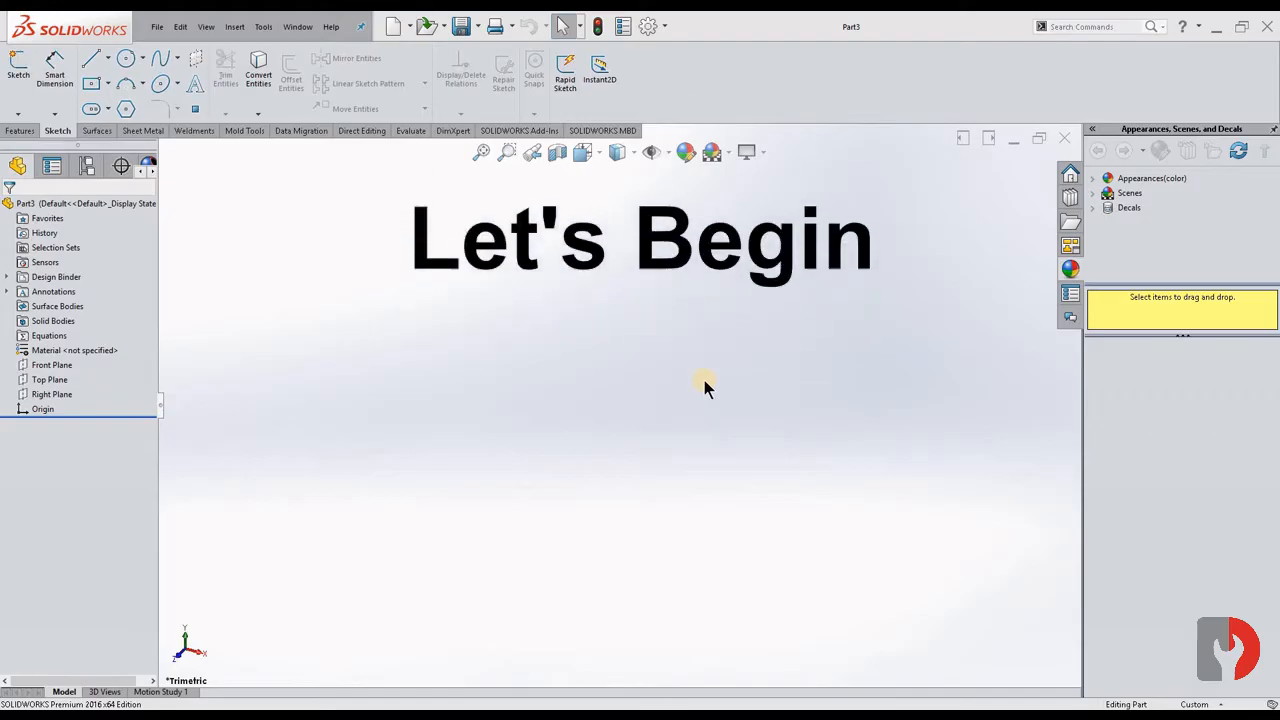
- Set the document units to MMGS and start a sketch on the Top Plane
{"action": "left_click", "coordinate": [1195, 704]}
{"action": "left_click", "coordinate": [1184, 632]}
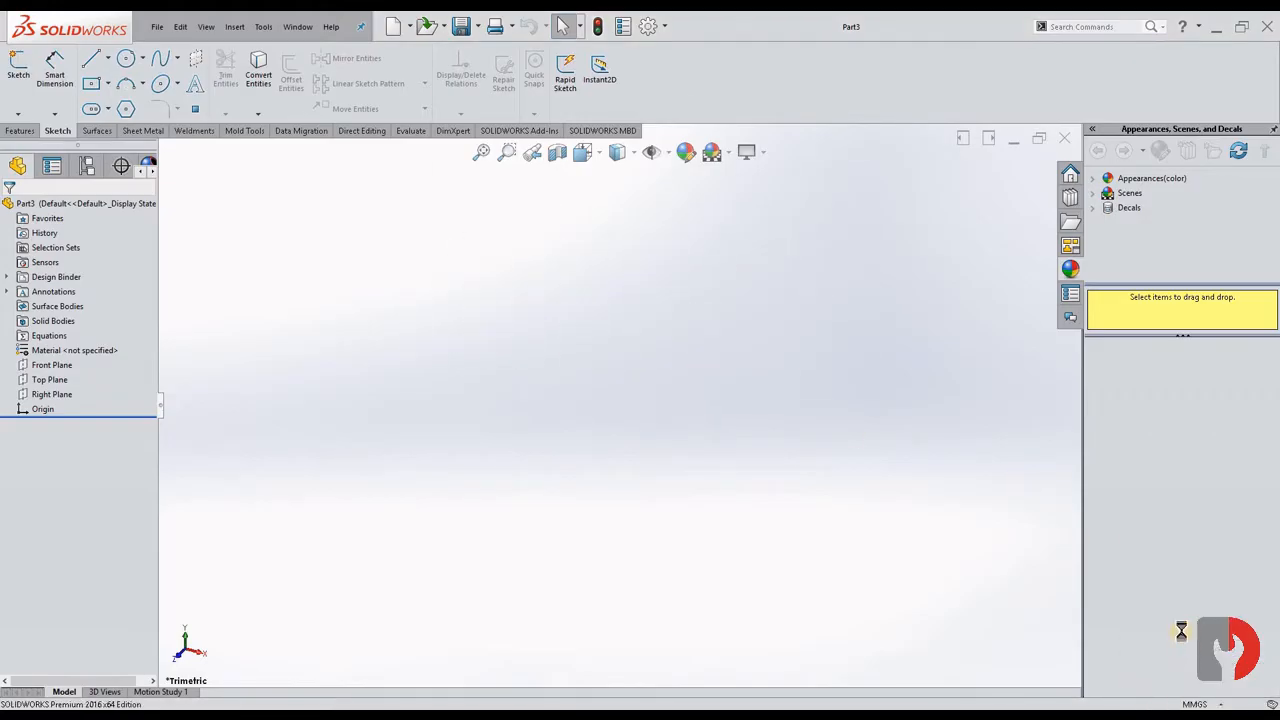
{"action": "left_click", "coordinate": [48, 359]}
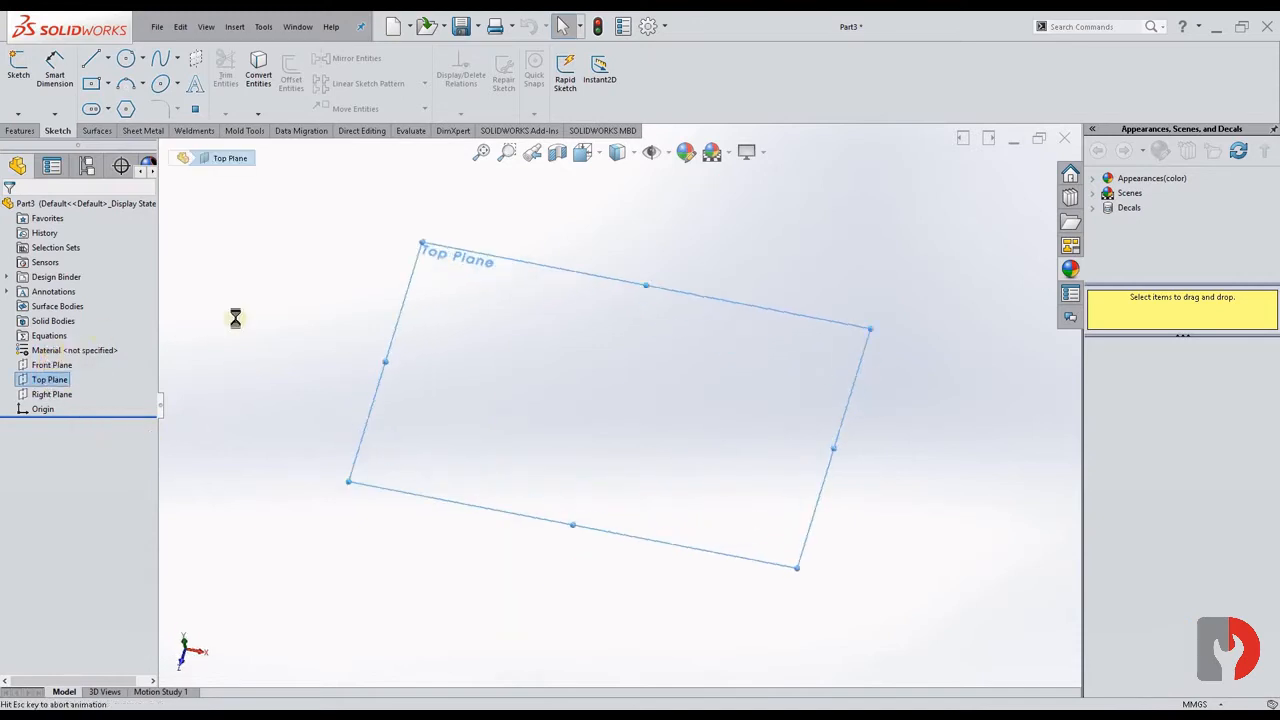
- Draw a vertical centerline about 95 mm long down to the origin and a horizontal one about 130 mm long extending right from it
{"action": "left_click", "coordinate": [107, 58]}
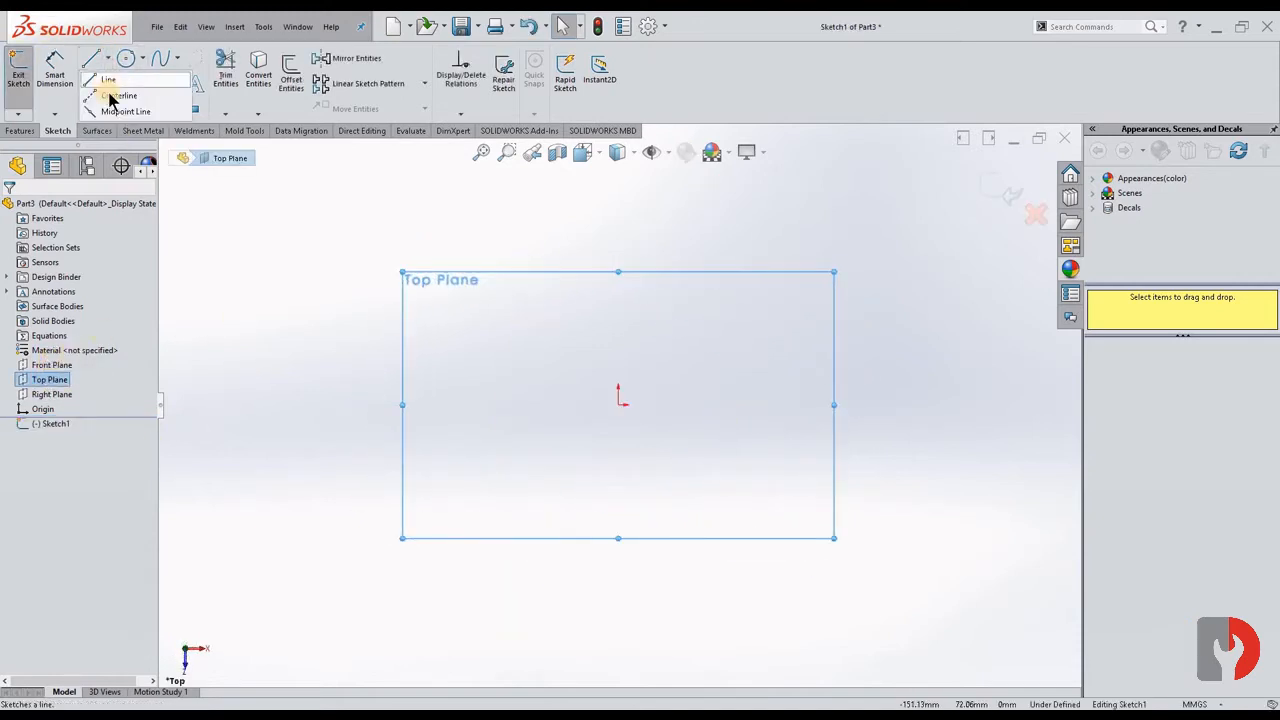
{"action": "left_click", "coordinate": [130, 94]}
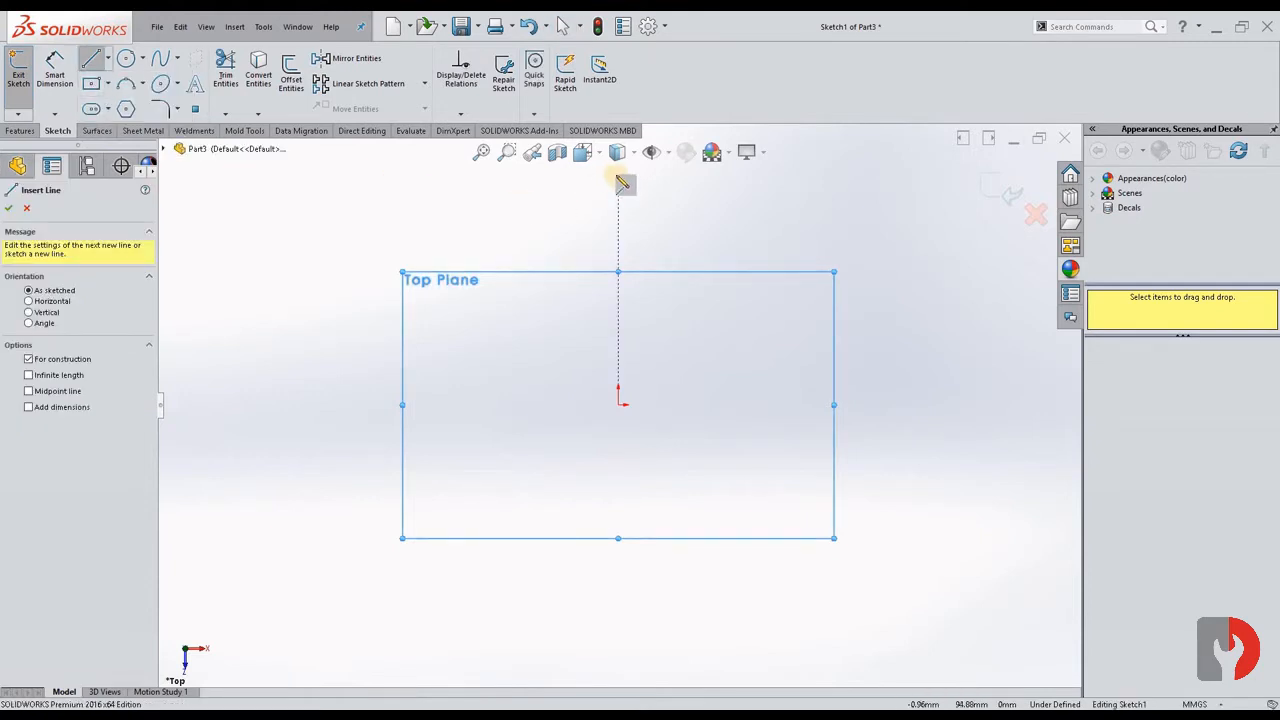
{"action": "left_click", "coordinate": [618, 177]}
{"action": "left_click", "coordinate": [618, 404]}
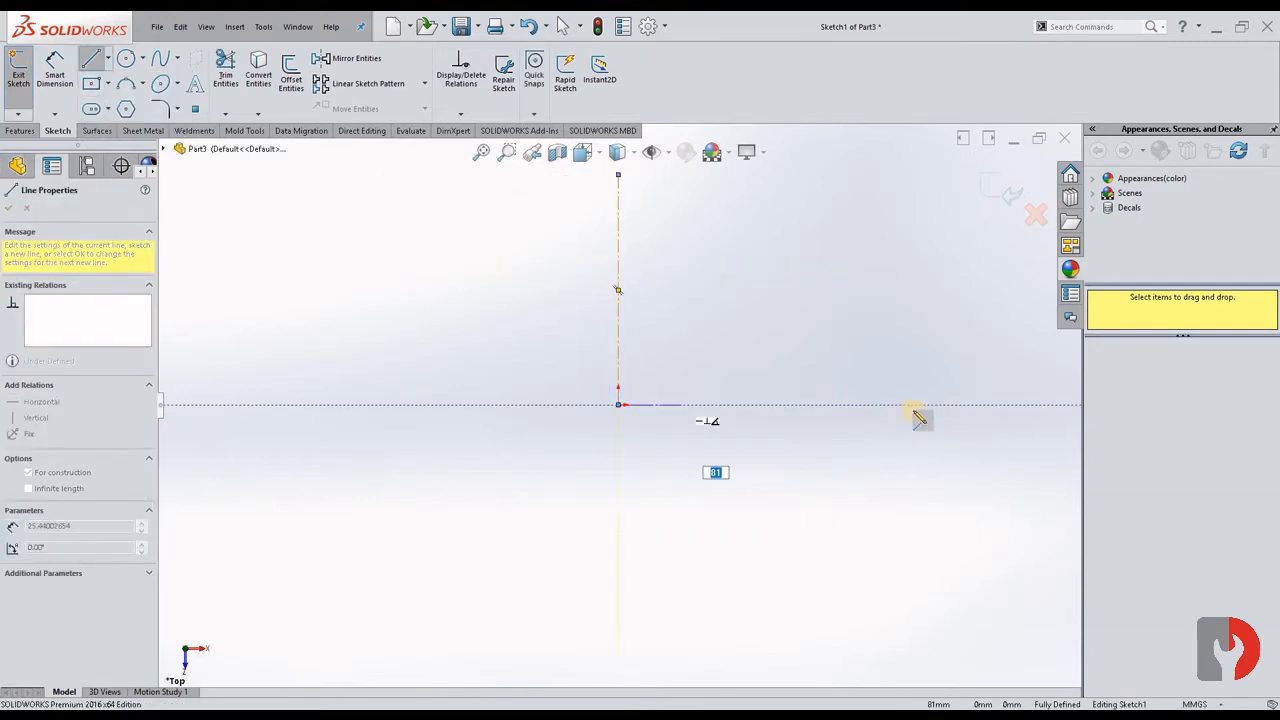
{"action": "left_click", "coordinate": [936, 404]}
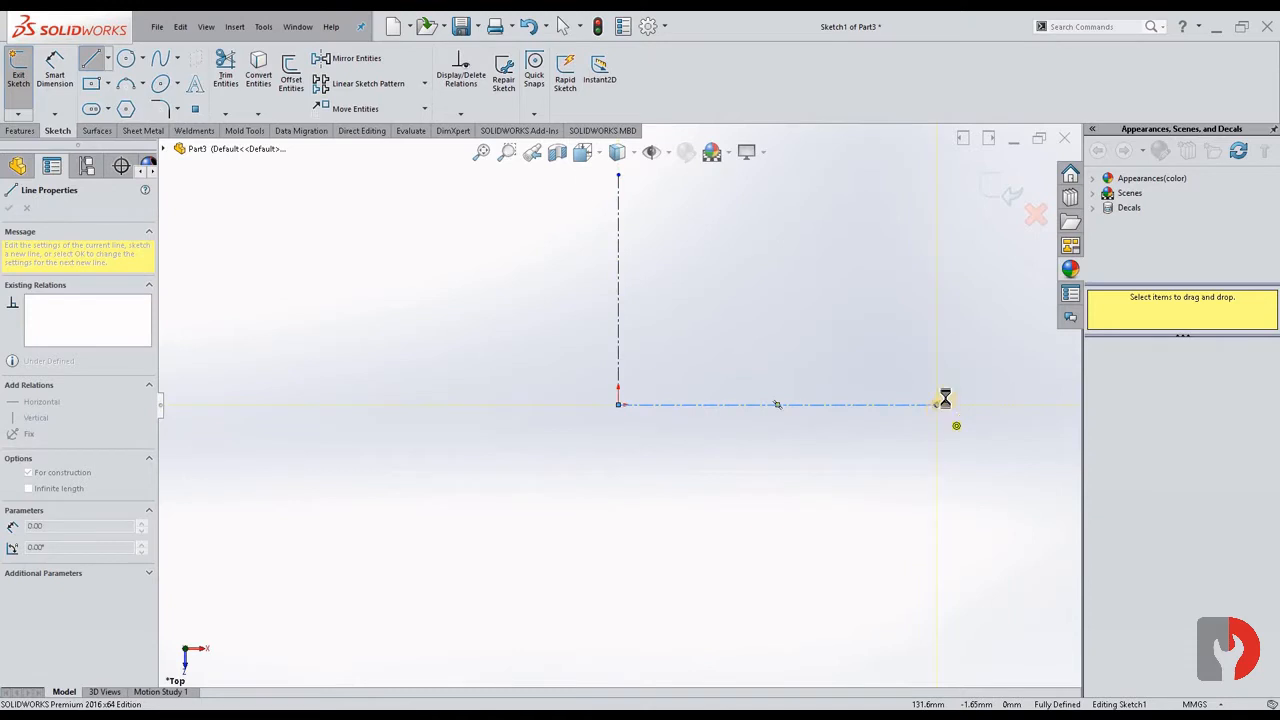
{"action": "key", "text": "Escape"}
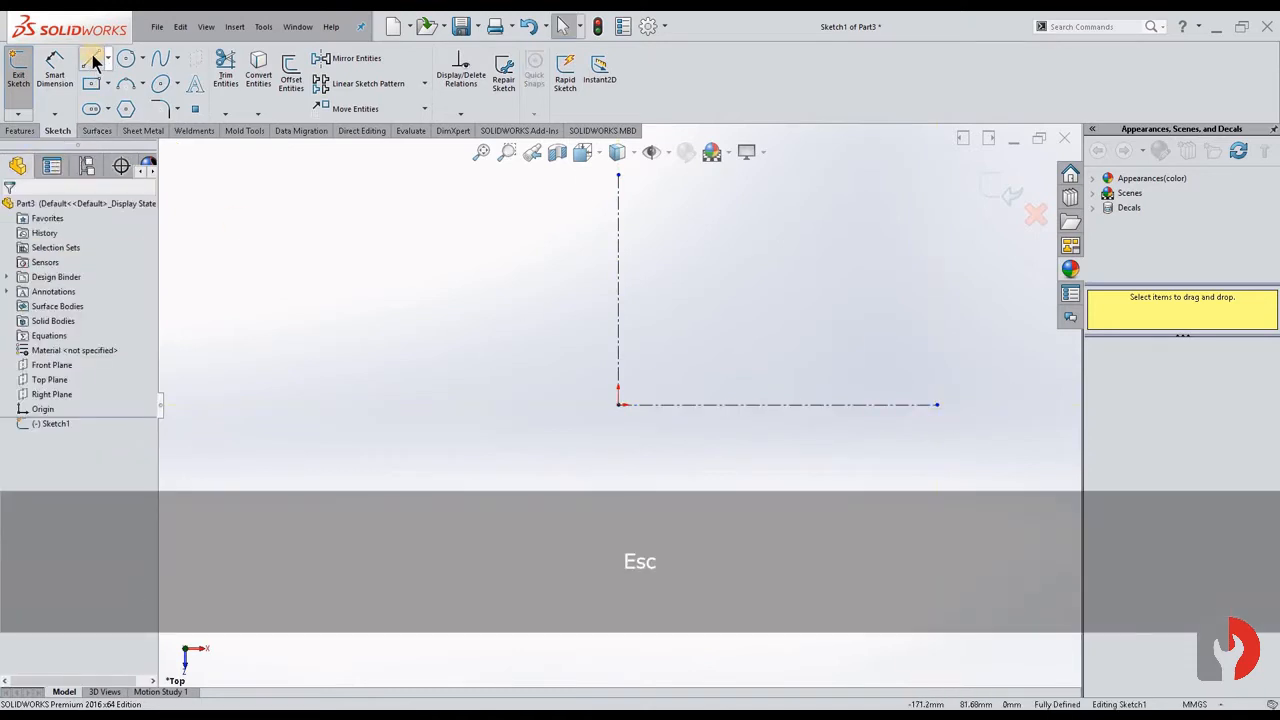
- Sketch the profile's upper lines from the vertical centerline: about 39 mm right, 16 mm up, 41 mm right, 8 mm down and 15 mm left
{"action": "left_click", "coordinate": [92, 60]}
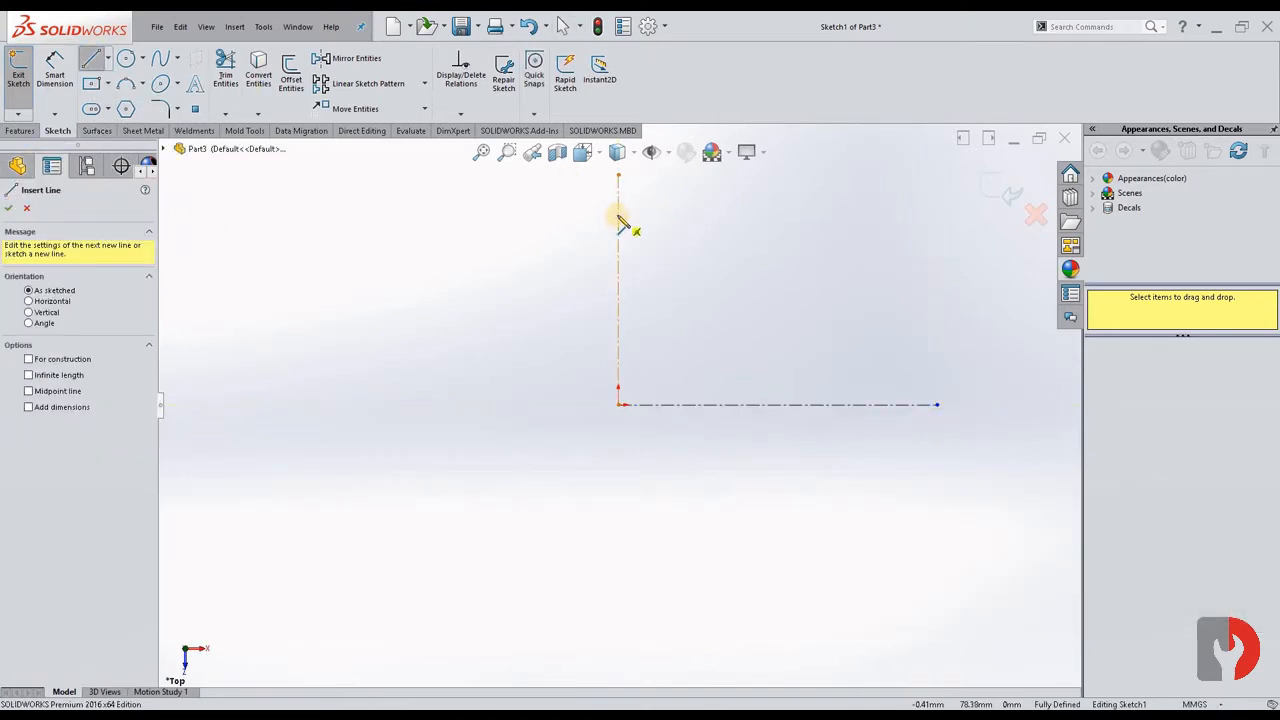
{"action": "left_click", "coordinate": [618, 214]}
{"action": "left_click", "coordinate": [713, 214]}
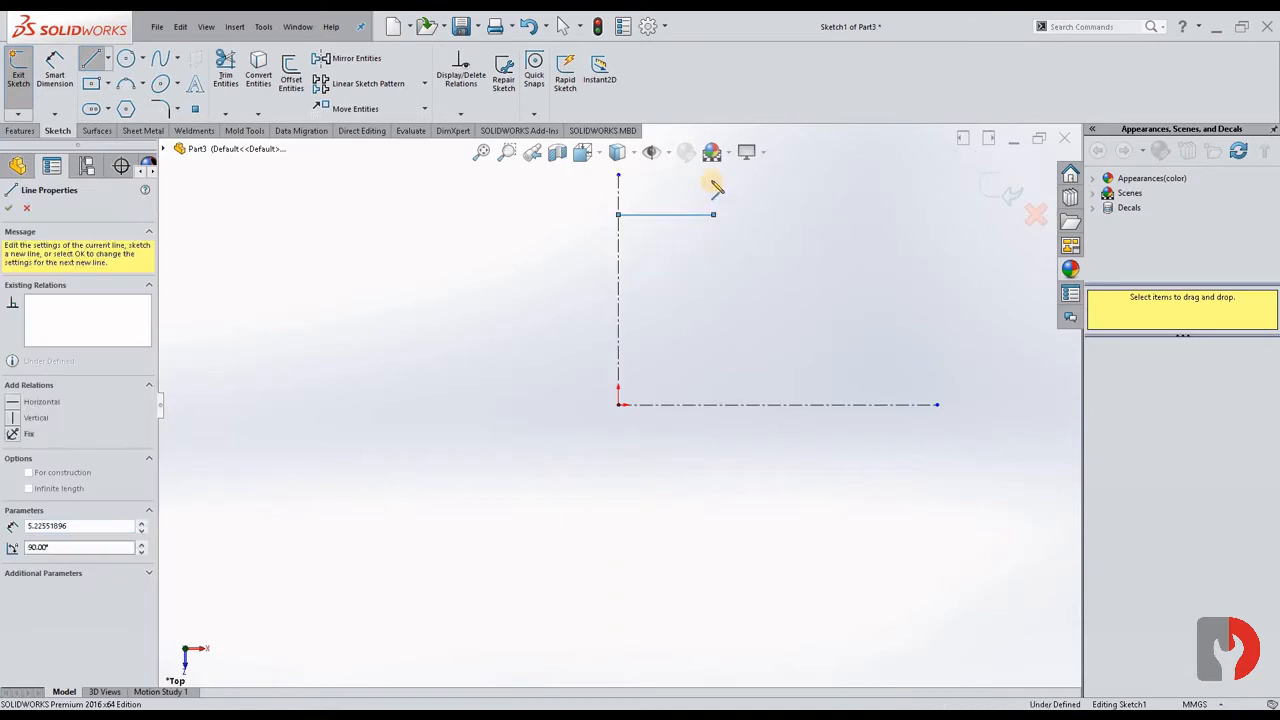
{"action": "left_click", "coordinate": [713, 175]}
{"action": "left_click", "coordinate": [812, 175]}
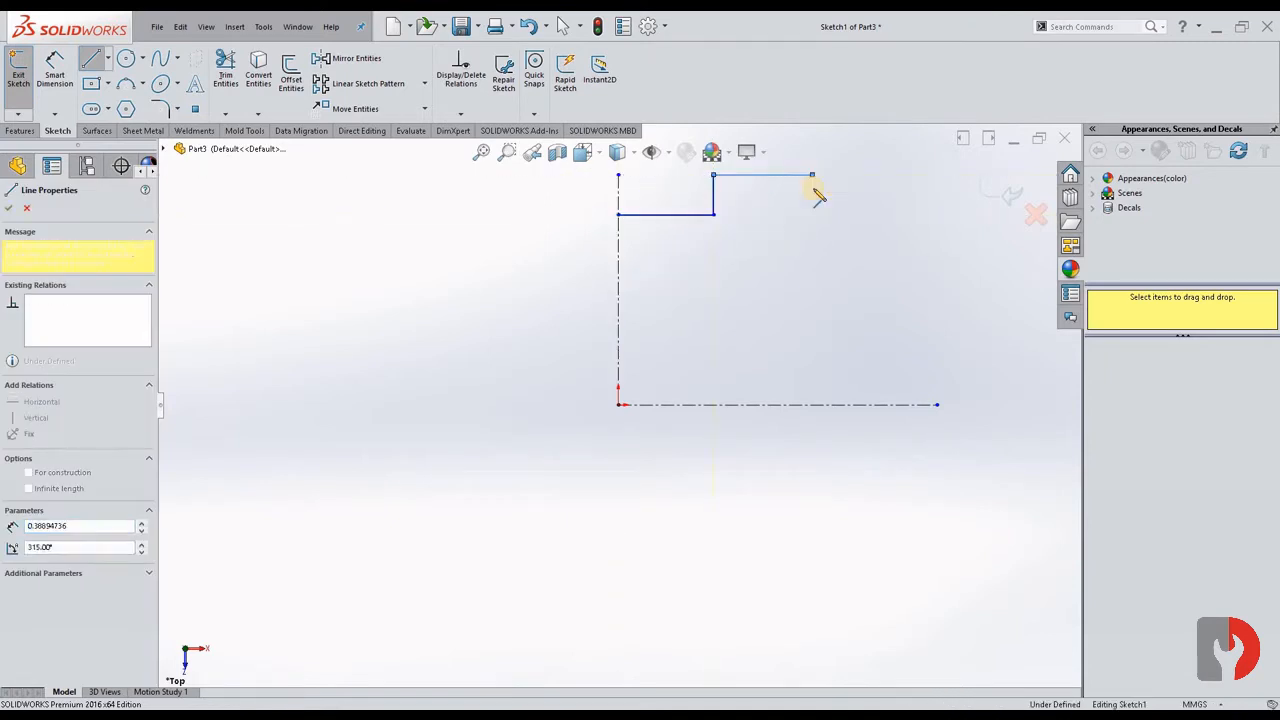
{"action": "left_click", "coordinate": [812, 194]}
{"action": "left_click", "coordinate": [775, 194]}
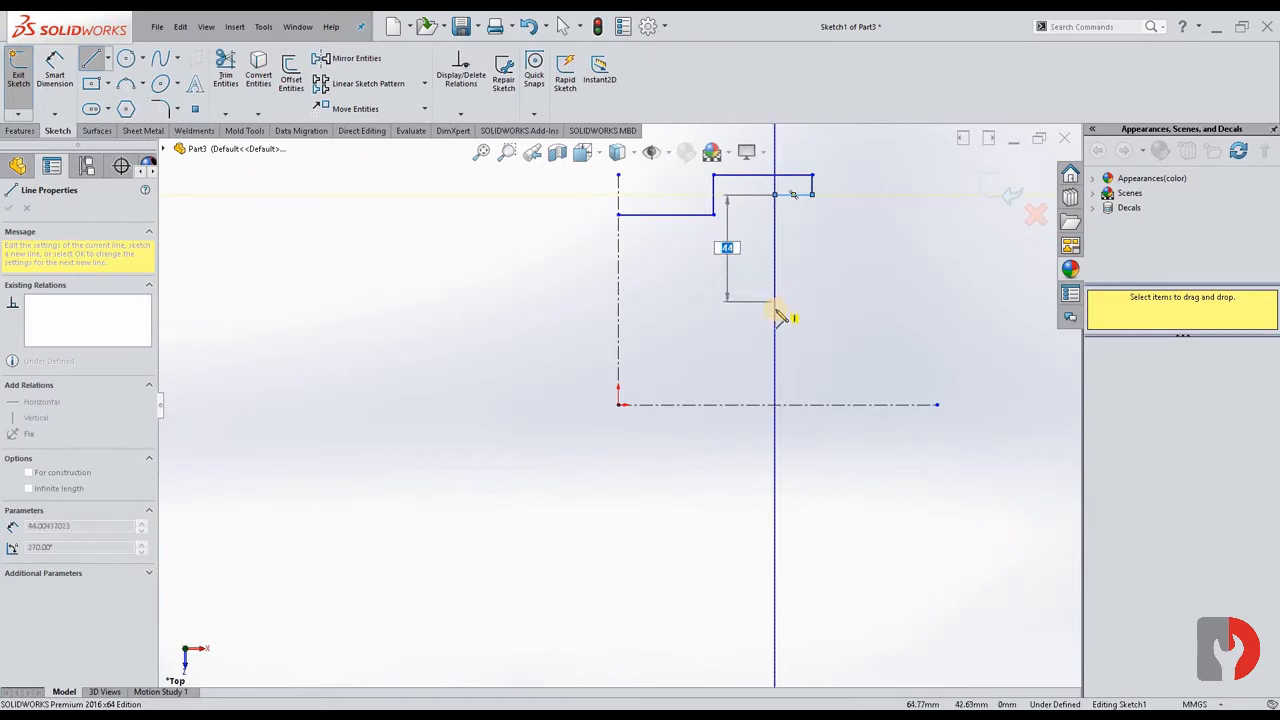
- Continue the stepped profile about 48 mm down, 33 mm left, 55 mm down, then left to below the origin
{"action": "left_click", "coordinate": [775, 311]}
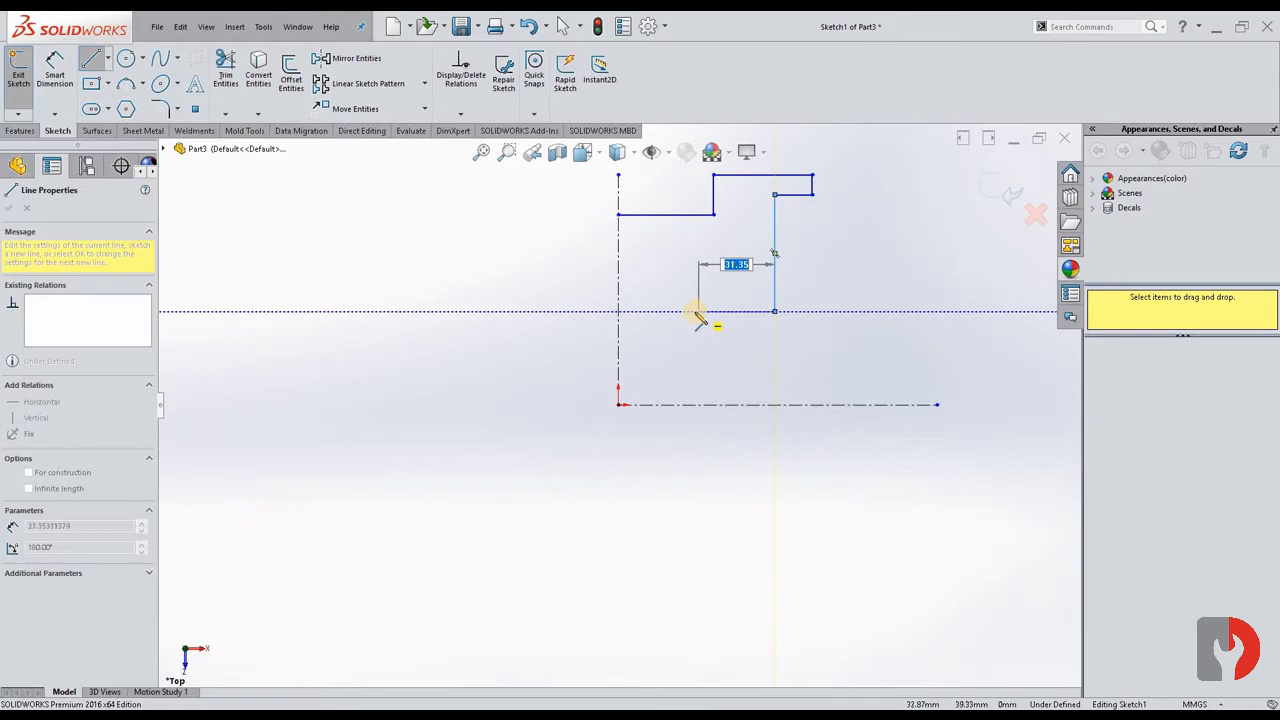
{"action": "left_click", "coordinate": [698, 346]}
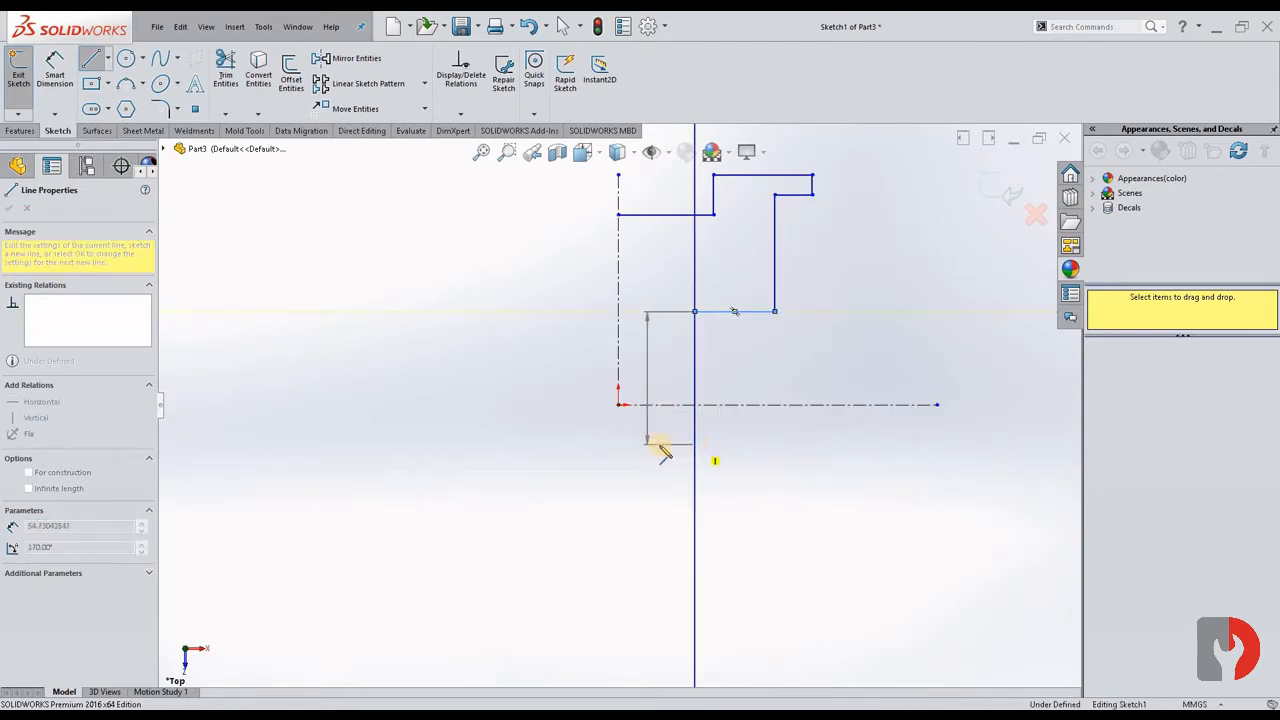
{"action": "left_click", "coordinate": [660, 447]}
{"action": "left_click", "coordinate": [620, 445]}
{"action": "key", "text": "Escape"}
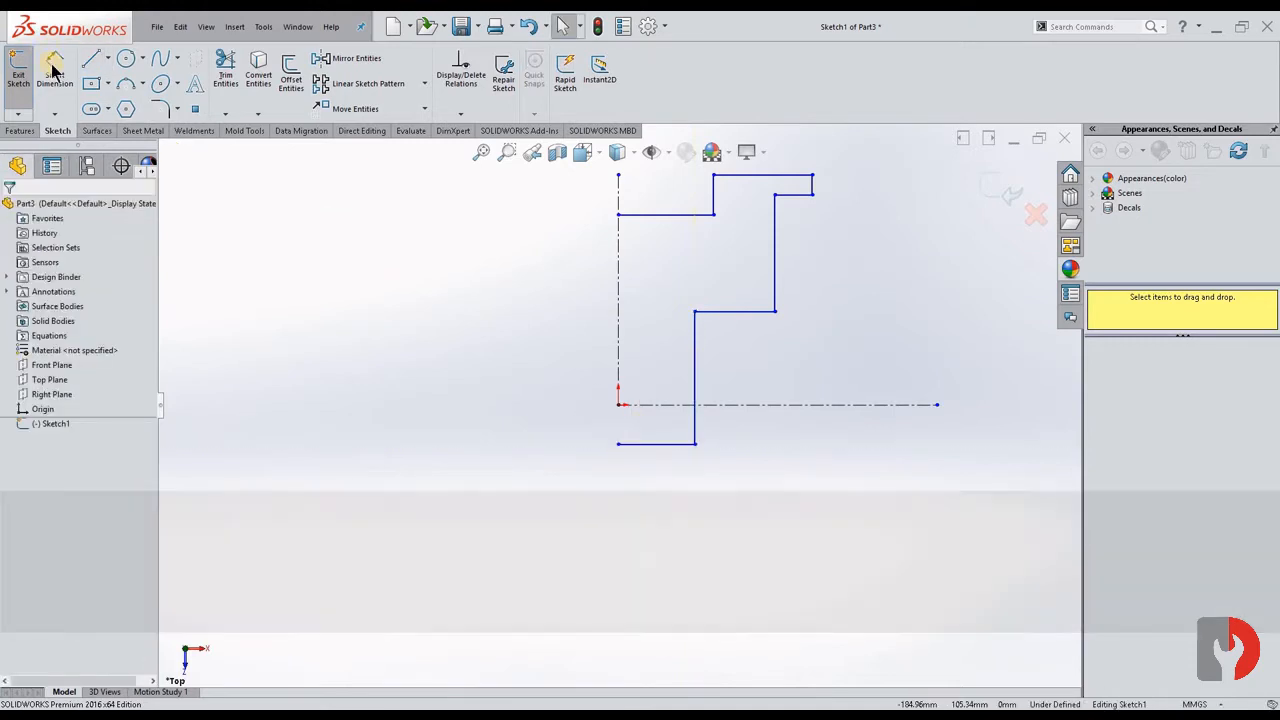
- Dimension the distance from the vertical centerline to the upper recess's vertical line as 35 mm
{"action": "left_click", "coordinate": [55, 70]}
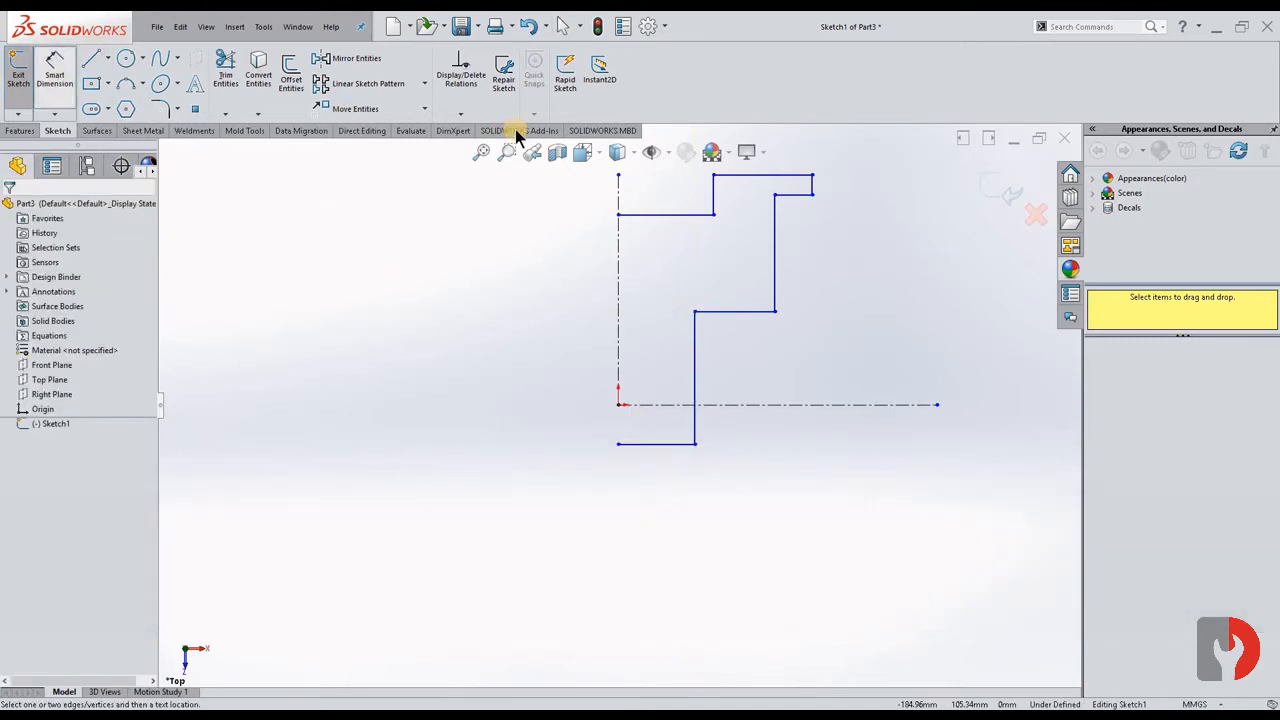
{"action": "left_click", "coordinate": [619, 195]}
{"action": "left_click", "coordinate": [714, 194]}
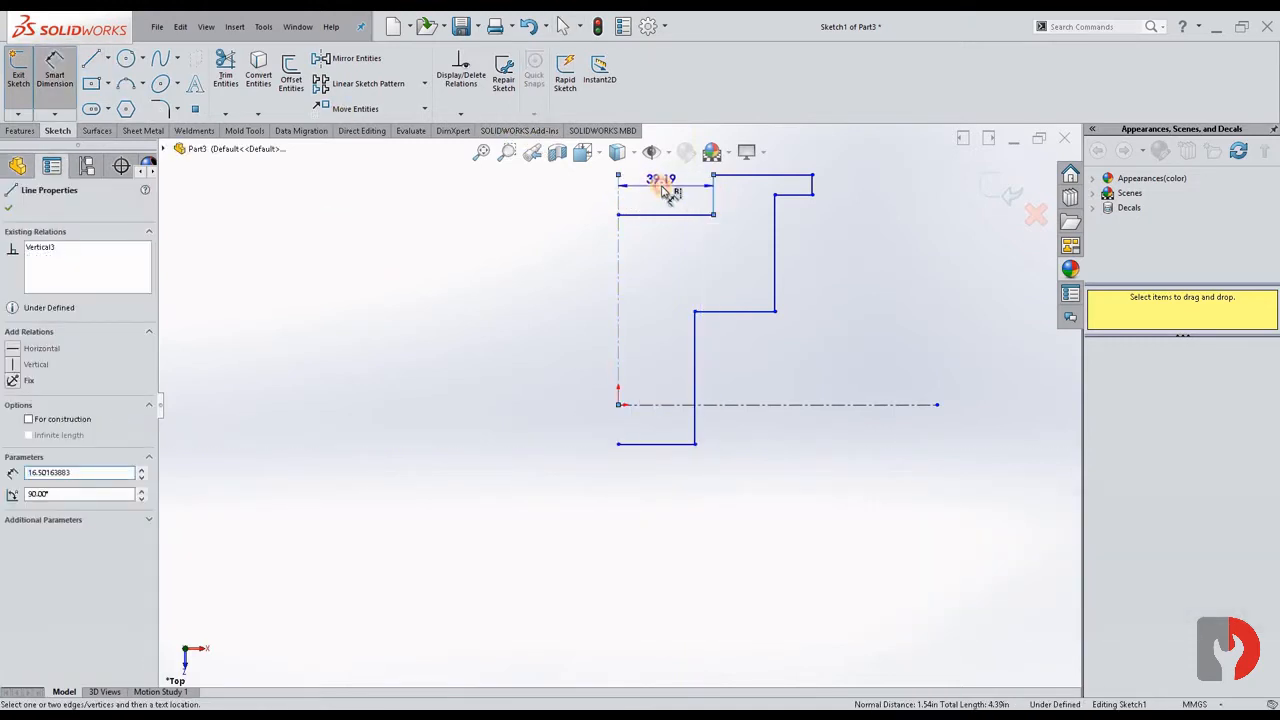
{"action": "left_click", "coordinate": [668, 193]}
{"action": "type", "text": "35"}
{"action": "key", "text": "Return"}
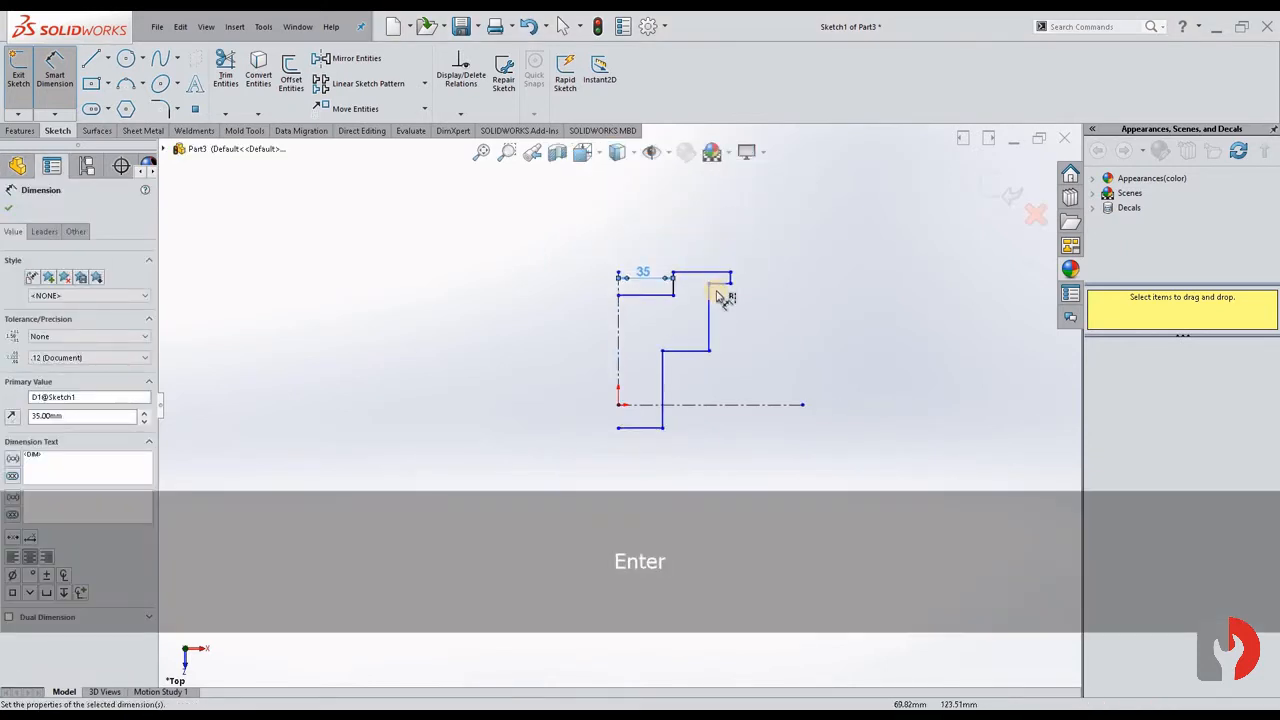
- Dimension the distance from the vertical centerline to the profile's lowest vertical line as 45 mm
{"action": "left_click", "coordinate": [600, 381]}
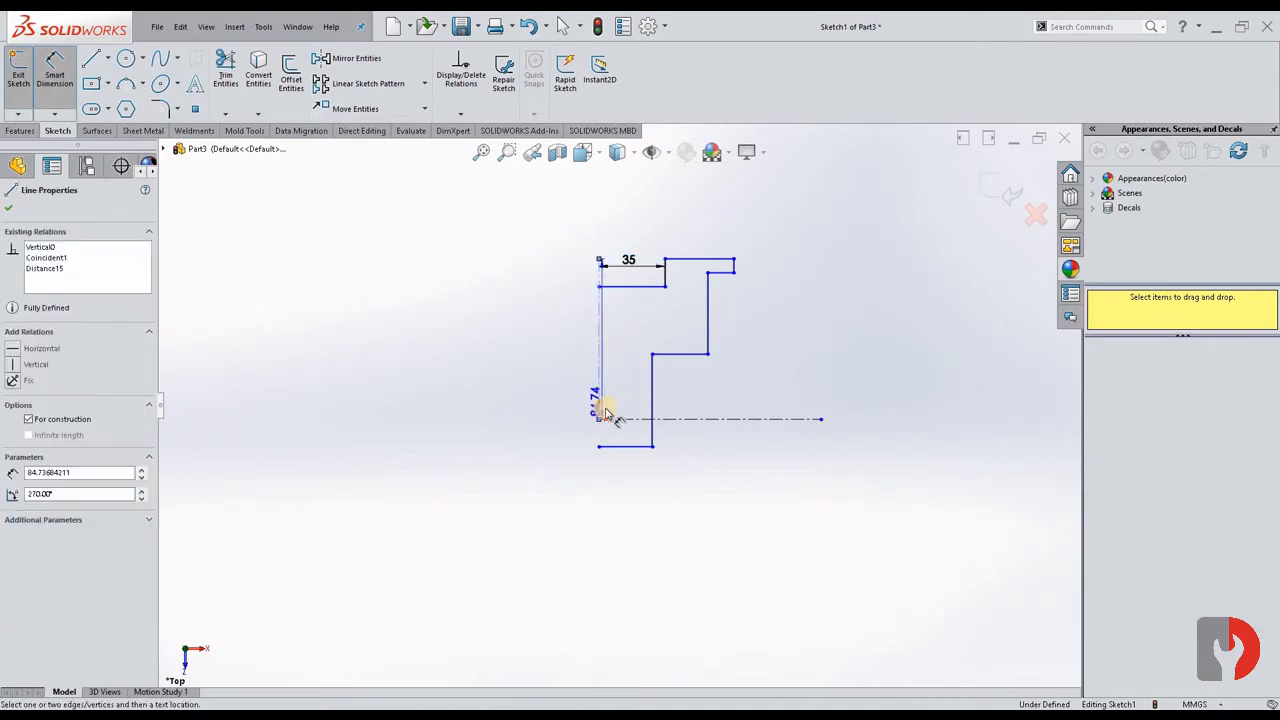
{"action": "left_click", "coordinate": [653, 406]}
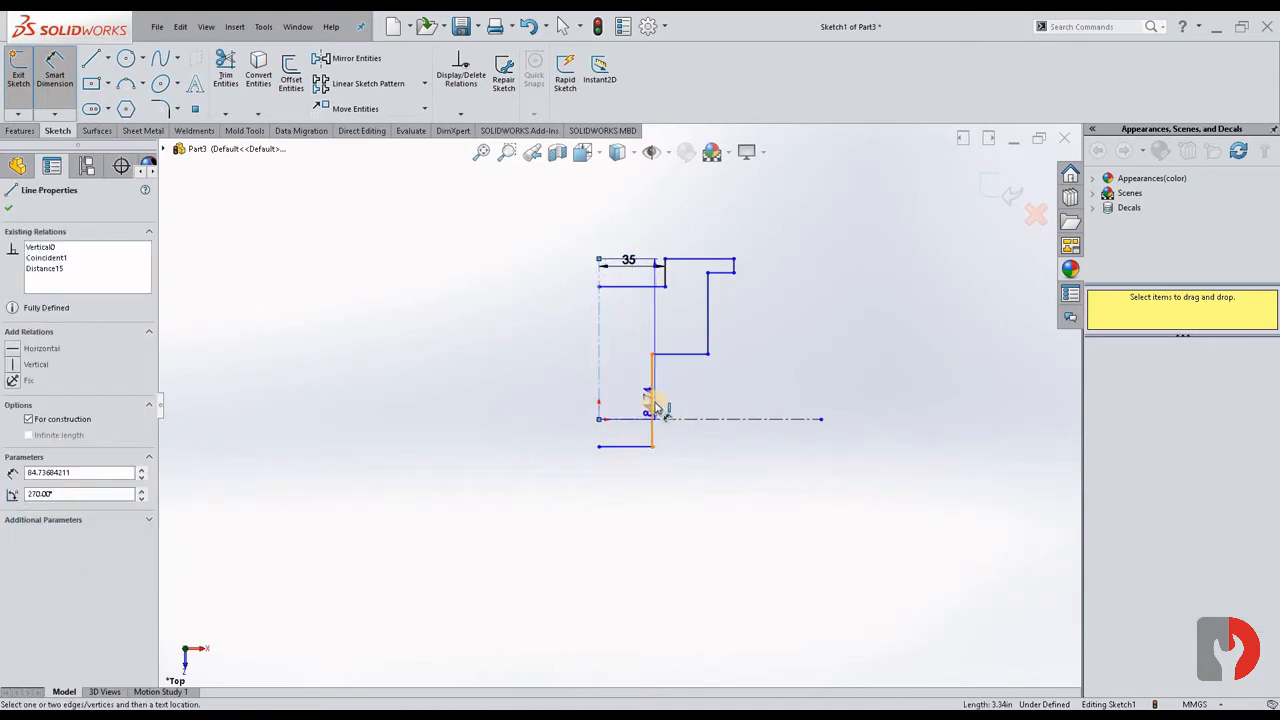
{"action": "left_click", "coordinate": [652, 404]}
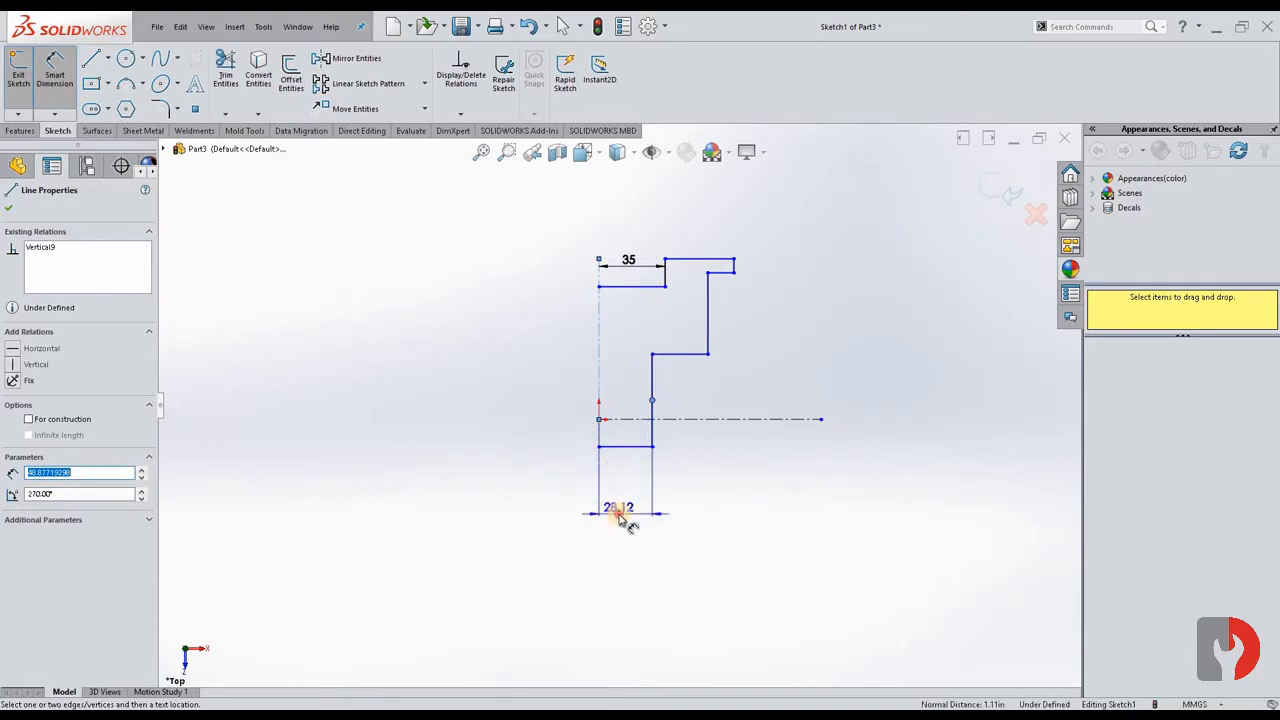
{"action": "left_click", "coordinate": [621, 516]}
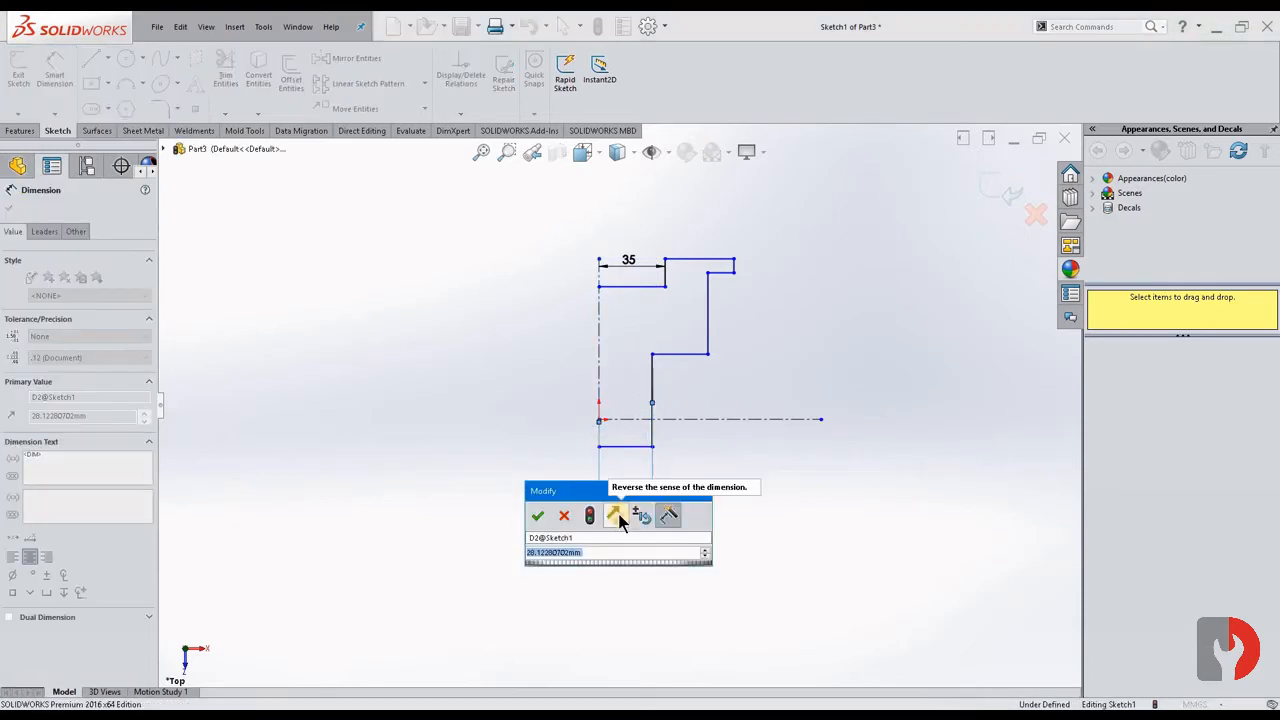
{"action": "type", "text": "45"}
{"action": "key", "text": "Return"}
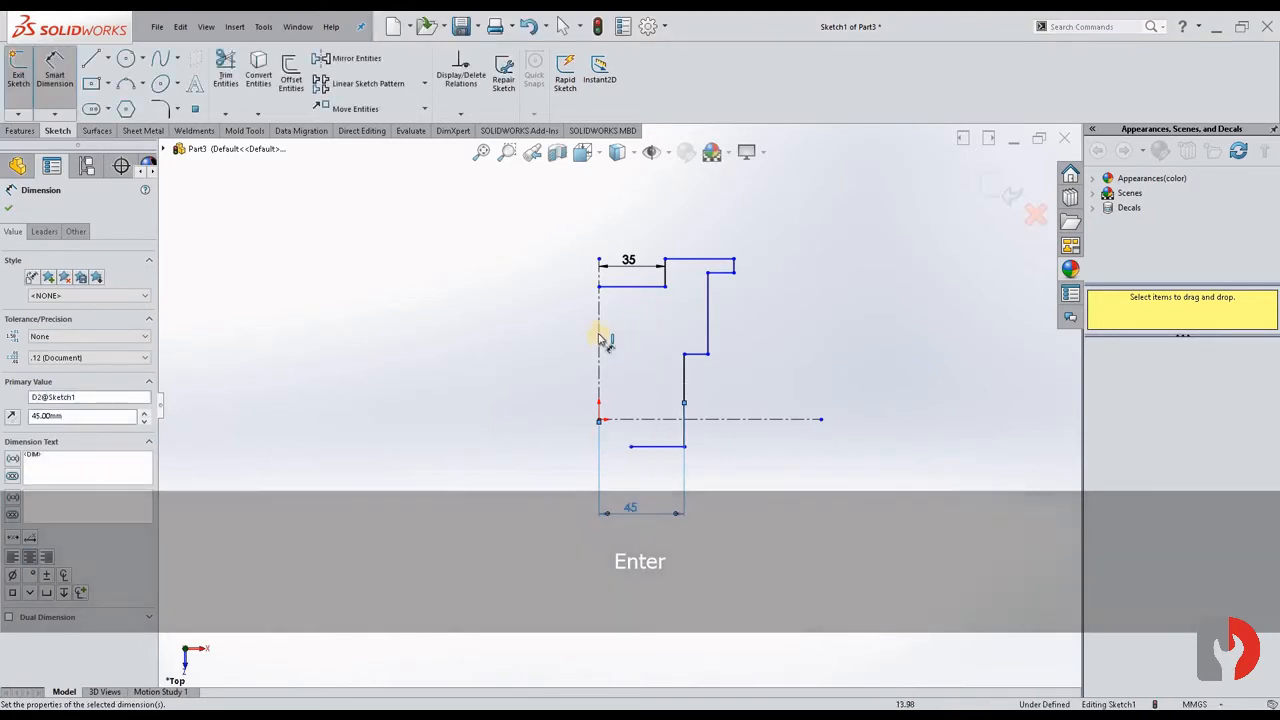
- Dimension the distance from the vertical centerline to the long vertical line below the lip as 69 mm
{"action": "left_click", "coordinate": [709, 316]}
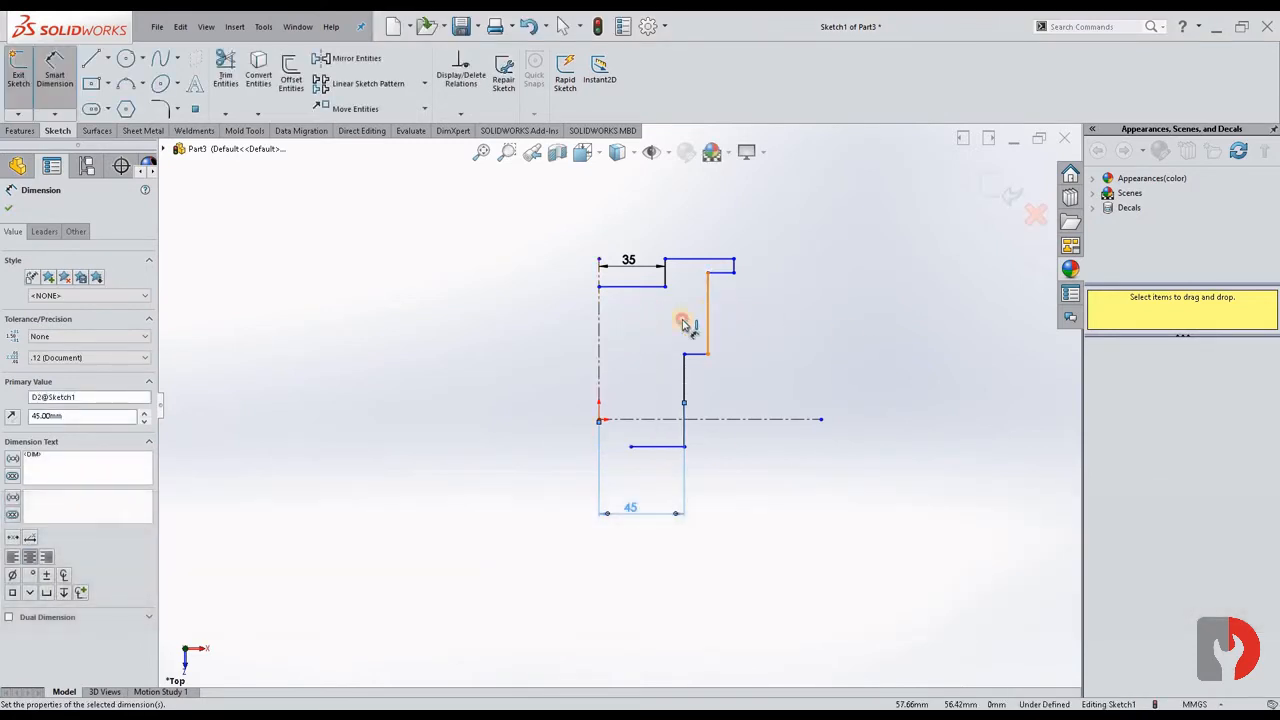
{"action": "left_click", "coordinate": [598, 337]}
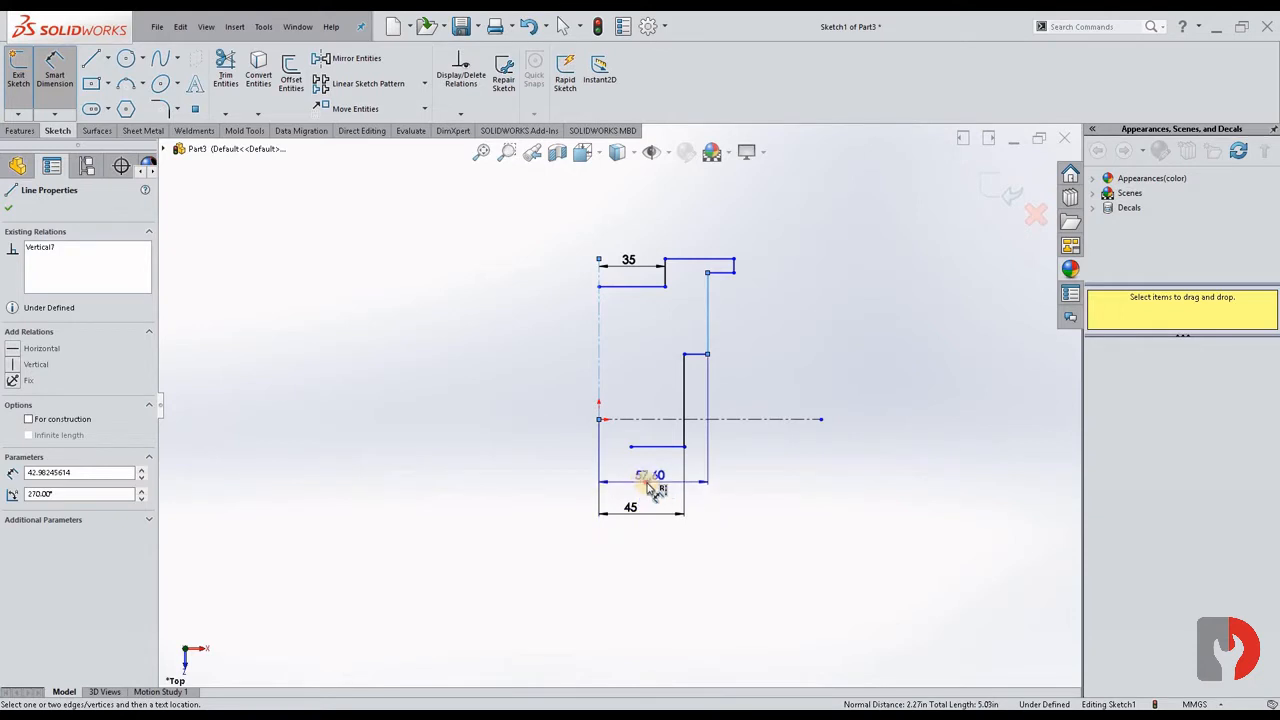
{"action": "left_click", "coordinate": [651, 486]}
{"action": "type", "text": "69"}
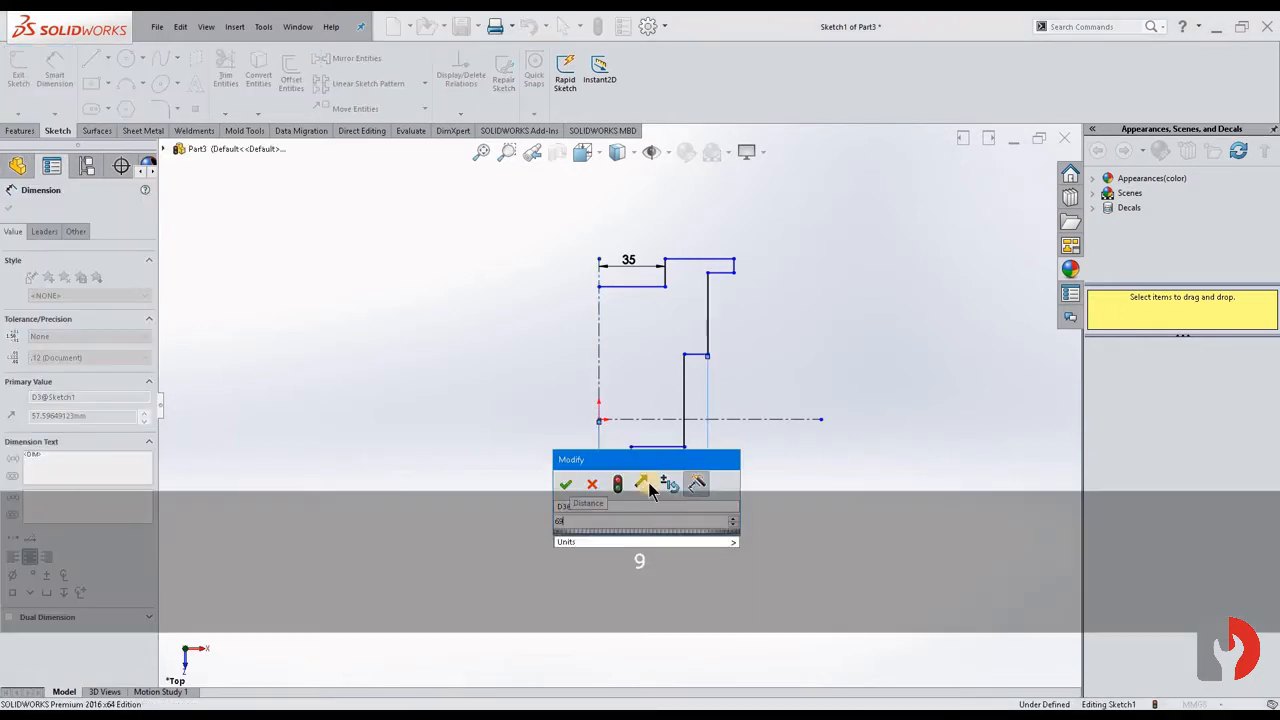
{"action": "key", "text": "Return"}
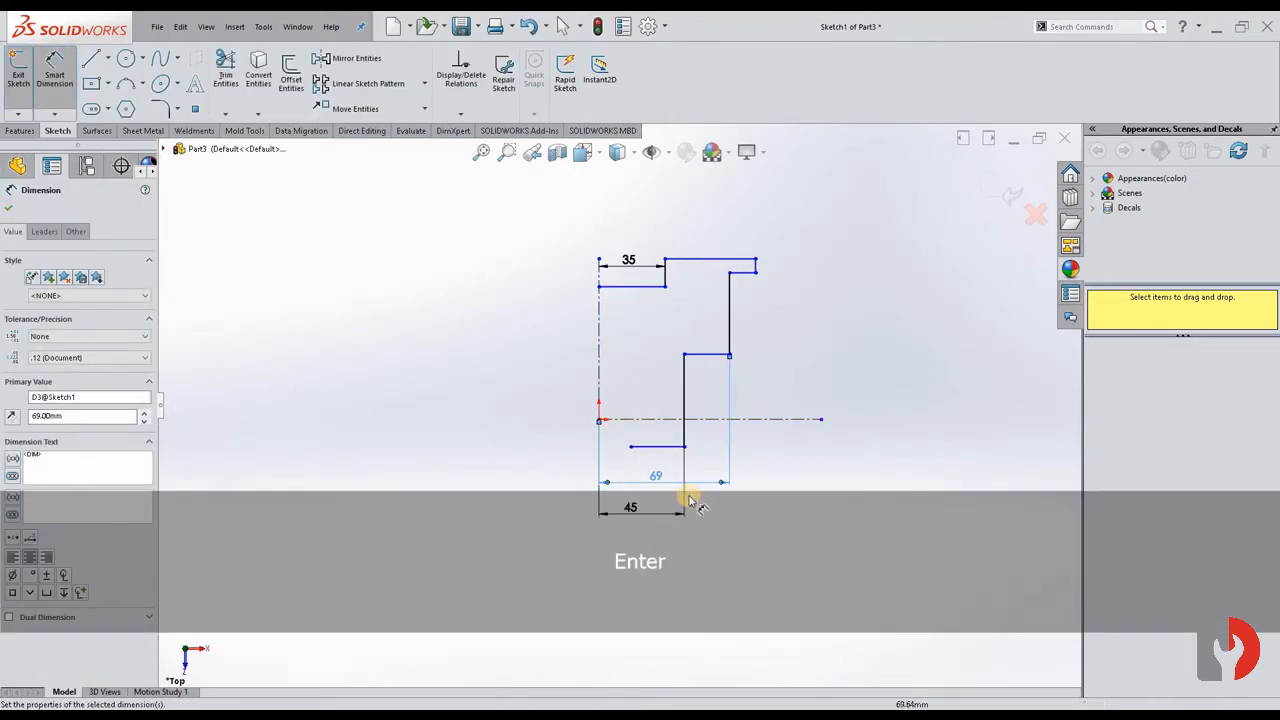
- Dimension the distance from the vertical centerline to the lip's outer vertical line as 75 mm
{"action": "scroll", "coordinate": [660, 480], "scroll_direction": "up", "scroll_amount": 4}
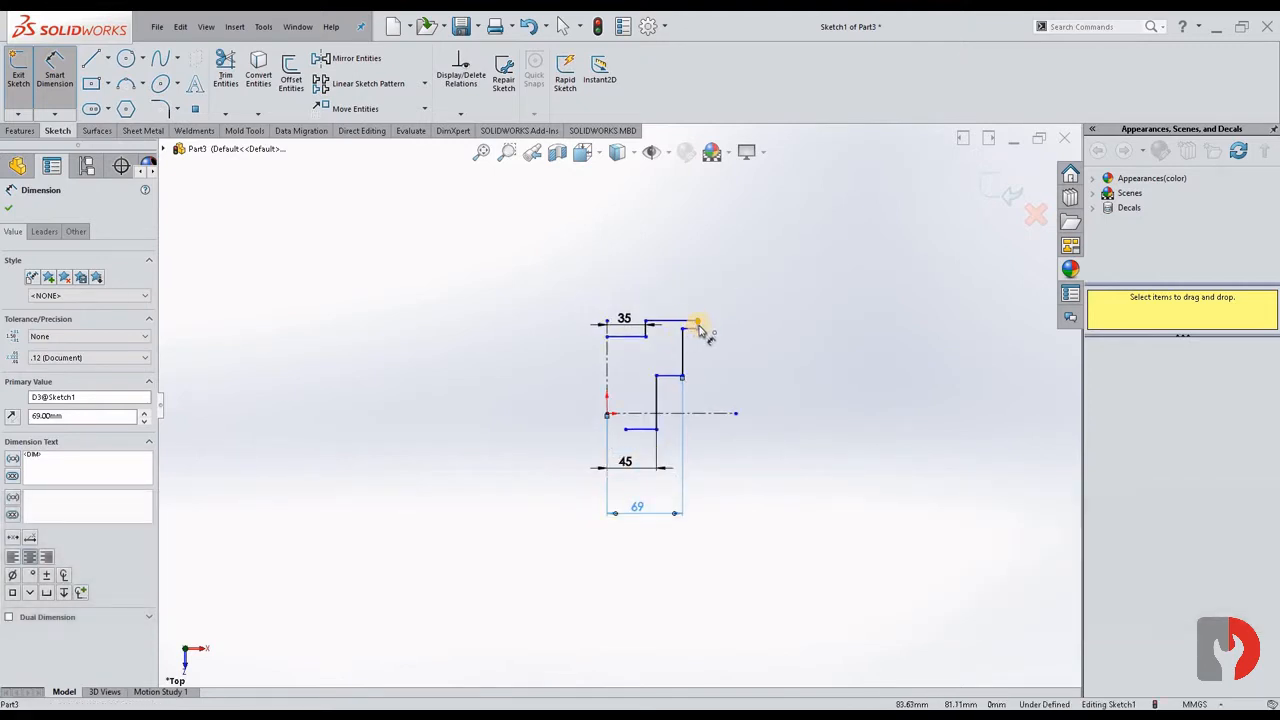
{"action": "scroll", "coordinate": [690, 338], "scroll_direction": "down", "scroll_amount": 3}
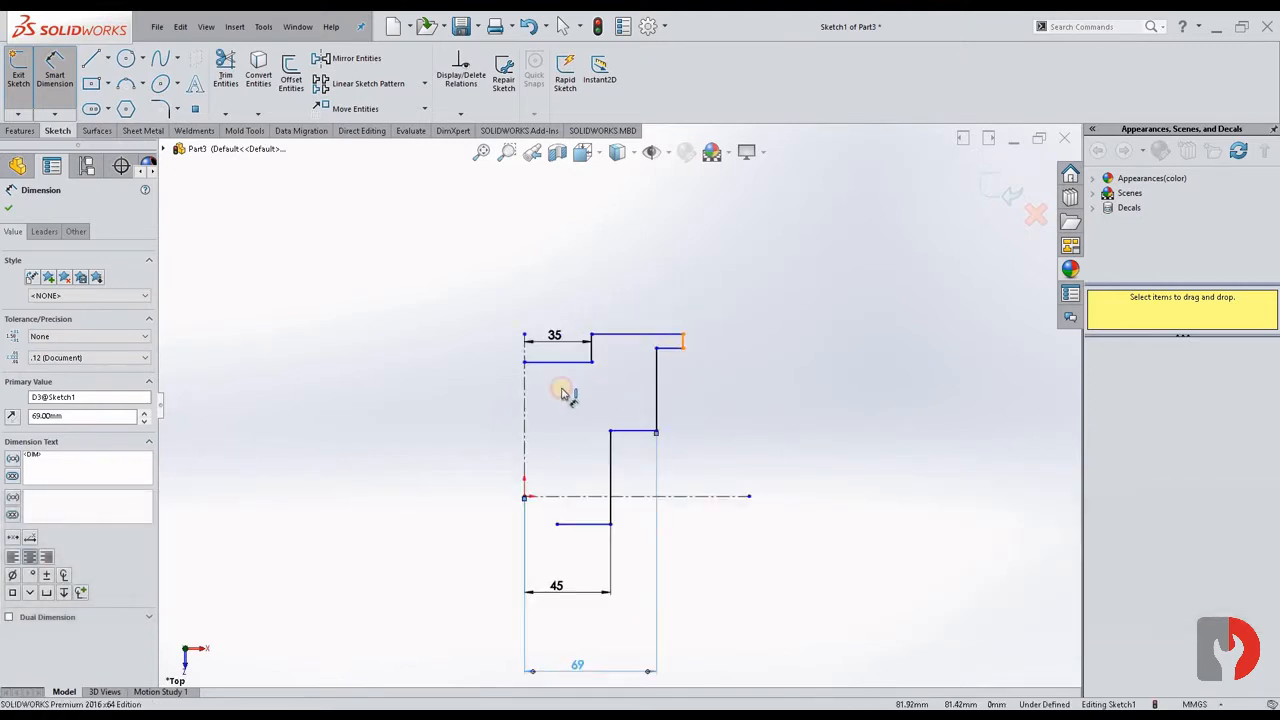
{"action": "left_click", "coordinate": [526, 405]}
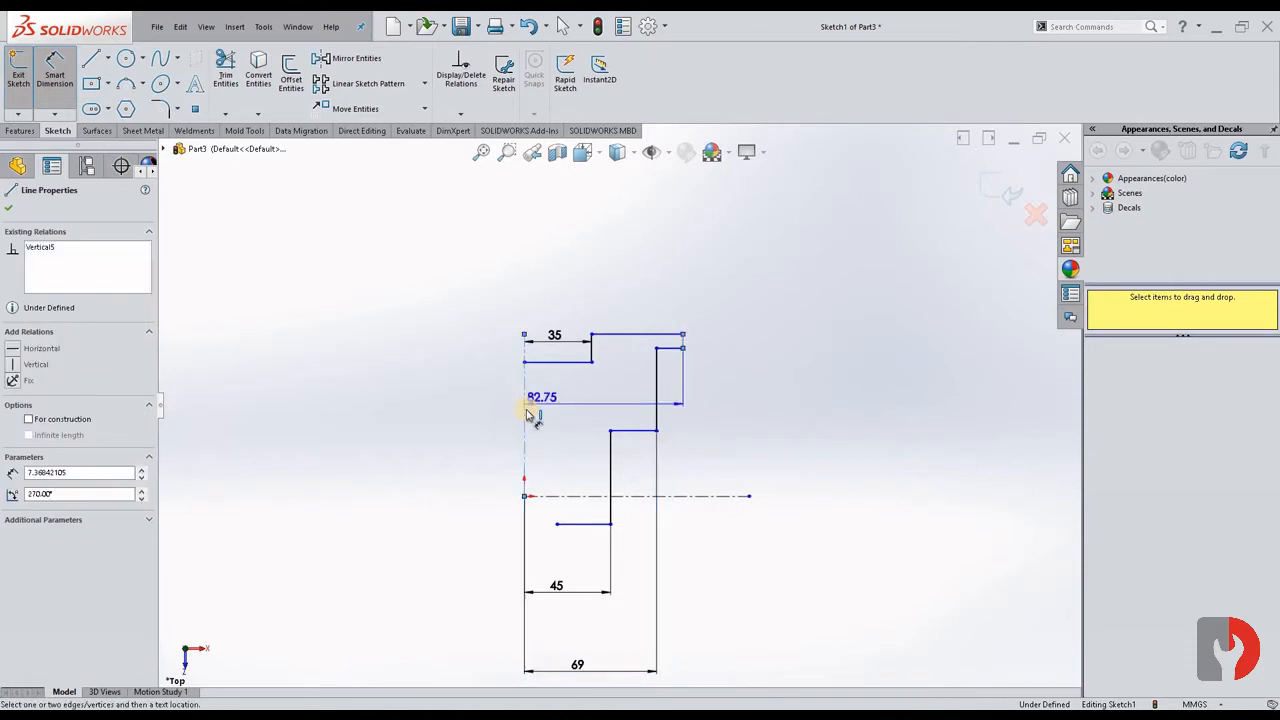
{"action": "left_click", "coordinate": [598, 248]}
{"action": "type", "text": "7"}
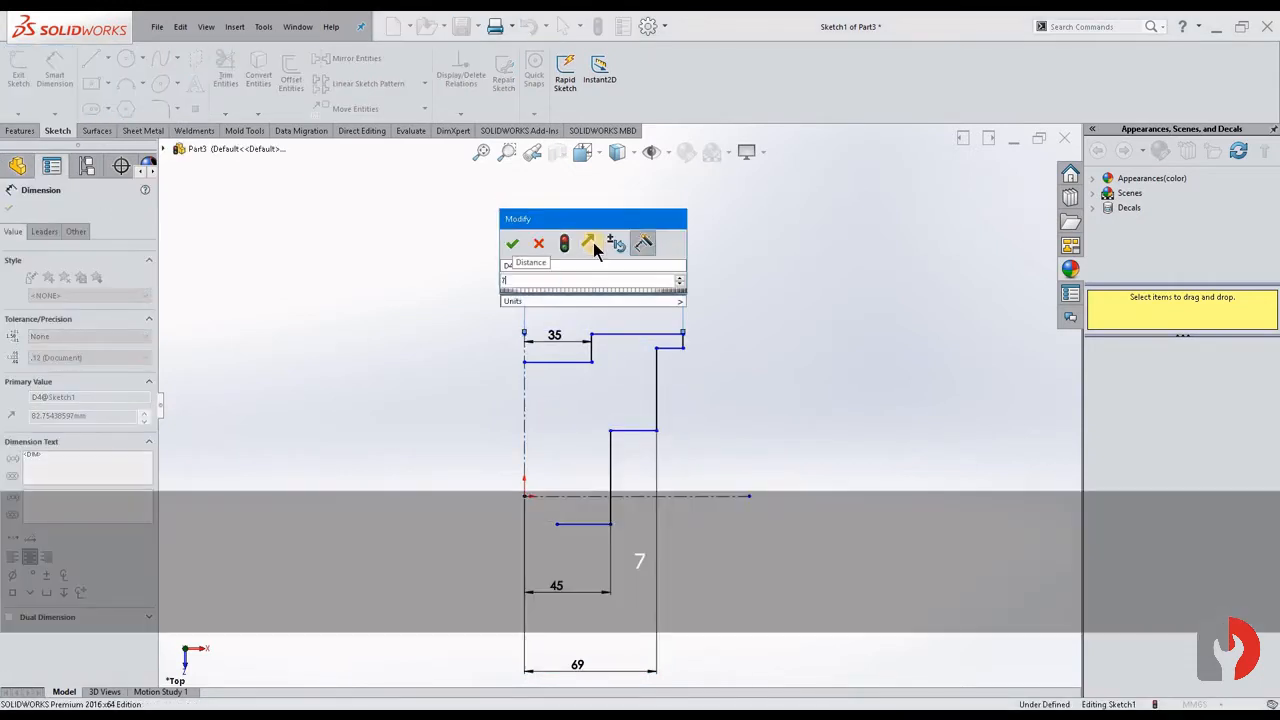
{"action": "type", "text": "5"}
{"action": "key", "text": "Return"}
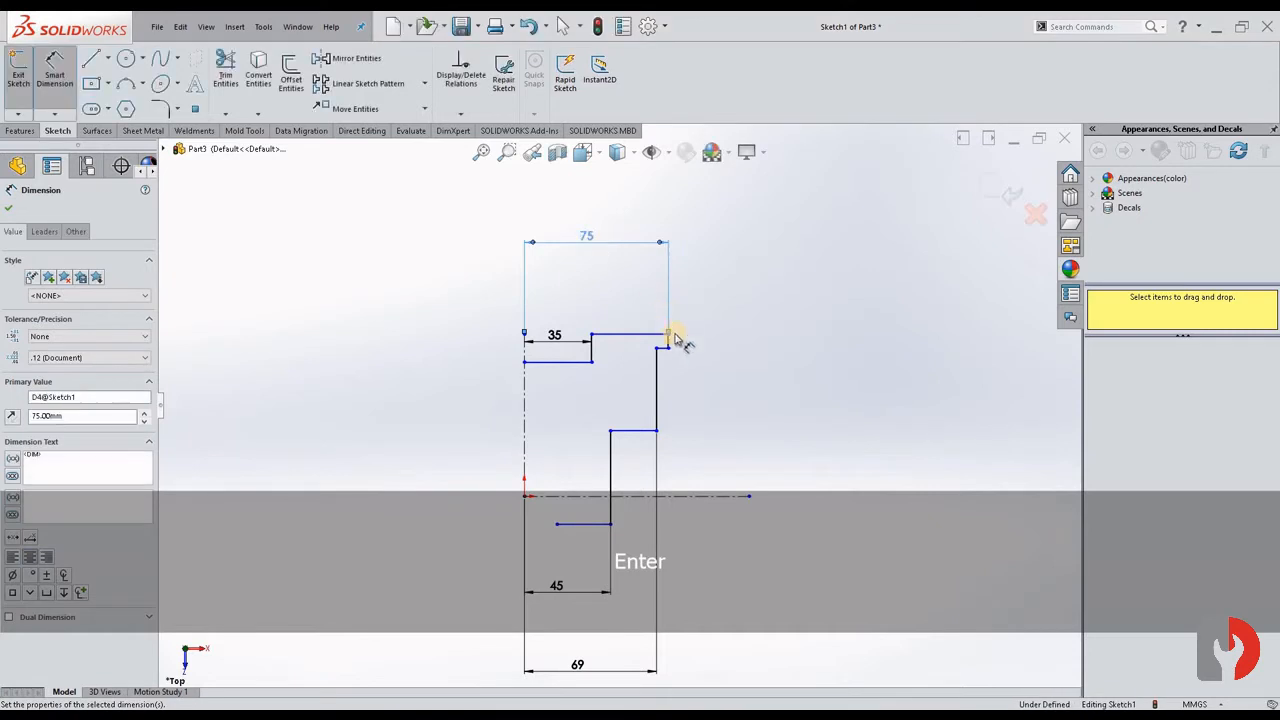
- Dimension the height of the lip's outer vertical line as 10 mm
{"action": "left_click", "coordinate": [666, 345]}
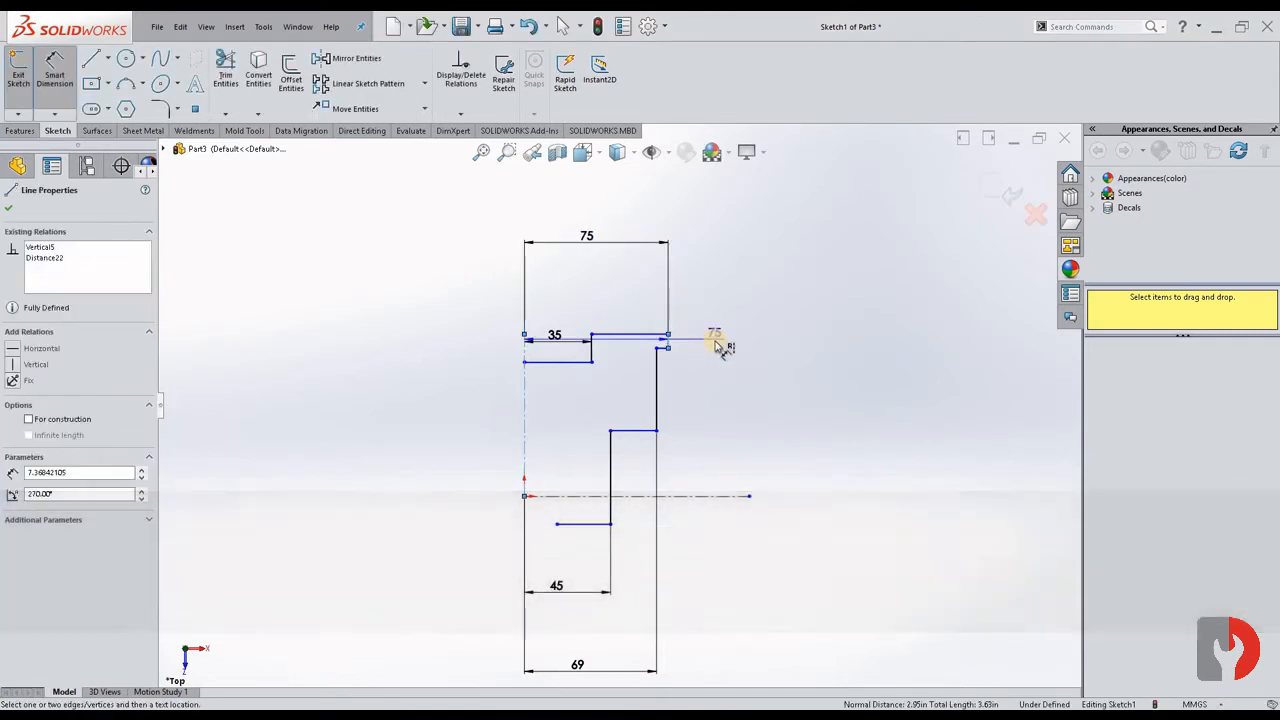
{"action": "key", "text": "Escape"}
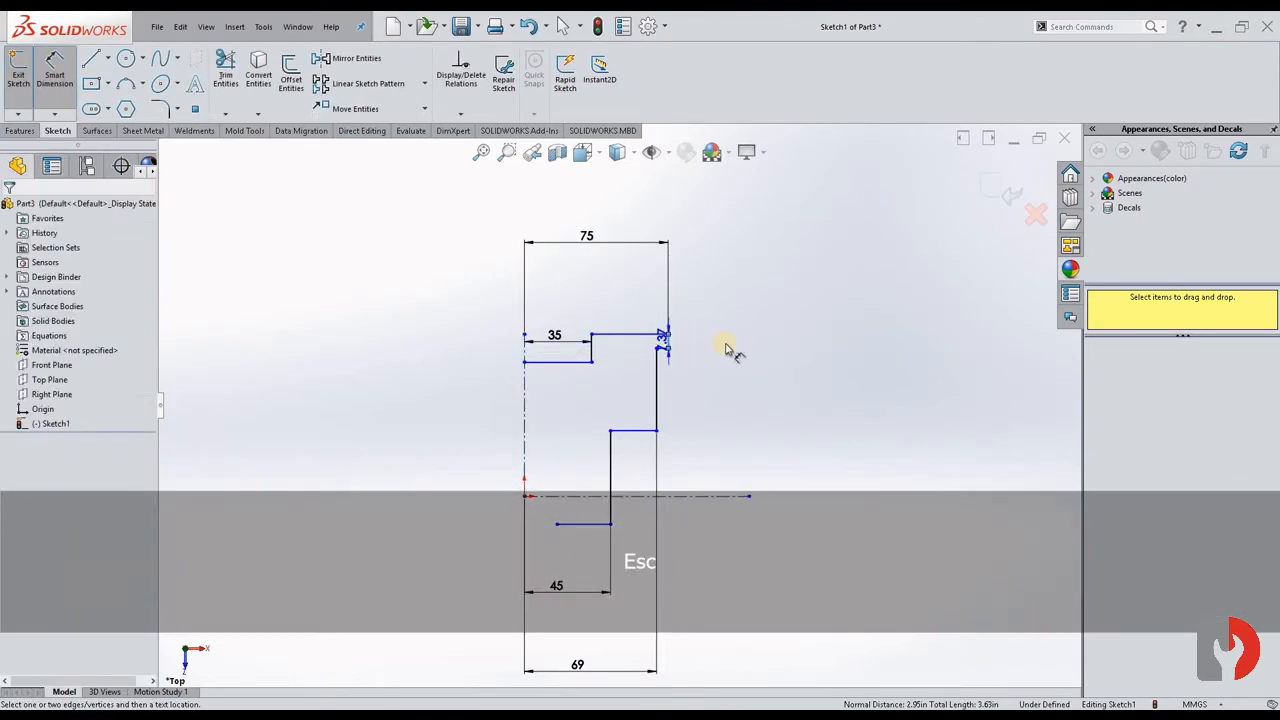
{"action": "left_click", "coordinate": [727, 345]}
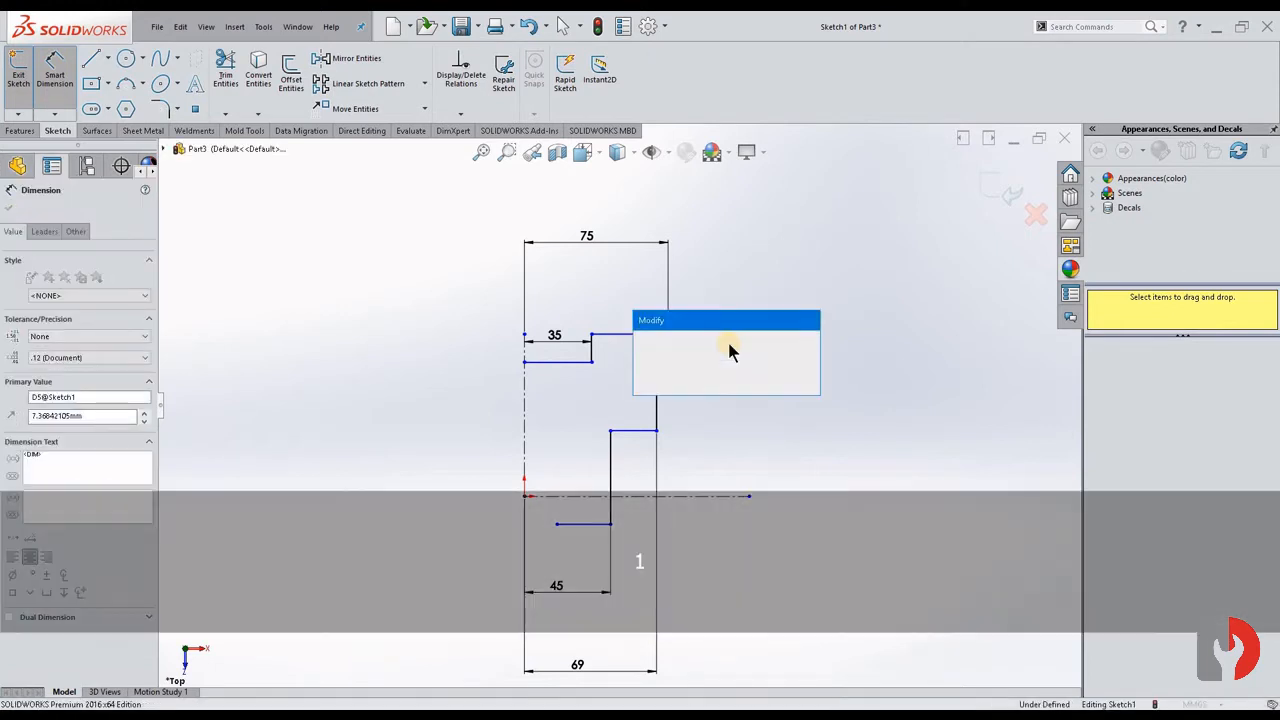
{"action": "key", "text": "Return"}
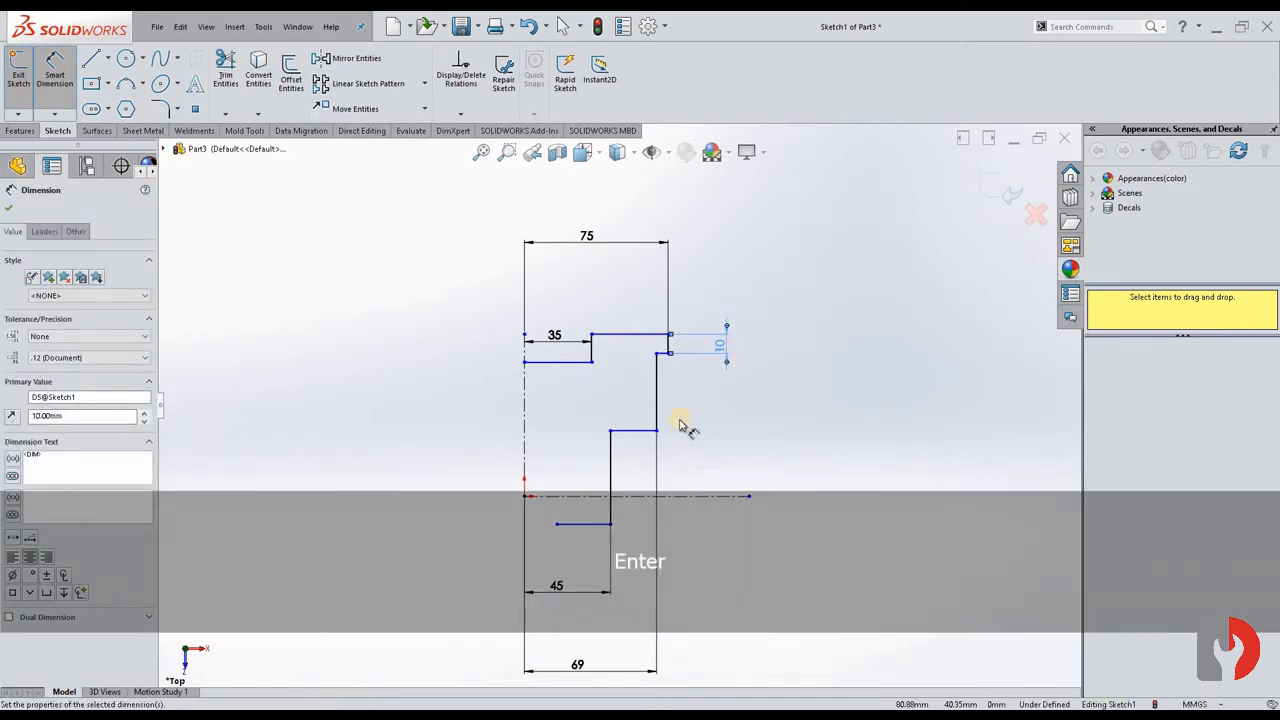
- Dimension the vertical distance from the lip's underside to the horizontal step line below it as 38 mm
{"action": "left_click", "coordinate": [662, 354]}
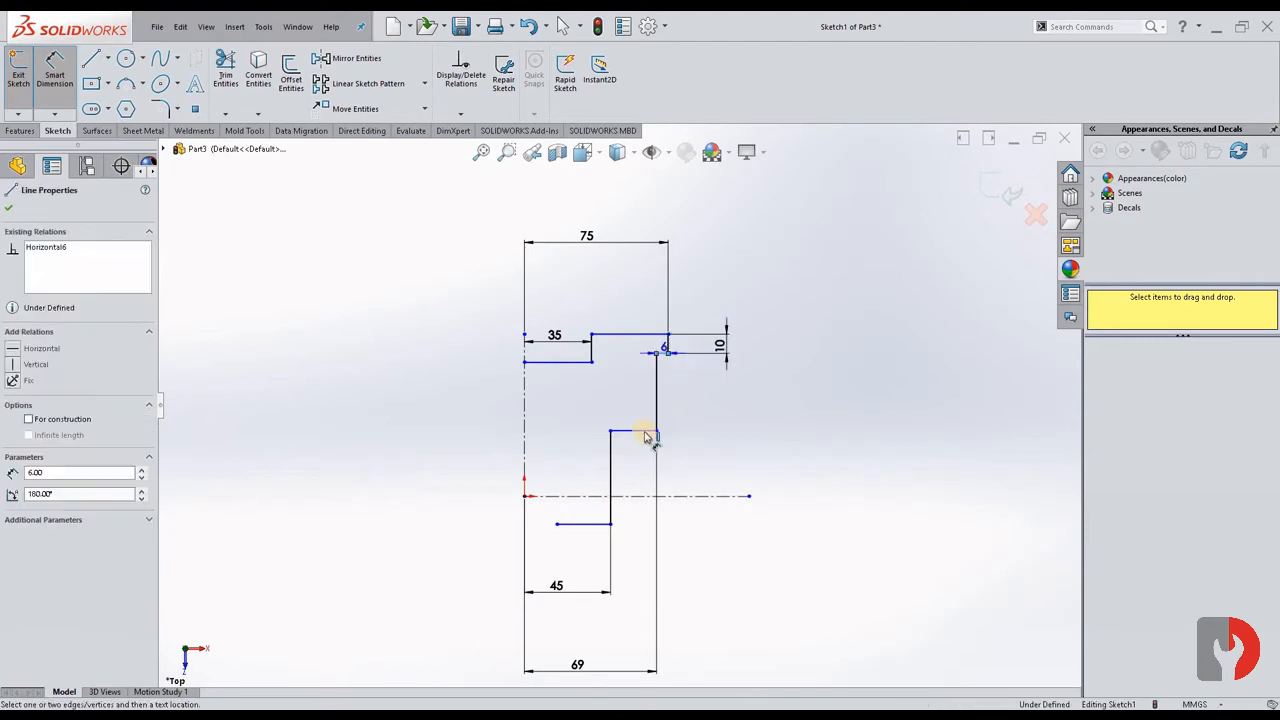
{"action": "left_click", "coordinate": [698, 429]}
{"action": "left_click", "coordinate": [722, 414]}
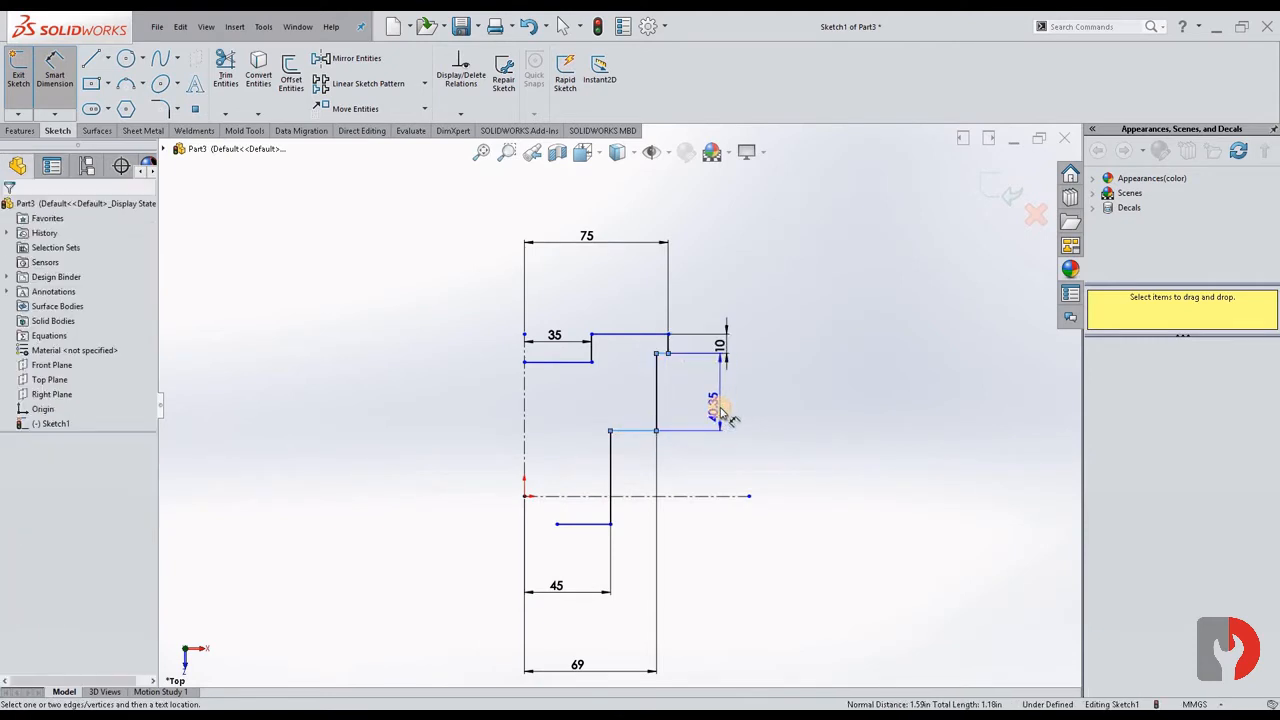
{"action": "type", "text": "38"}
{"action": "key", "text": "Return"}
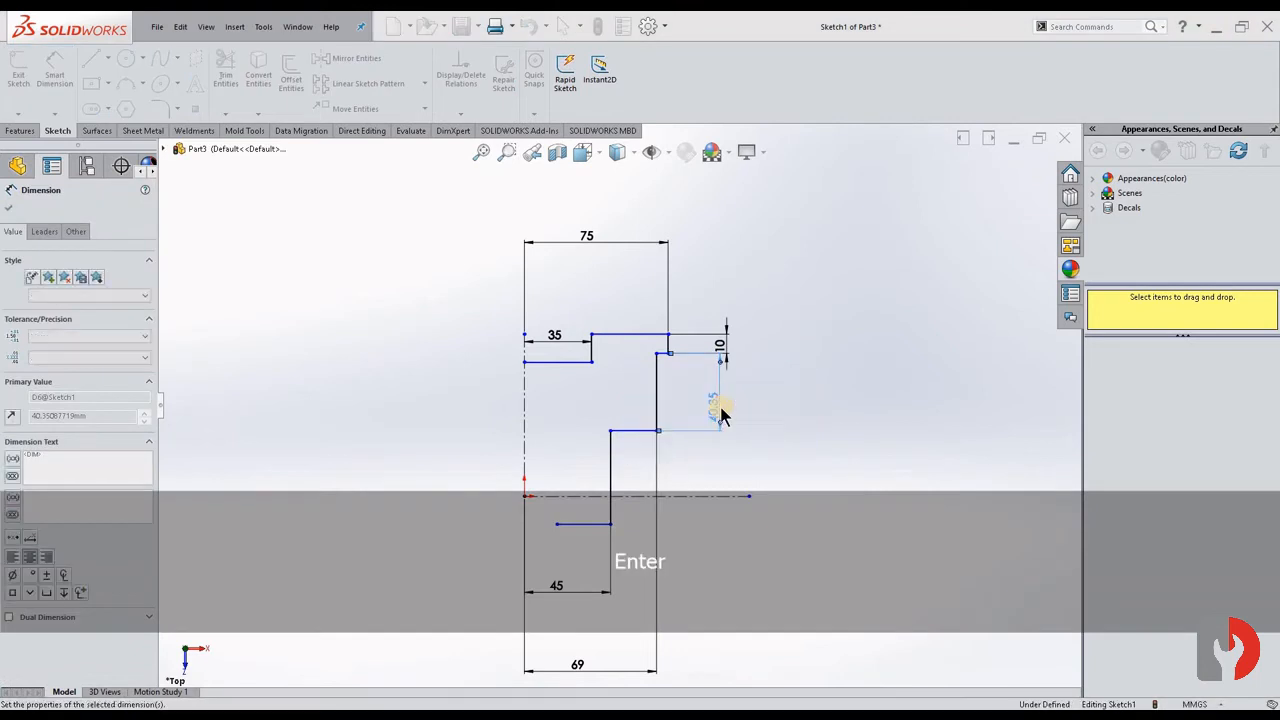
- Dimension the profile's overall height, from its uppermost to its lowest horizontal line, as 88 mm
{"action": "left_click", "coordinate": [596, 529]}
{"action": "left_click", "coordinate": [634, 335]}
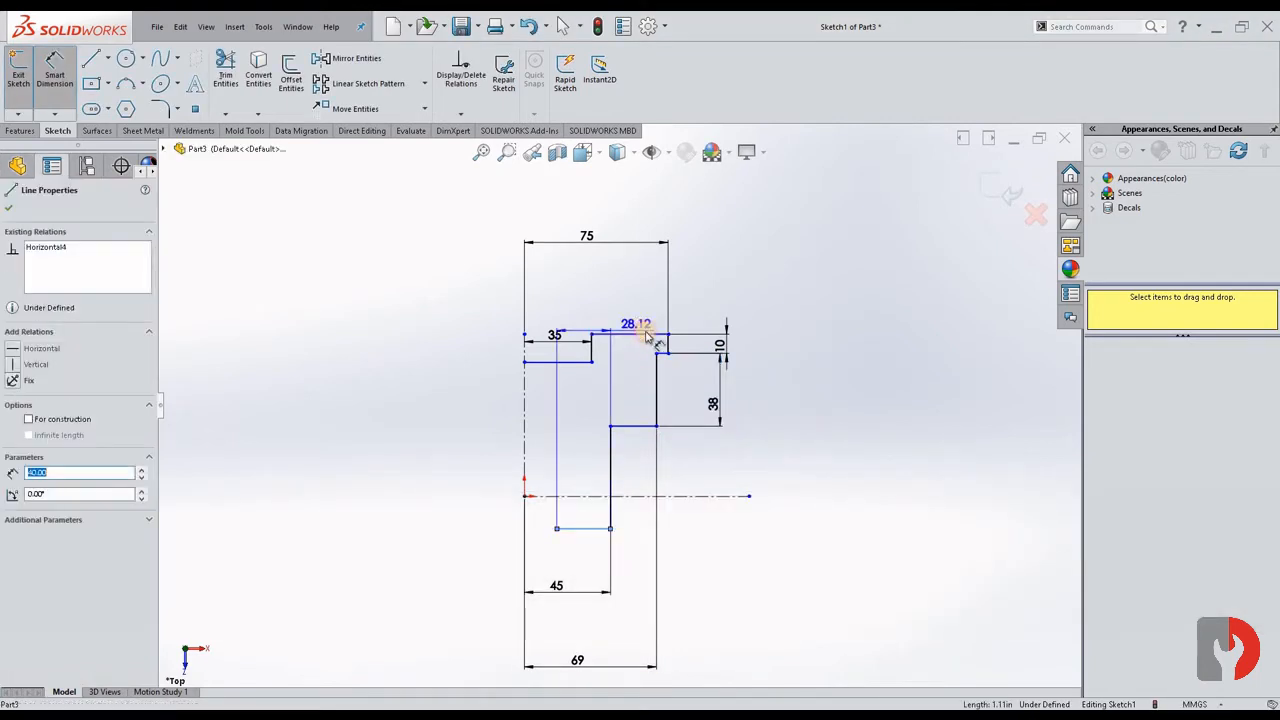
{"action": "left_click", "coordinate": [836, 400]}
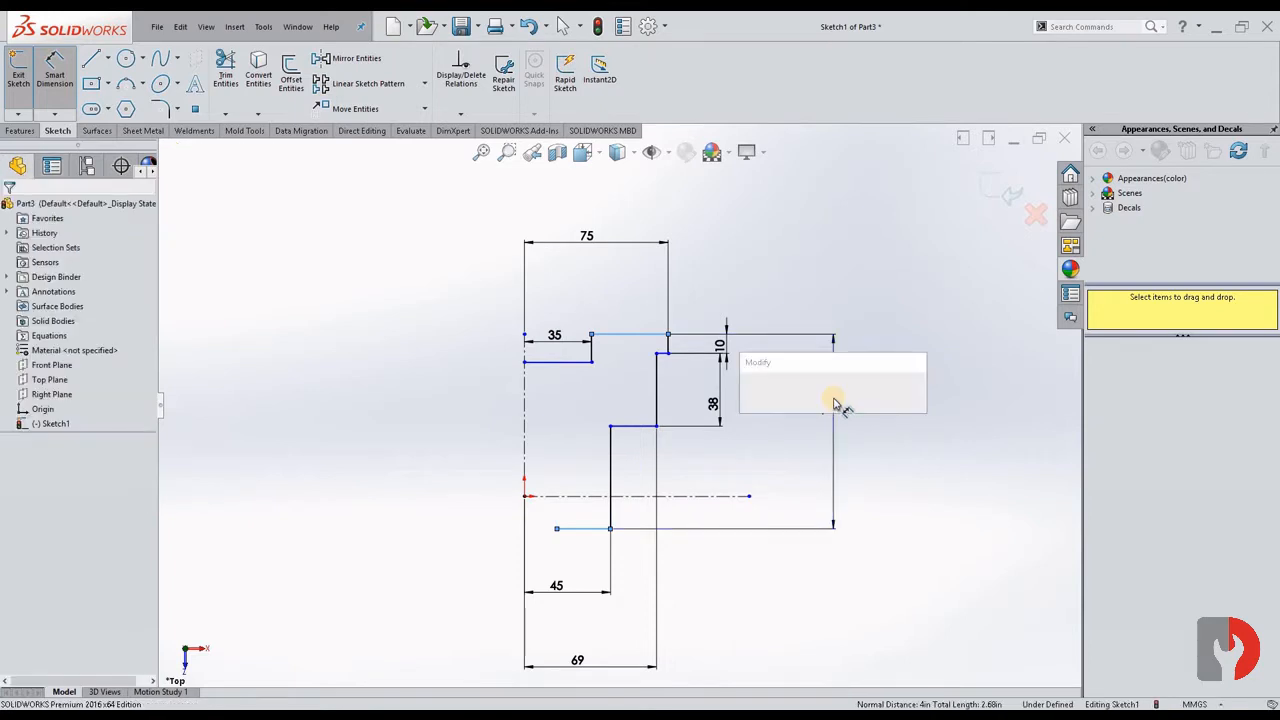
{"action": "type", "text": "88"}
{"action": "key", "text": "Return"}
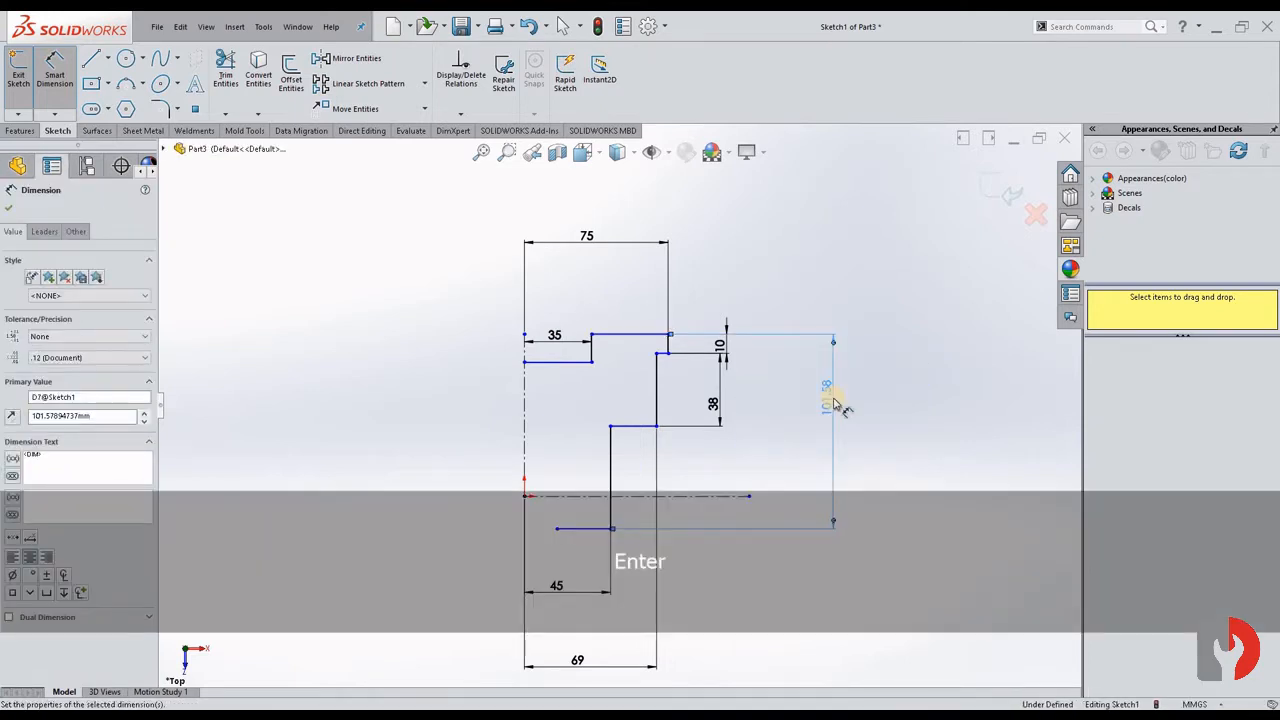
{"action": "key", "text": "Escape"}
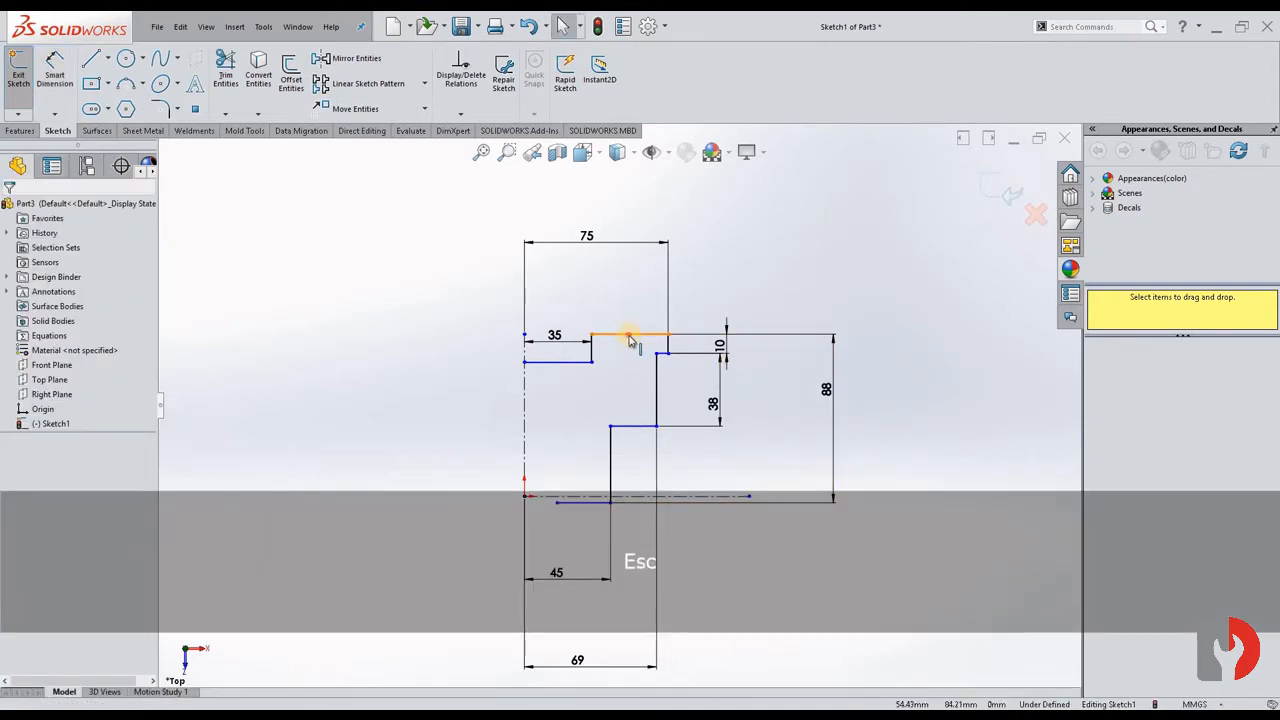
- Make the profile's uppermost and lowest horizontal lines symmetric about the horizontal centerline
{"action": "left_click", "coordinate": [630, 335]}
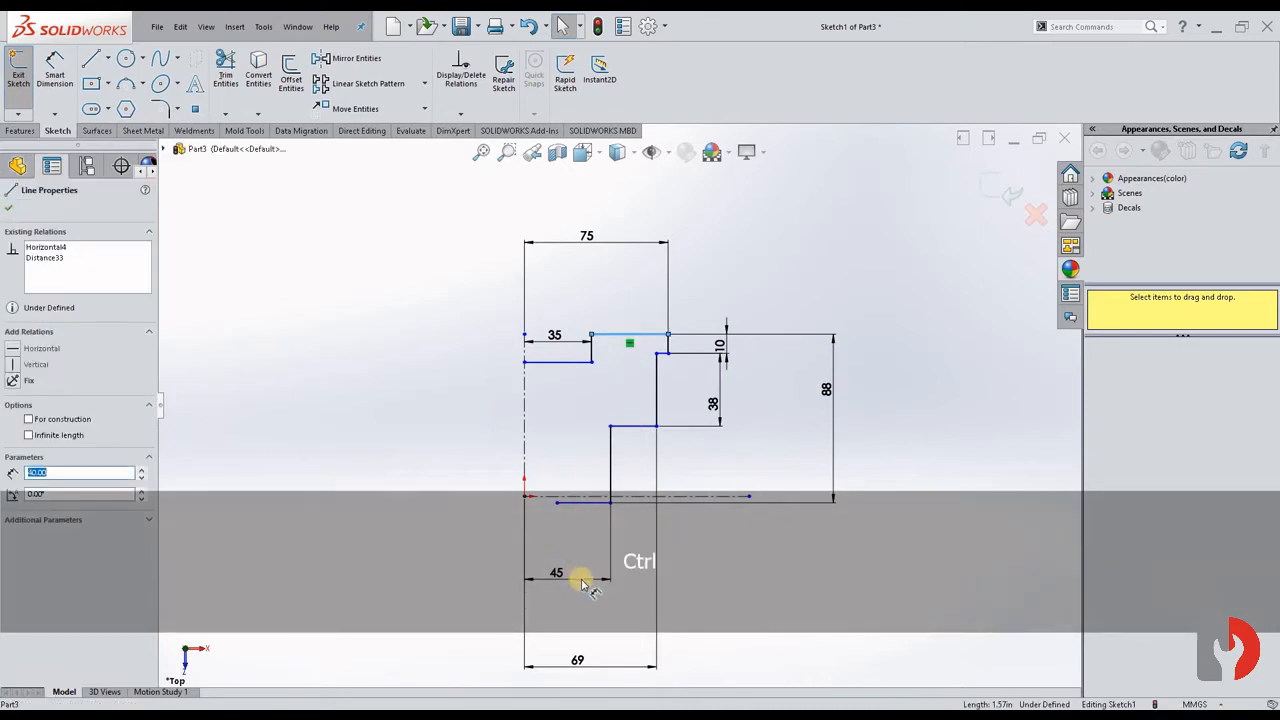
{"action": "left_click", "coordinate": [595, 505], "text": "ctrl"}
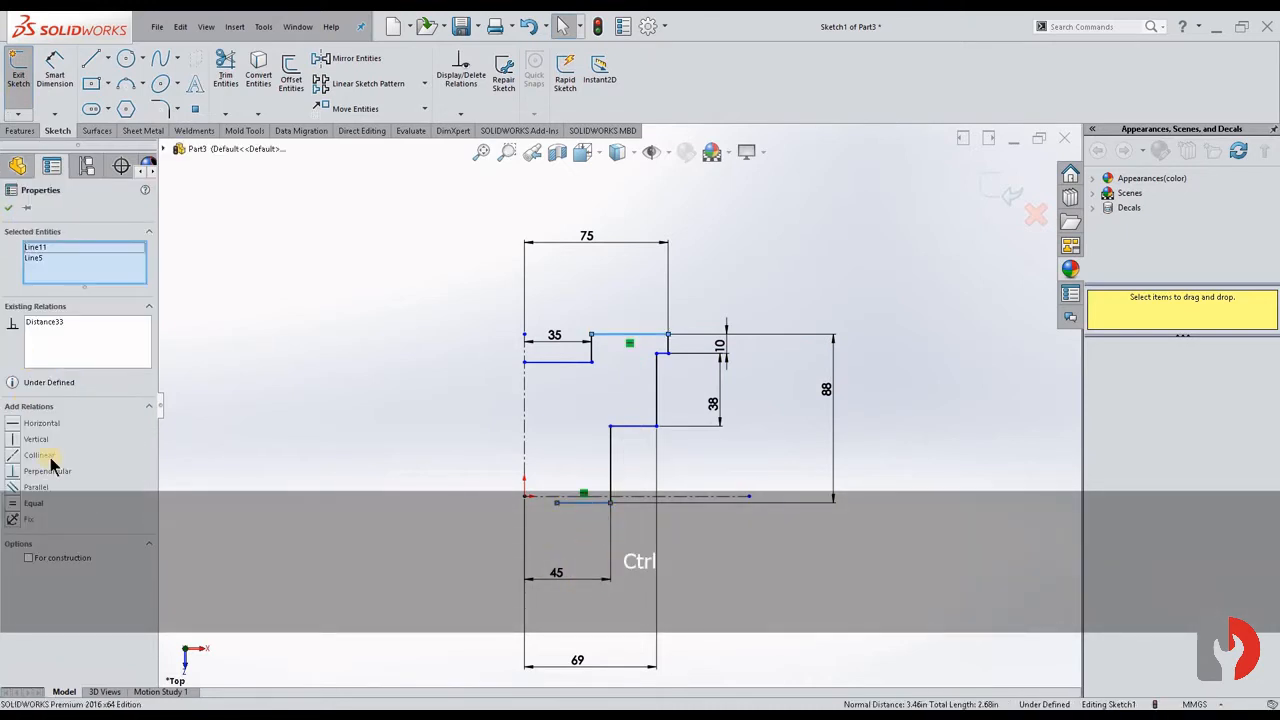
{"action": "left_click", "coordinate": [545, 498], "text": "ctrl"}
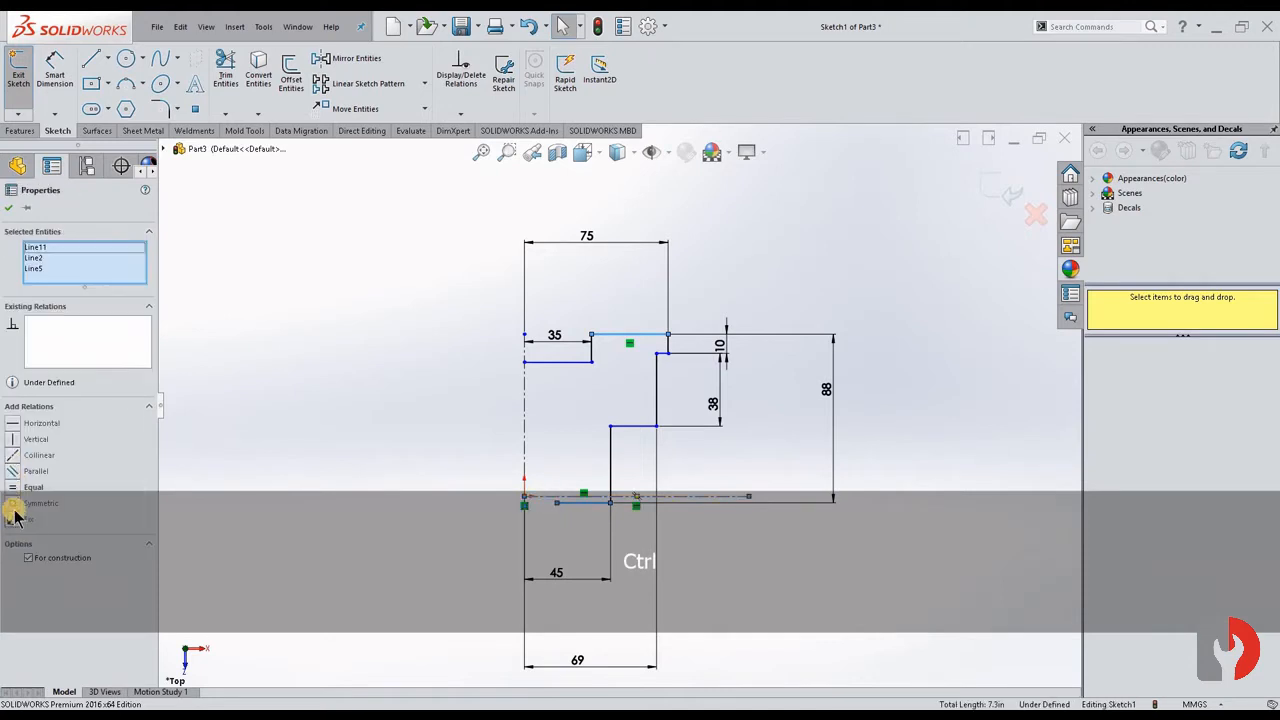
{"action": "left_click", "coordinate": [873, 355]}
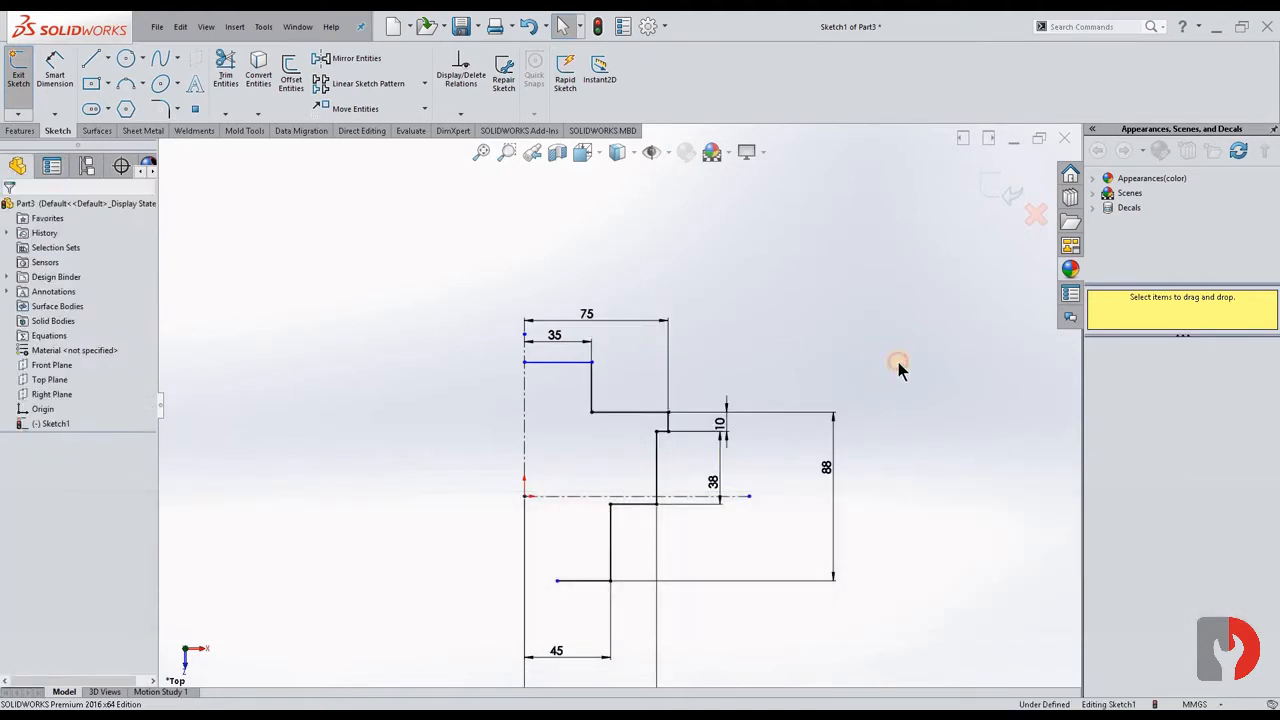
- Move the recess floor line below the profile's upper edge and dimension the recess's vertical side as 25 mm
{"action": "left_click_drag", "start_coordinate": [537, 422], "coordinate": [545, 453]}
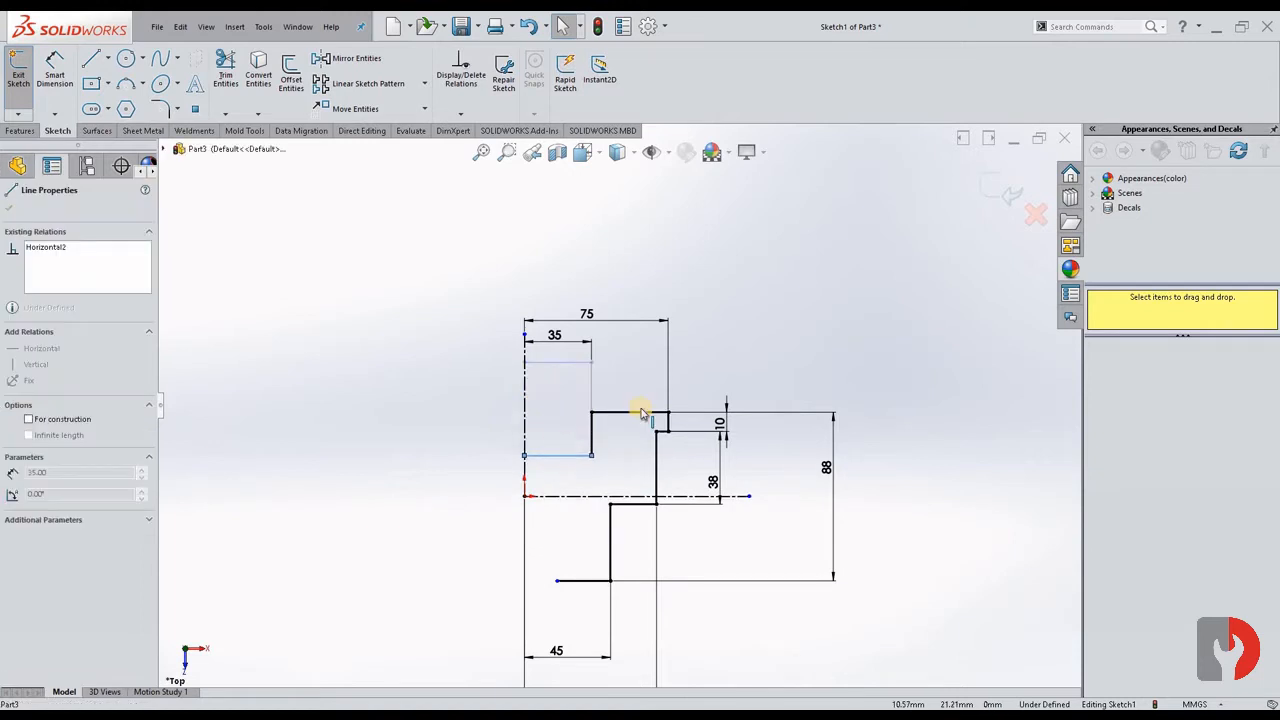
{"action": "left_click", "coordinate": [760, 333]}
{"action": "left_click", "coordinate": [56, 88]}
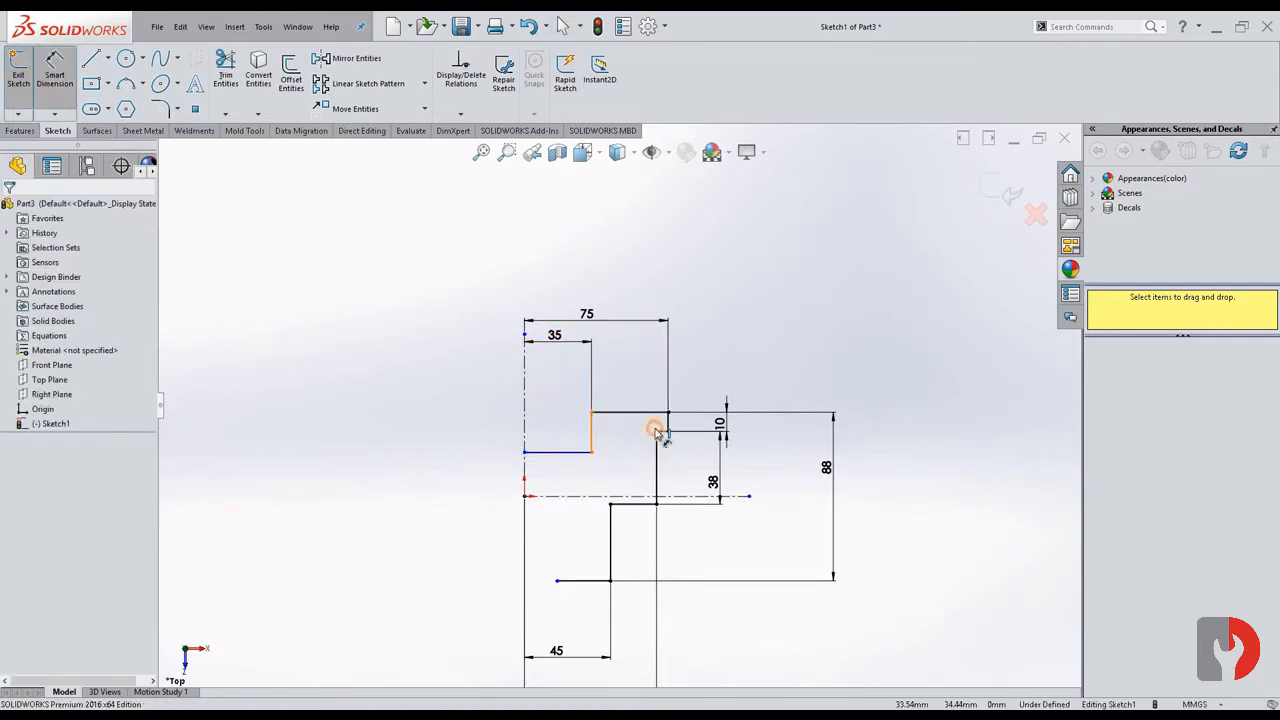
{"action": "left_click", "coordinate": [592, 432]}
{"action": "left_click", "coordinate": [803, 441]}
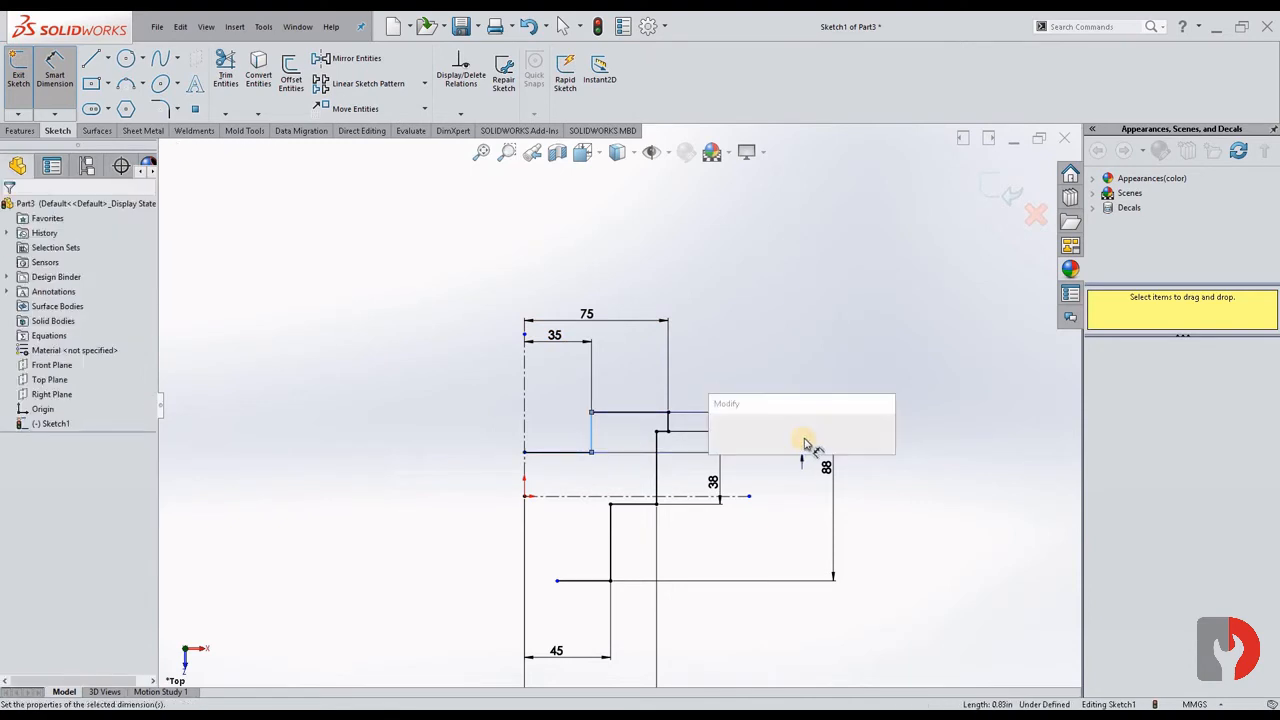
{"action": "type", "text": "25"}
{"action": "key", "text": "Return"}
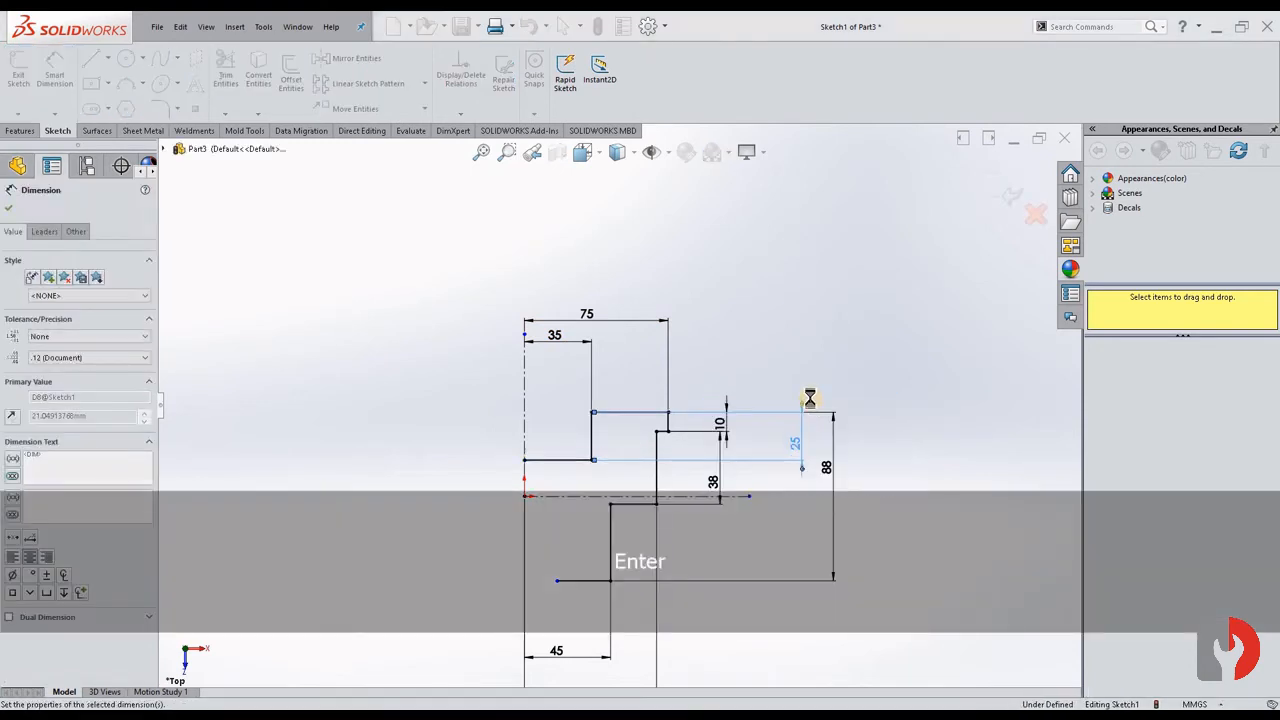
{"action": "scroll", "coordinate": [745, 446], "scroll_direction": "down", "scroll_amount": 2}
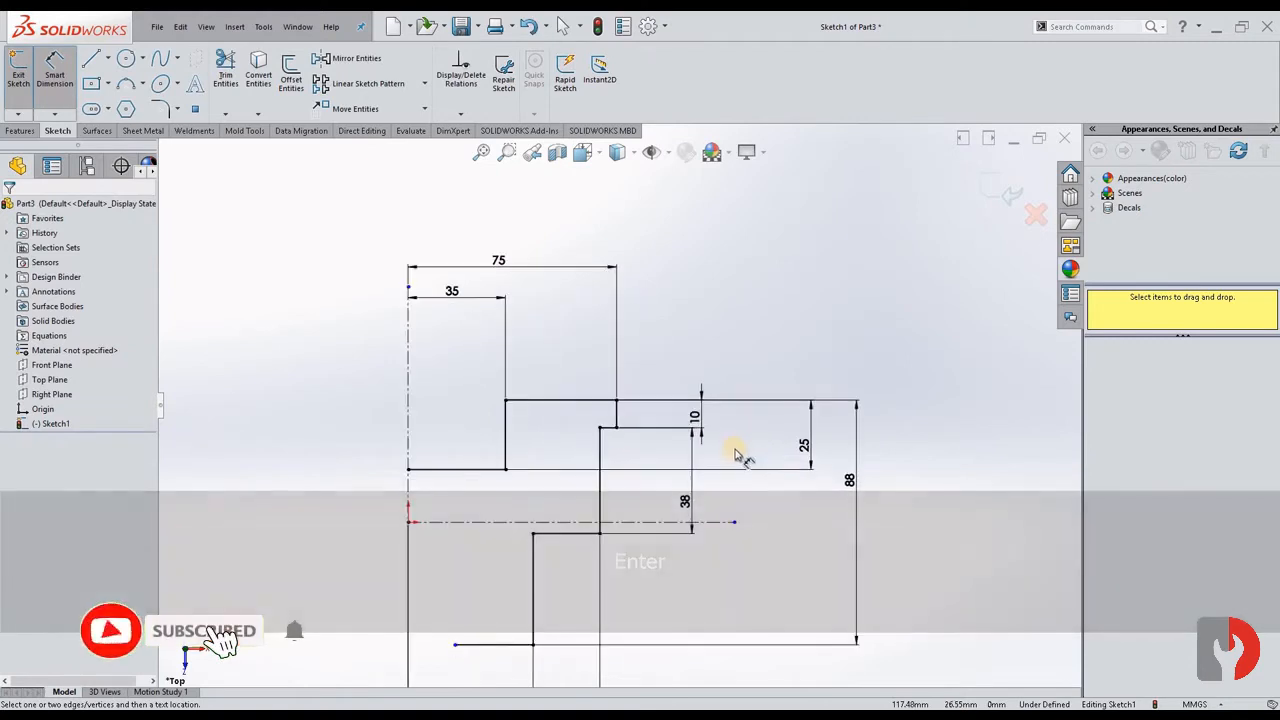
{"action": "scroll", "coordinate": [731, 454], "scroll_direction": "up", "scroll_amount": 3}
{"action": "scroll", "coordinate": [555, 533], "scroll_direction": "down", "scroll_amount": 1}
{"action": "scroll", "coordinate": [547, 562], "scroll_direction": "down", "scroll_amount": 1}
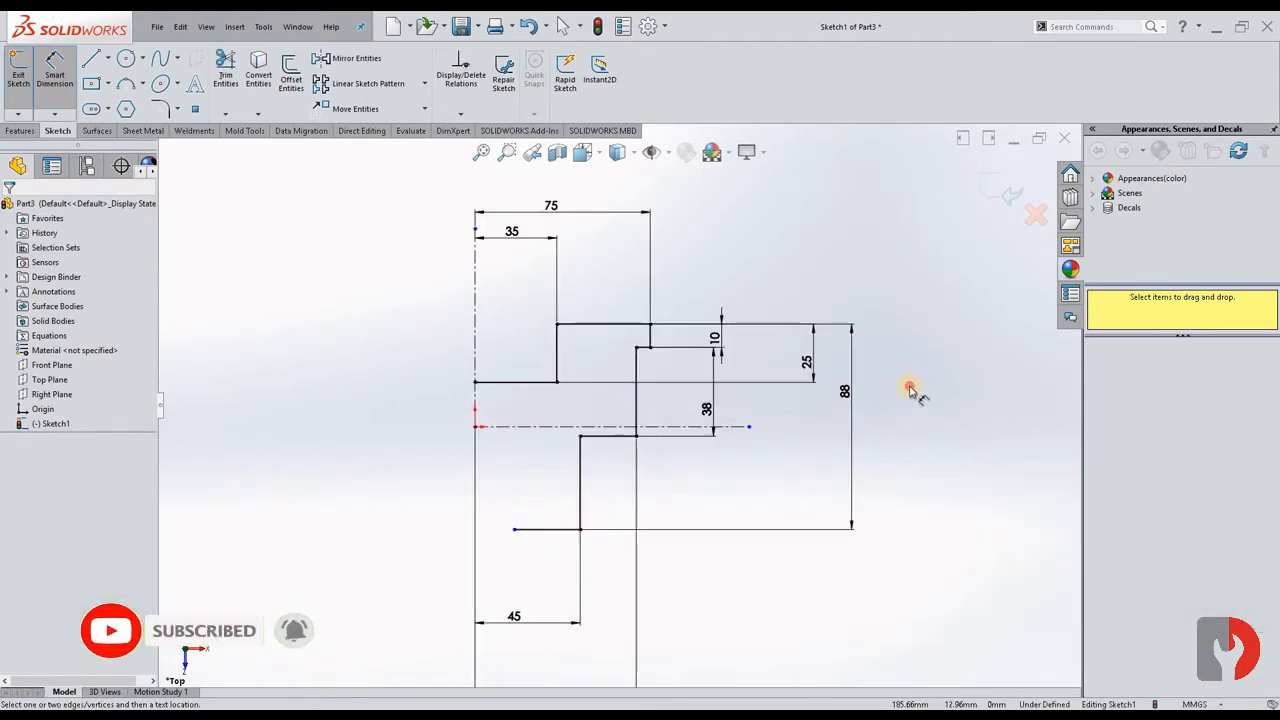
{"action": "key", "text": "Escape"}
- Align the free endpoint of the lowest horizontal line with the origin point using a Vertical relation
{"action": "left_click", "coordinate": [506, 533]}
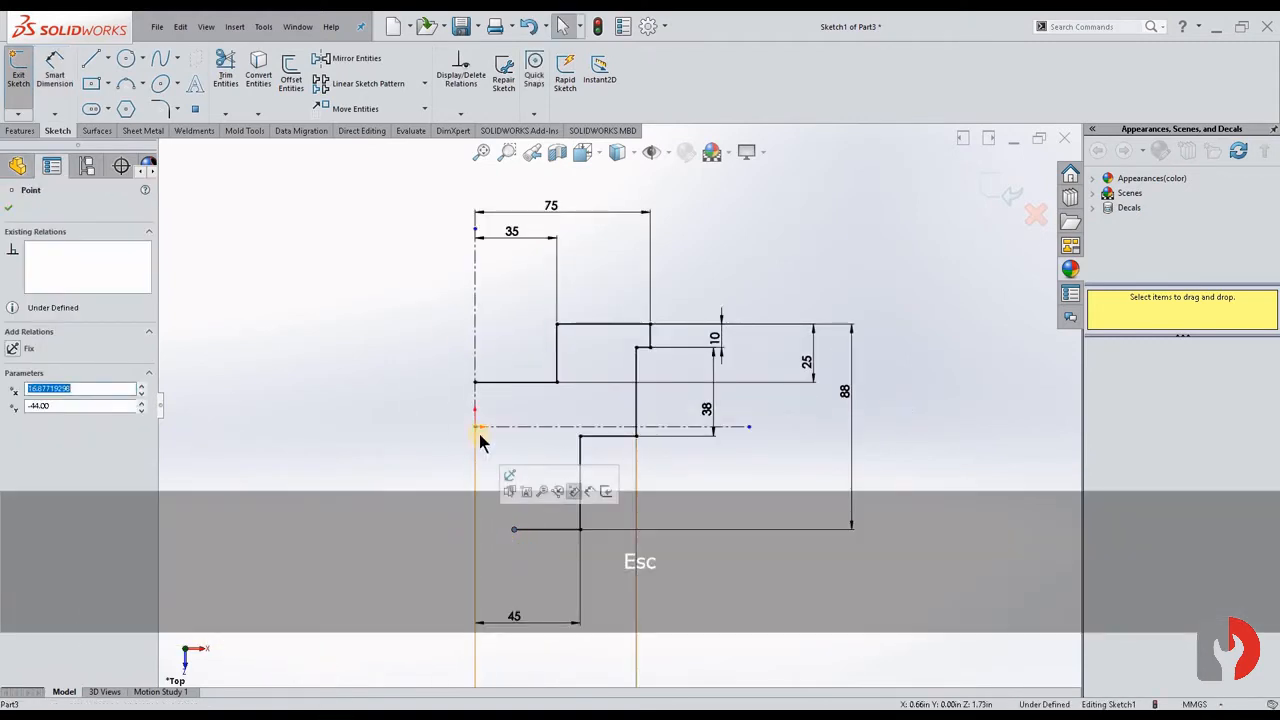
{"action": "left_click", "coordinate": [476, 428], "text": "shift"}
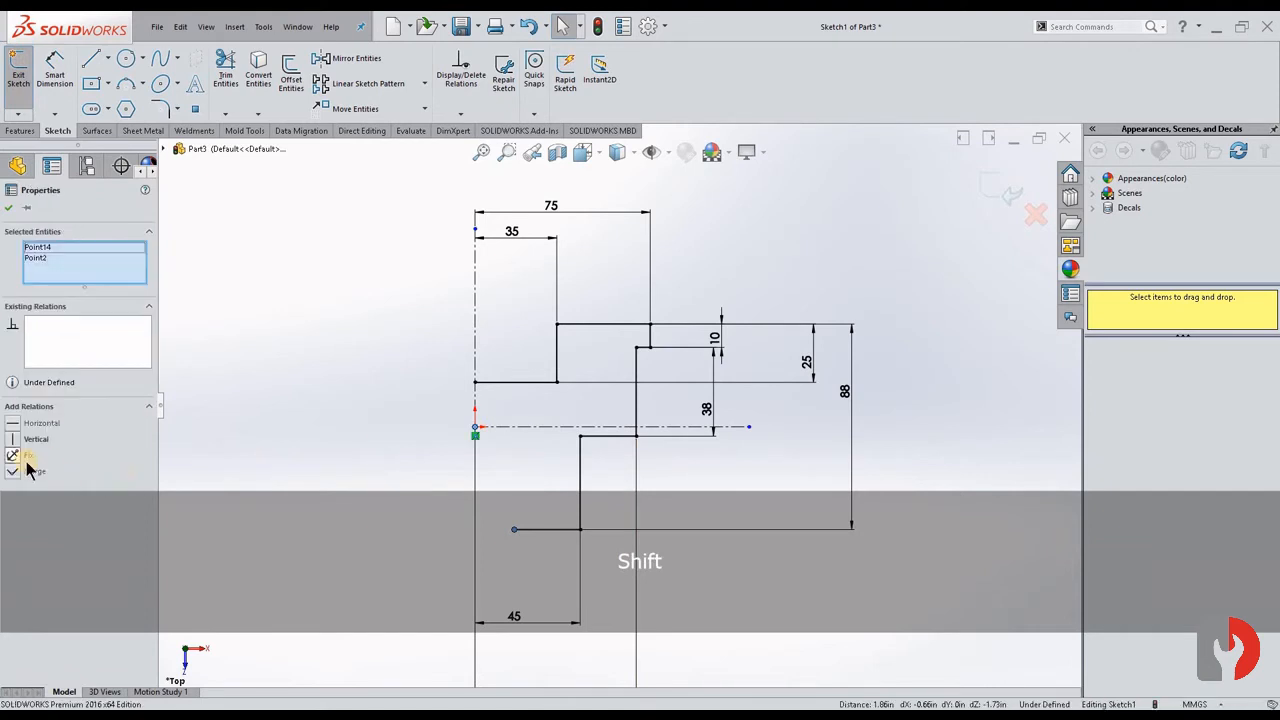
{"action": "left_click", "coordinate": [13, 440]}
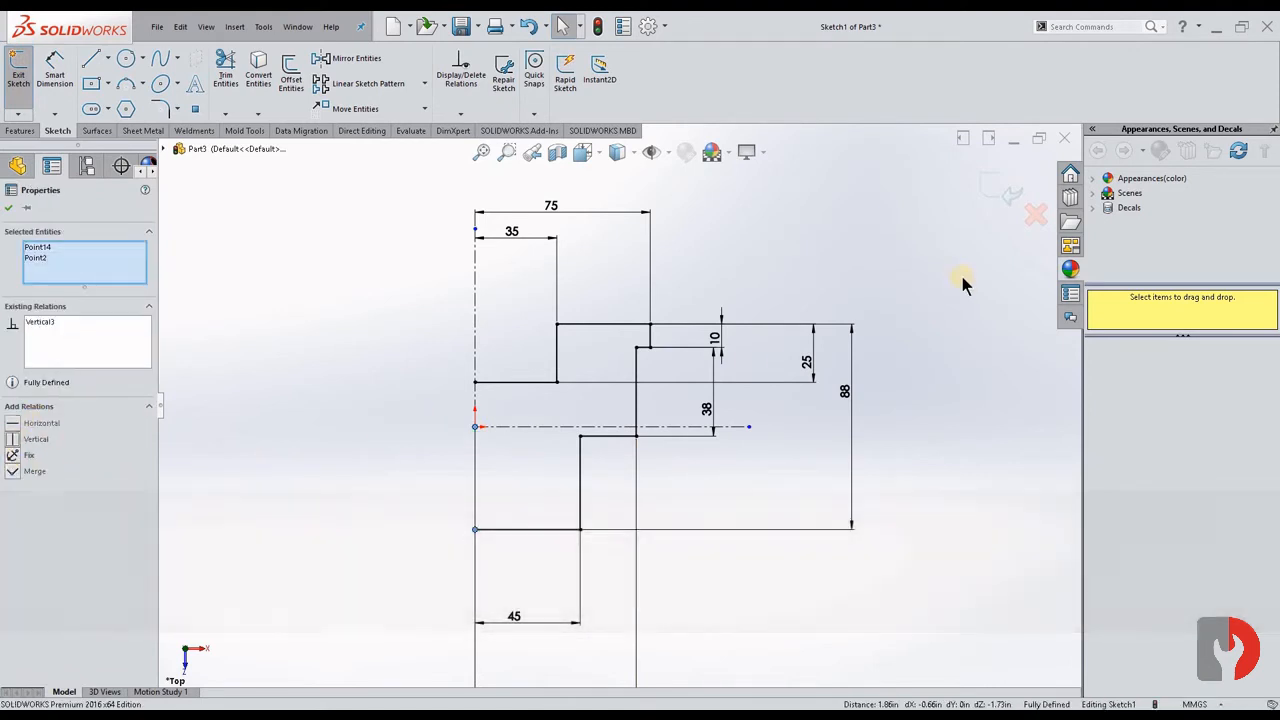
{"action": "left_click", "coordinate": [961, 275]}
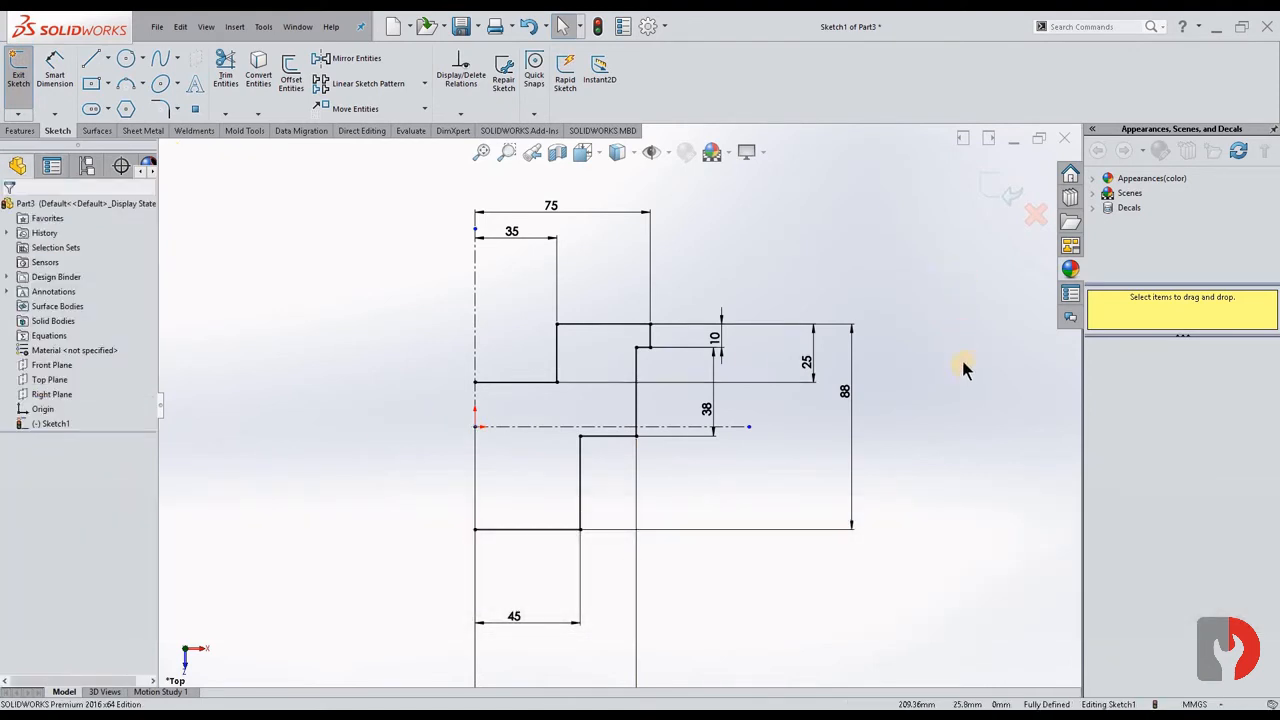
- Mirror all nine lines of the stepped half profile about the vertical centerline, keeping the originals
{"action": "left_click", "coordinate": [335, 58]}
{"action": "left_click", "coordinate": [507, 382]}
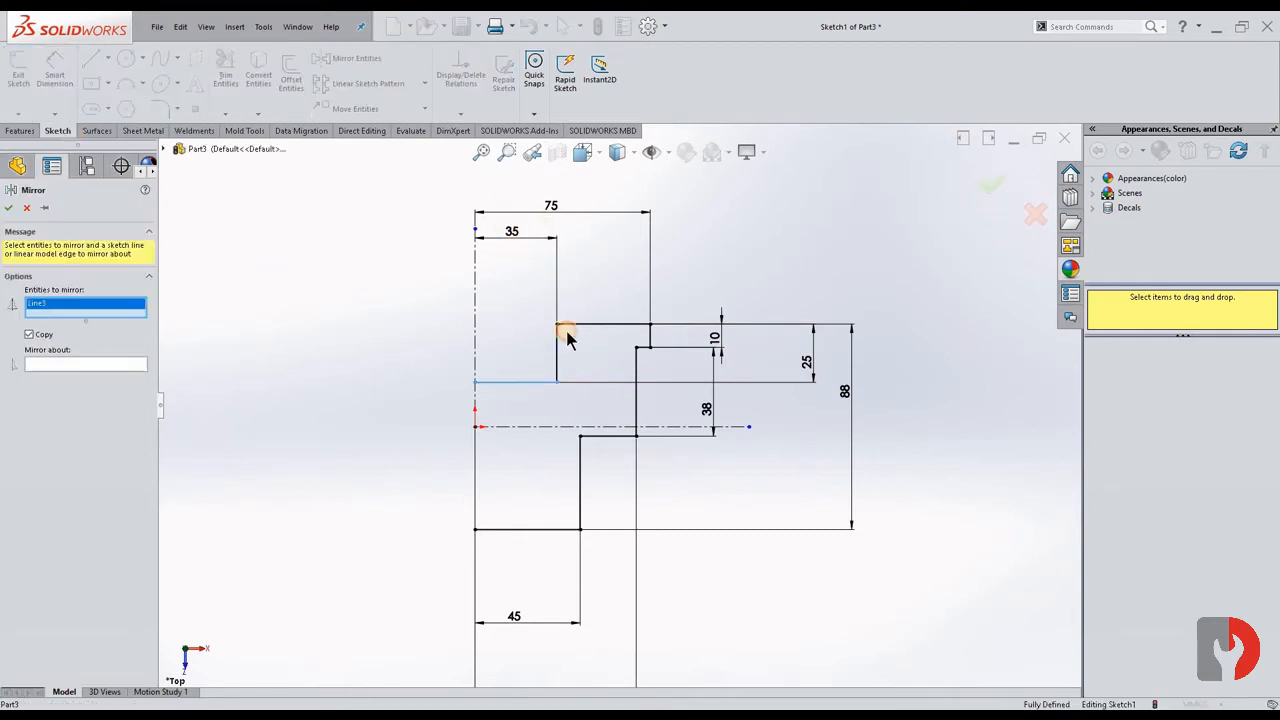
{"action": "left_click", "coordinate": [568, 343]}
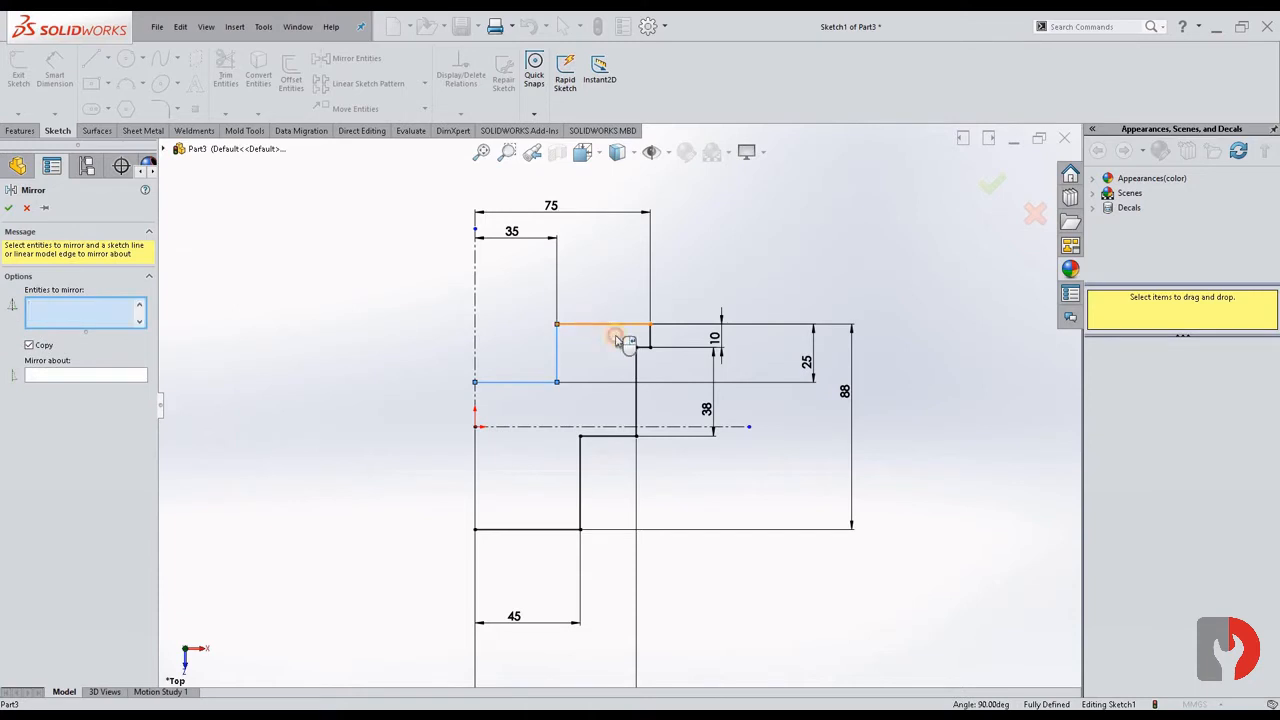
{"action": "left_click", "coordinate": [628, 326]}
{"action": "left_click", "coordinate": [650, 338]}
{"action": "left_click", "coordinate": [645, 348]}
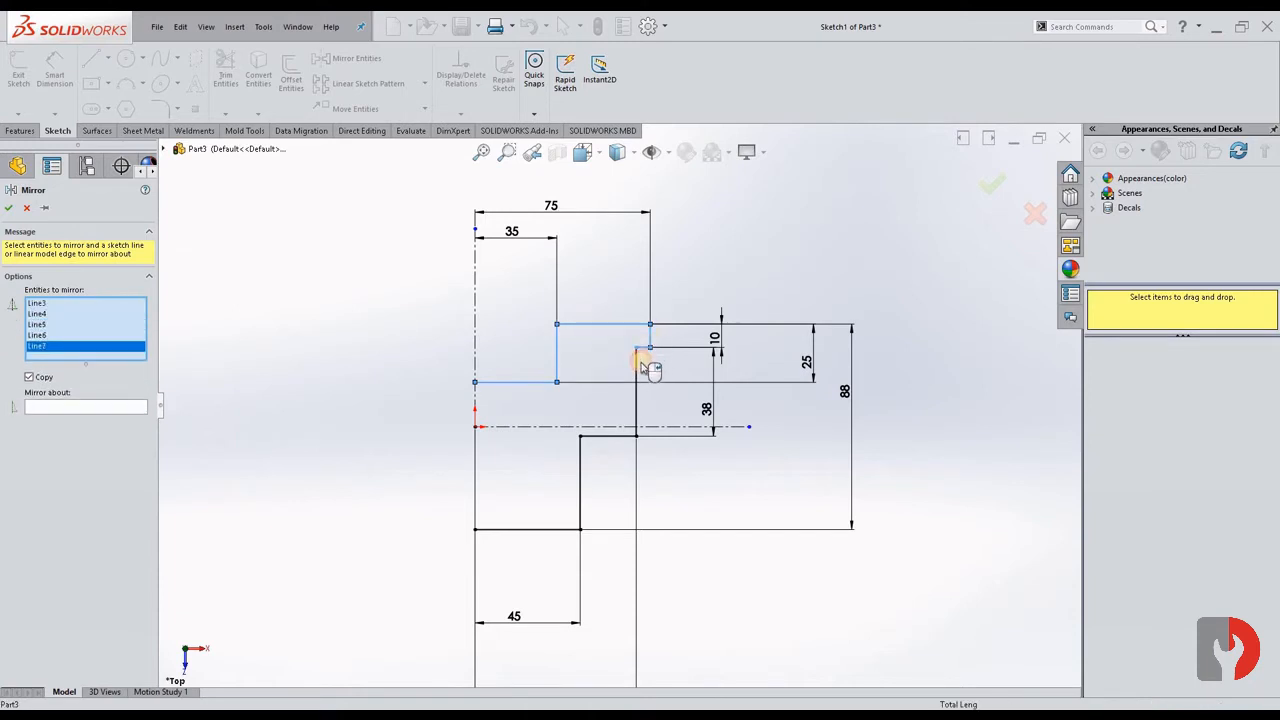
{"action": "left_click", "coordinate": [637, 372]}
{"action": "left_click", "coordinate": [622, 439]}
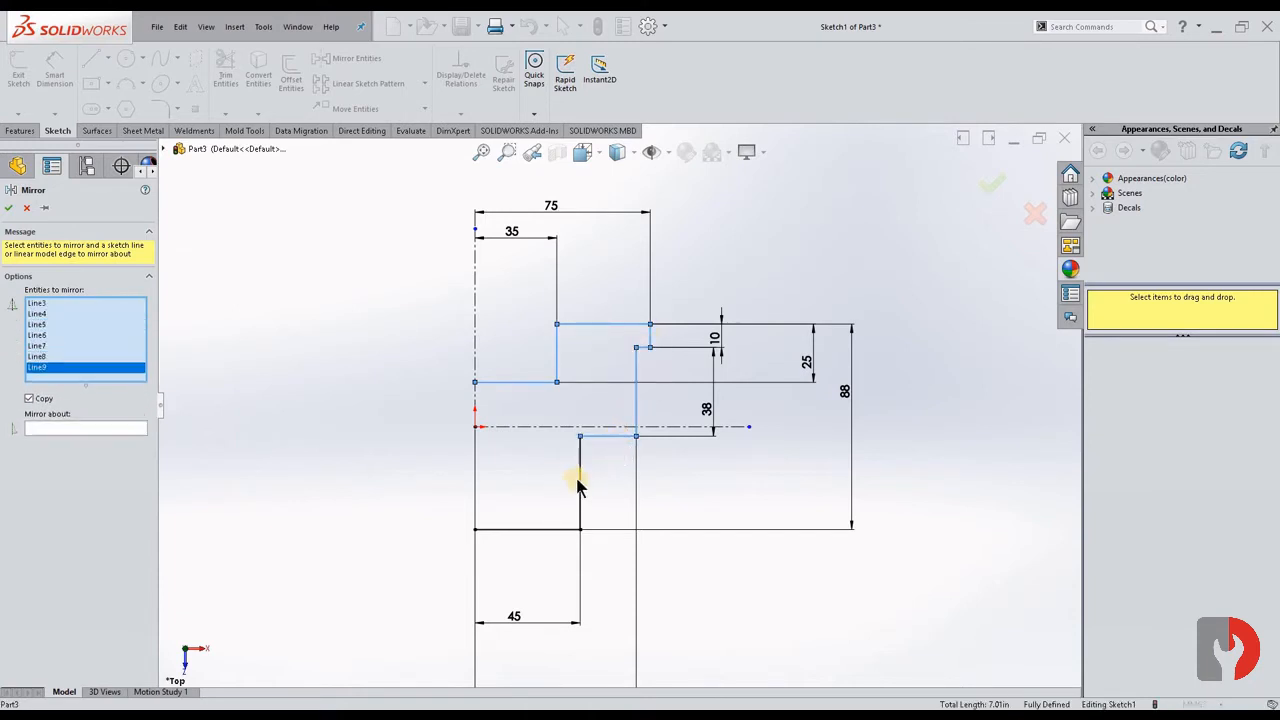
{"action": "left_click", "coordinate": [582, 488]}
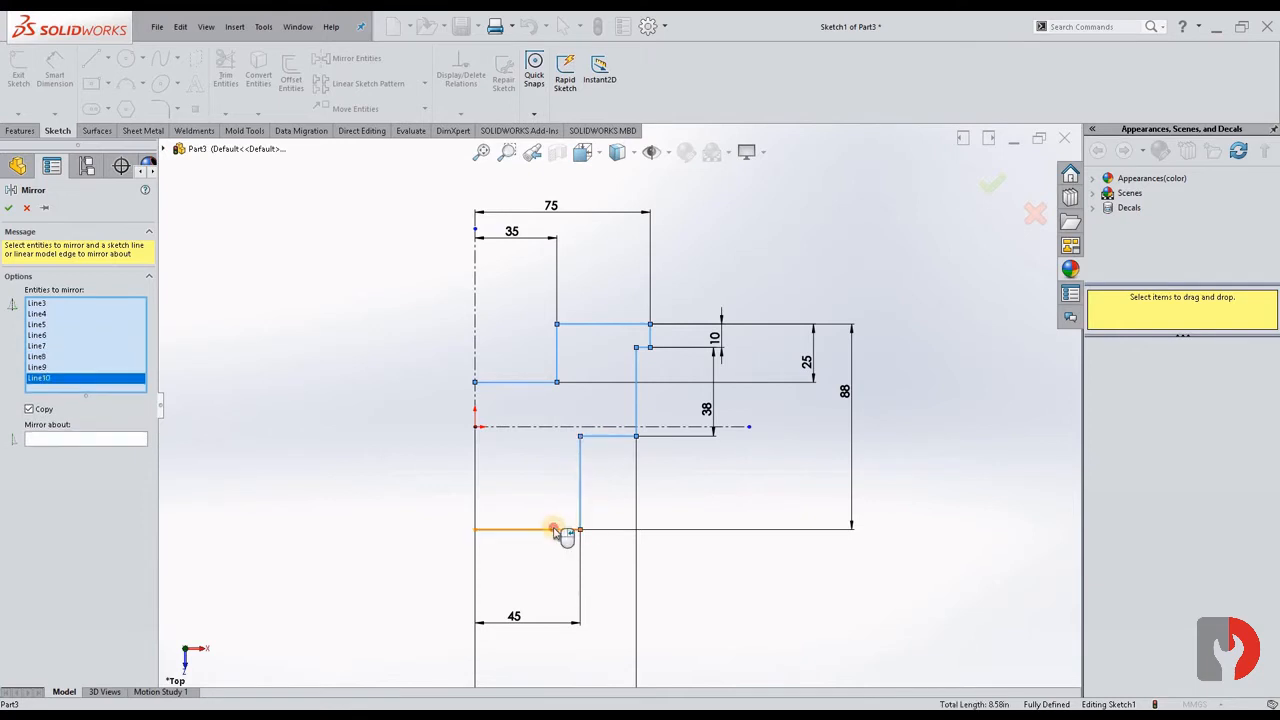
{"action": "left_click", "coordinate": [553, 529]}
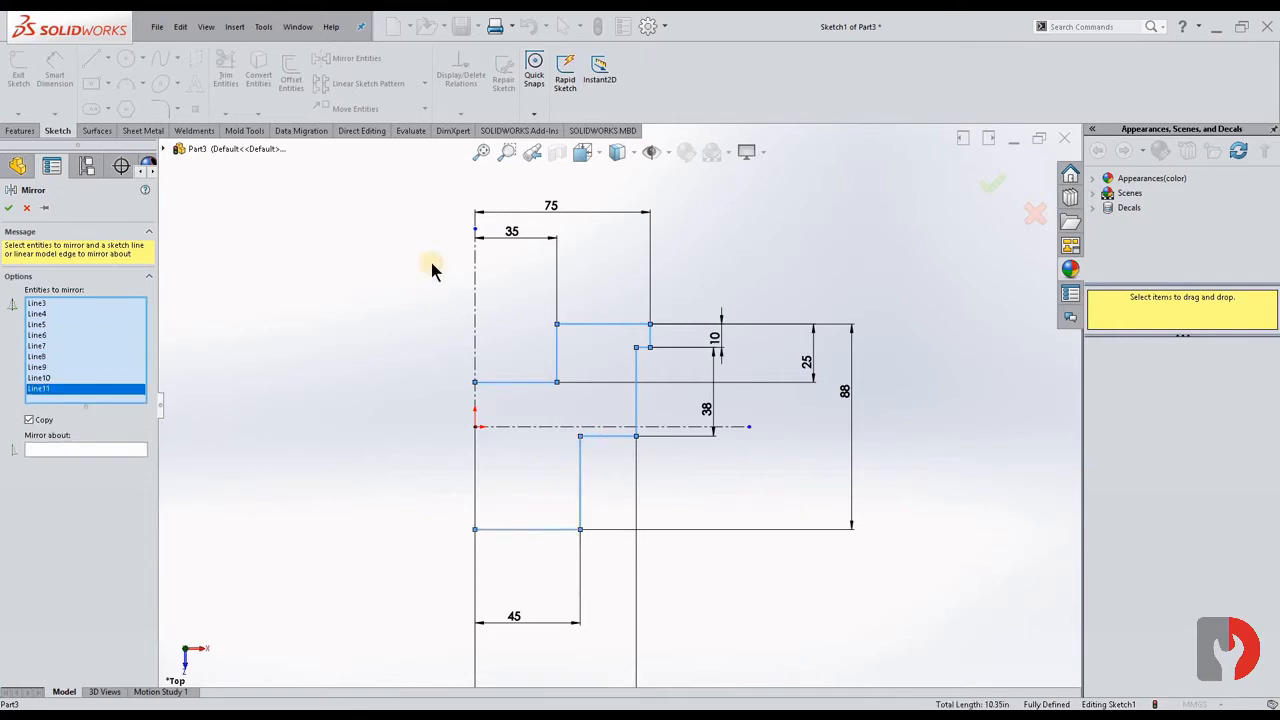
{"action": "left_click", "coordinate": [85, 451]}
{"action": "left_click", "coordinate": [476, 313]}
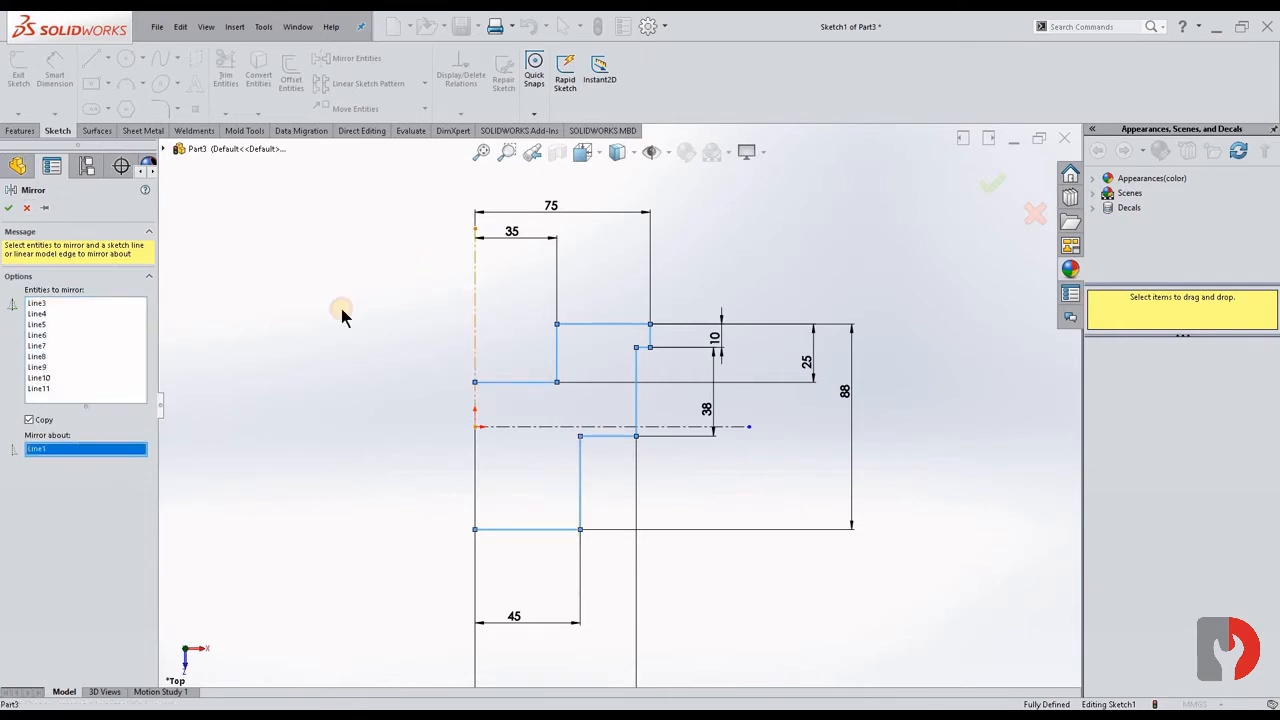
{"action": "key", "text": "Return"}
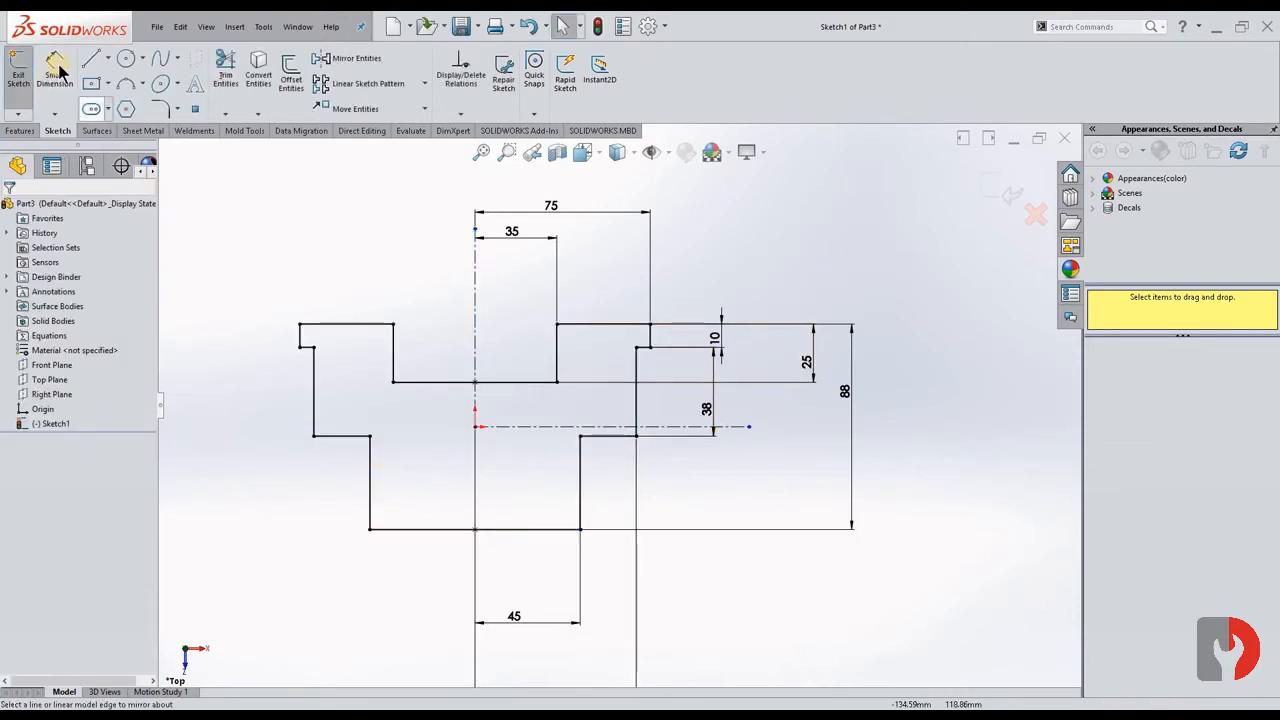
- Draw a circle about 28 mm in diameter, centered about 20 mm directly below the origin
{"action": "left_click", "coordinate": [126, 58]}
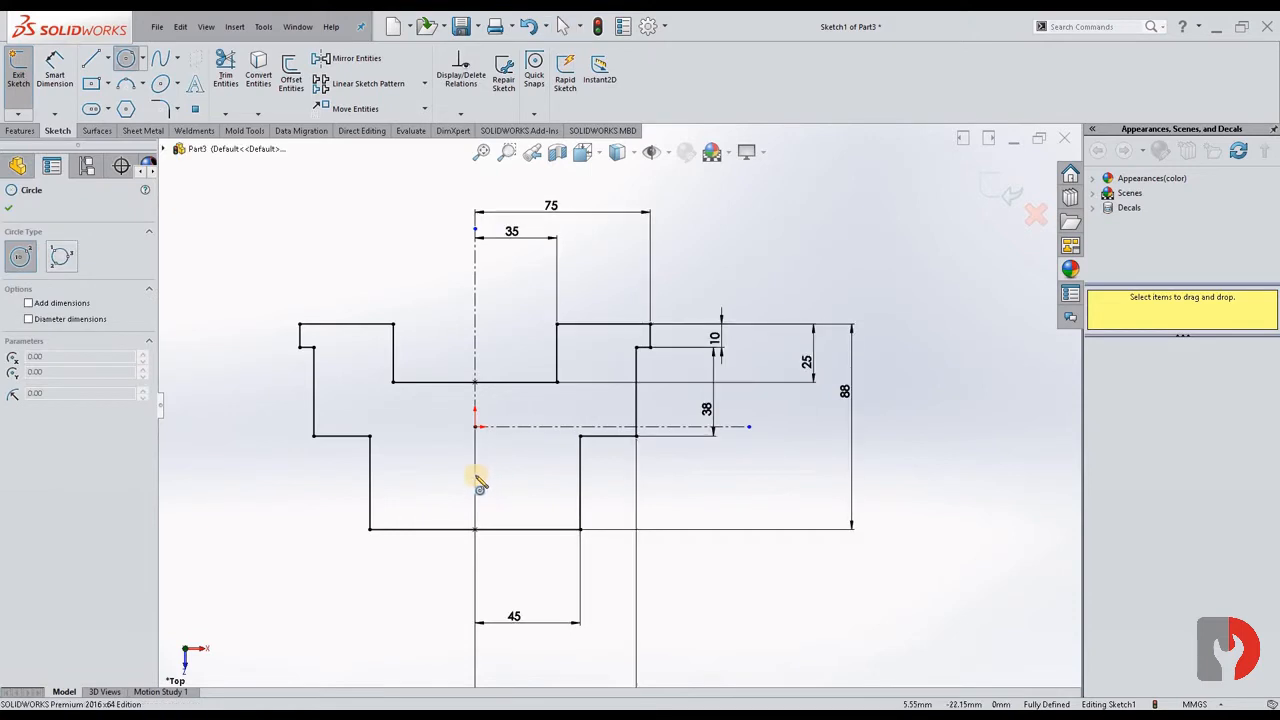
{"action": "left_click", "coordinate": [475, 475]}
{"action": "left_click", "coordinate": [490, 503]}
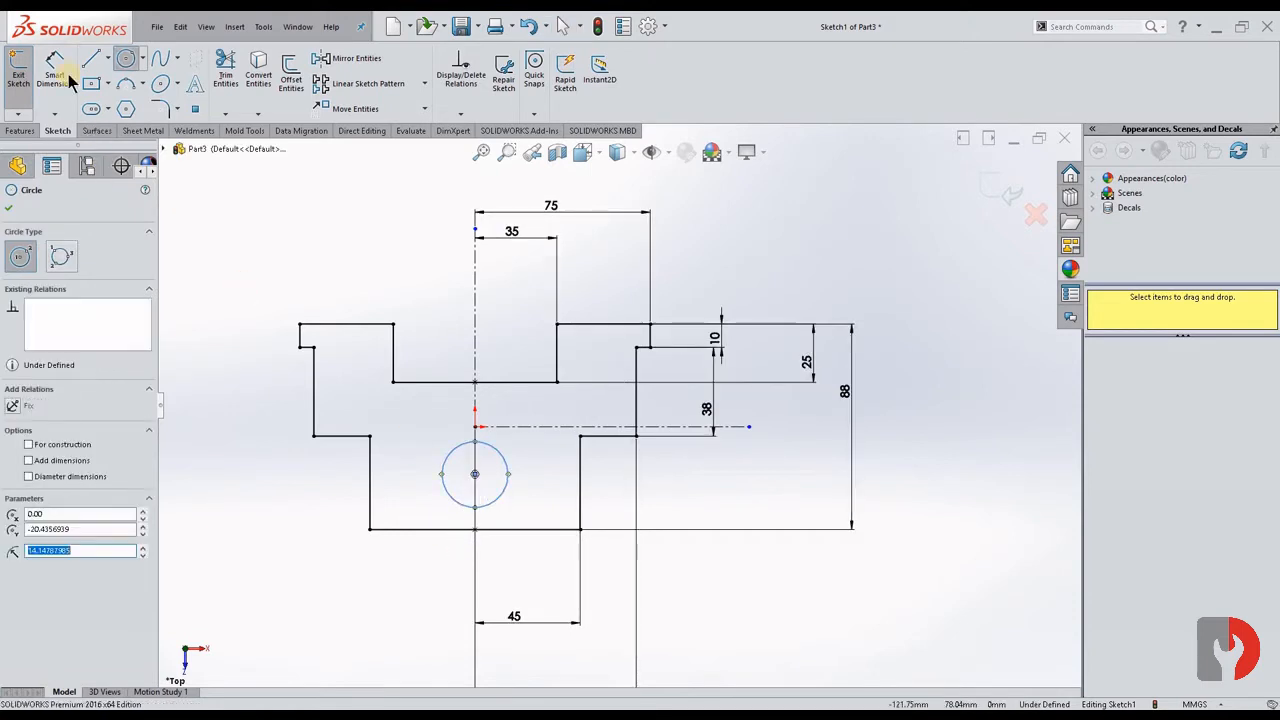
{"action": "key", "text": "Escape"}
- Dimension the circle's diameter as 32 mm
{"action": "left_click", "coordinate": [495, 455]}
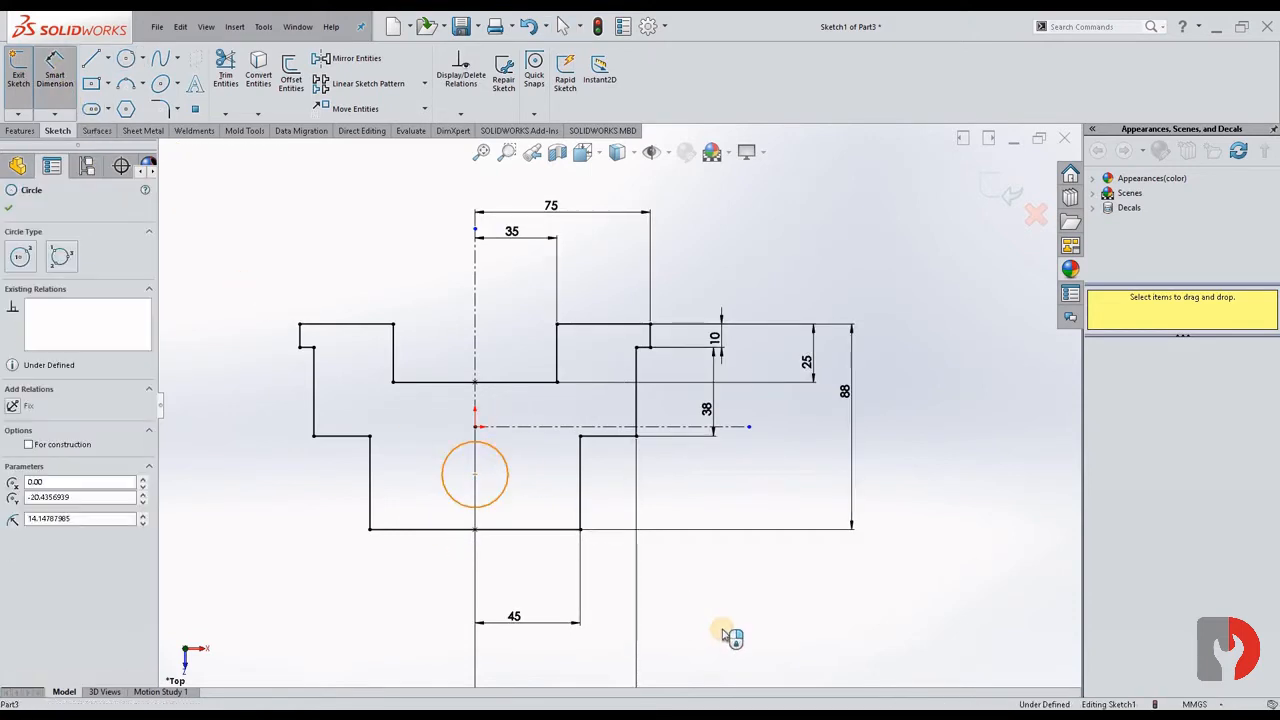
{"action": "left_click", "coordinate": [733, 625]}
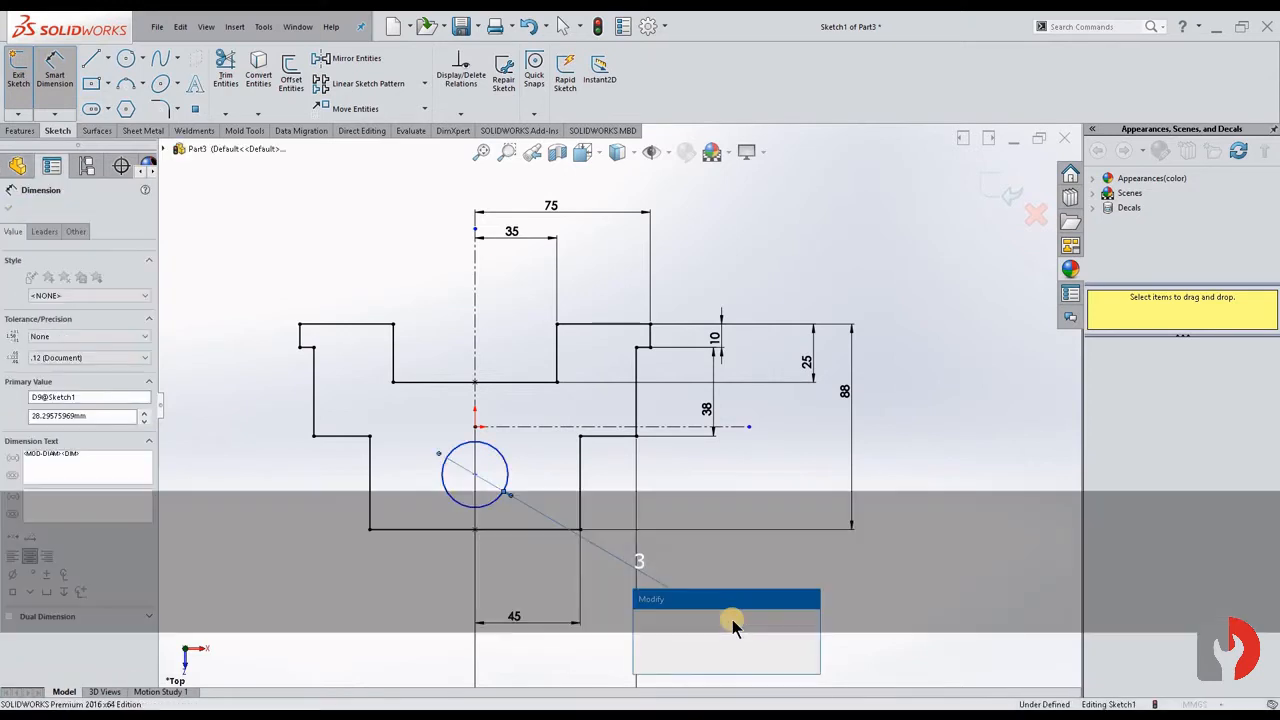
{"action": "type", "text": "32"}
{"action": "key", "text": "Return"}
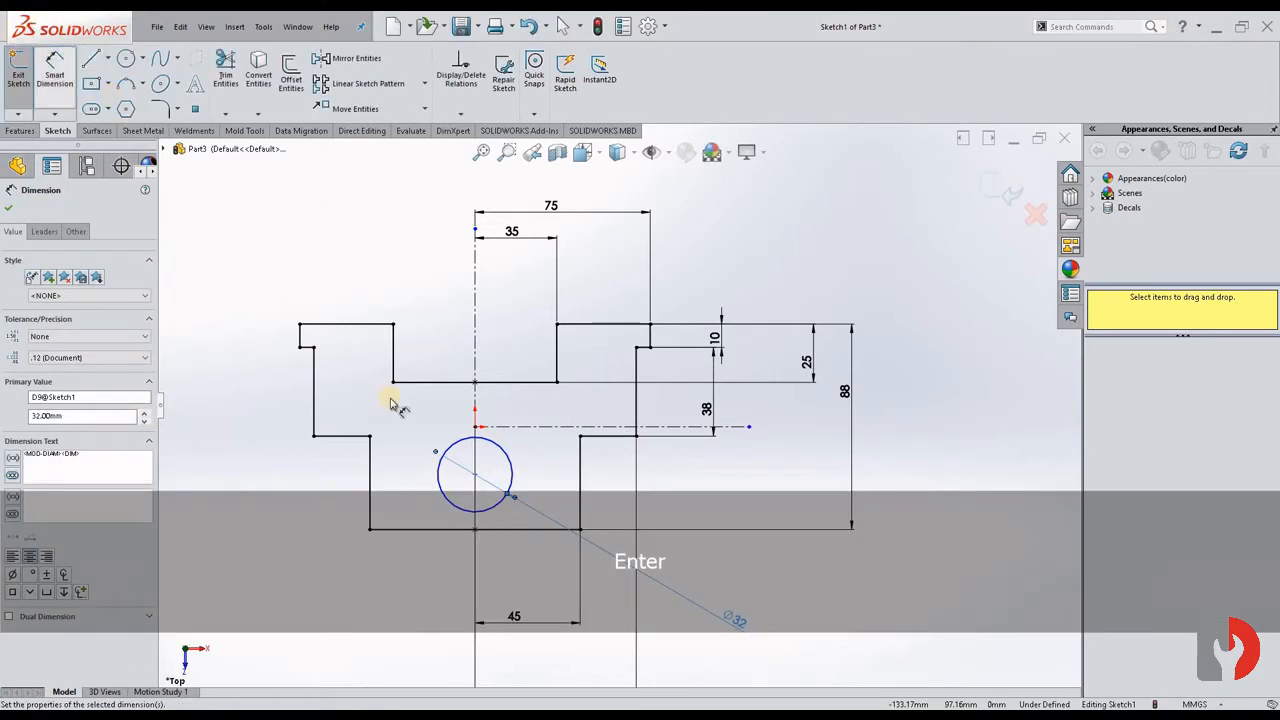
- Dimension the vertical distance between the profile's upper-left horizontal line and the circle's center as 60 mm
{"action": "left_click", "coordinate": [380, 326]}
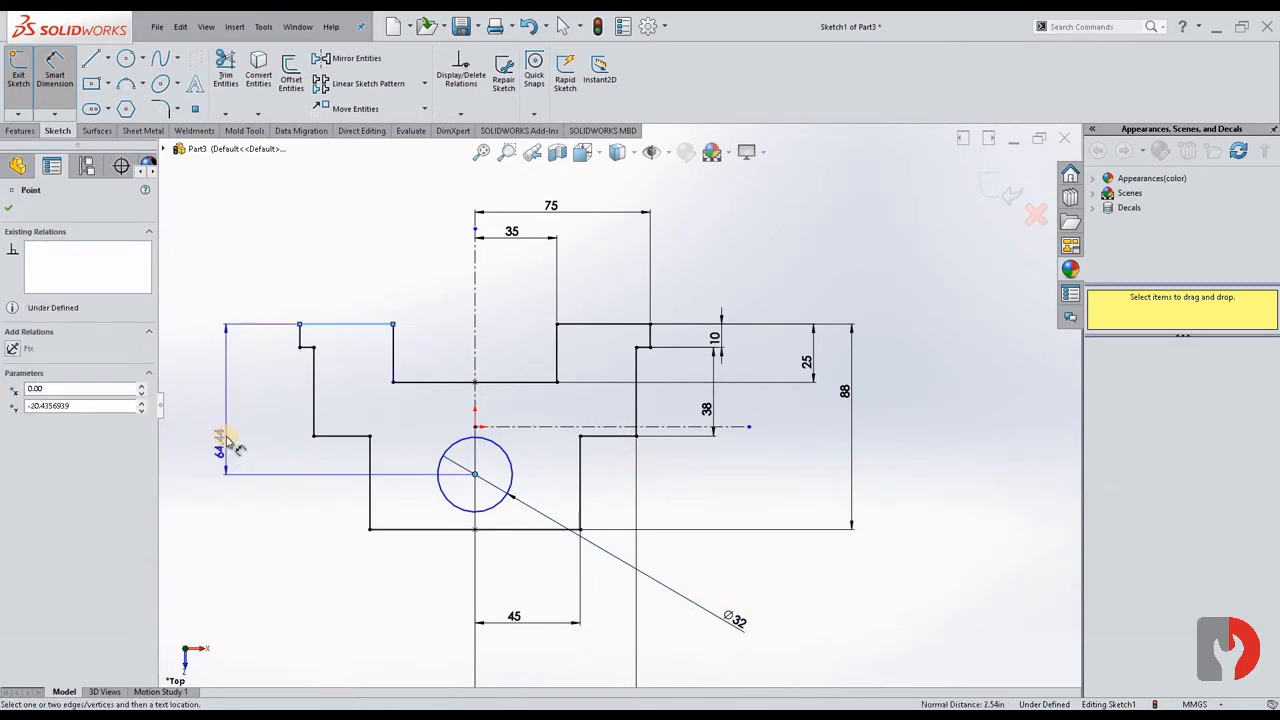
{"action": "left_click", "coordinate": [224, 429]}
{"action": "type", "text": "60"}
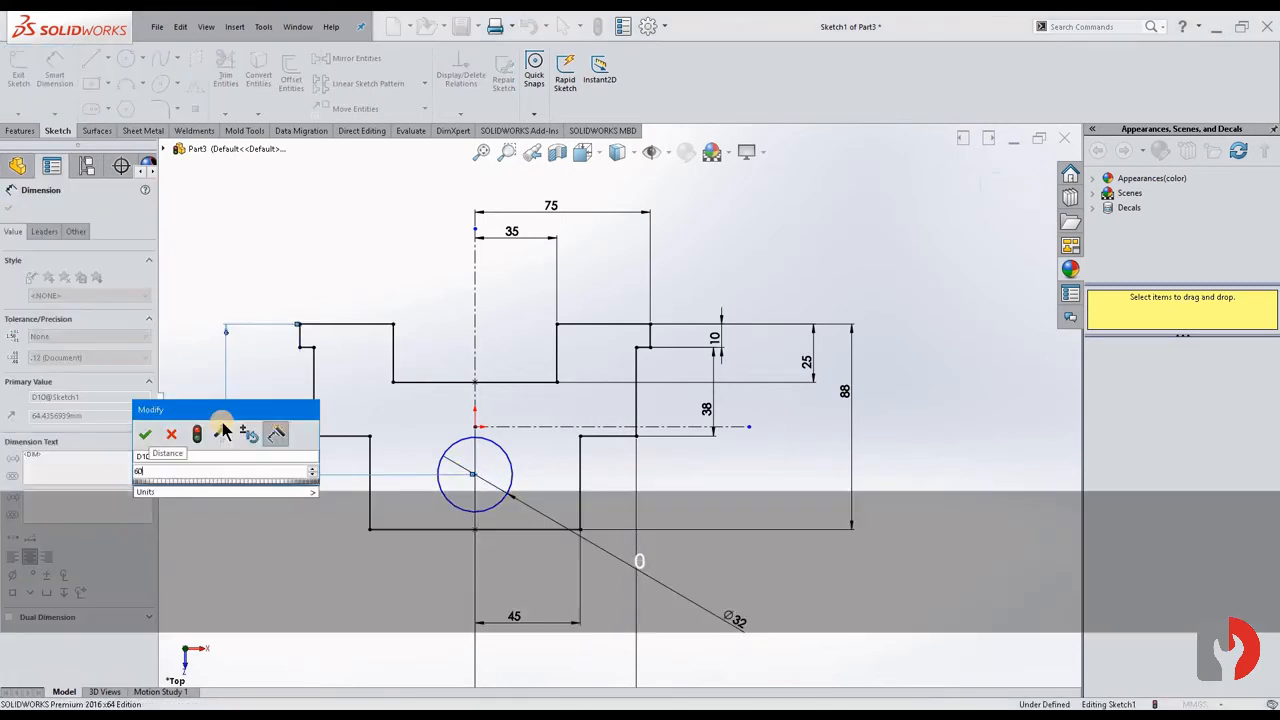
{"action": "key", "text": "Return"}
{"action": "key", "text": "Escape"}
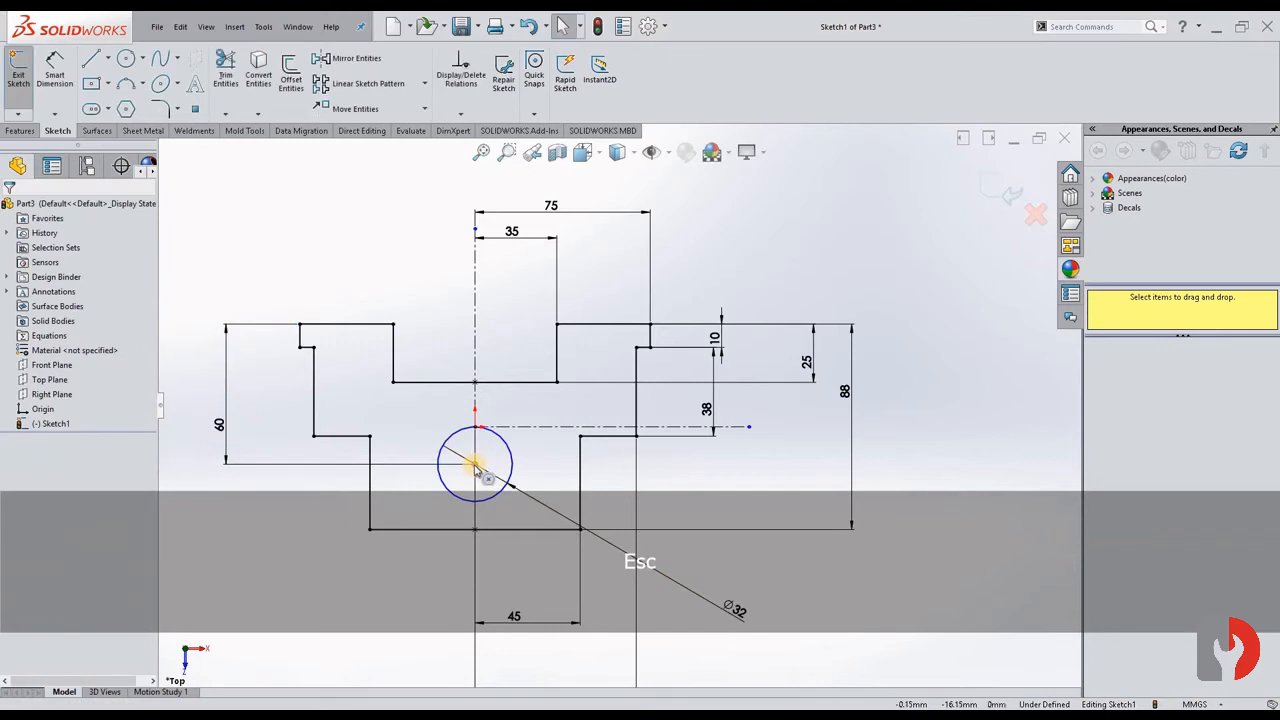
- Align the circle's center with the origin using a Vertical relation and finish the profile sketch
{"action": "left_click", "coordinate": [476, 428]}
{"action": "key", "text": "shift"}
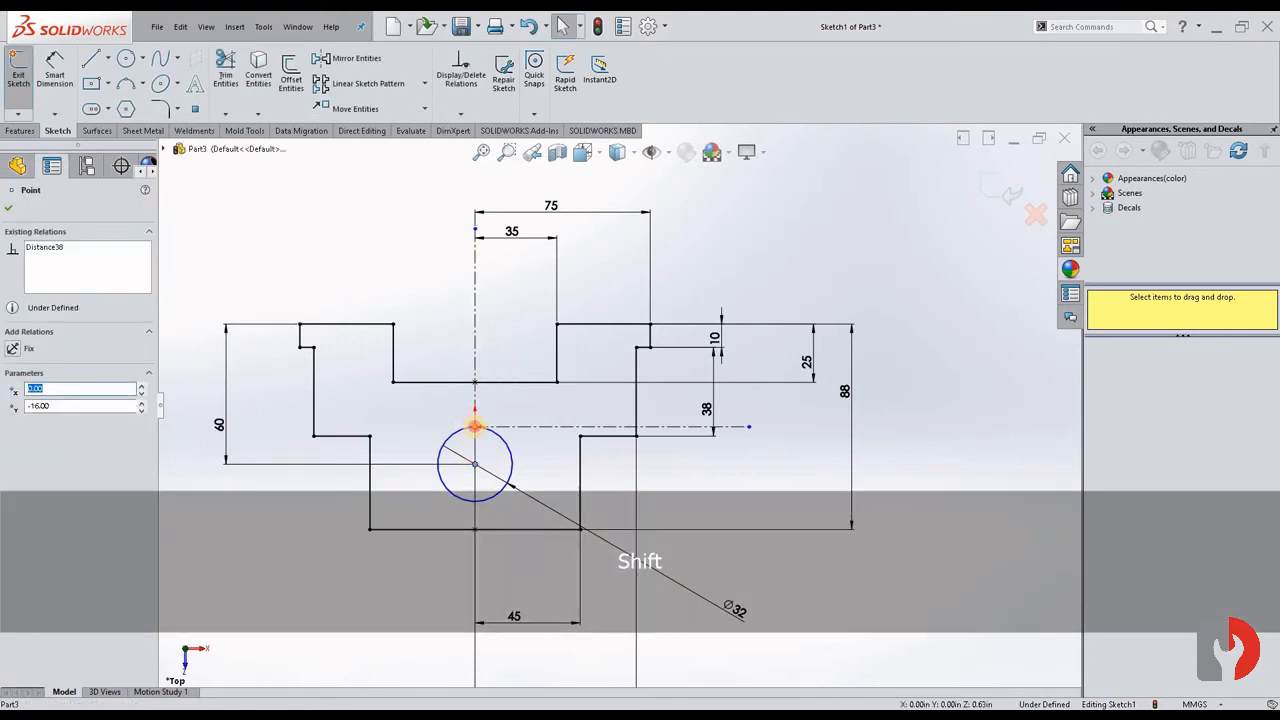
{"action": "left_click", "coordinate": [453, 432], "text": "shift"}
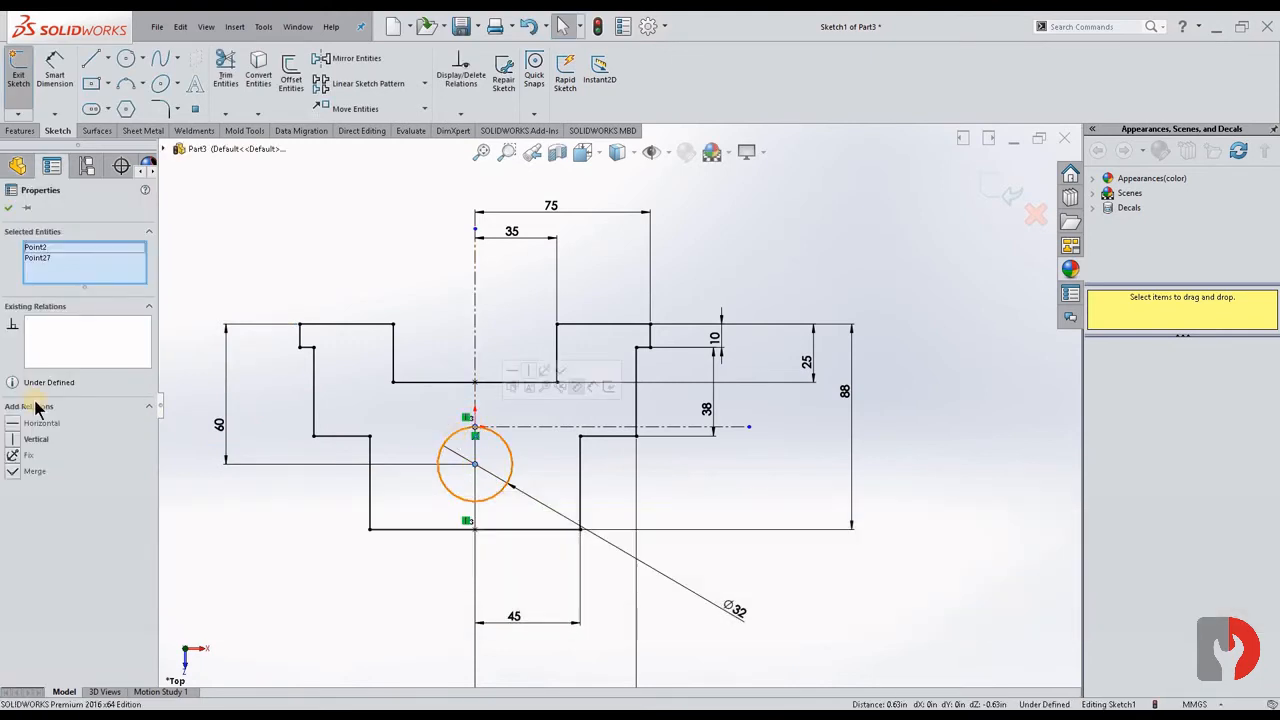
{"action": "left_click", "coordinate": [940, 250]}
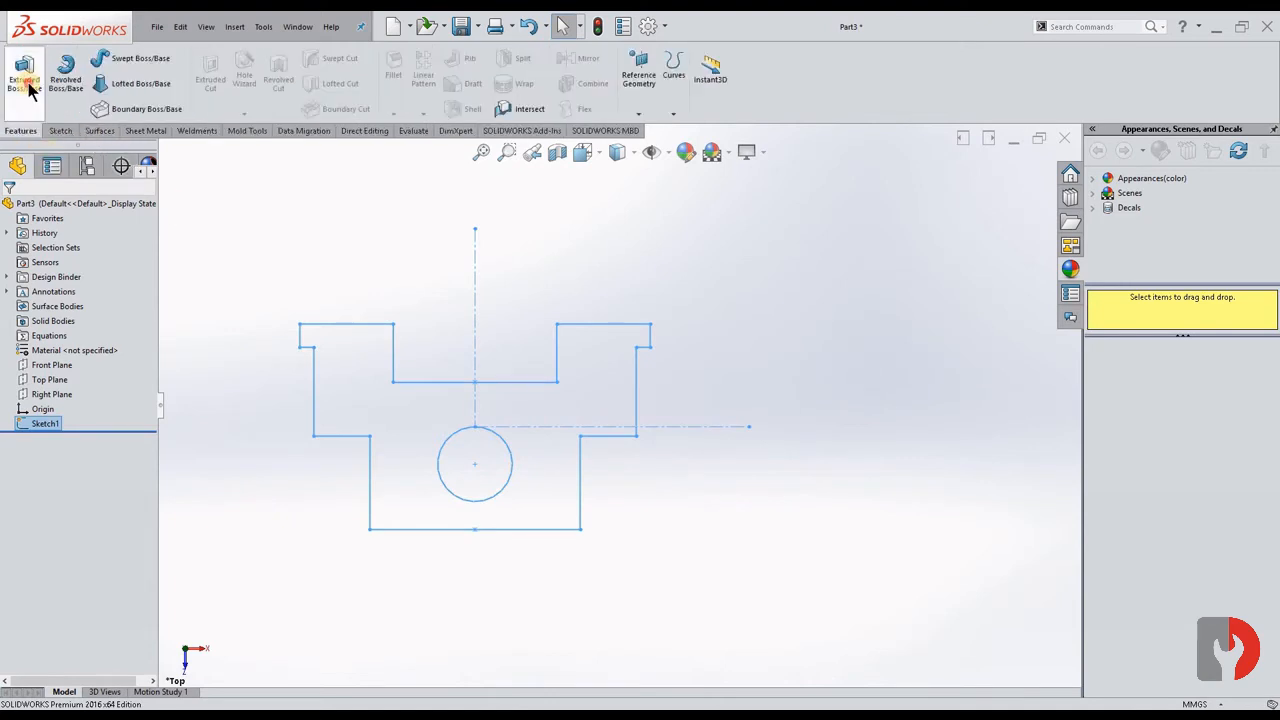
- Extrude the profile sketch 10 mm with the Mid Plane end condition
{"action": "left_click", "coordinate": [24, 72]}
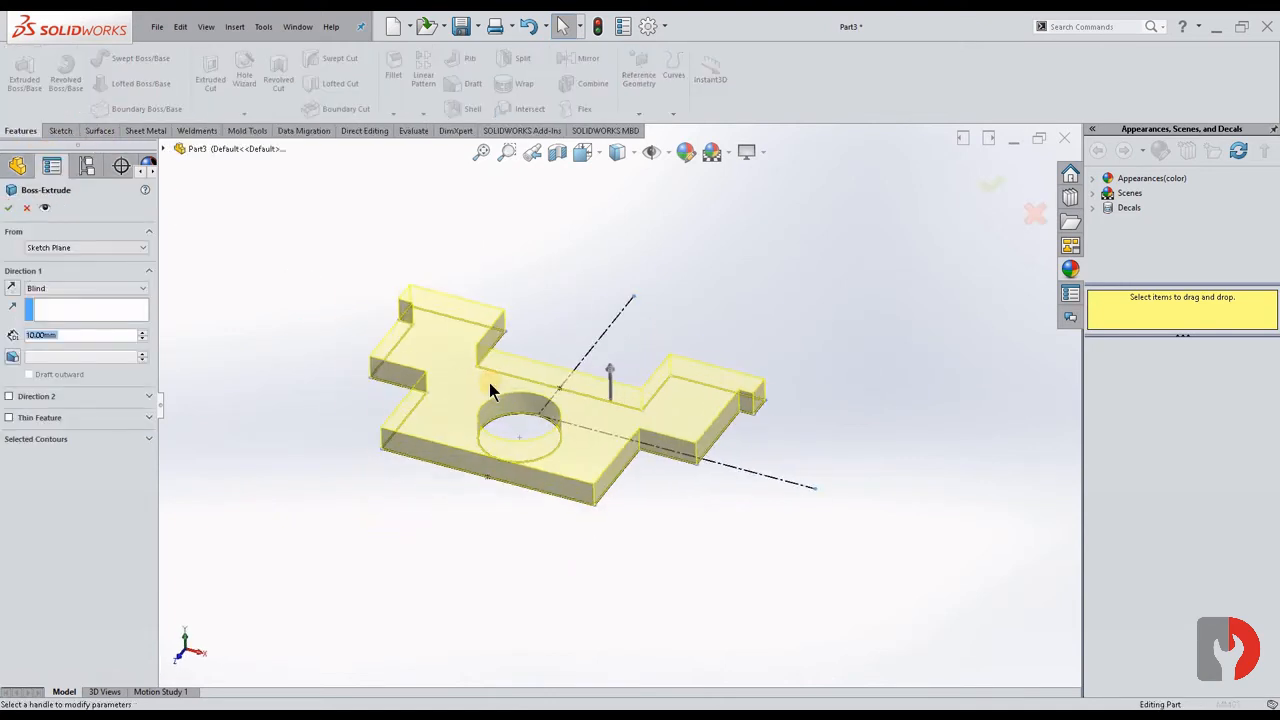
{"action": "left_click", "coordinate": [72, 288]}
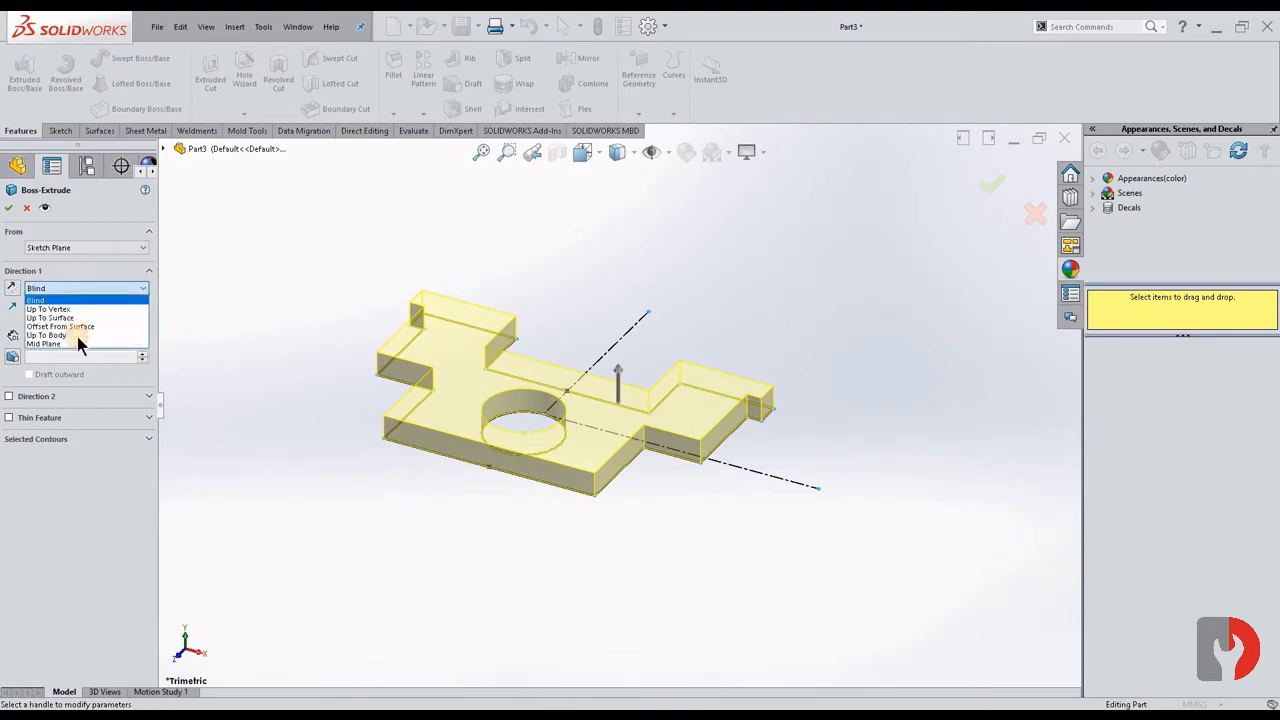
{"action": "left_click", "coordinate": [74, 343]}
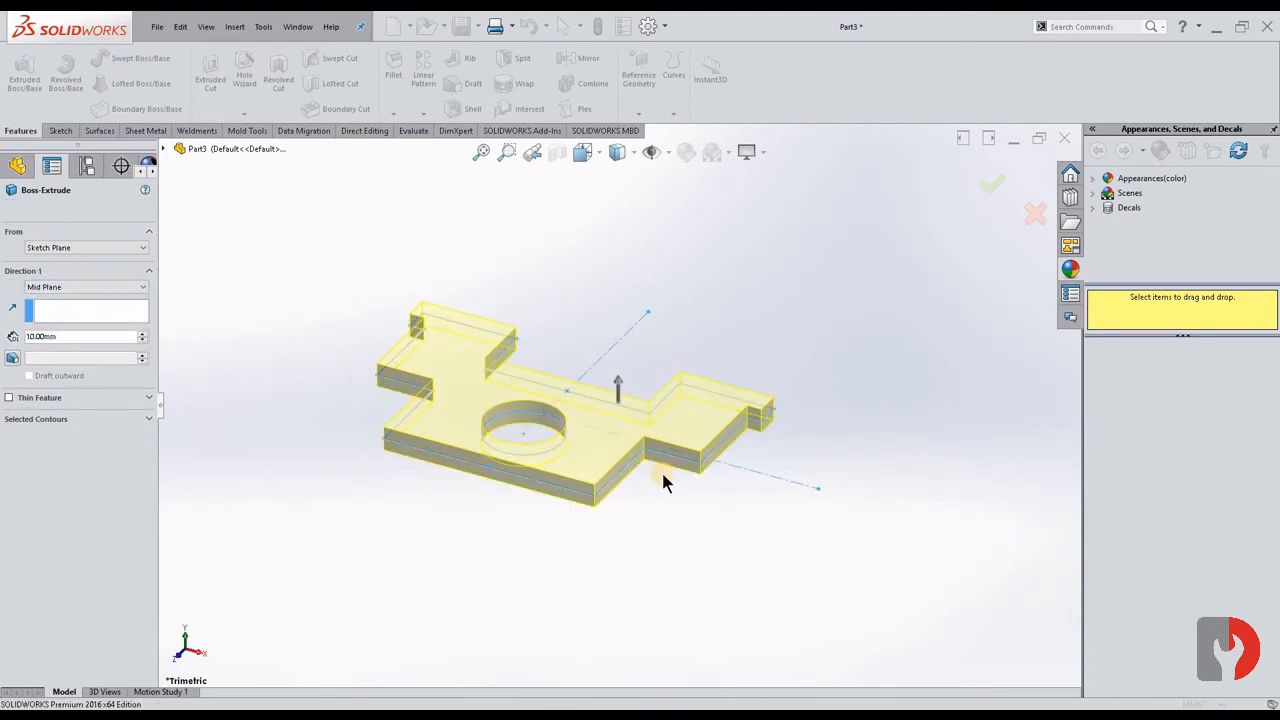
{"action": "key", "text": "Return"}
- Start a sketch on the plate's upper face and convert the circular hole edge into a sketch circle
{"action": "left_click", "coordinate": [607, 423]}
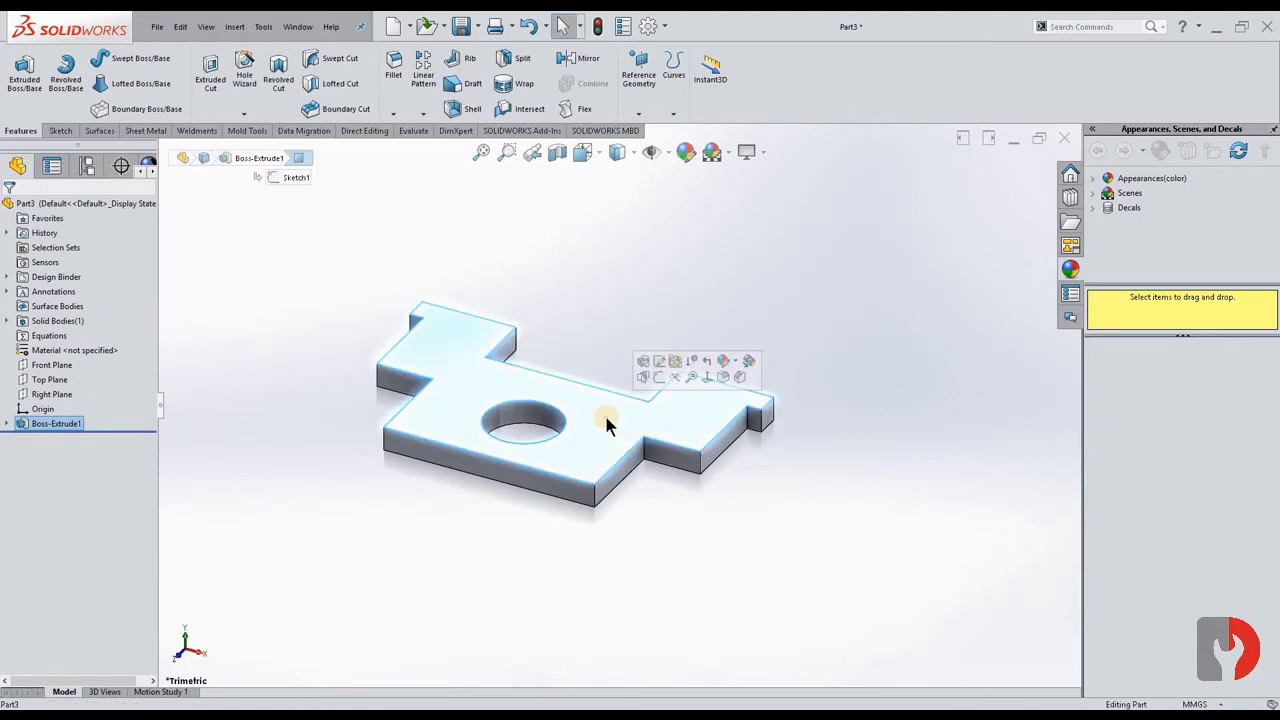
{"action": "left_click", "coordinate": [658, 377]}
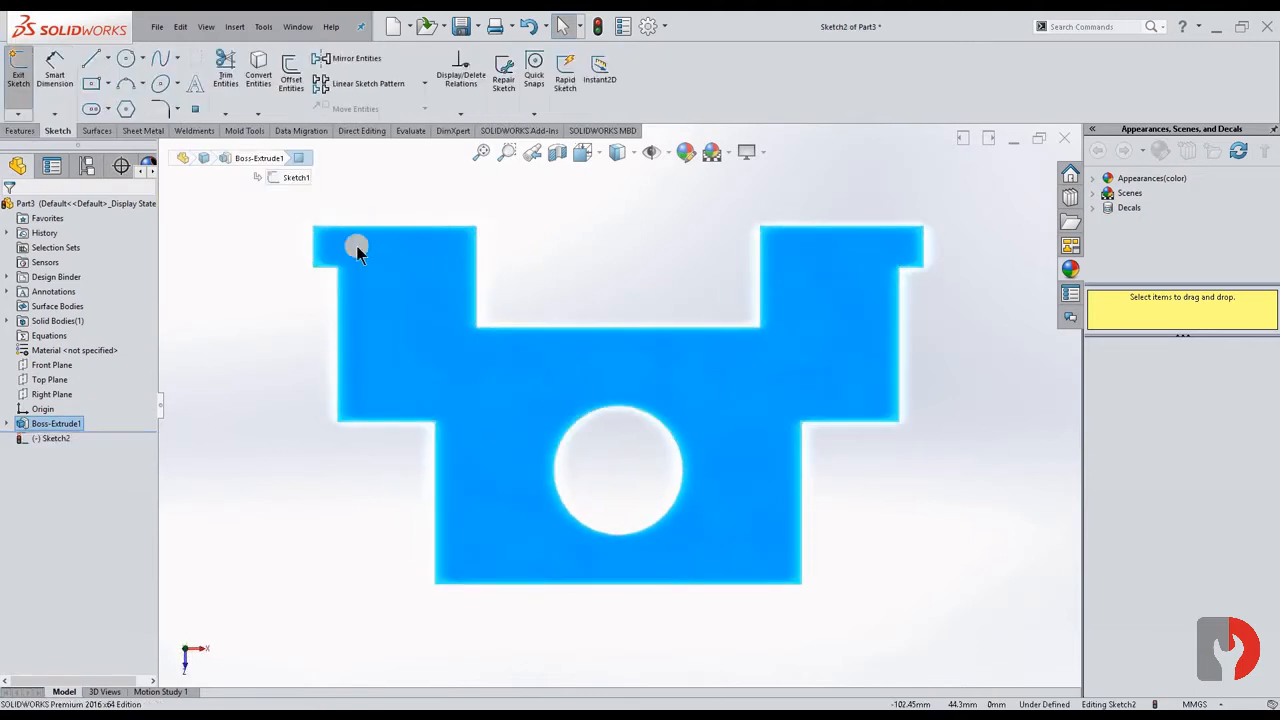
{"action": "left_click", "coordinate": [633, 408]}
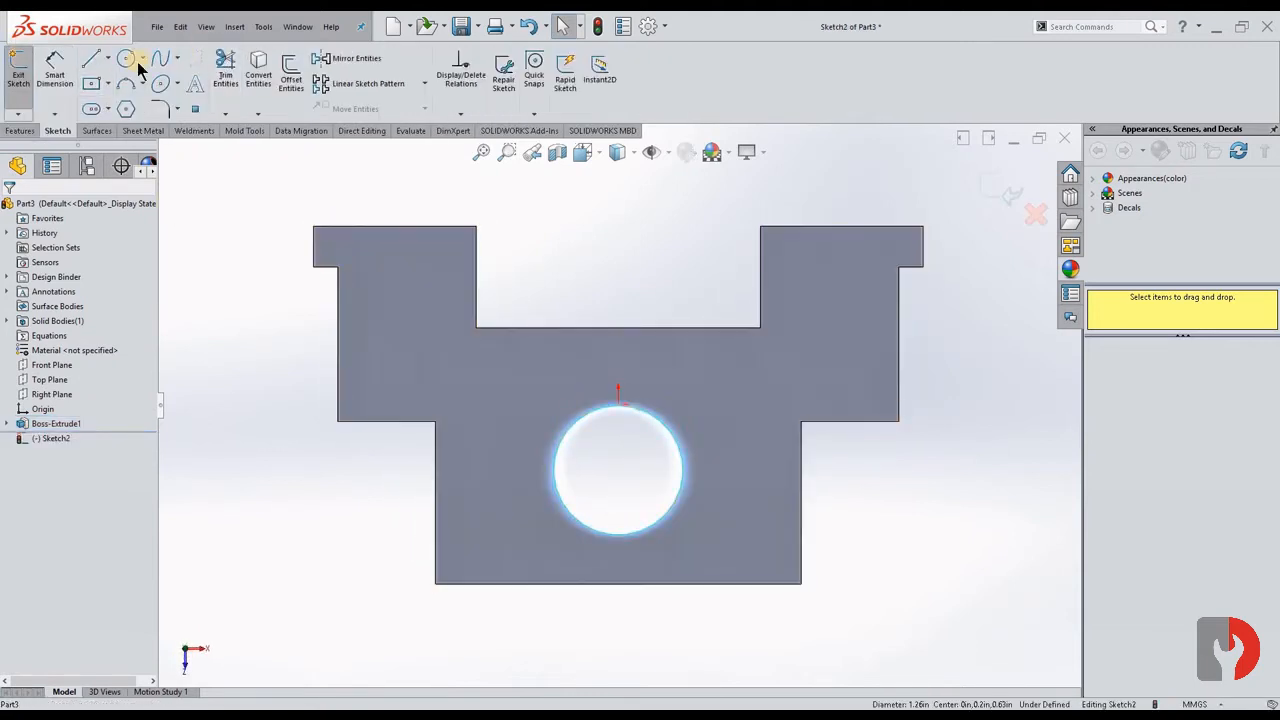
{"action": "left_click", "coordinate": [258, 72]}
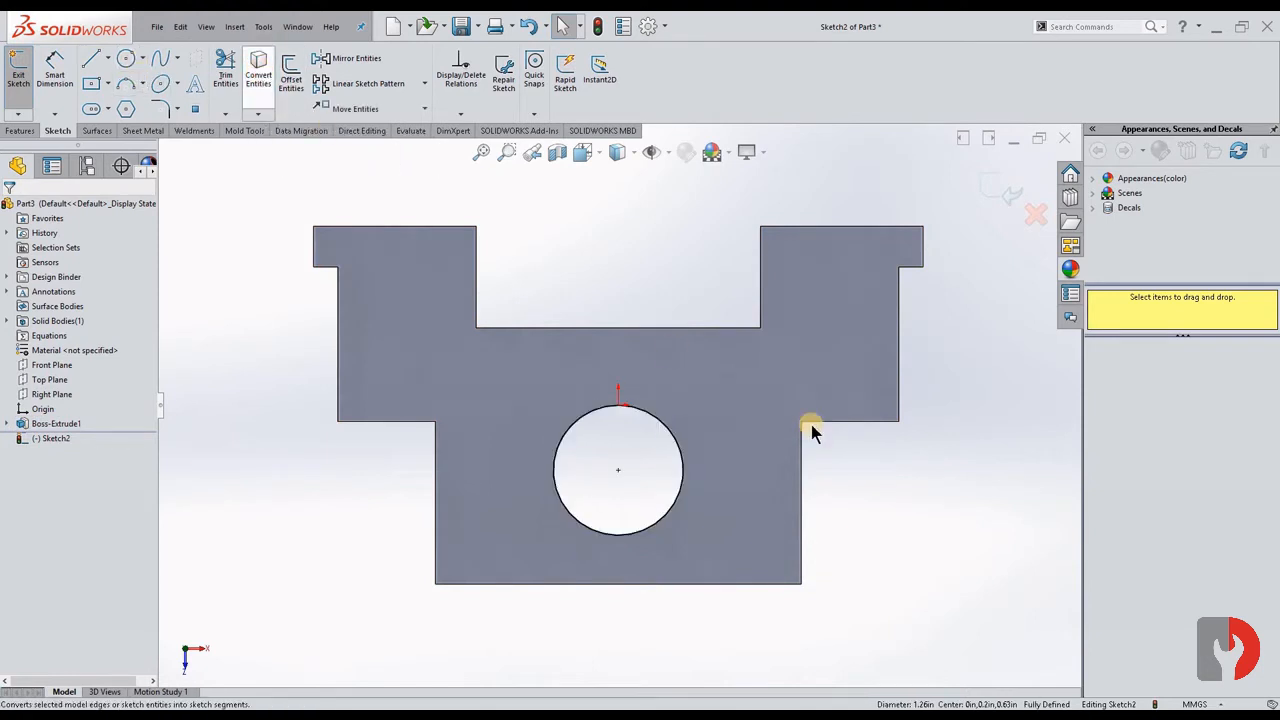
- Draw a circle about 53 mm in diameter, concentric with the plate's hole
{"action": "left_click", "coordinate": [618, 470]}
{"action": "left_click", "coordinate": [680, 558]}
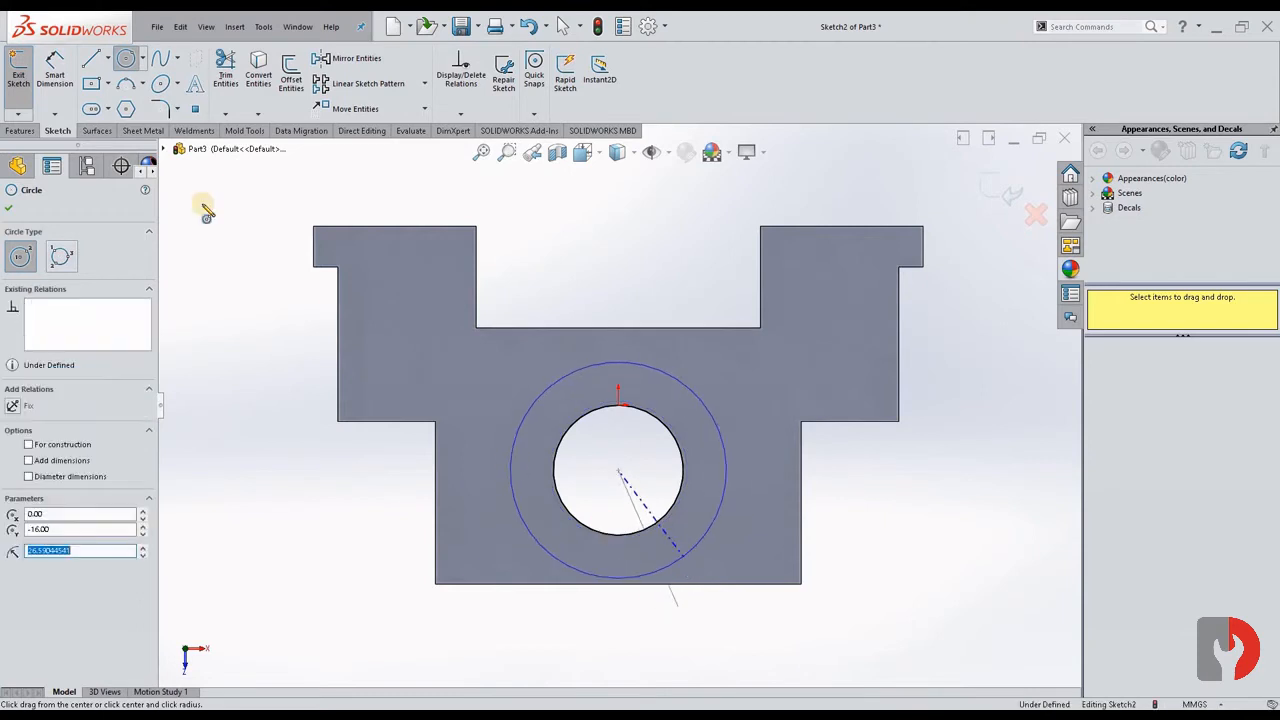
{"action": "key", "text": "Escape"}
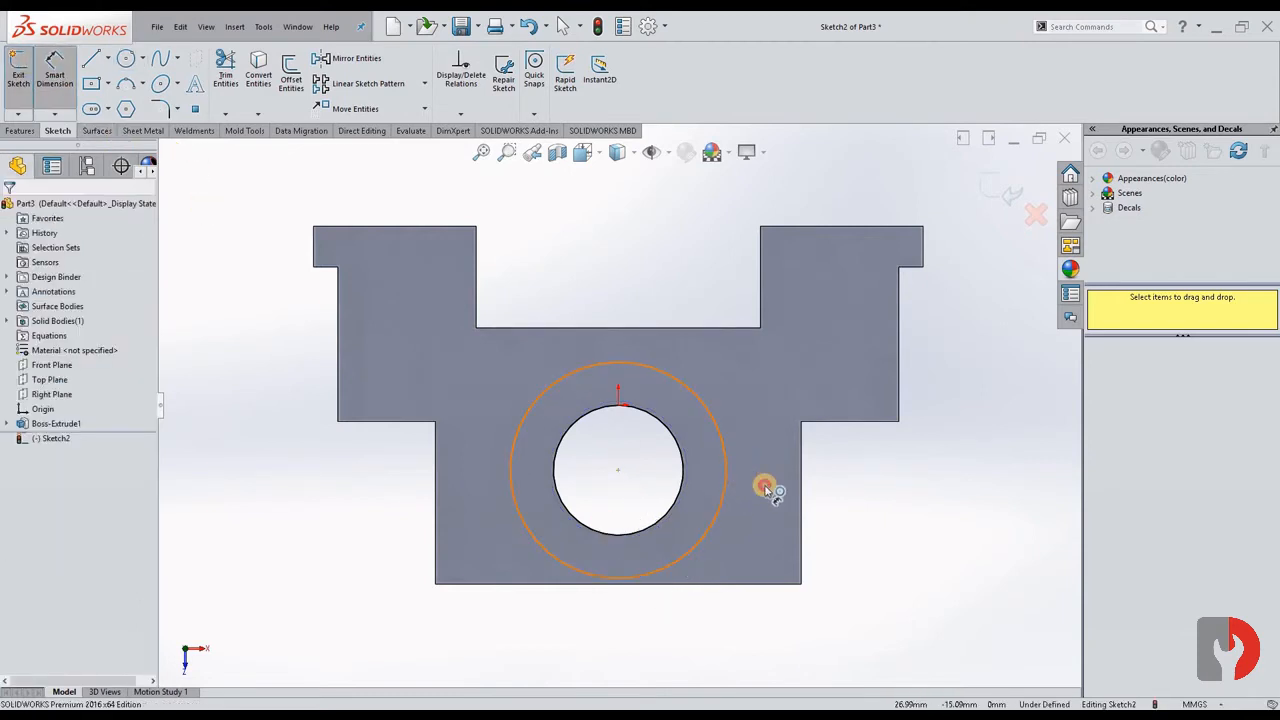
- Dimension the outer circle's diameter as 45 mm and exit the sketch
{"action": "left_click", "coordinate": [740, 476]}
{"action": "left_click", "coordinate": [885, 618]}
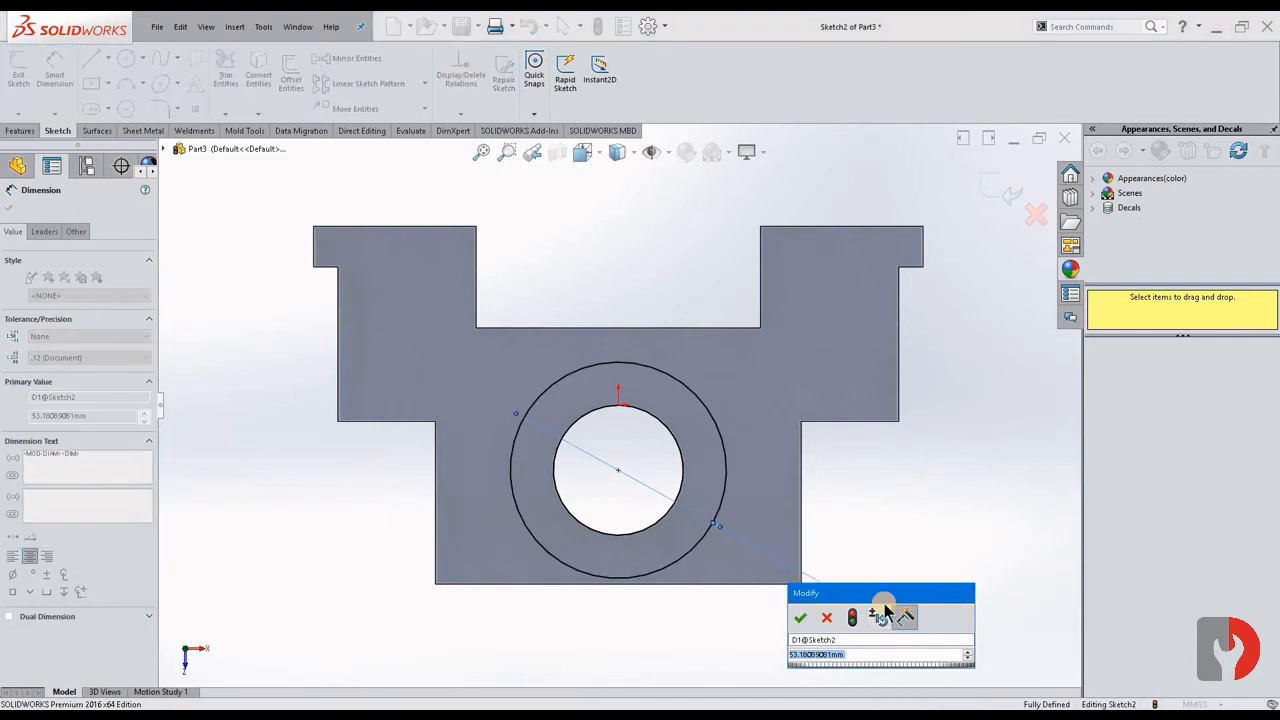
{"action": "type", "text": "45"}
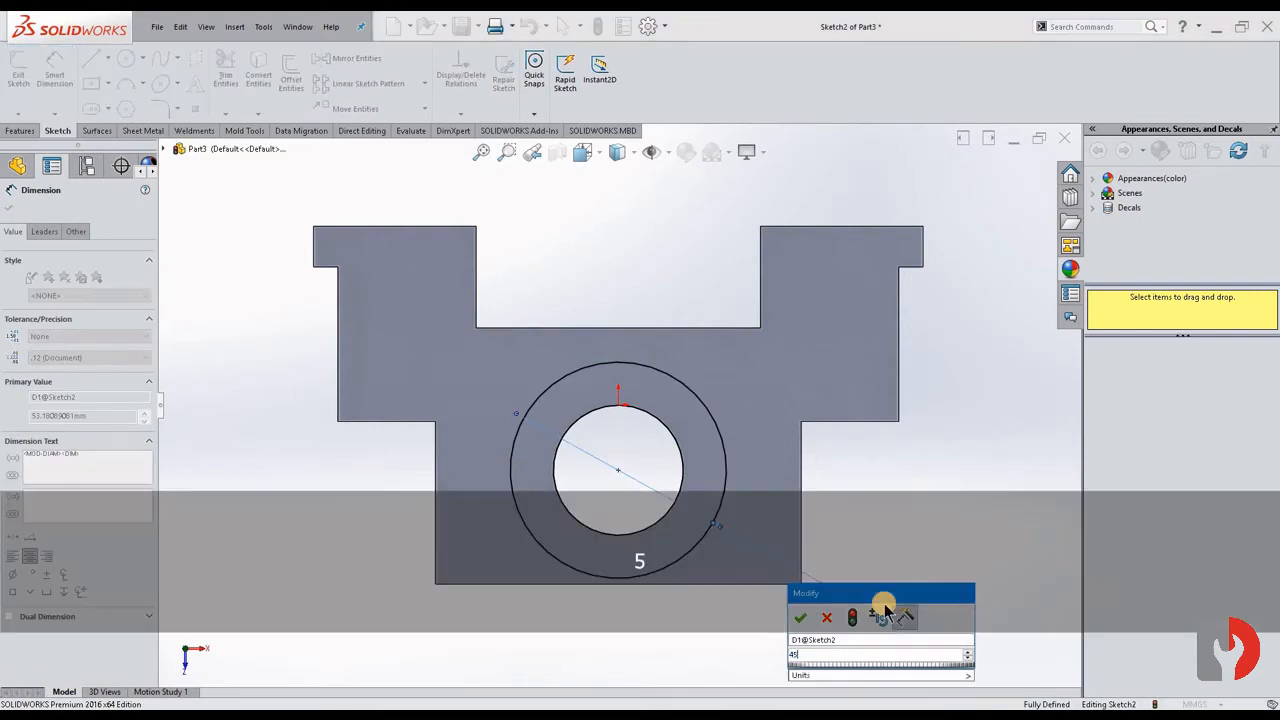
{"action": "key", "text": "Return"}
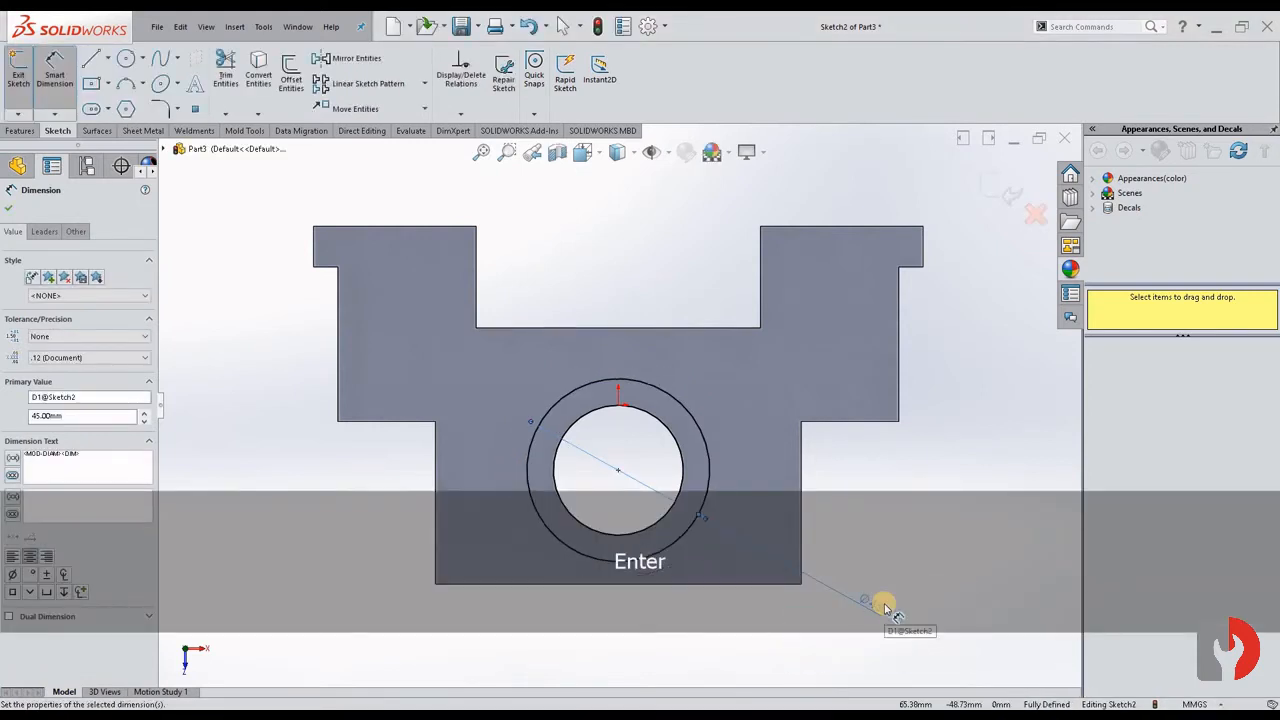
{"action": "left_click", "coordinate": [1003, 192]}
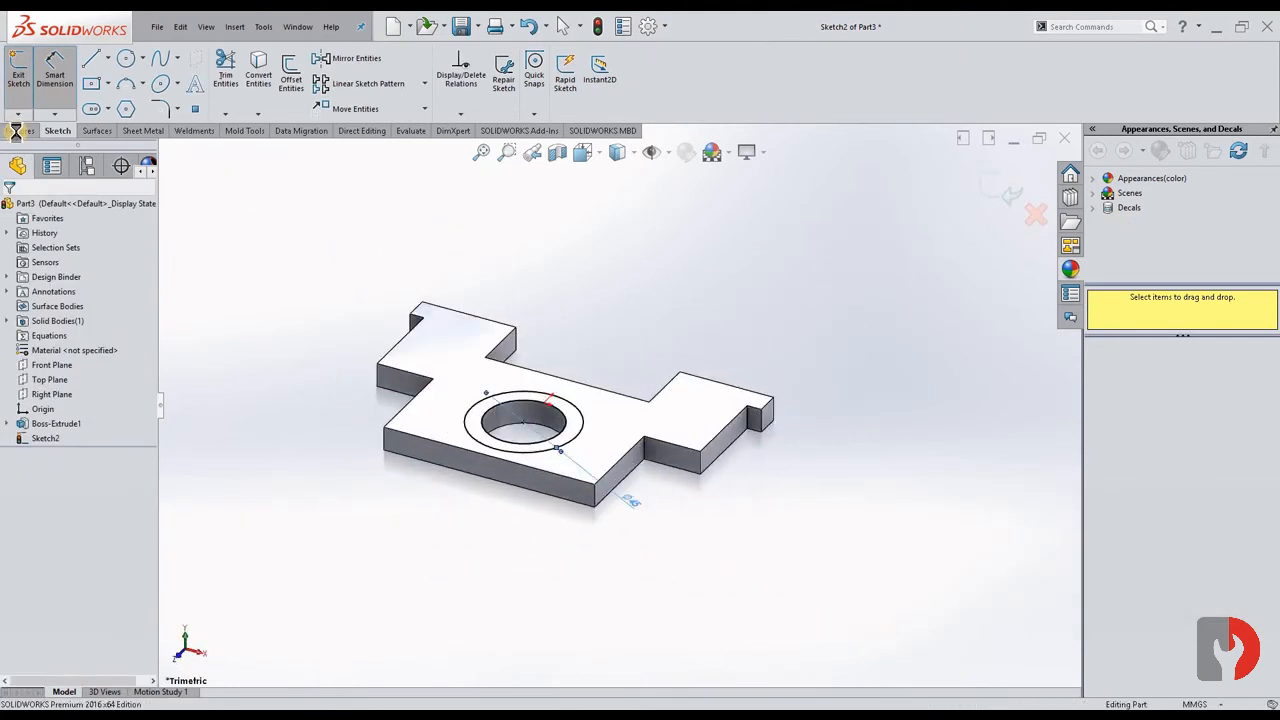
- Extrude the ring between the two circles upward as a 35 mm Blind boss, merged with the plate
{"action": "left_click", "coordinate": [20, 131]}
{"action": "left_click", "coordinate": [24, 72]}
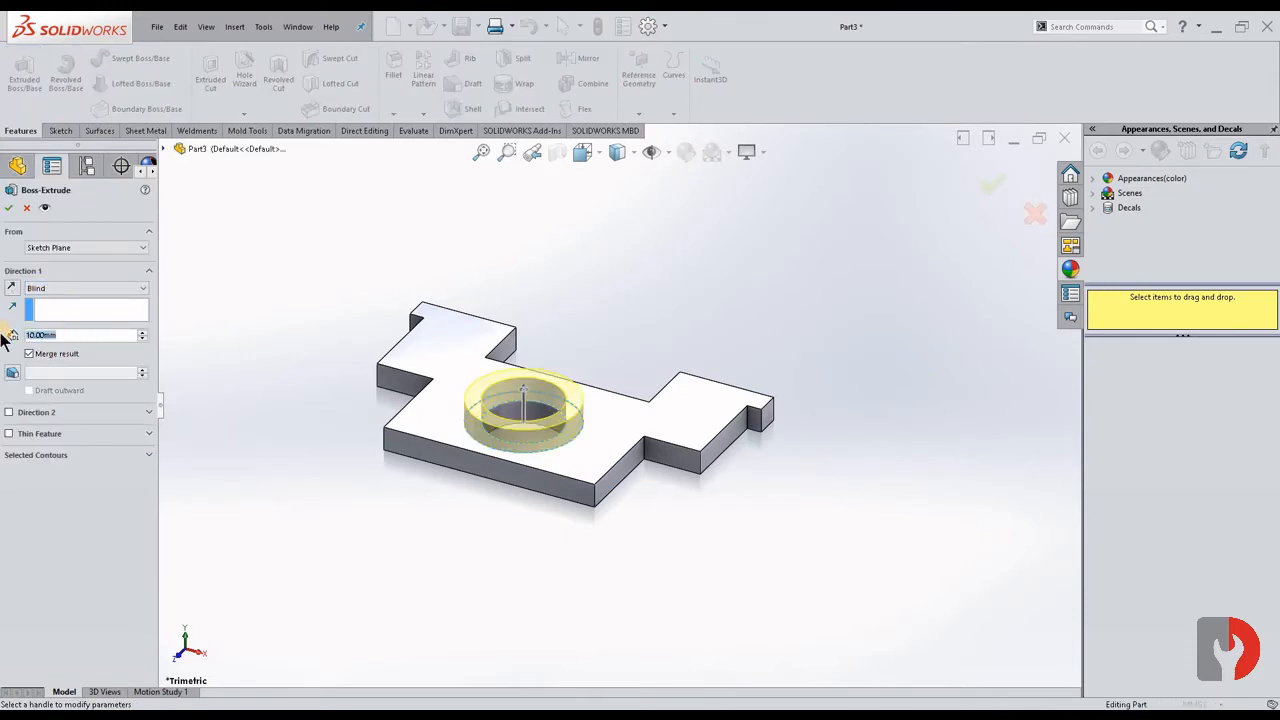
{"action": "type", "text": "3"}
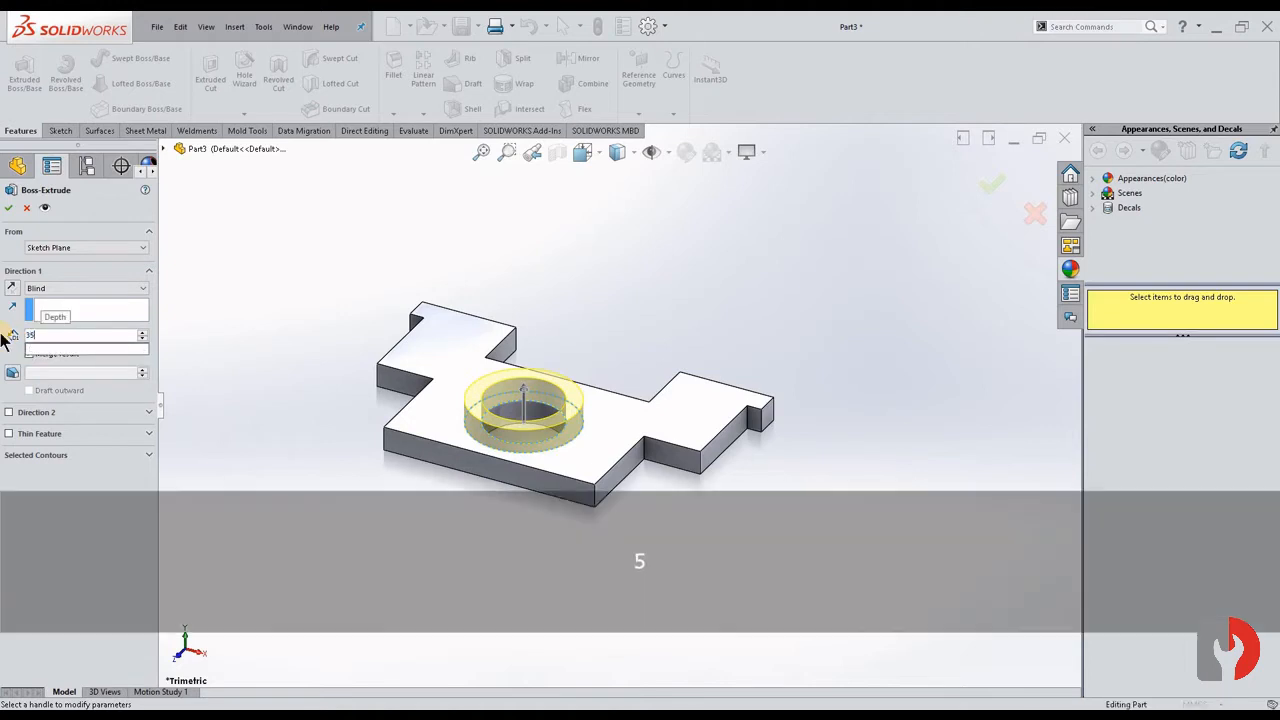
{"action": "type", "text": "5"}
{"action": "key", "text": "Return"}
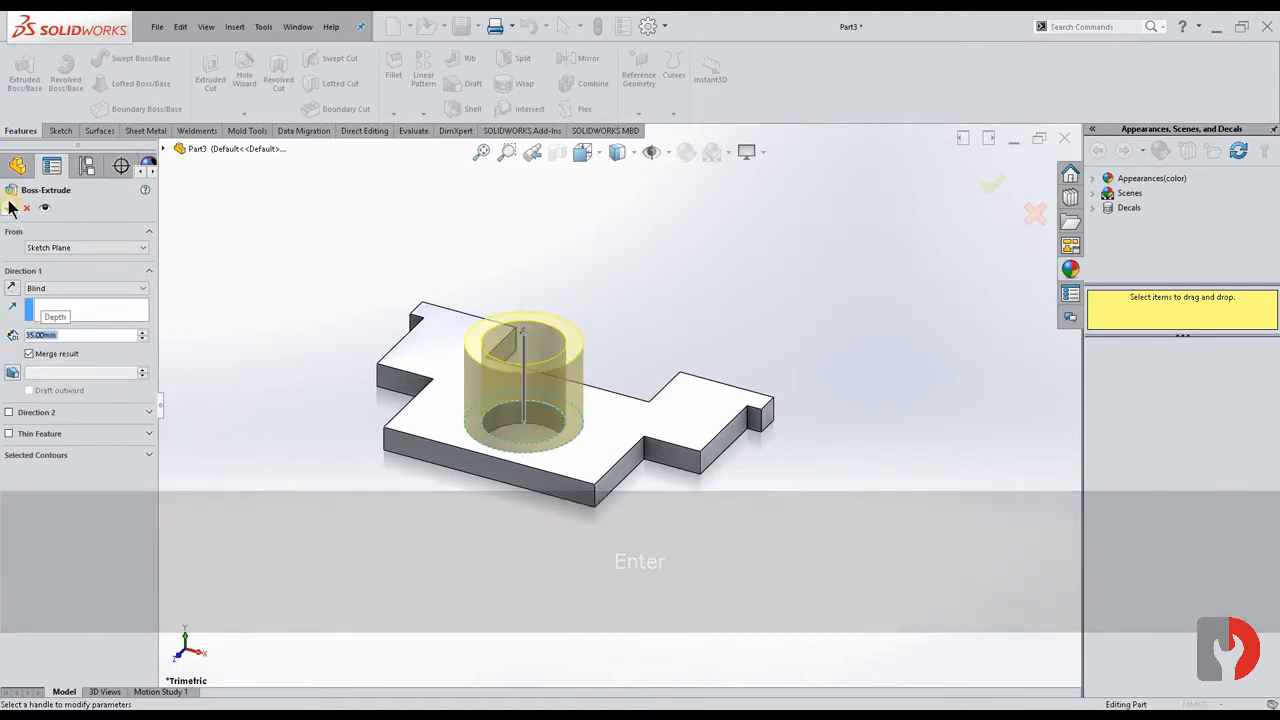
{"action": "right_click", "coordinate": [556, 343]}
- Start a new sketch on the plate's upper face, outside the cylindrical boss
{"action": "left_click", "coordinate": [679, 425]}
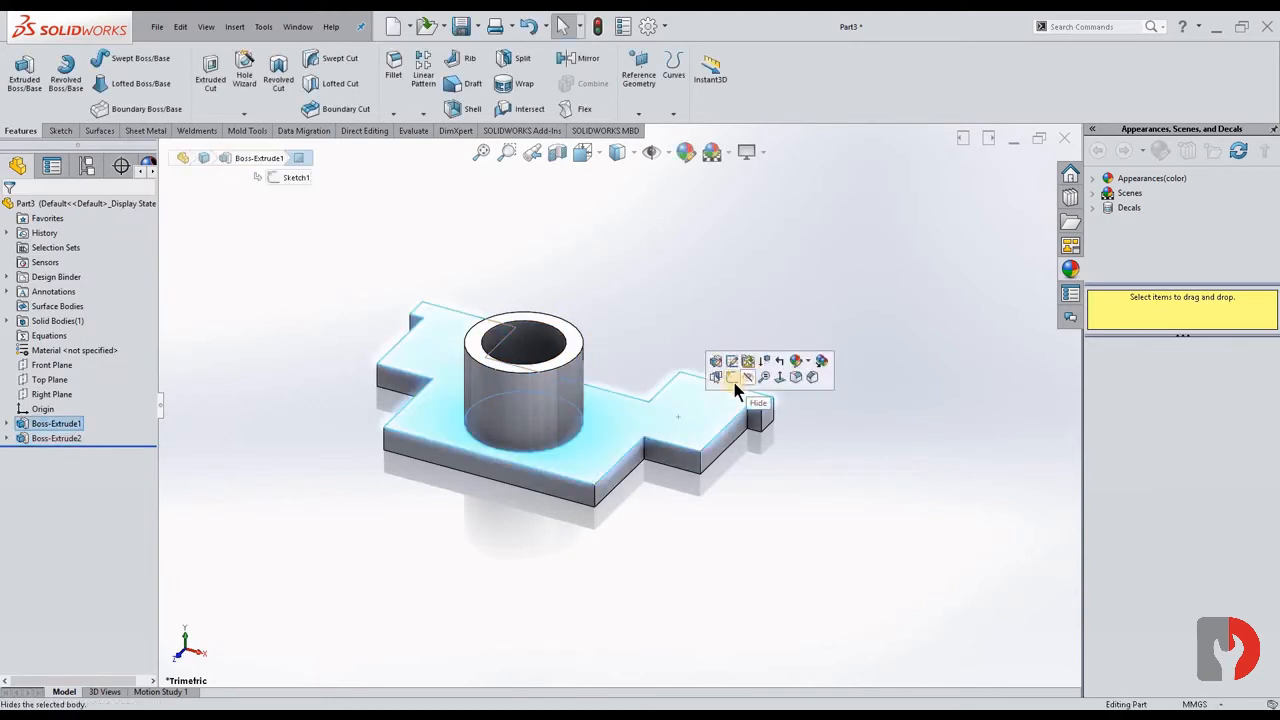
{"action": "left_click", "coordinate": [729, 377]}
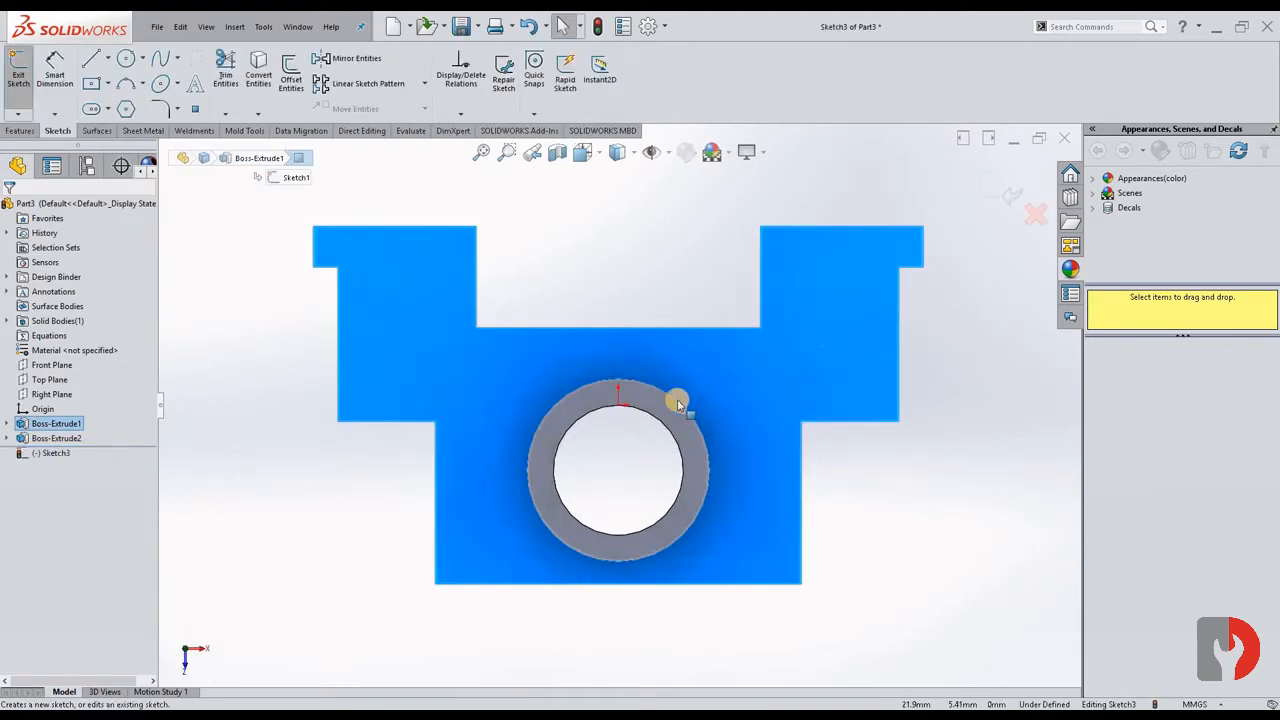
{"action": "left_click", "coordinate": [939, 255]}
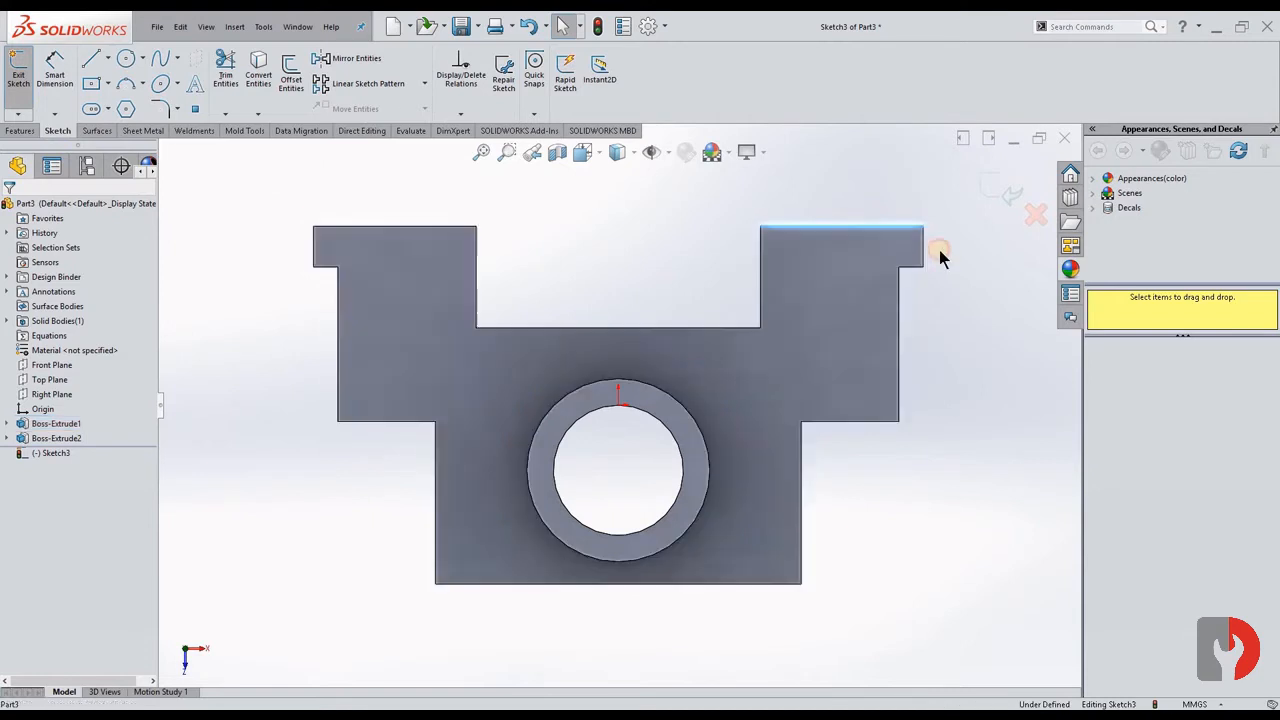
- Convert the seven edges along the plate's notched side, including the short outer edge at each end, into sketch lines
{"action": "left_click", "coordinate": [917, 249]}
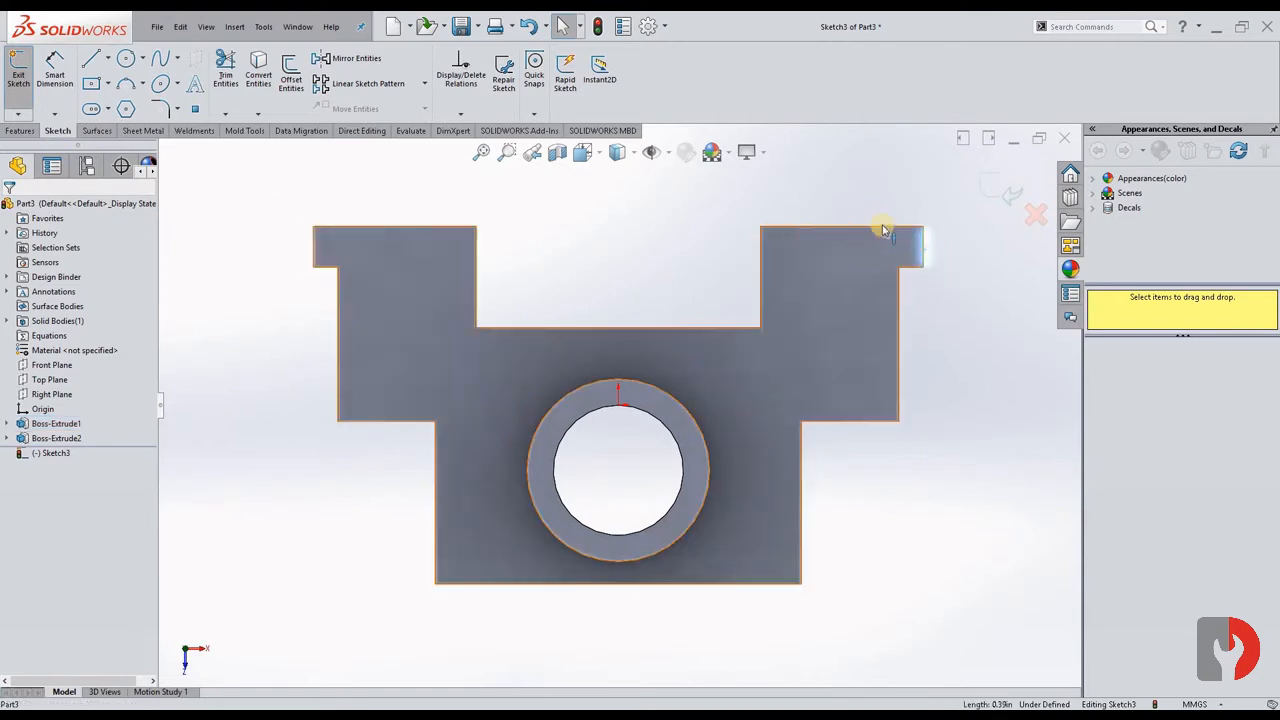
{"action": "left_click", "coordinate": [876, 230], "text": "ctrl"}
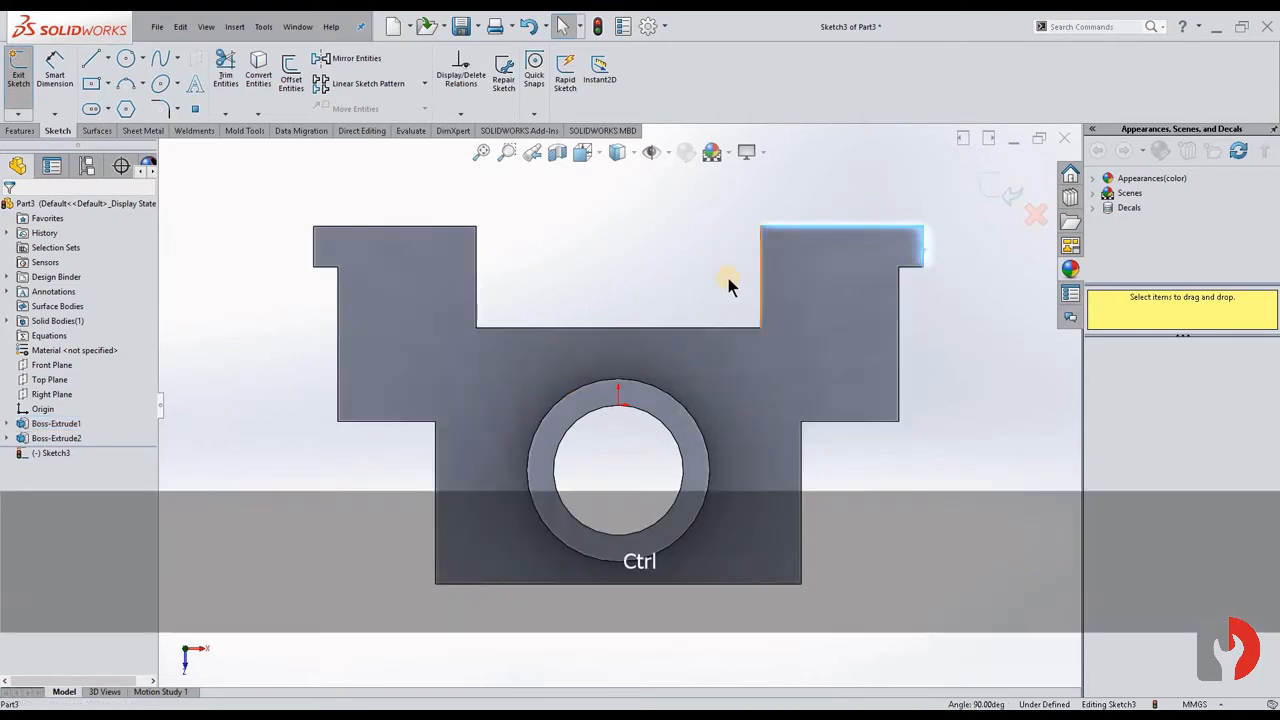
{"action": "left_click", "coordinate": [666, 327], "text": "ctrl"}
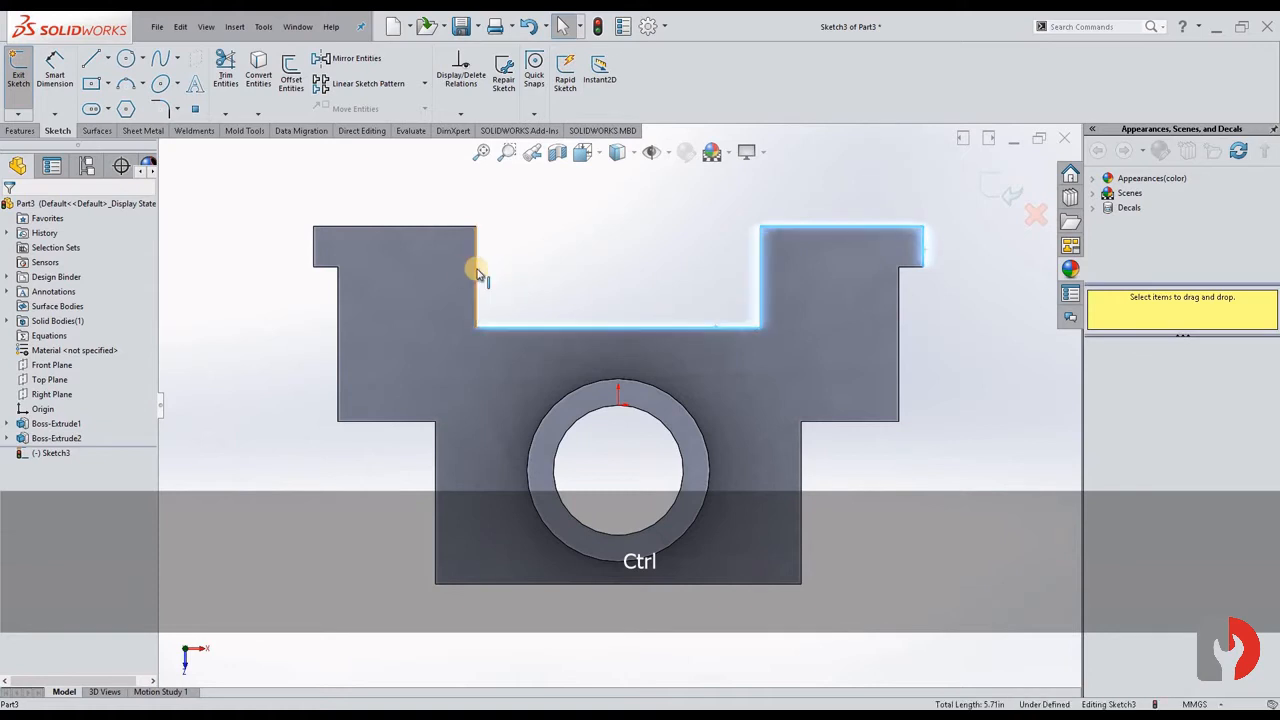
{"action": "left_click", "coordinate": [476, 271], "text": "ctrl"}
{"action": "left_click", "coordinate": [440, 229], "text": "ctrl"}
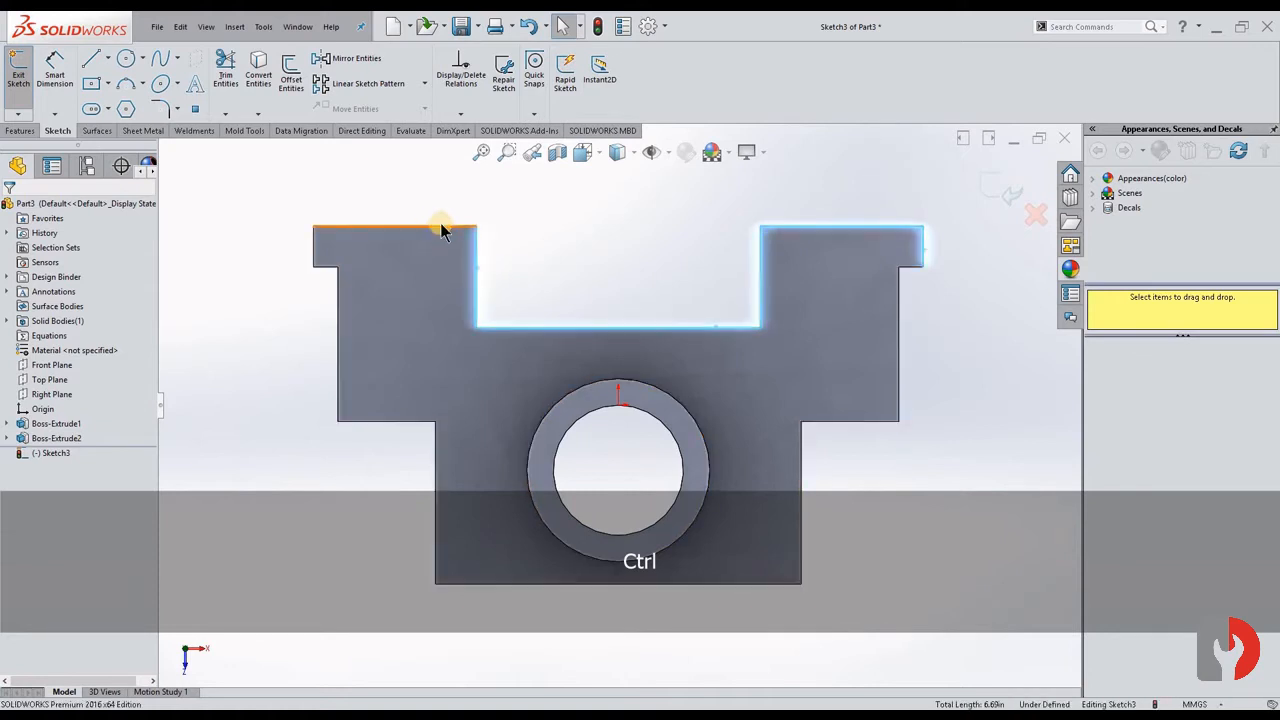
{"action": "left_click", "coordinate": [440, 229], "text": "ctrl"}
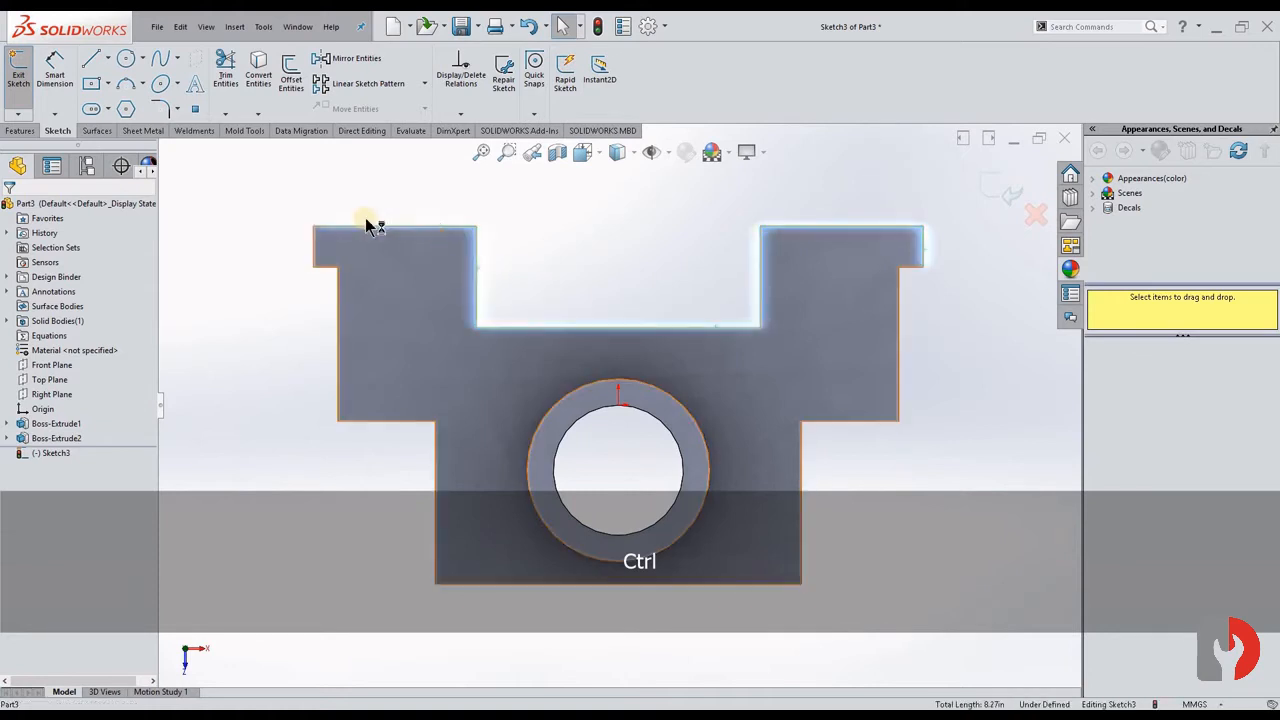
{"action": "left_click", "coordinate": [314, 248], "text": "ctrl"}
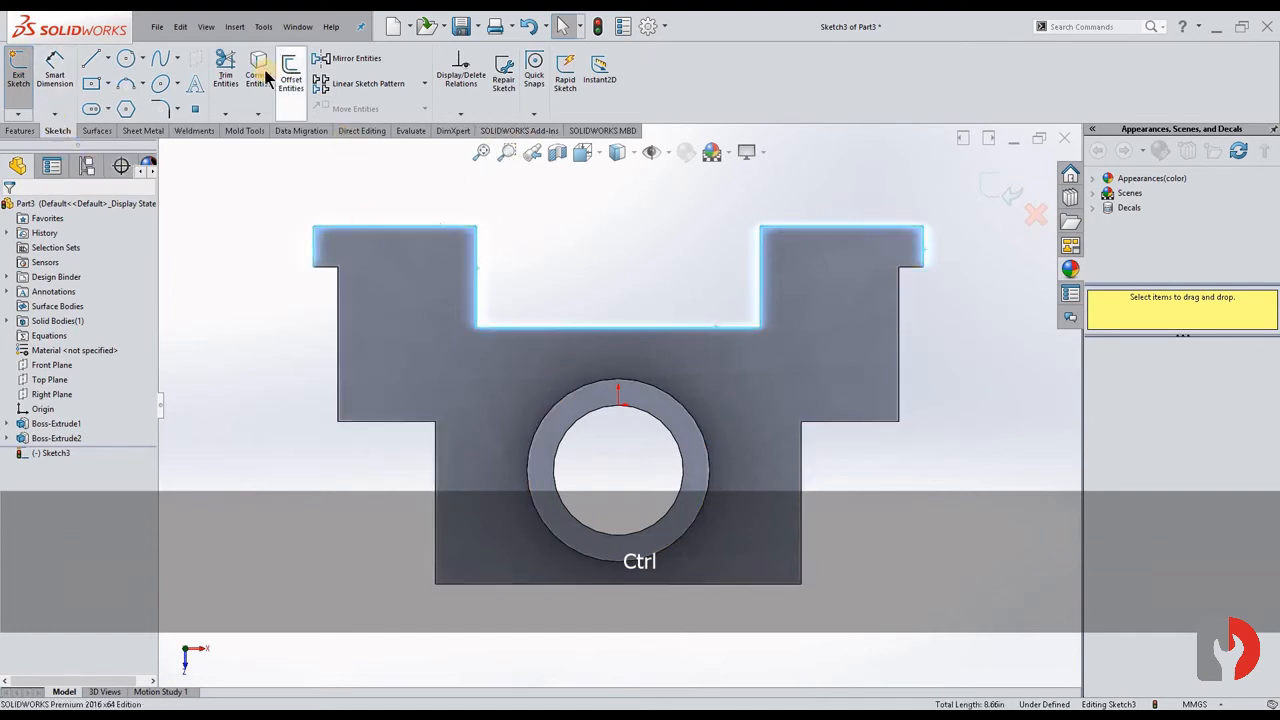
{"action": "left_click", "coordinate": [623, 277]}
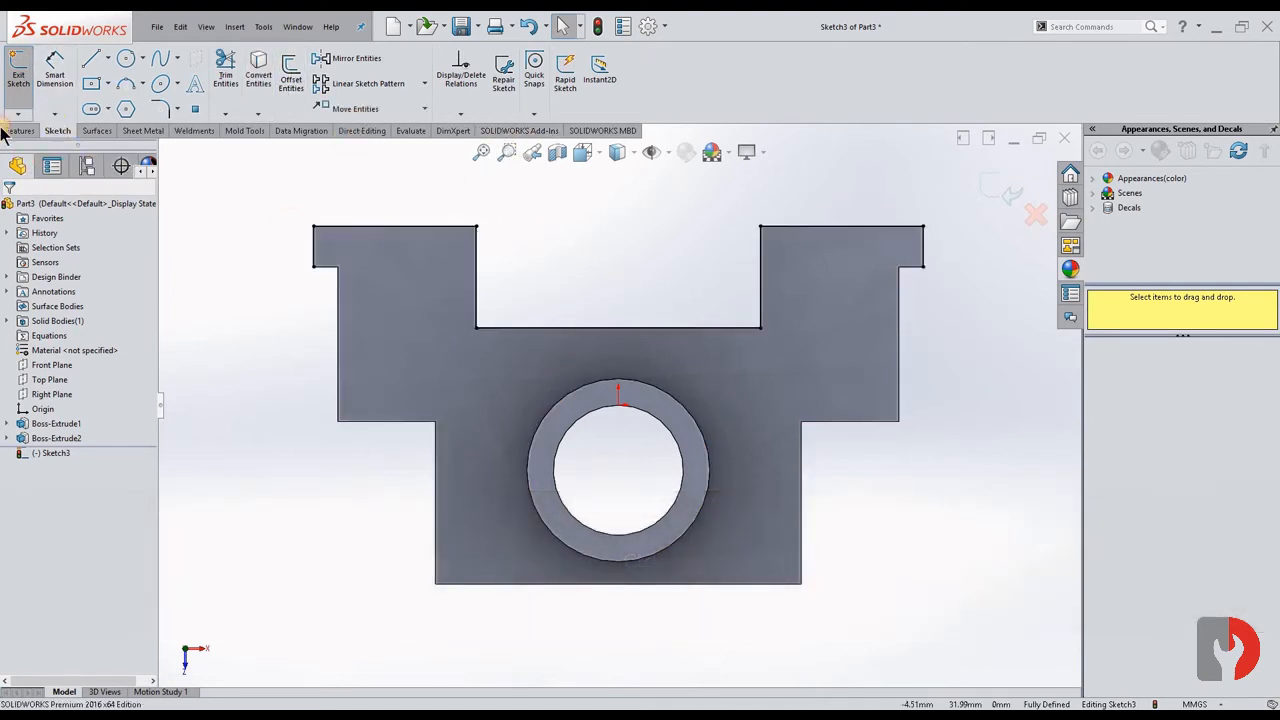
- Sketch four connected lines of about 29, 24, 23 and 22 mm, stepping from the left end edge to the boss's outer circle, the last vertical
{"action": "left_click", "coordinate": [91, 60]}
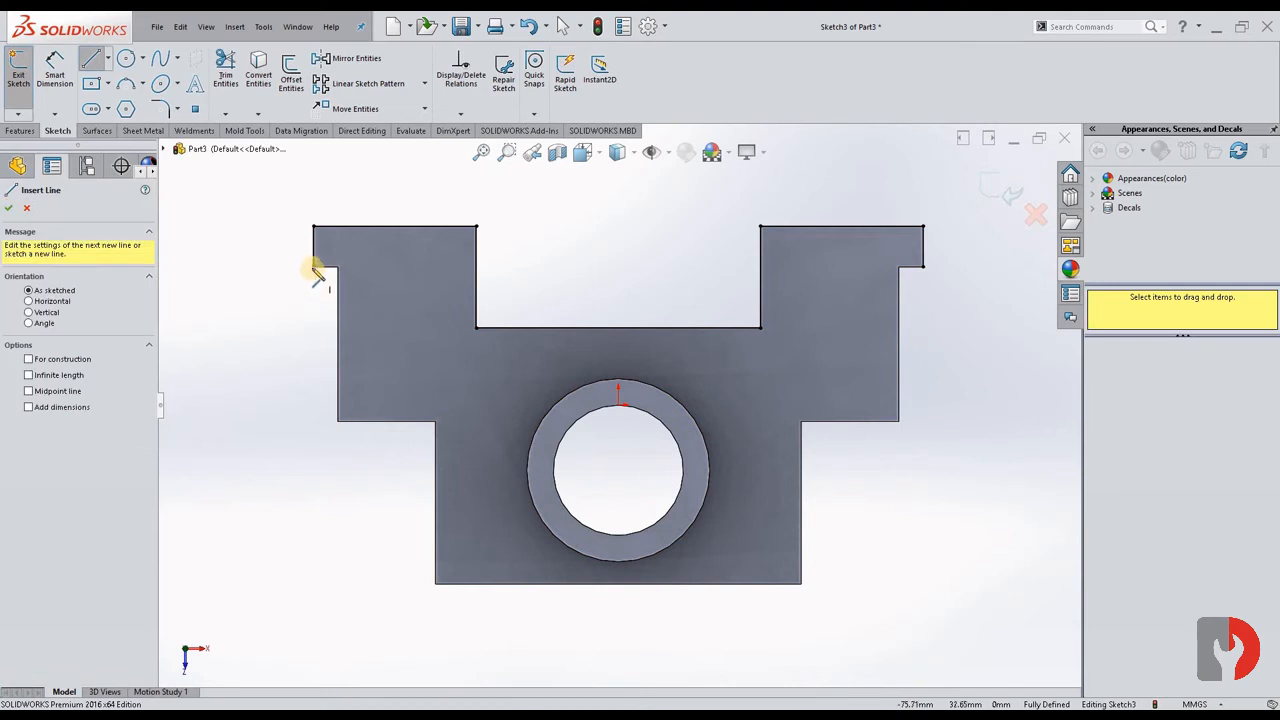
{"action": "left_click_drag", "start_coordinate": [316, 268], "coordinate": [432, 268]}
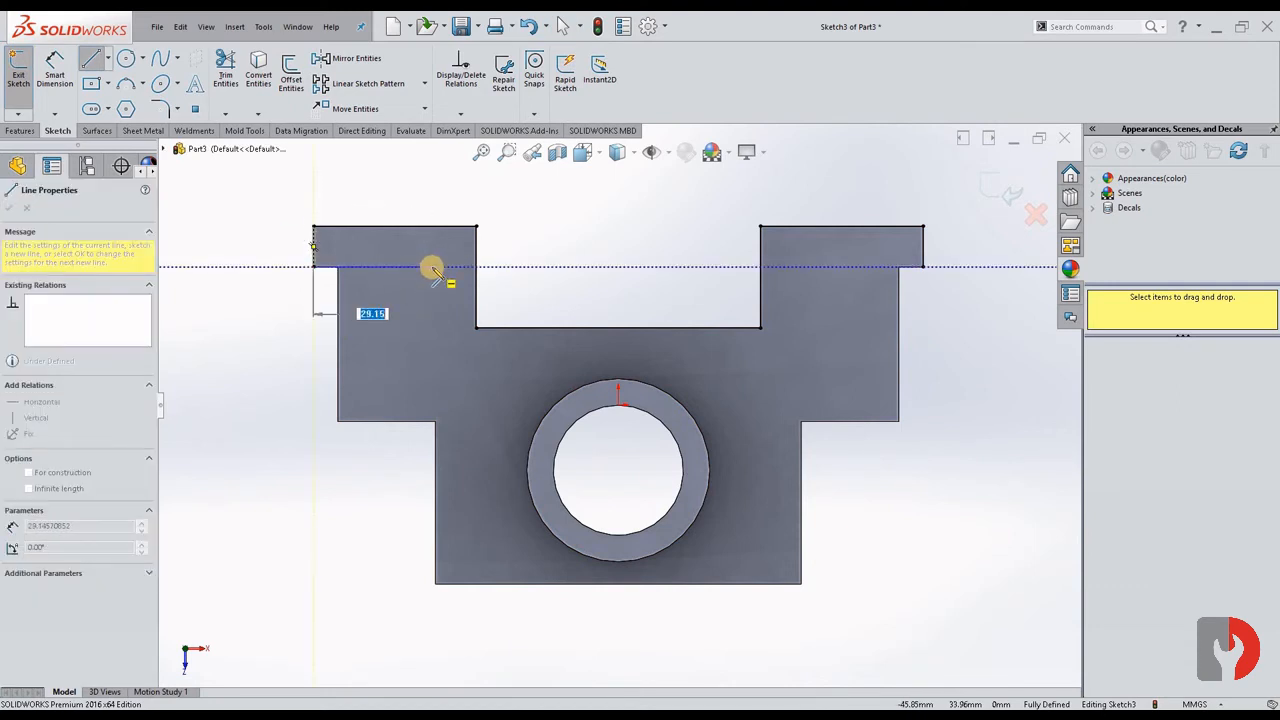
{"action": "left_click", "coordinate": [432, 267]}
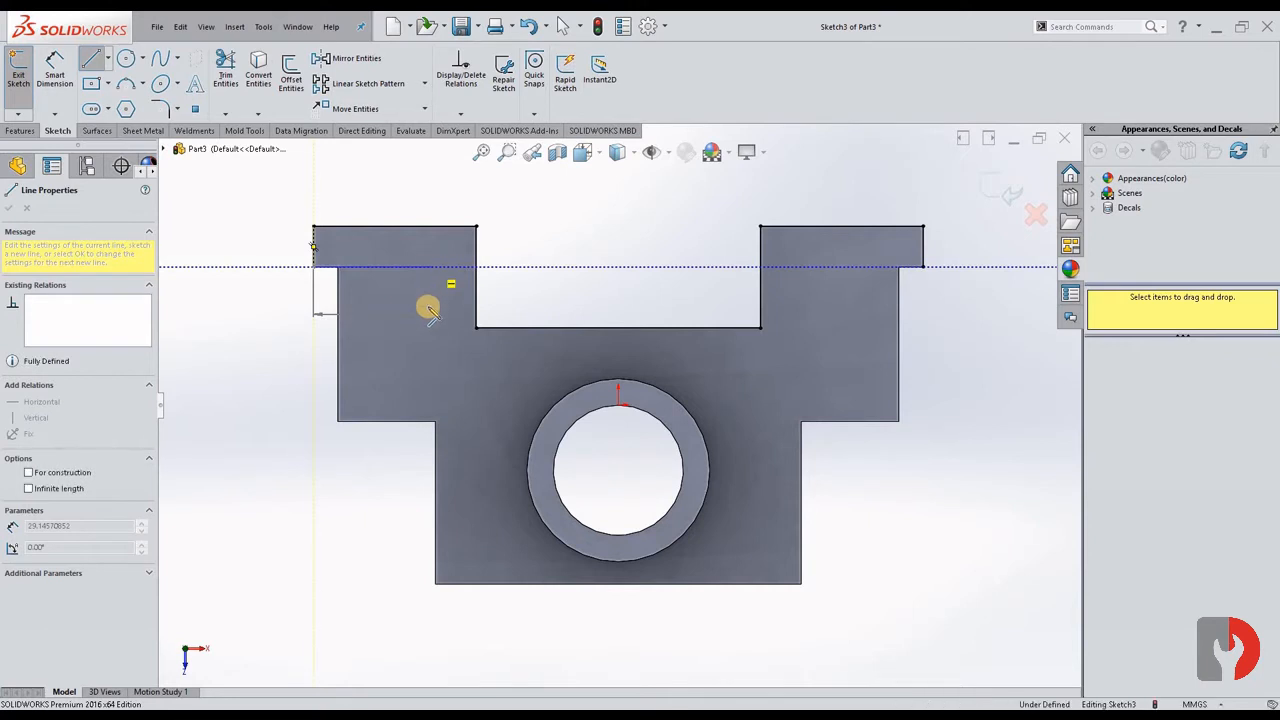
{"action": "left_click", "coordinate": [445, 363]}
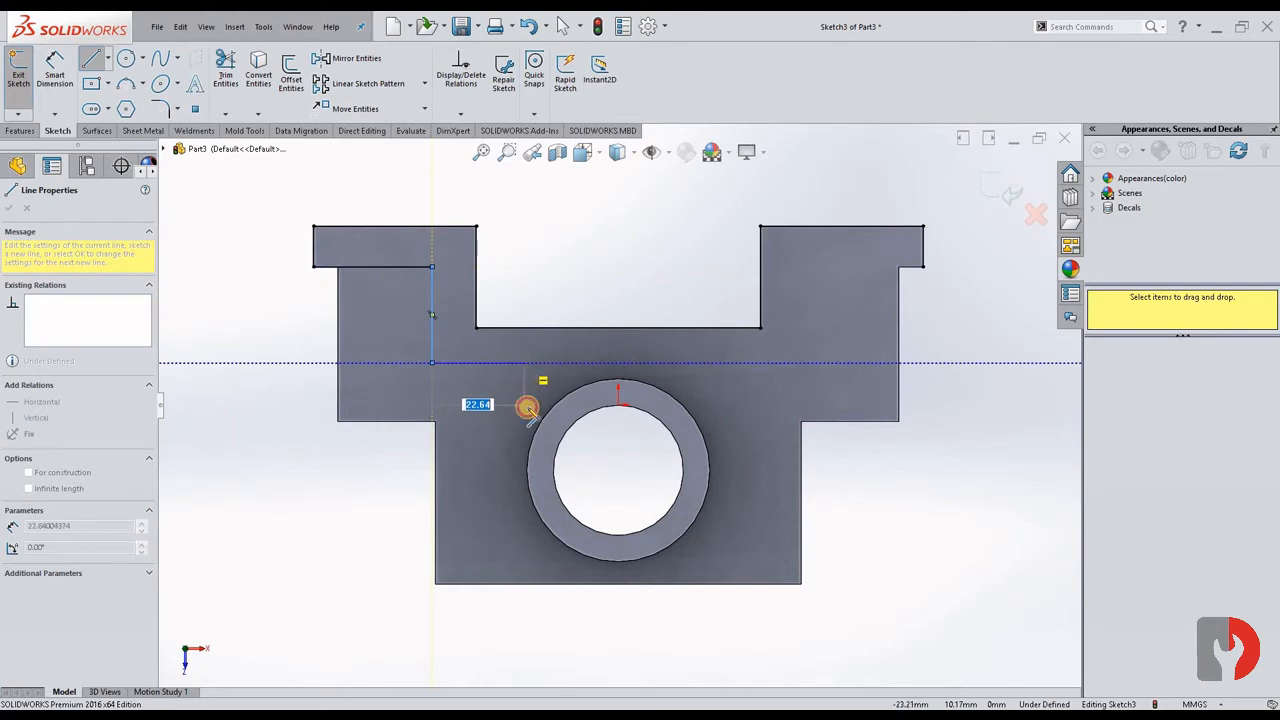
{"action": "left_click", "coordinate": [524, 362]}
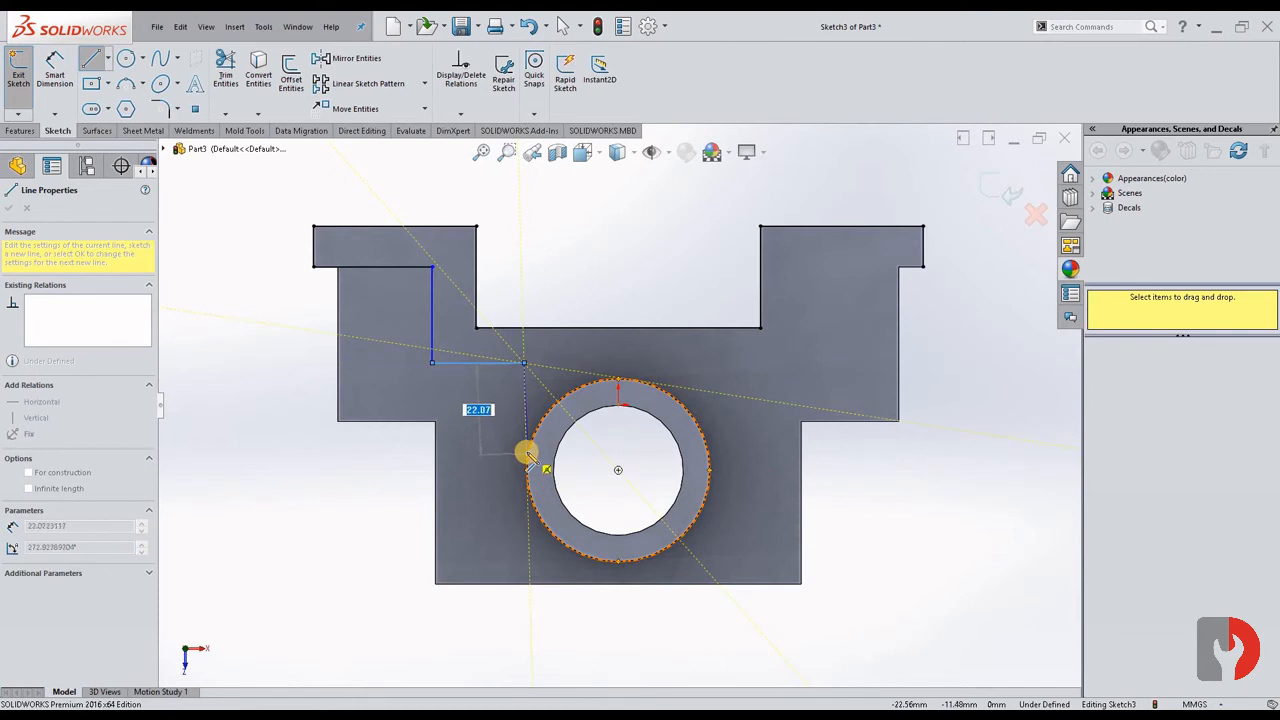
{"action": "left_click", "coordinate": [527, 453]}
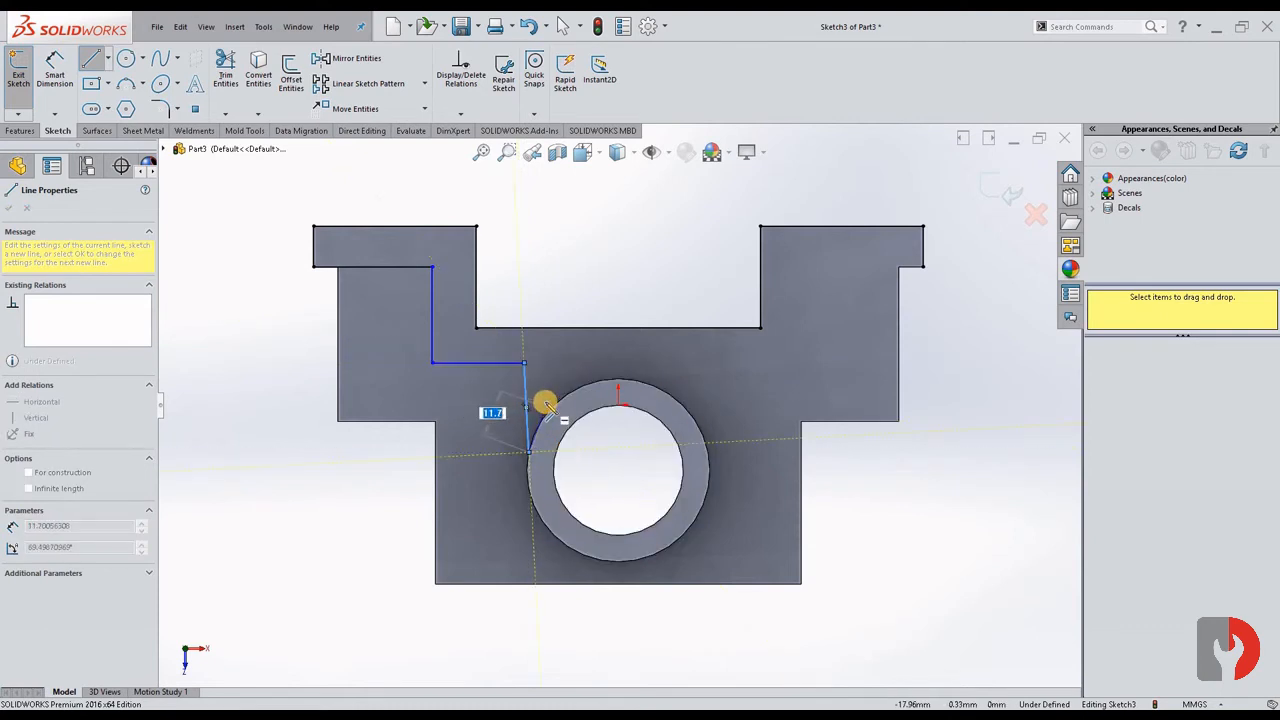
{"action": "key", "text": "Escape"}
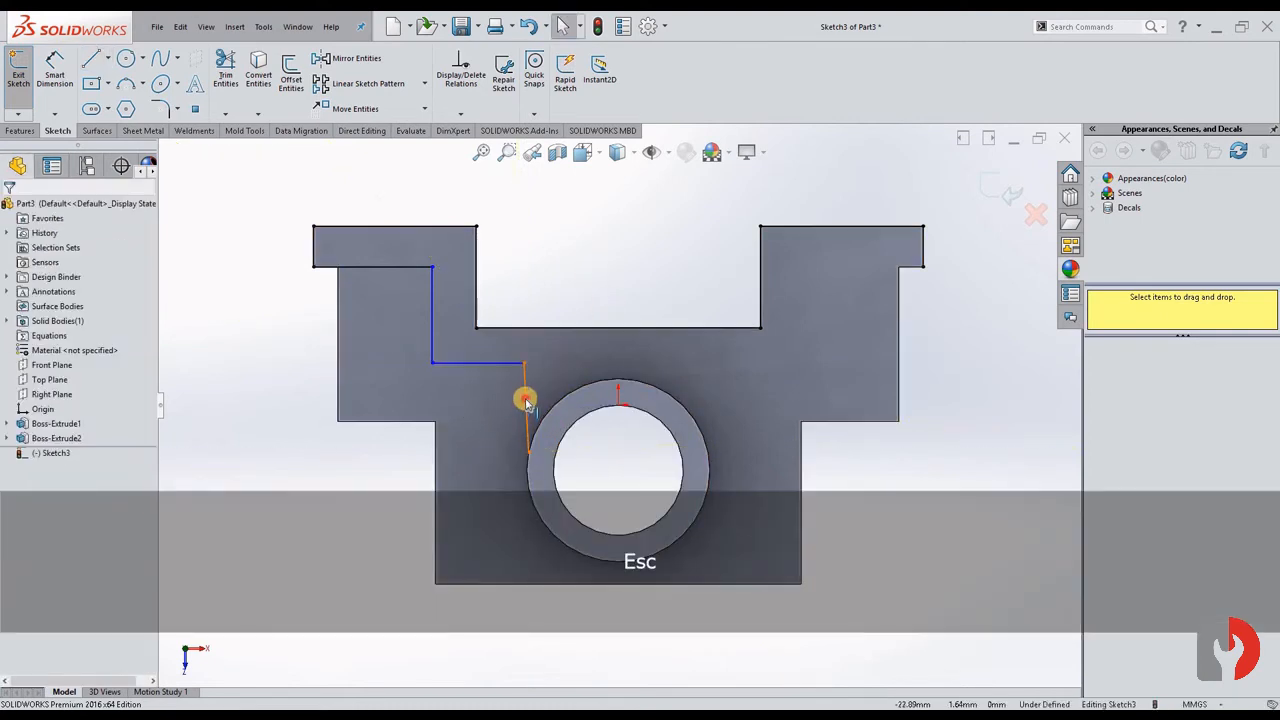
{"action": "left_click", "coordinate": [528, 398]}
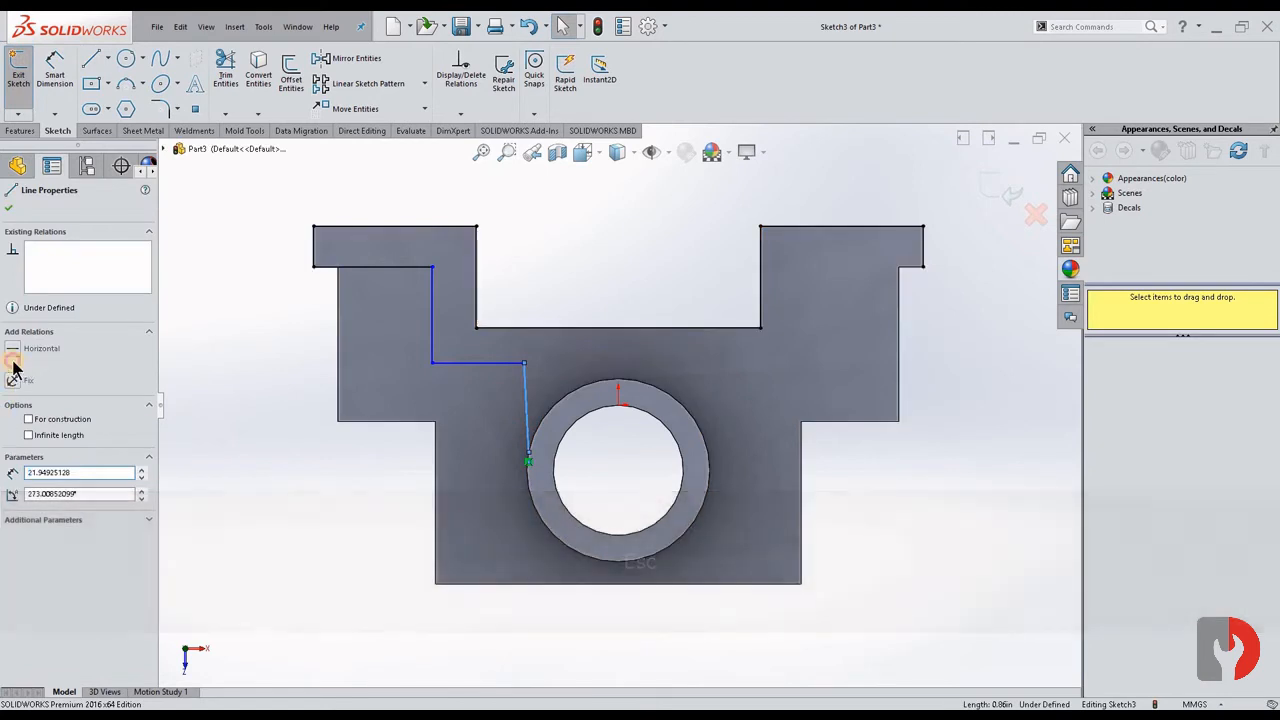
{"action": "left_click", "coordinate": [607, 257]}
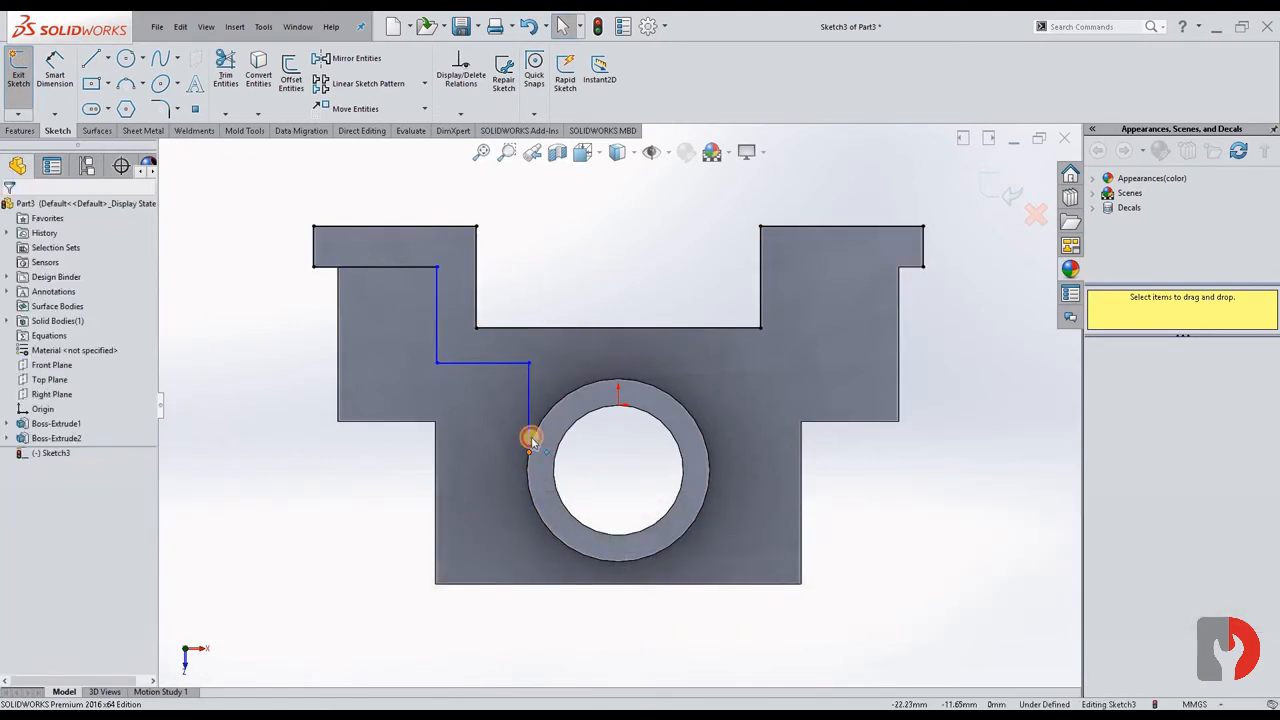
- Convert the outer circular edge of the boss into a sketch circle
{"action": "left_click", "coordinate": [530, 439]}
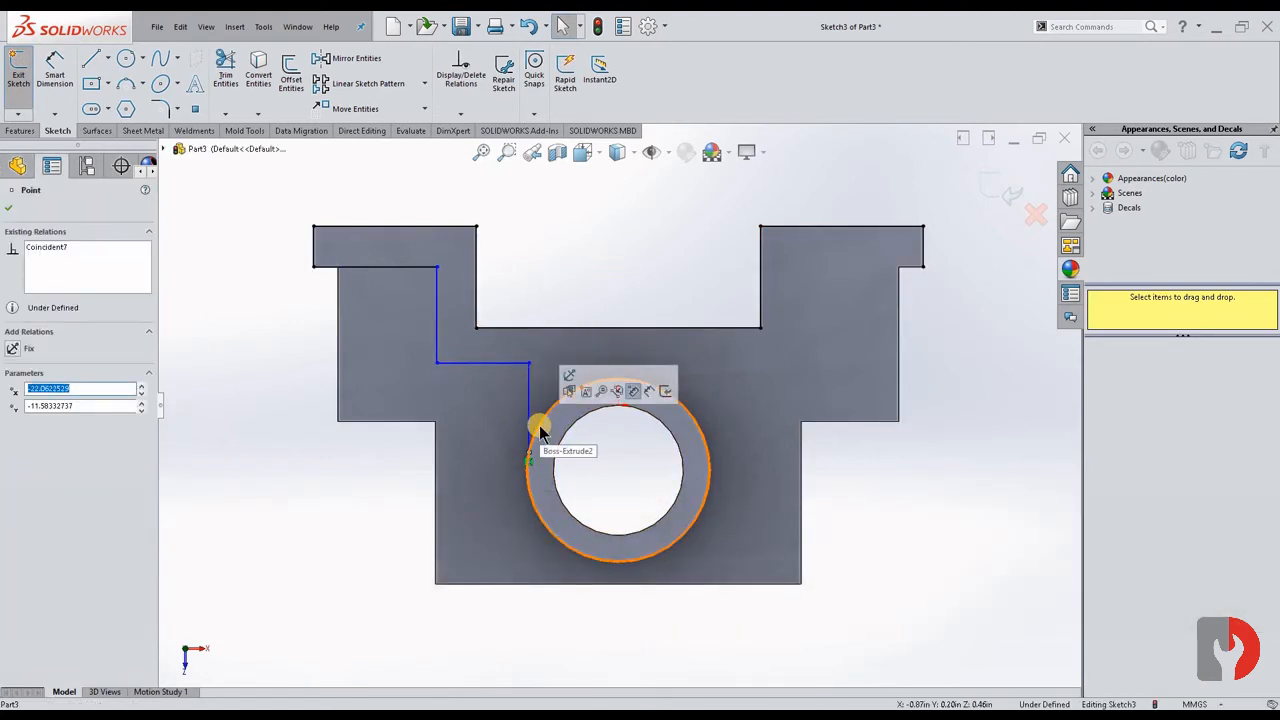
{"action": "left_click", "coordinate": [563, 289]}
{"action": "left_click", "coordinate": [541, 410]}
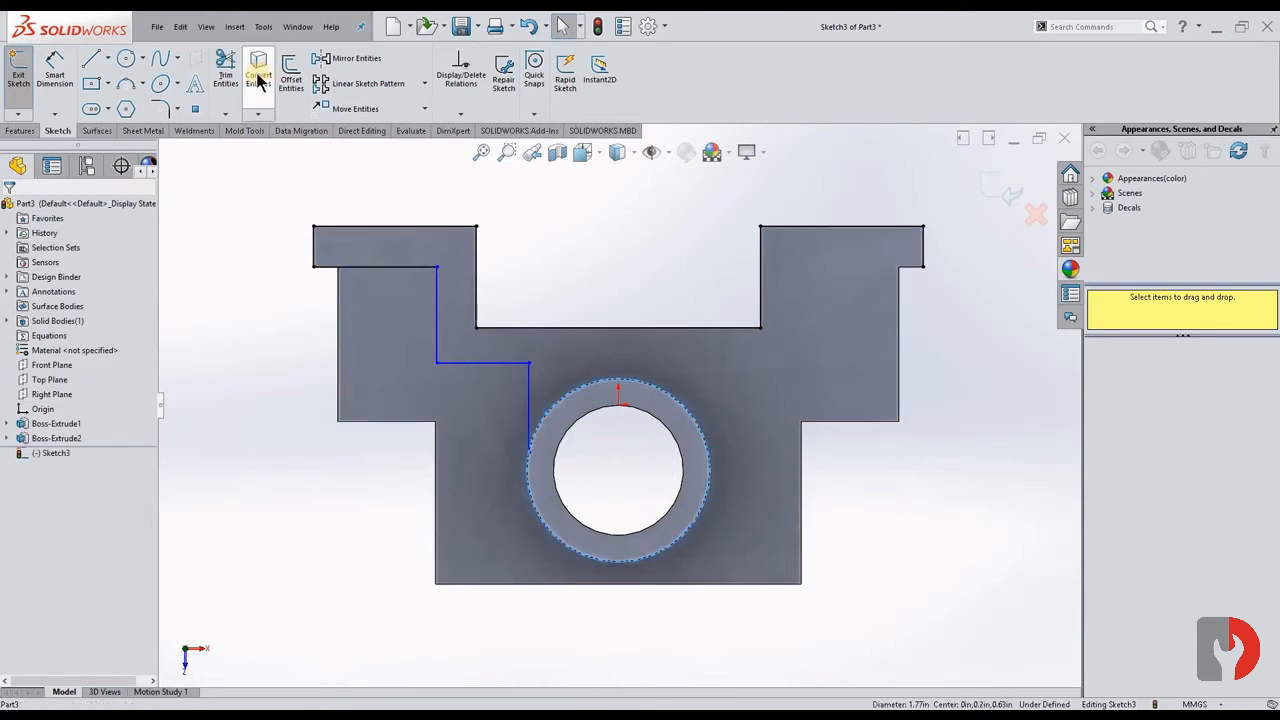
{"action": "left_click", "coordinate": [258, 80]}
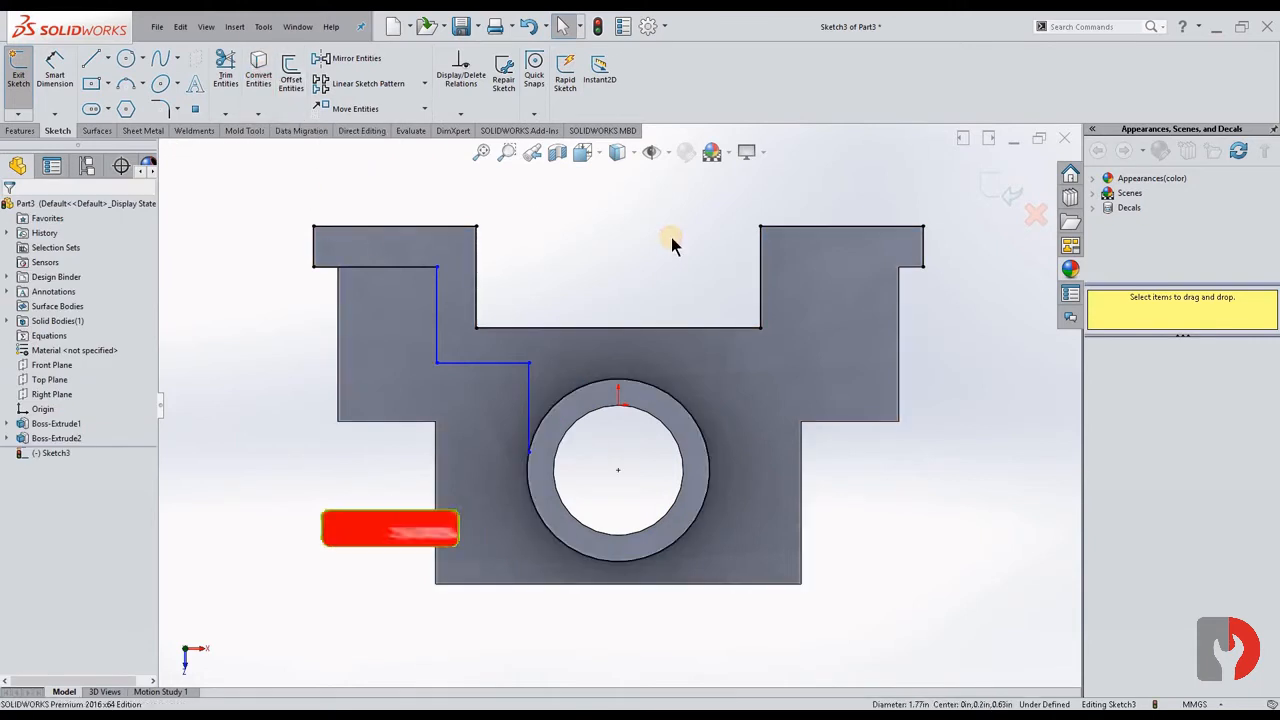
- Make the last vertical line's lower endpoint coincident with the converted circle and the line tangent to that circle
{"action": "left_click", "coordinate": [527, 454]}
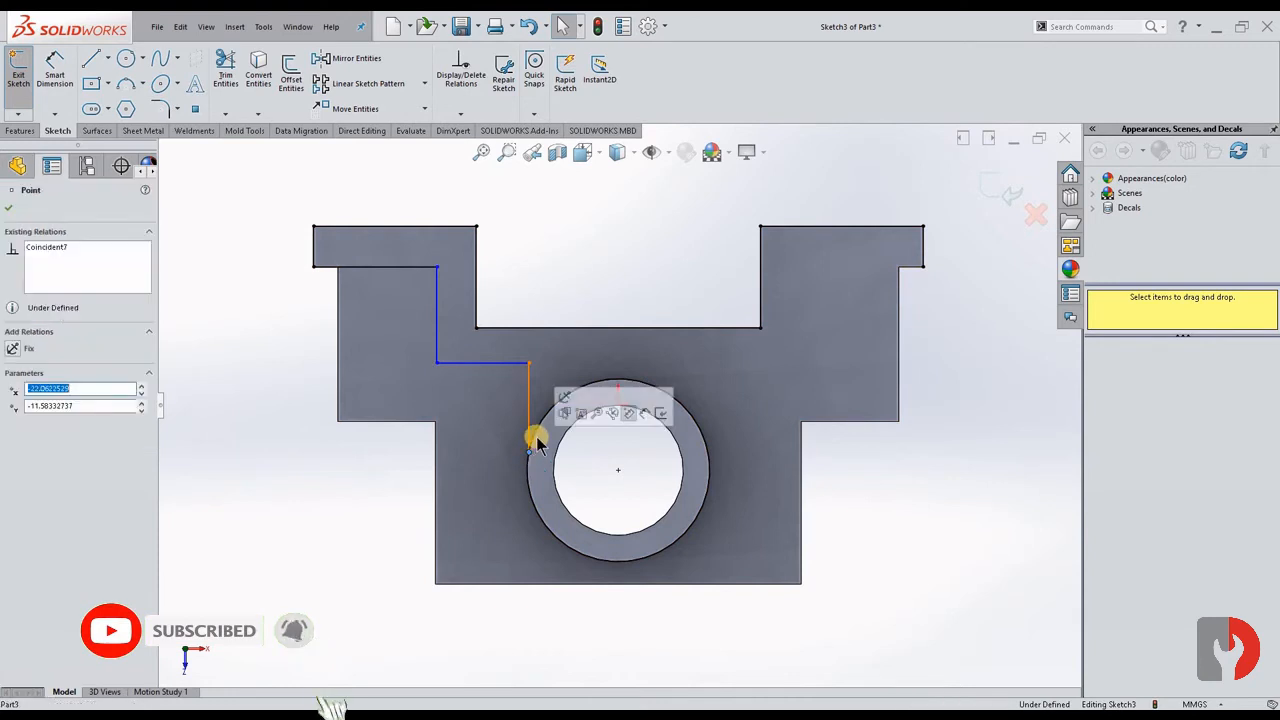
{"action": "left_click", "coordinate": [536, 429], "text": "shift"}
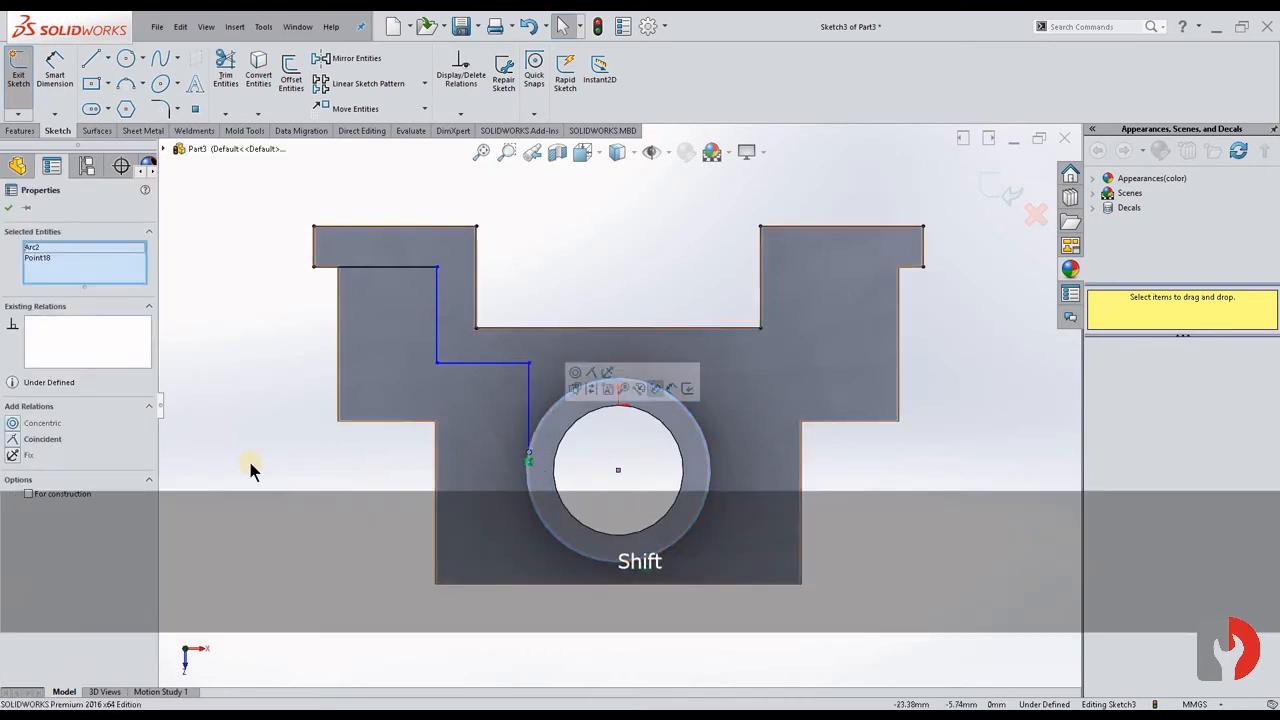
{"action": "left_click", "coordinate": [14, 443]}
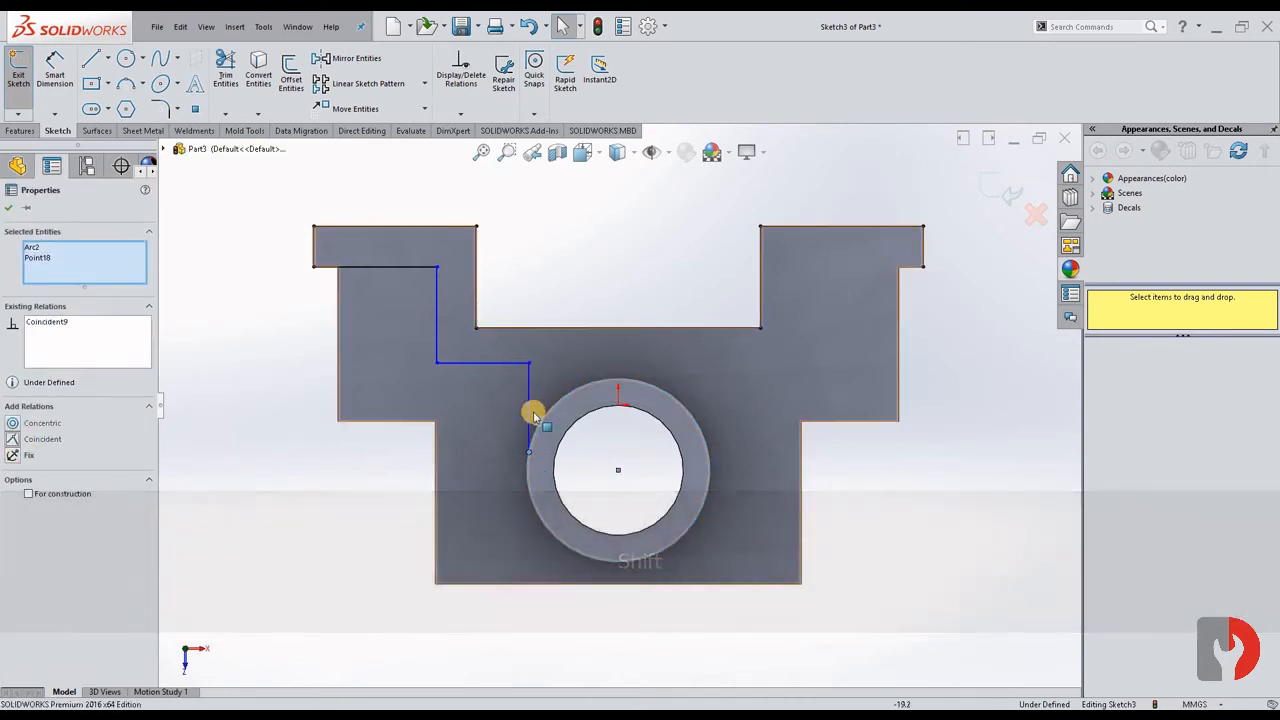
{"action": "left_click", "coordinate": [548, 412]}
{"action": "left_click", "coordinate": [551, 418], "text": "shift"}
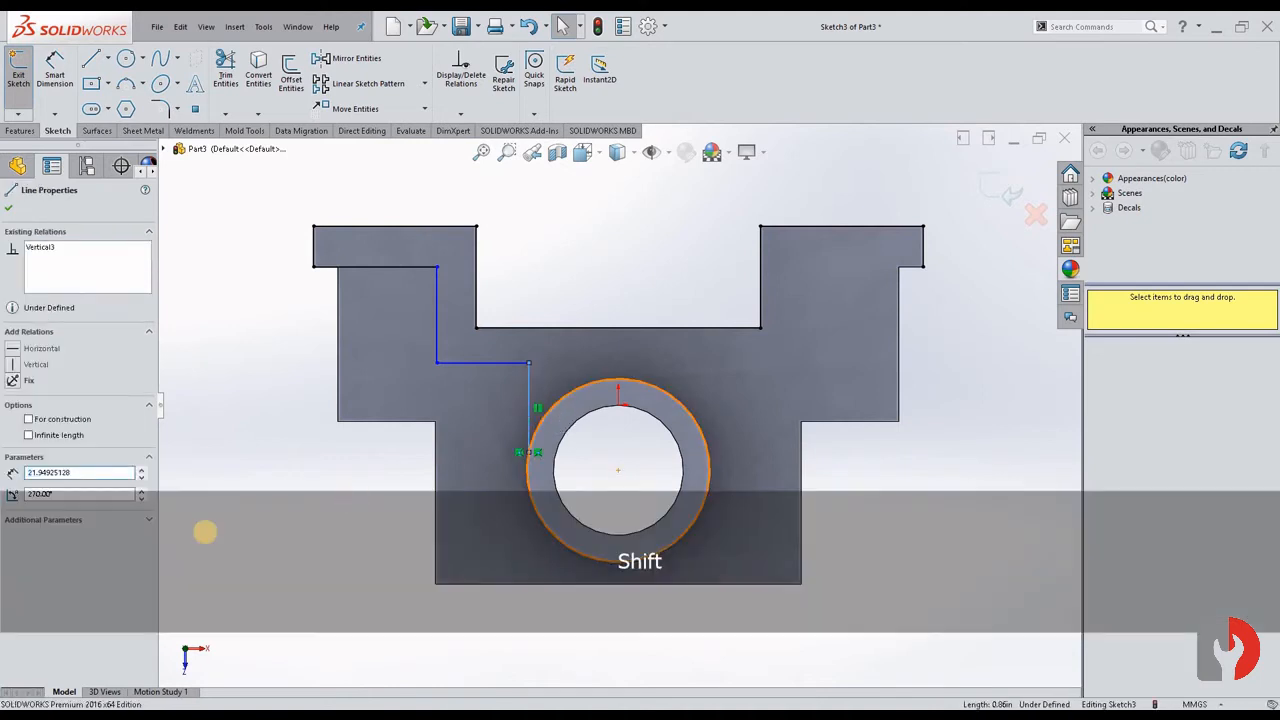
{"action": "left_click", "coordinate": [13, 424]}
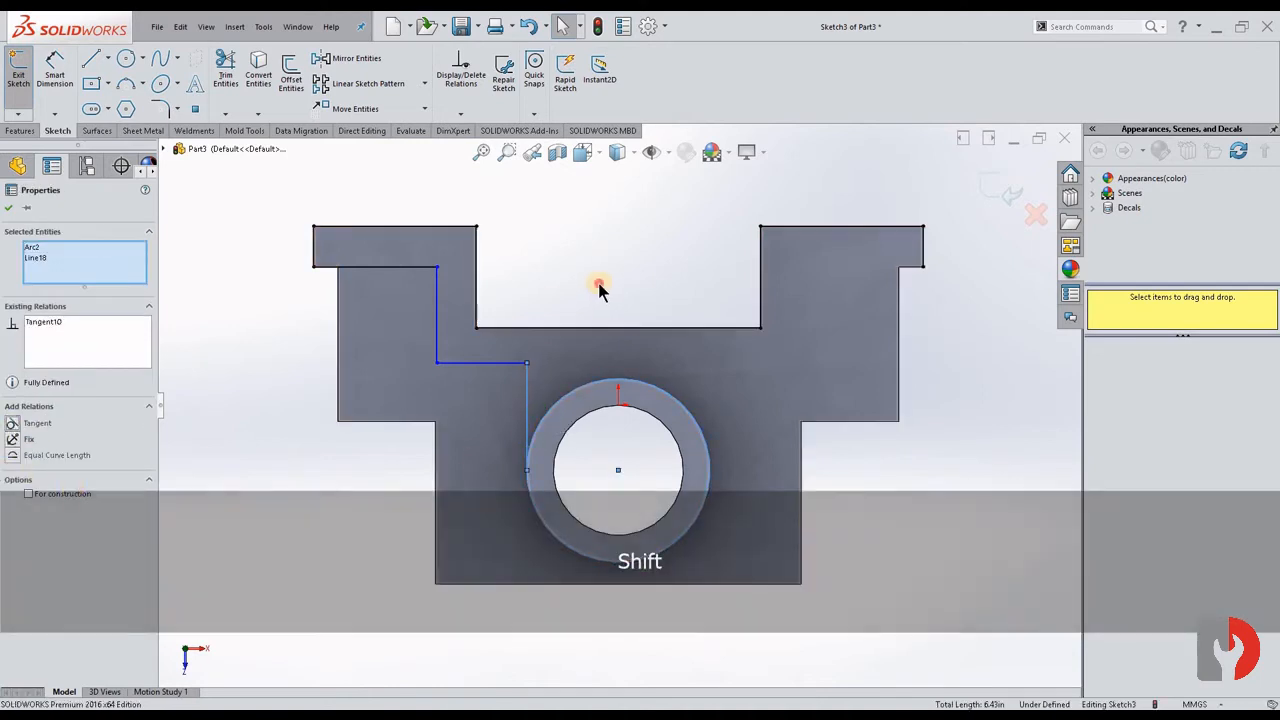
{"action": "left_click", "coordinate": [600, 288]}
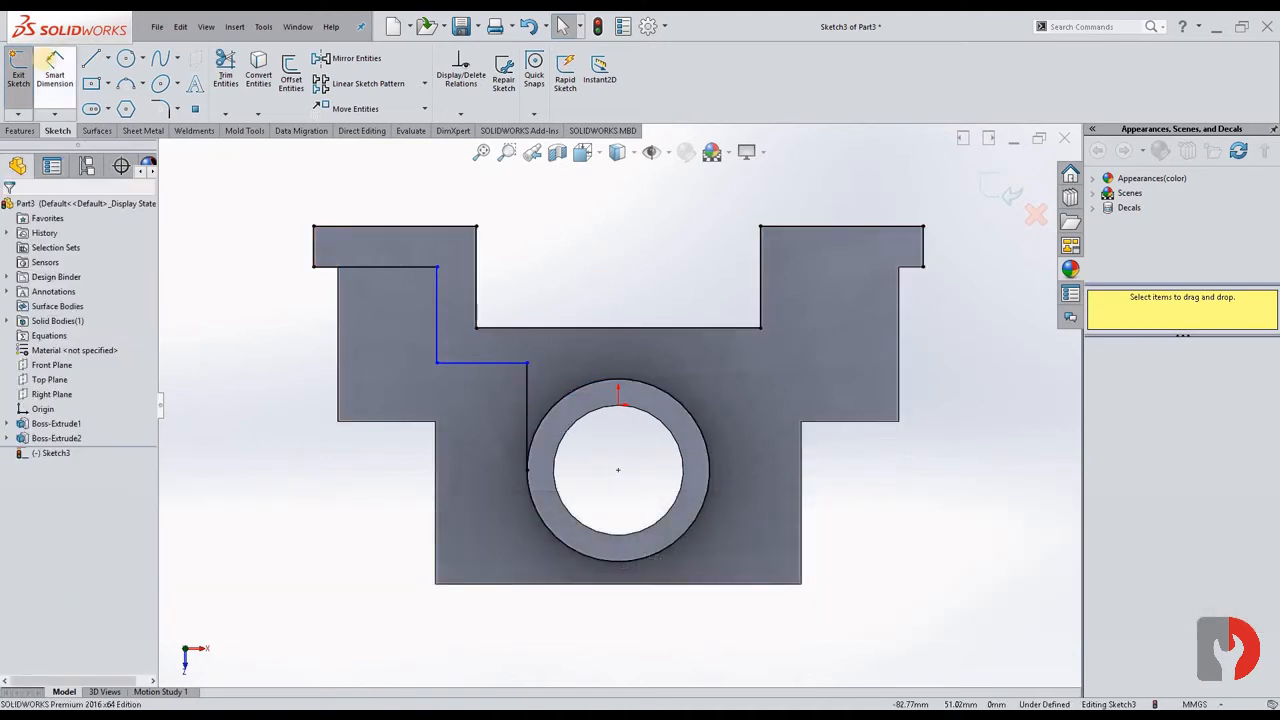
- Dimension the distance between the lower horizontal line of the stepped chain and the notch's bottom edge as 10 mm
{"action": "left_click", "coordinate": [55, 75]}
{"action": "left_click", "coordinate": [508, 356]}
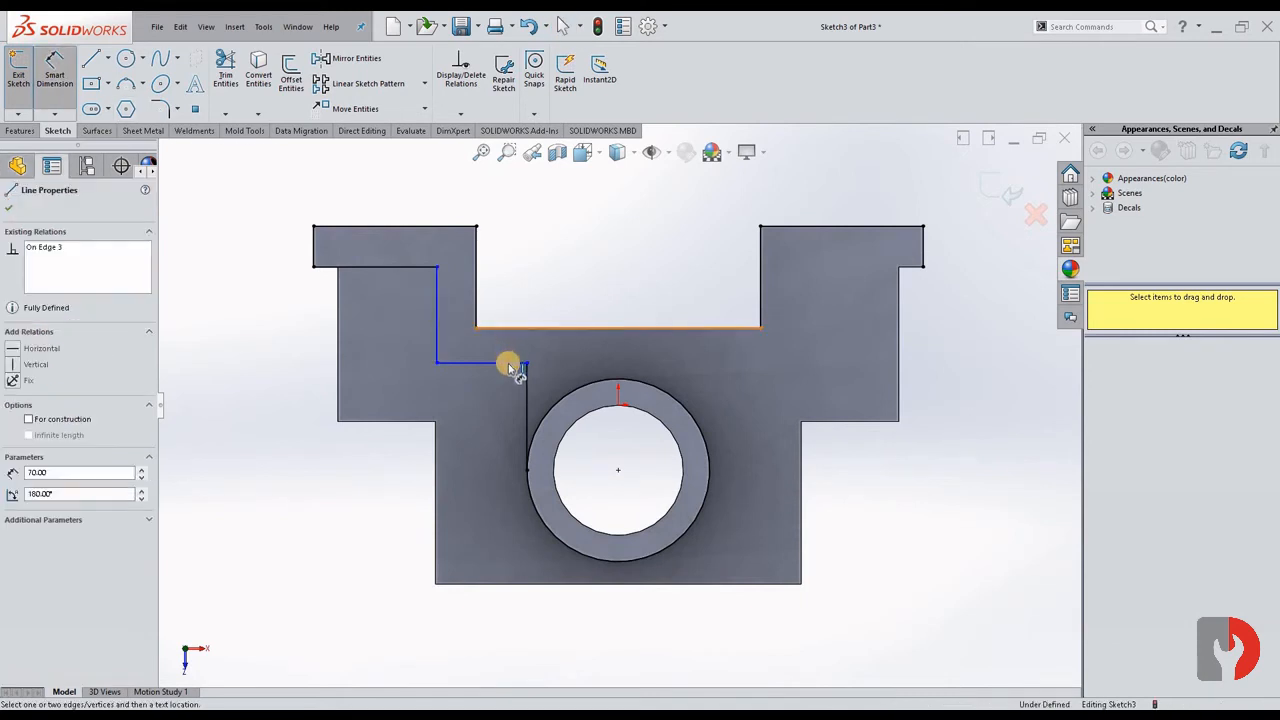
{"action": "left_click", "coordinate": [528, 327]}
{"action": "left_click", "coordinate": [558, 290]}
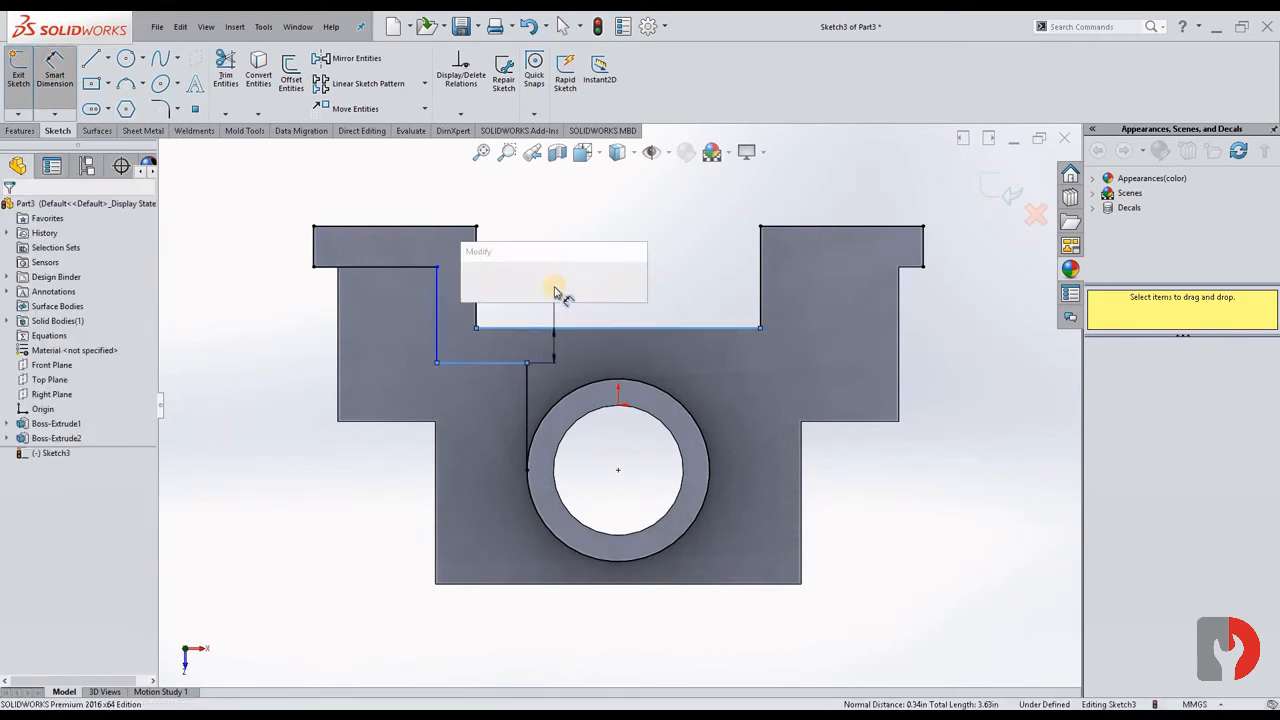
{"action": "type", "text": "10"}
{"action": "key", "text": "Return"}
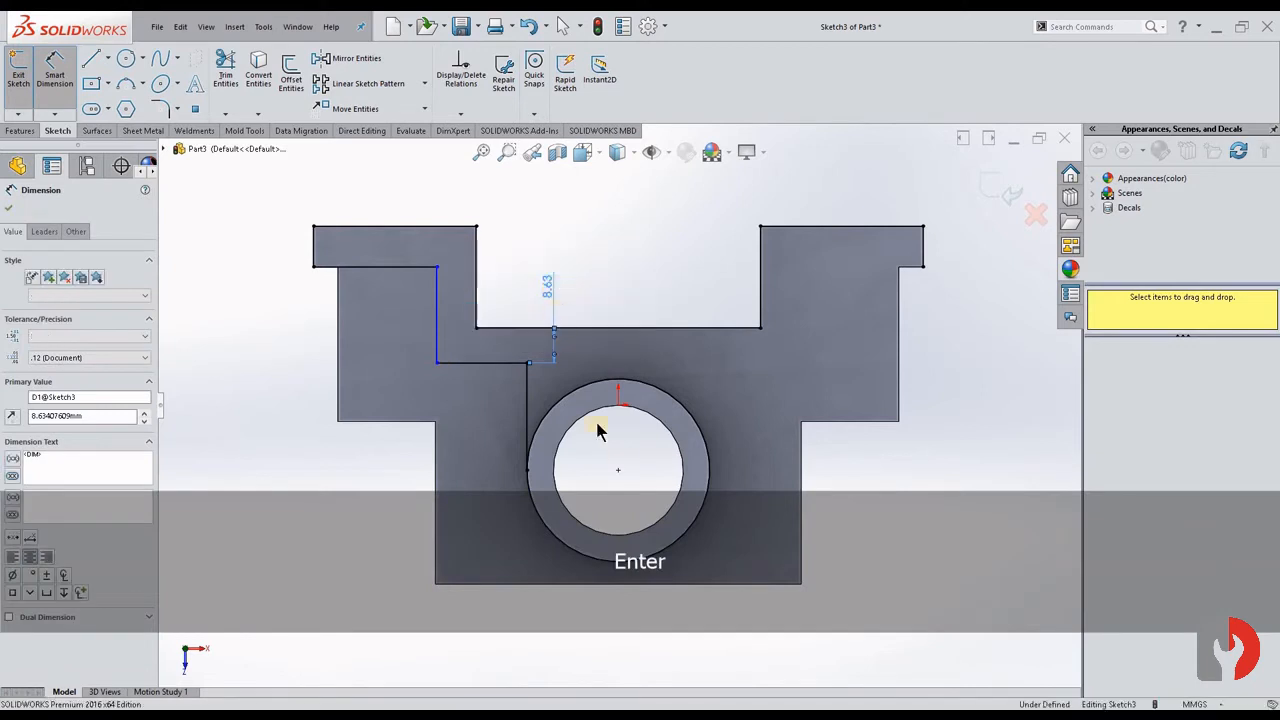
- Dimension the distance from the outer vertical line of the stepped chain to the boss's centre as 45 mm
{"action": "left_click", "coordinate": [437, 305]}
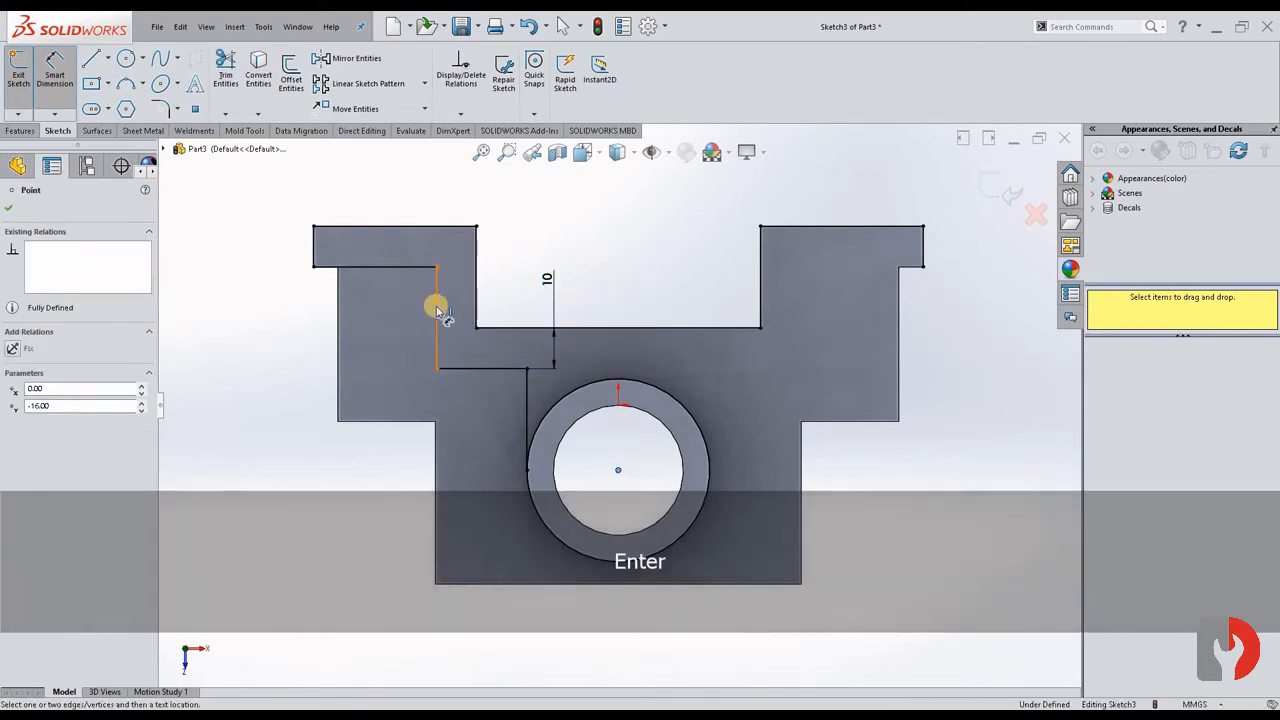
{"action": "left_click", "coordinate": [570, 203]}
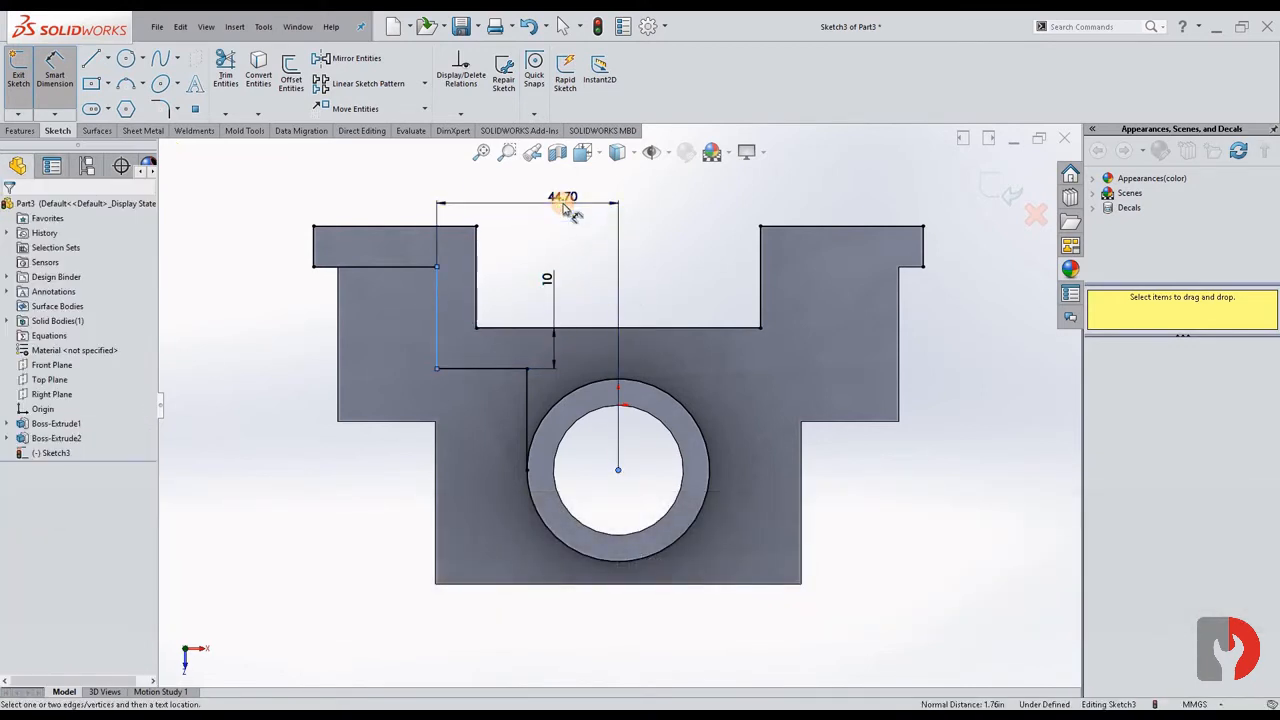
{"action": "type", "text": "45"}
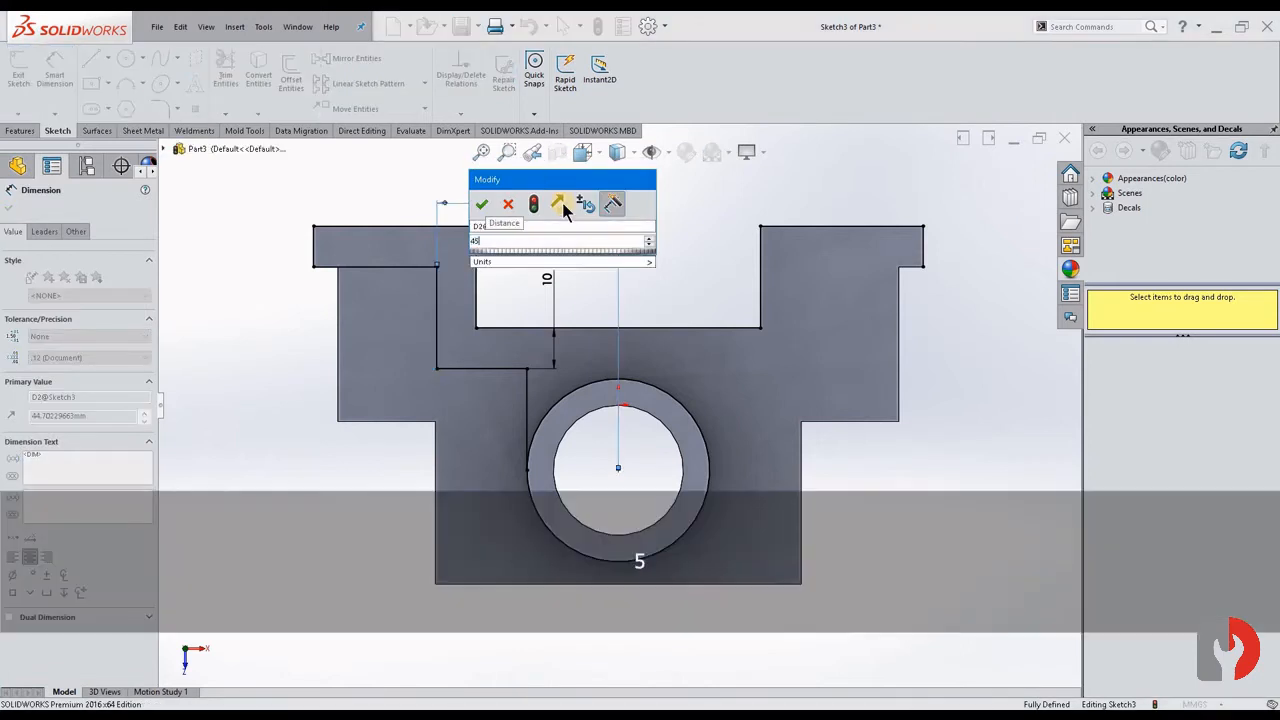
{"action": "key", "text": "Return"}
{"action": "left_click", "coordinate": [680, 357]}
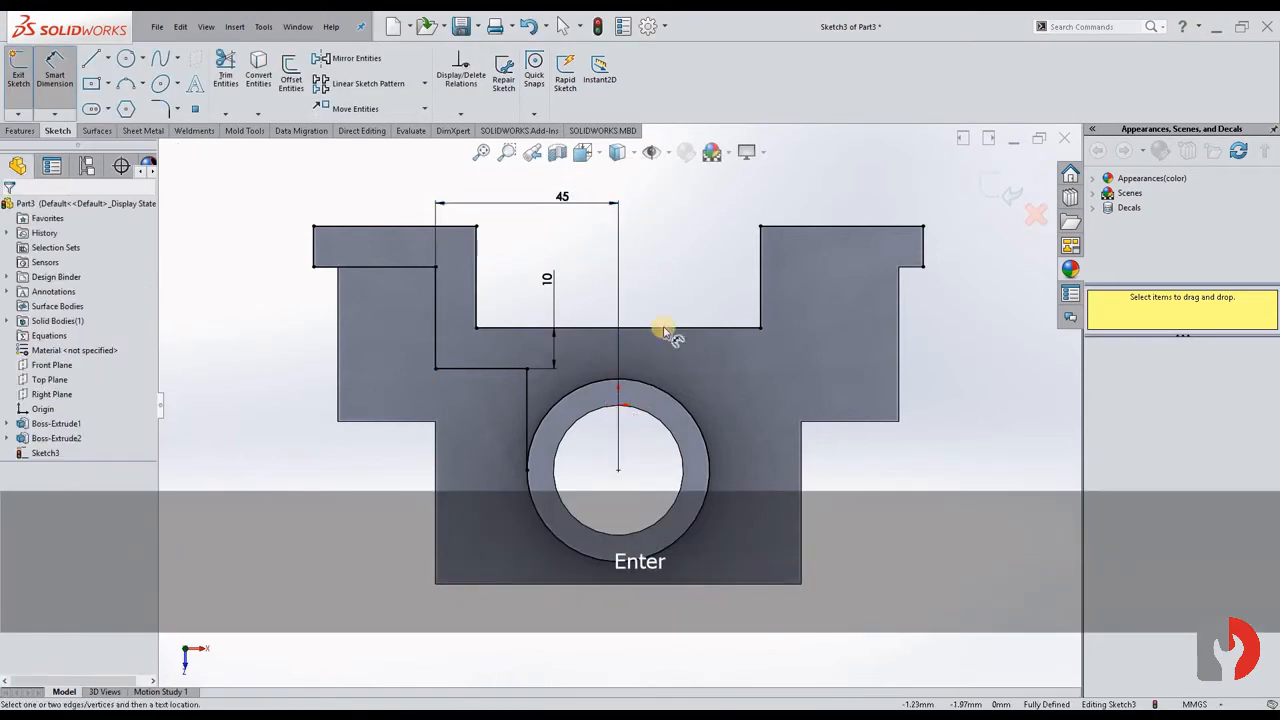
- Draw a vertical centerline about 50 mm long from the boss's centre up into the notch
{"action": "left_click", "coordinate": [107, 58]}
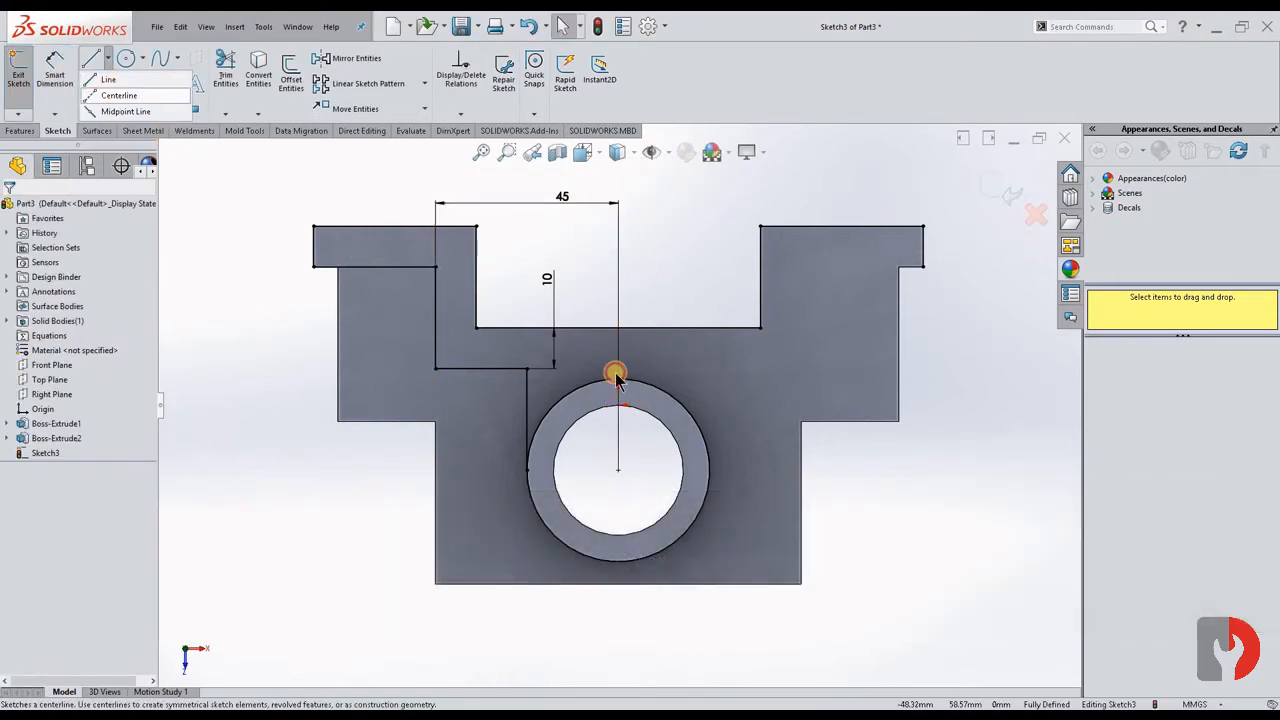
{"action": "left_click", "coordinate": [118, 93]}
{"action": "left_click", "coordinate": [618, 469]}
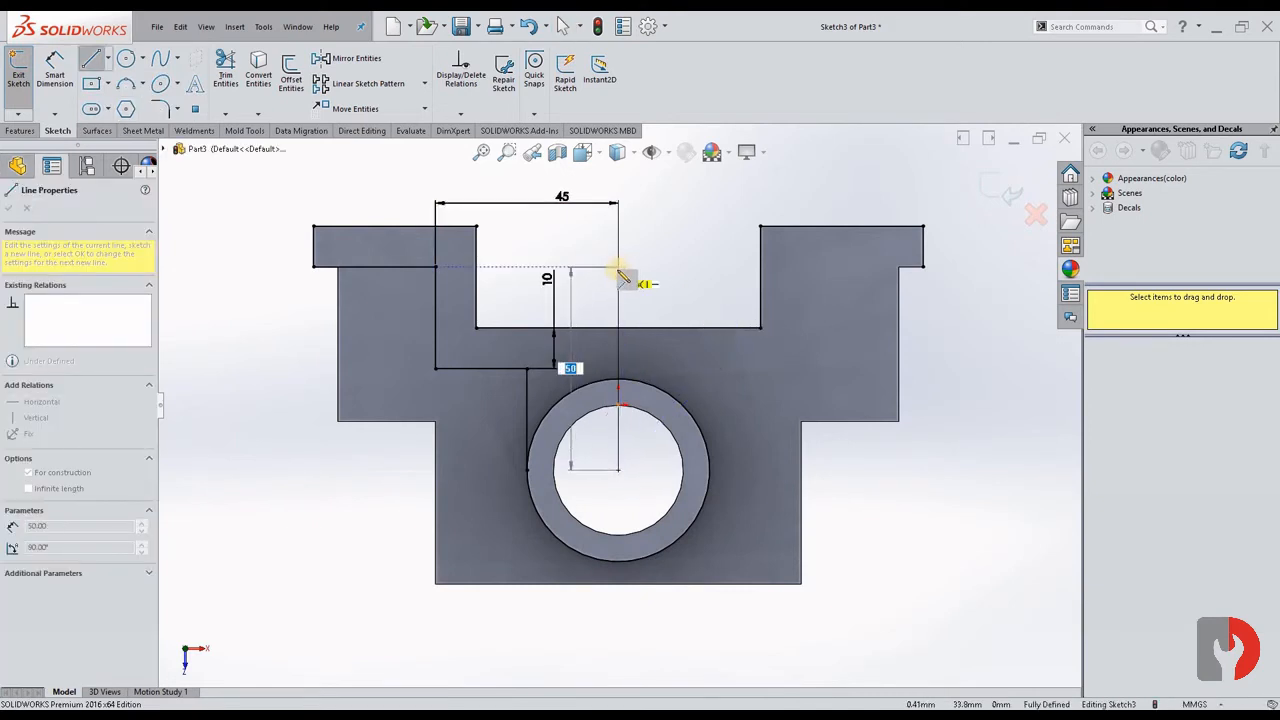
{"action": "left_click", "coordinate": [620, 276]}
{"action": "key", "text": "Escape"}
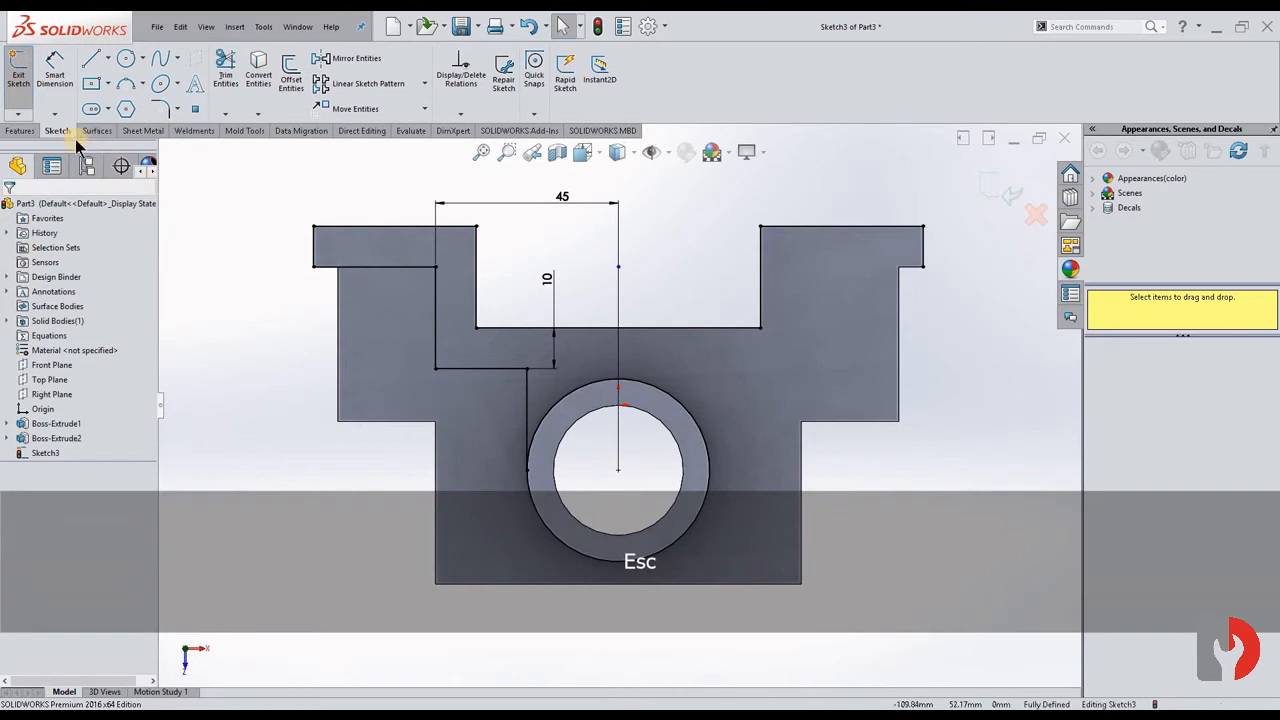
- Mirror the four lines of the stepped chain about the vertical centerline, keeping the originals
{"action": "left_click", "coordinate": [337, 58]}
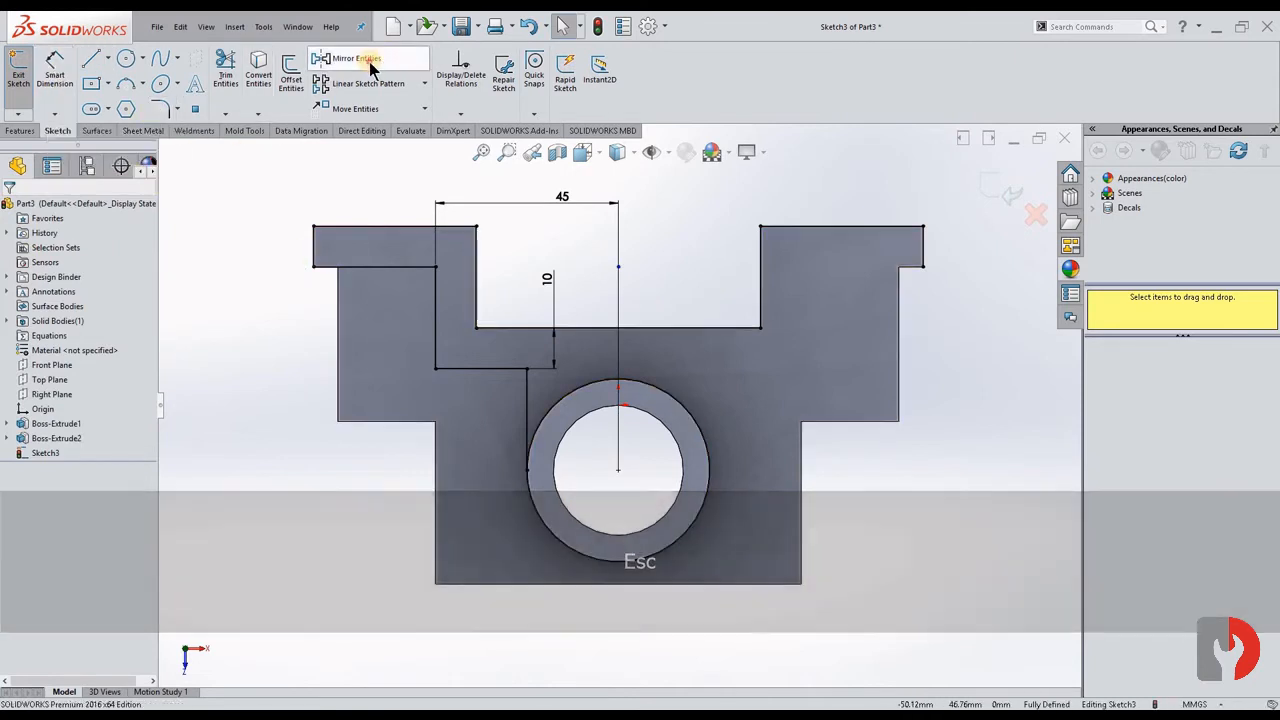
{"action": "left_click", "coordinate": [476, 368]}
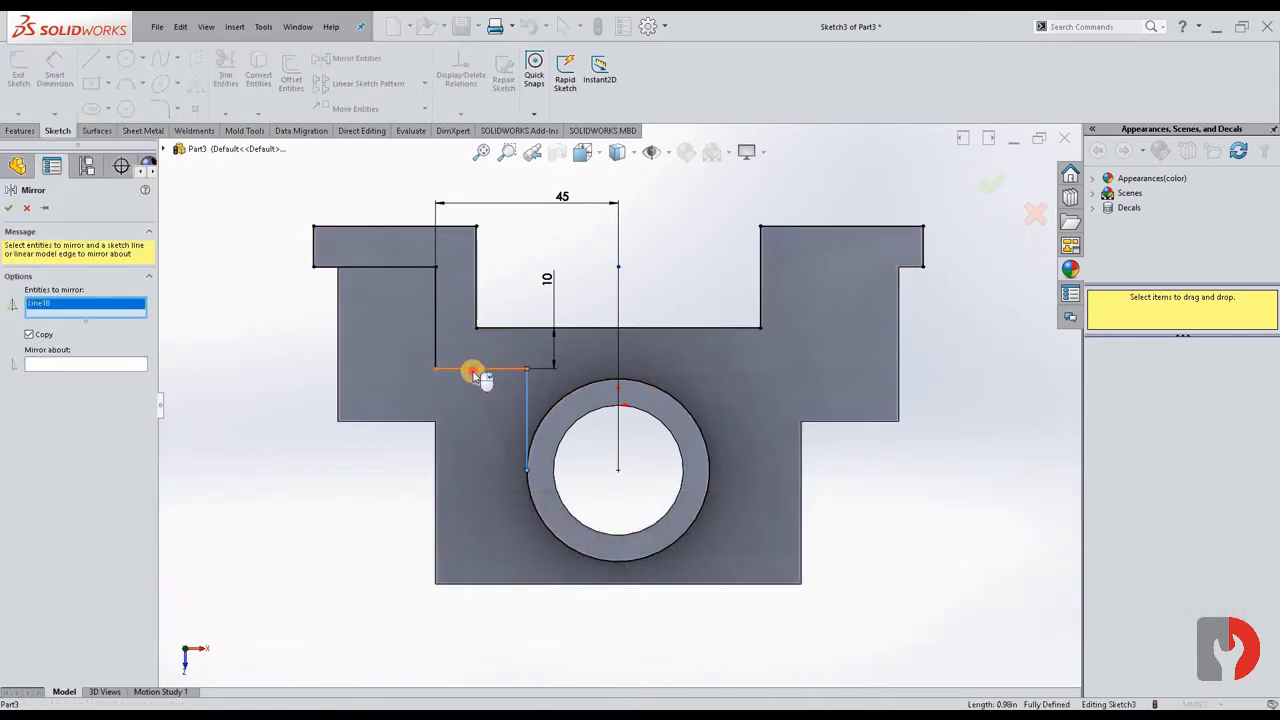
{"action": "left_click", "coordinate": [435, 335]}
{"action": "left_click", "coordinate": [418, 270]}
{"action": "left_click", "coordinate": [418, 268]}
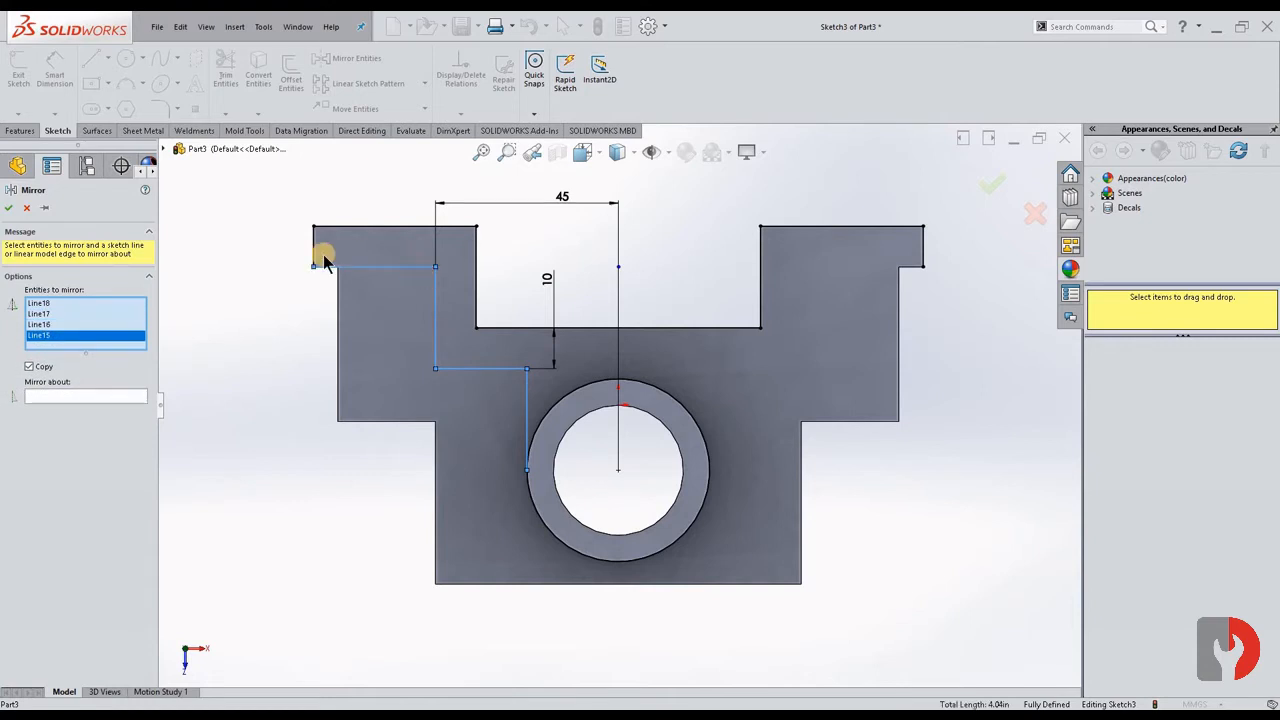
{"action": "left_click", "coordinate": [105, 400]}
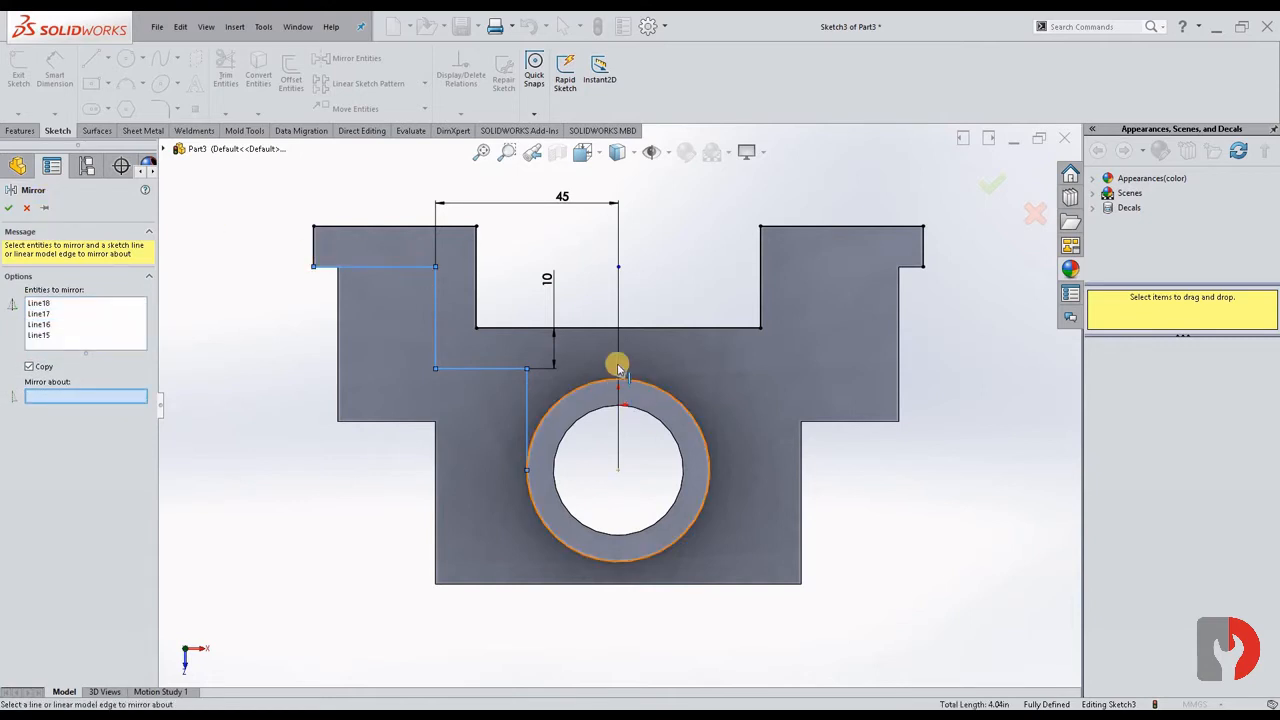
{"action": "left_click", "coordinate": [617, 358]}
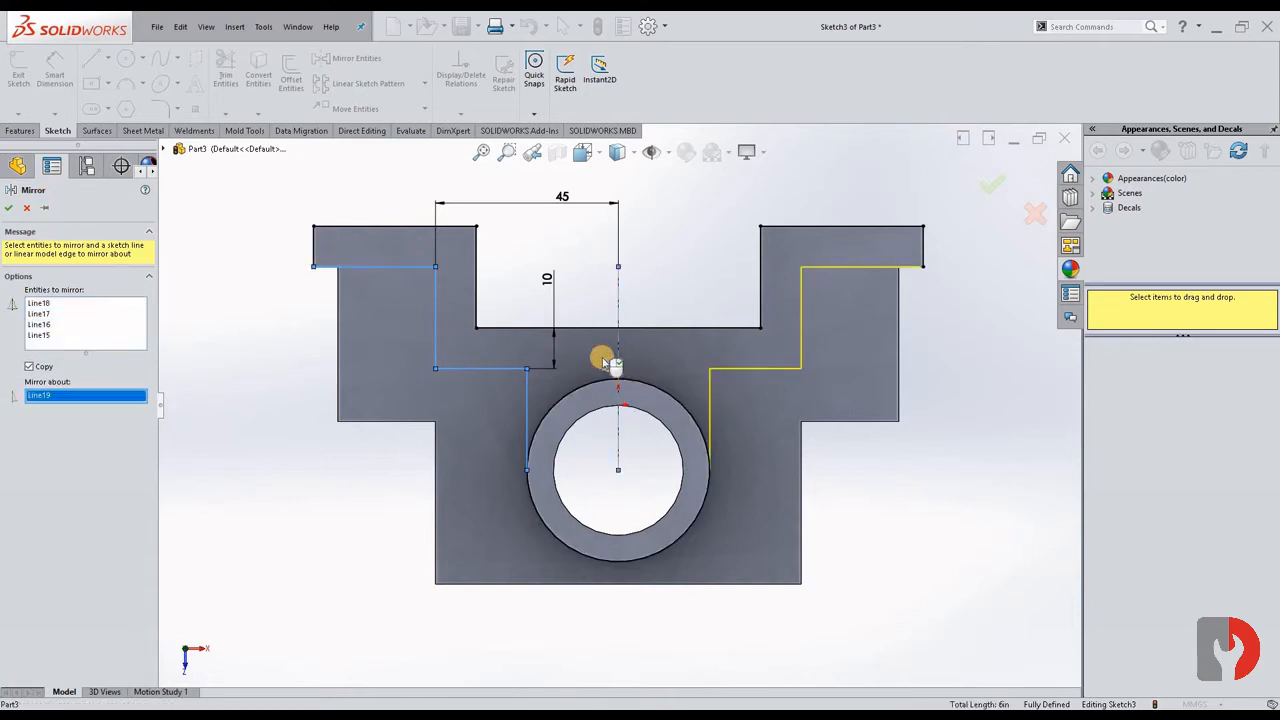
{"action": "left_click", "coordinate": [8, 208]}
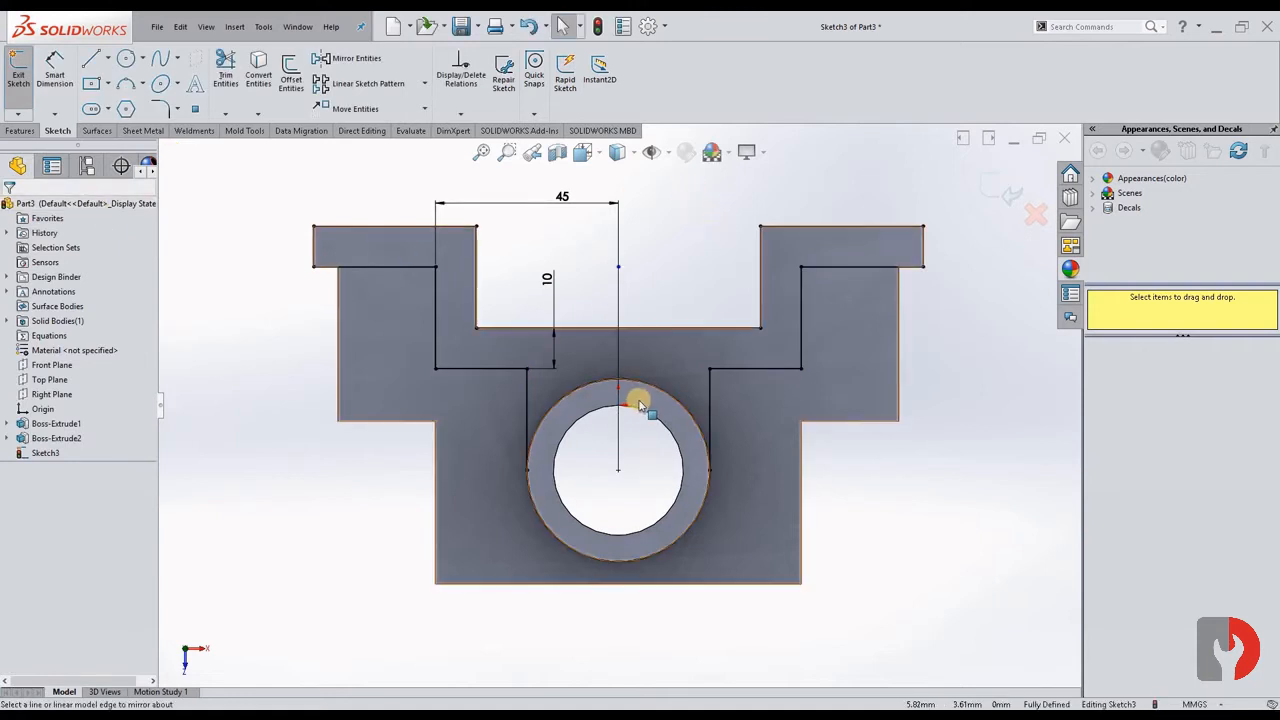
- Trim away the lower arc of the boss circle in the sketch and extrude the closed stepped profile 25 mm, merging the result
{"action": "left_click", "coordinate": [226, 68]}
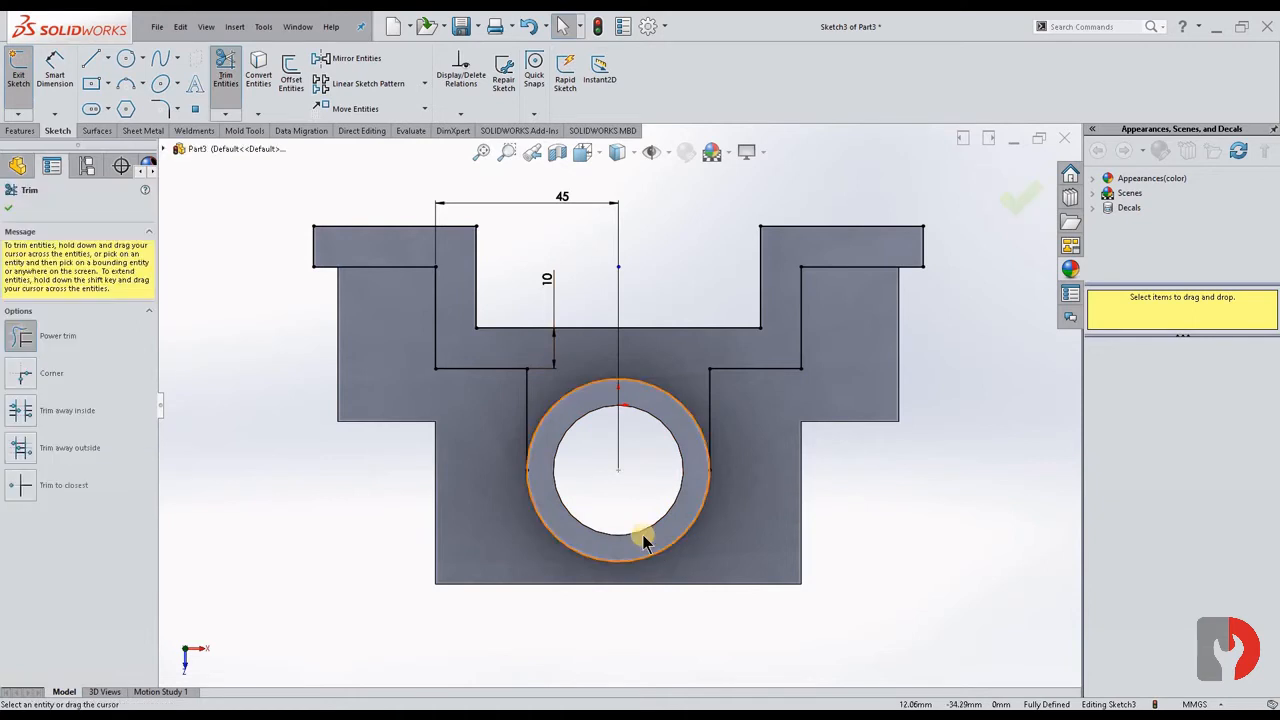
{"action": "left_click", "coordinate": [1020, 205]}
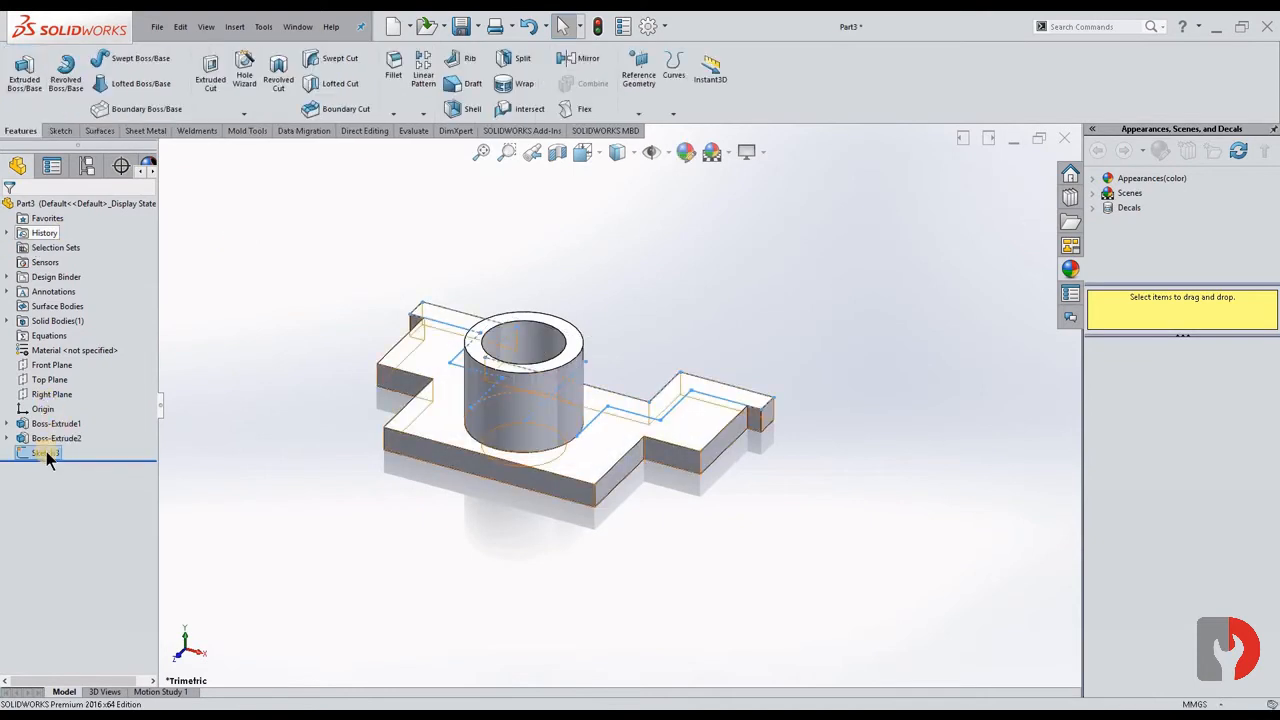
{"action": "left_click", "coordinate": [24, 70]}
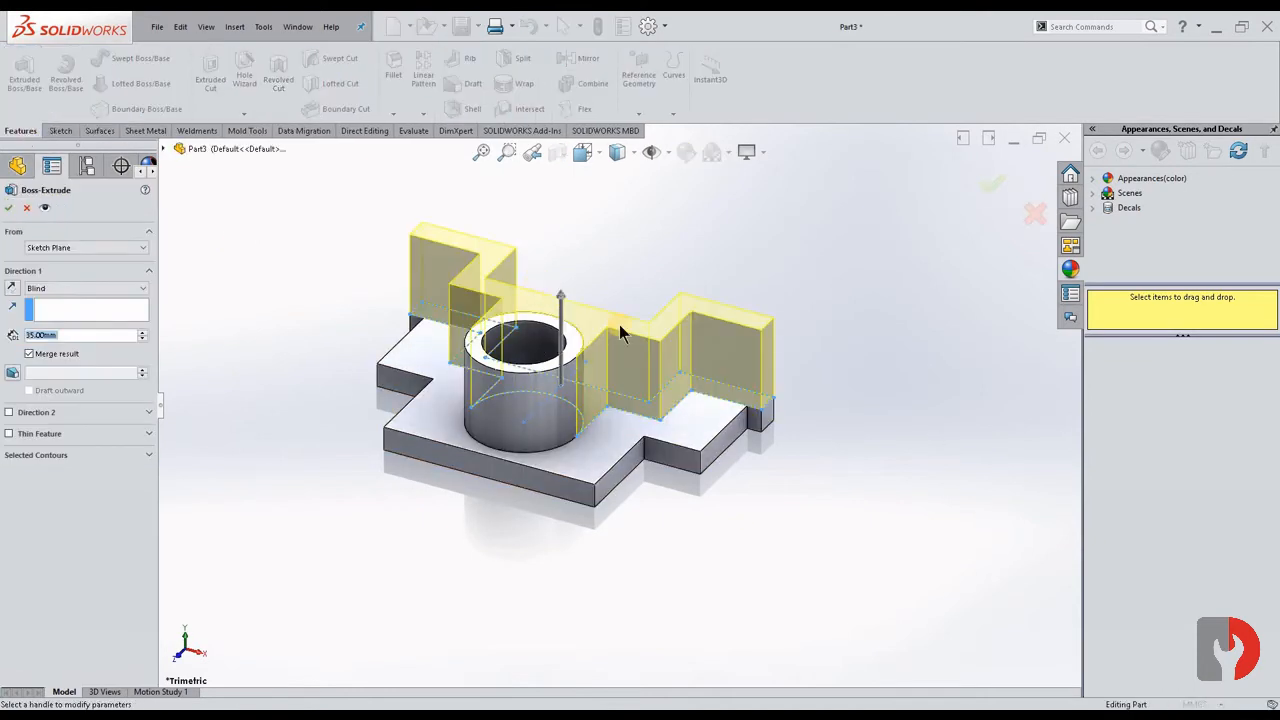
{"action": "middle_click_drag", "start_coordinate": [600, 302], "coordinate": [580, 306]}
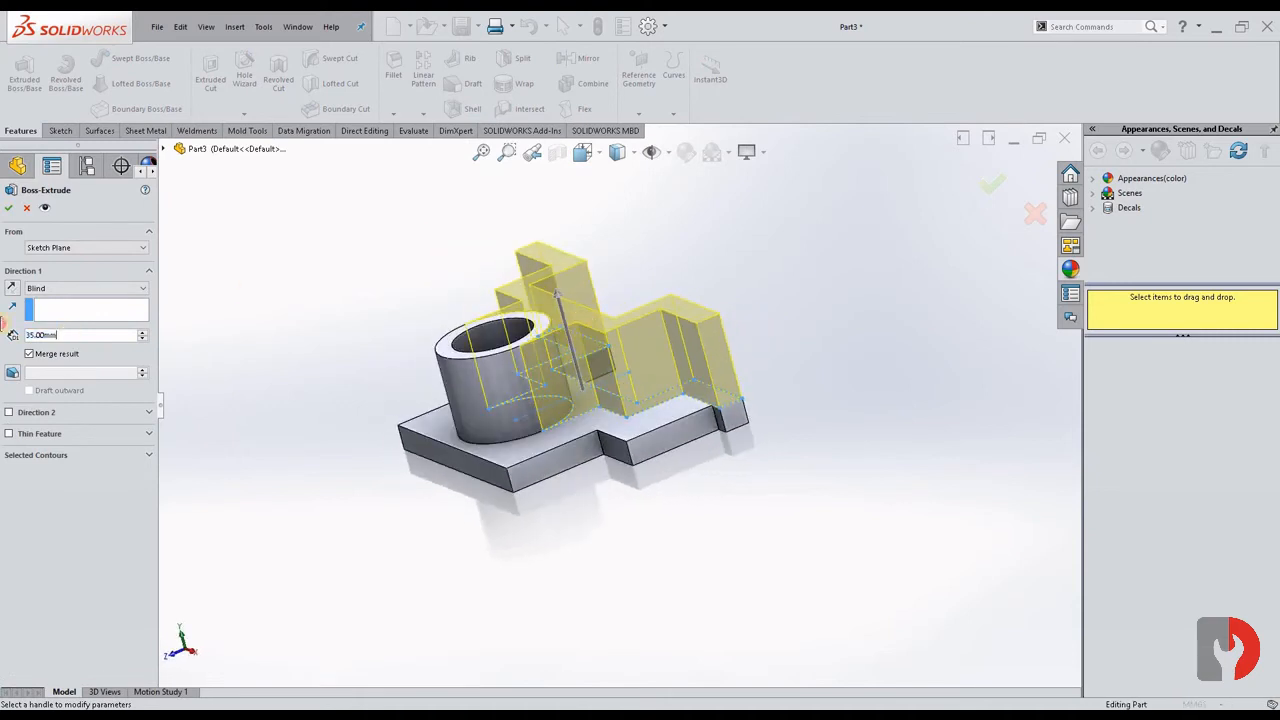
{"action": "type", "text": "25"}
{"action": "key", "text": "Return"}
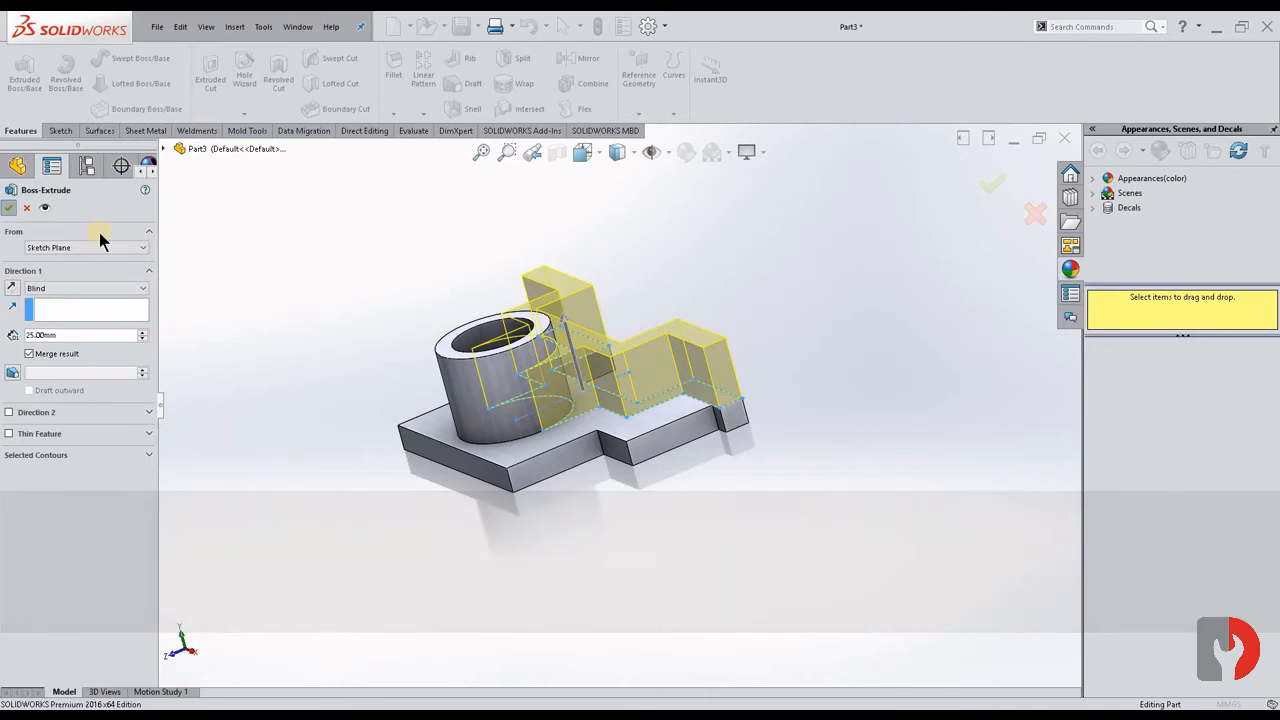
{"action": "left_click", "coordinate": [795, 381]}
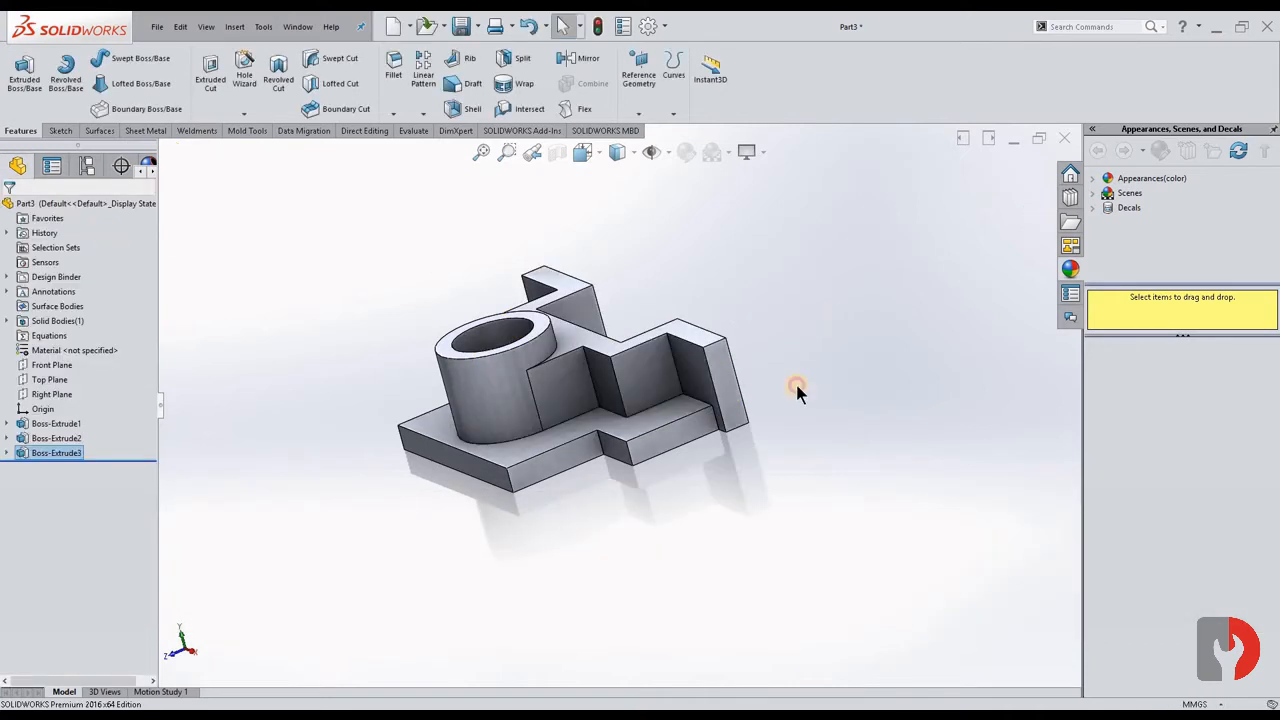
- Start a new sketch on the plate's side face beside the tubular boss
{"action": "middle_click_drag", "start_coordinate": [793, 384], "coordinate": [471, 434]}
{"action": "left_click", "coordinate": [471, 434]}
{"action": "left_click", "coordinate": [527, 397]}
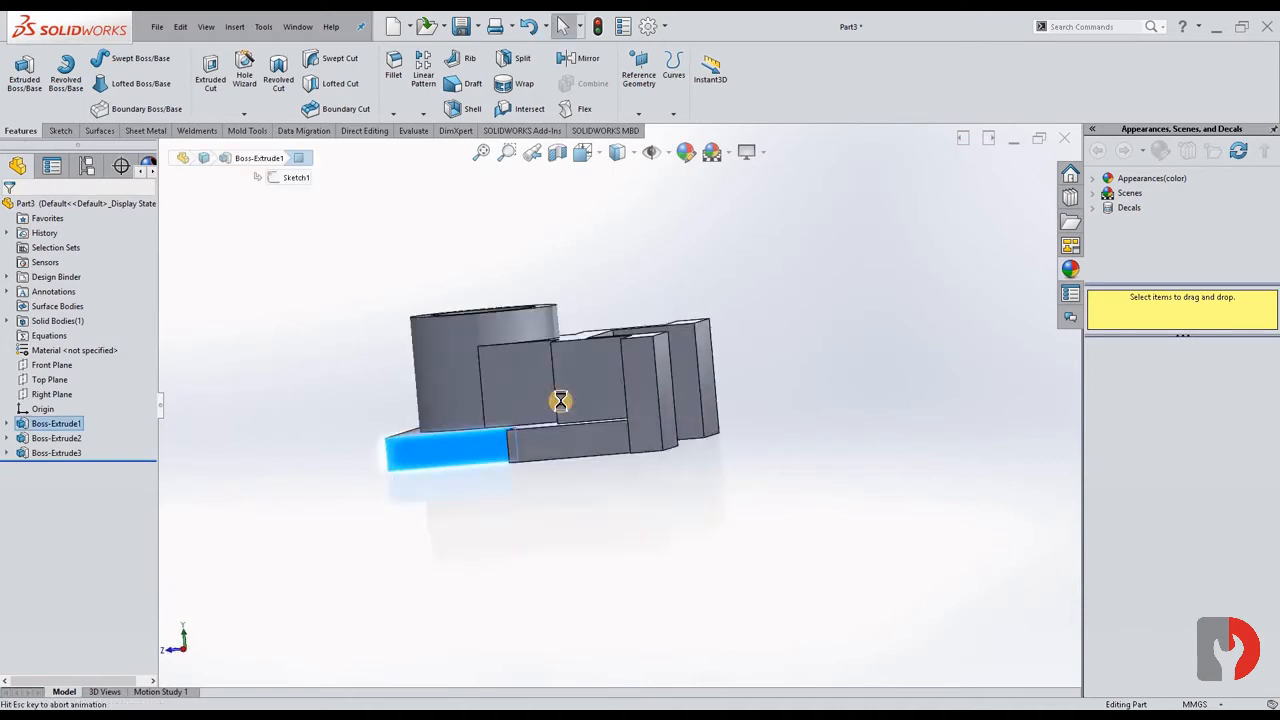
{"action": "scroll", "coordinate": [503, 374], "scroll_direction": "up", "scroll_amount": 3}
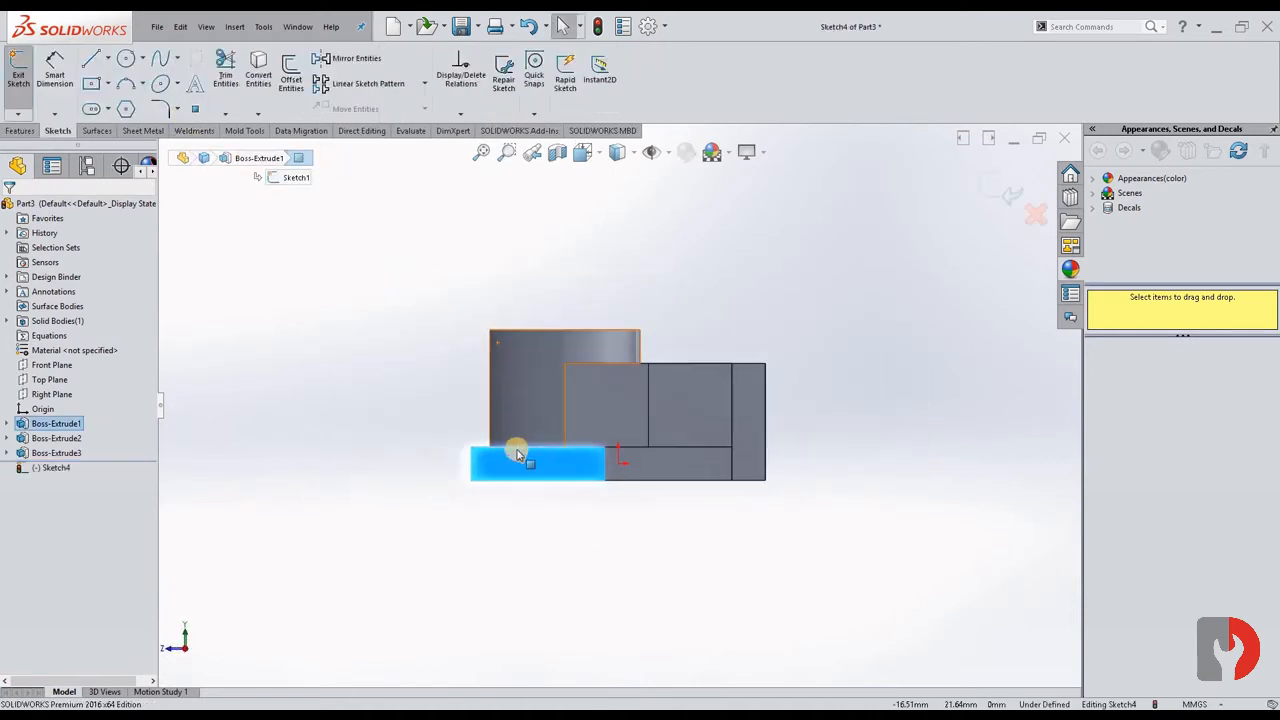
{"action": "scroll", "coordinate": [514, 449], "scroll_direction": "down", "scroll_amount": 2}
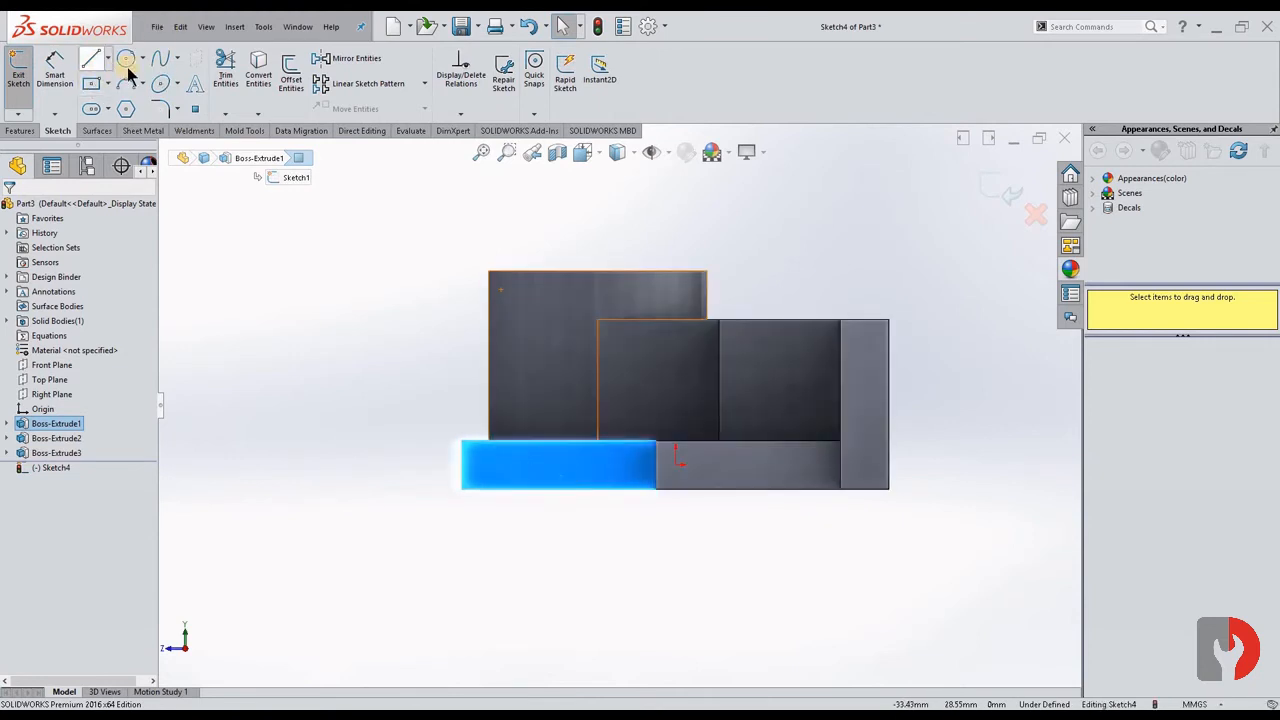
- Draw a circle below the plate and dimension its diameter as 20 mm
{"action": "scroll", "coordinate": [610, 600], "scroll_direction": "up", "scroll_amount": 3}
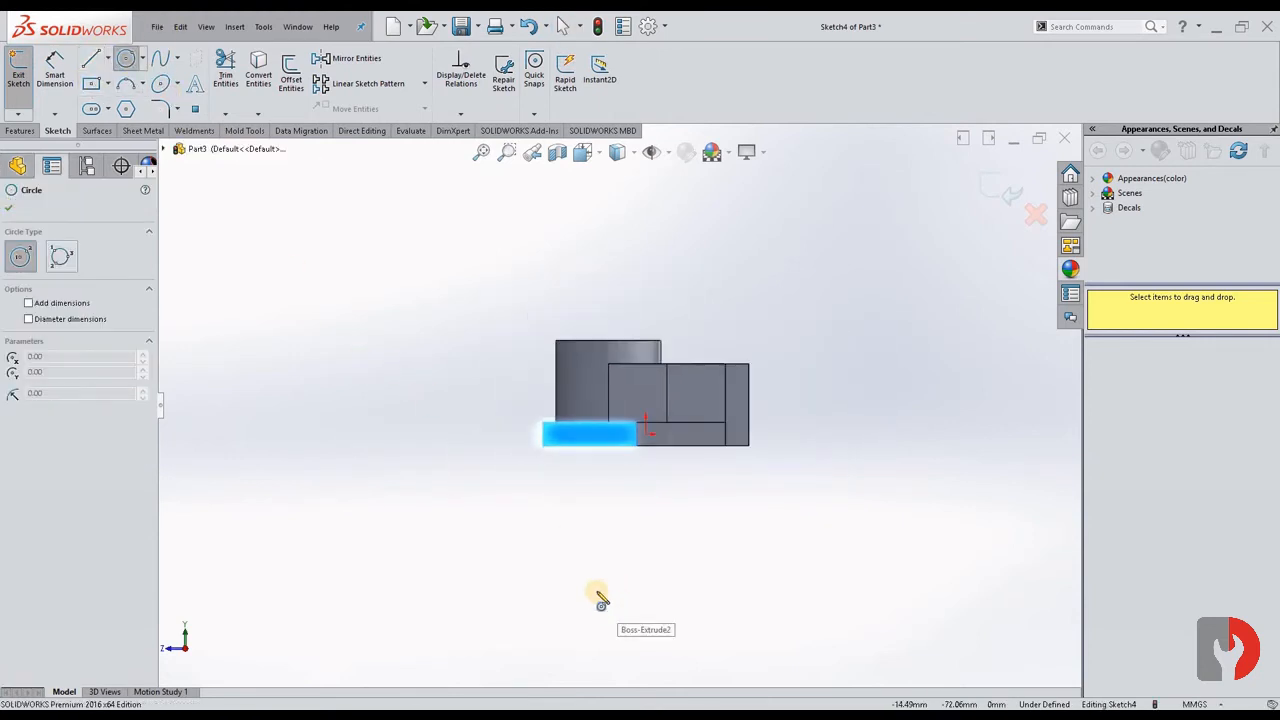
{"action": "left_click", "coordinate": [584, 476]}
{"action": "left_click", "coordinate": [581, 528]}
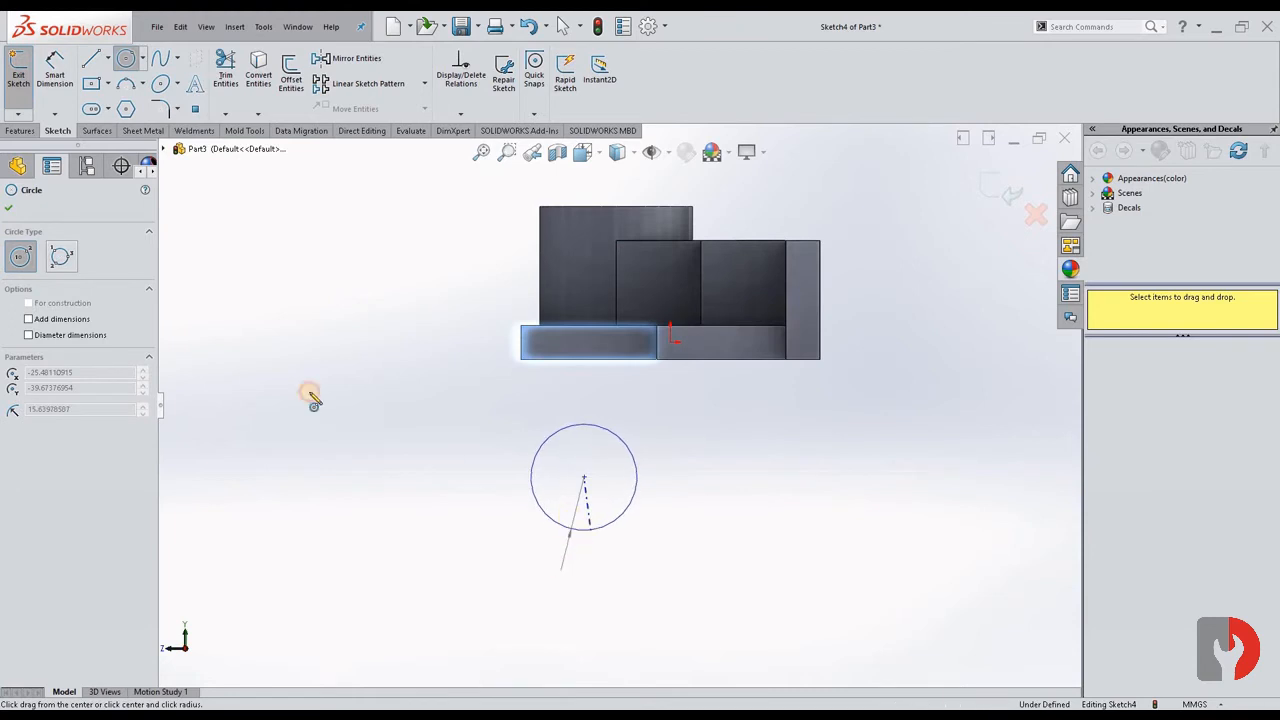
{"action": "key", "text": "Escape"}
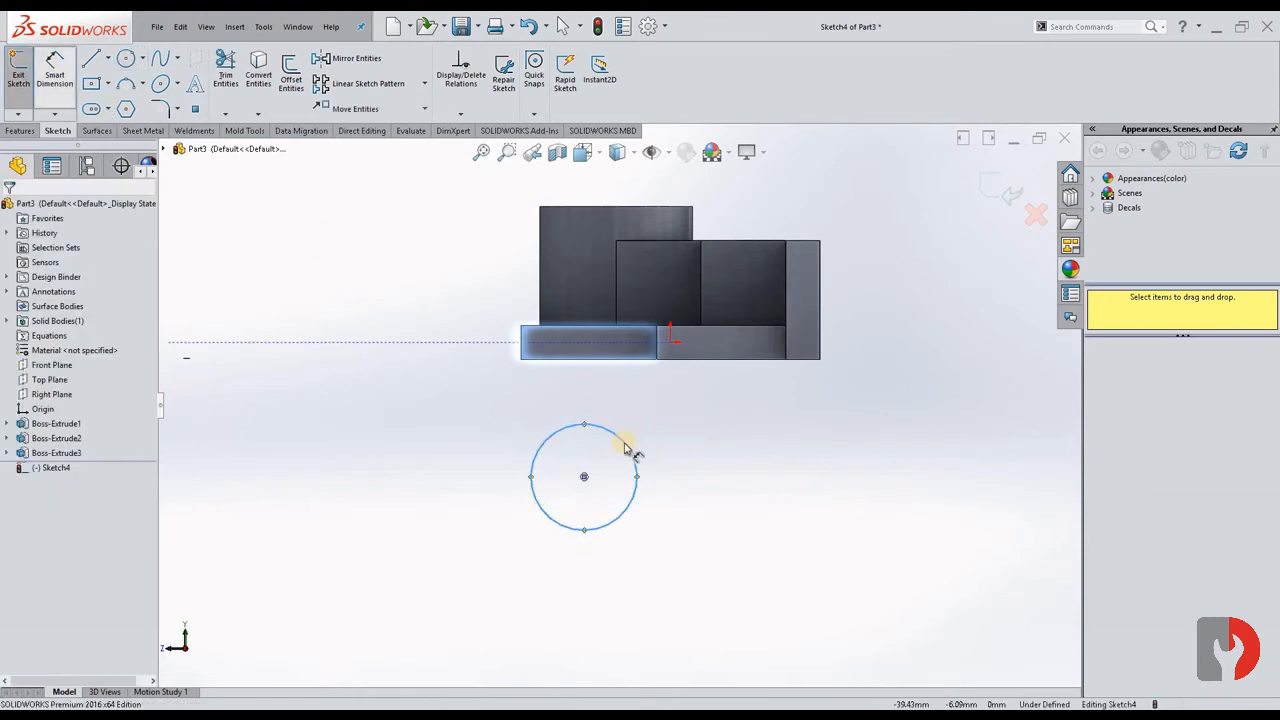
{"action": "left_click", "coordinate": [634, 496]}
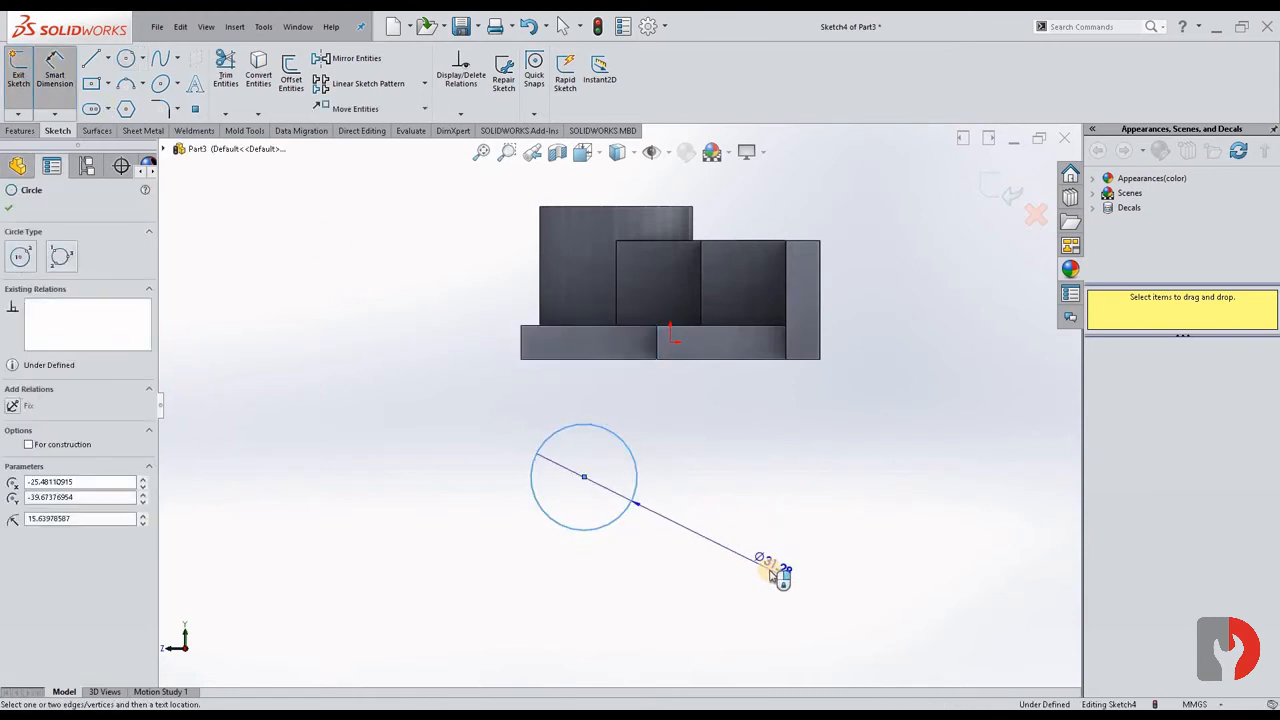
{"action": "left_click", "coordinate": [776, 573]}
{"action": "type", "text": "20"}
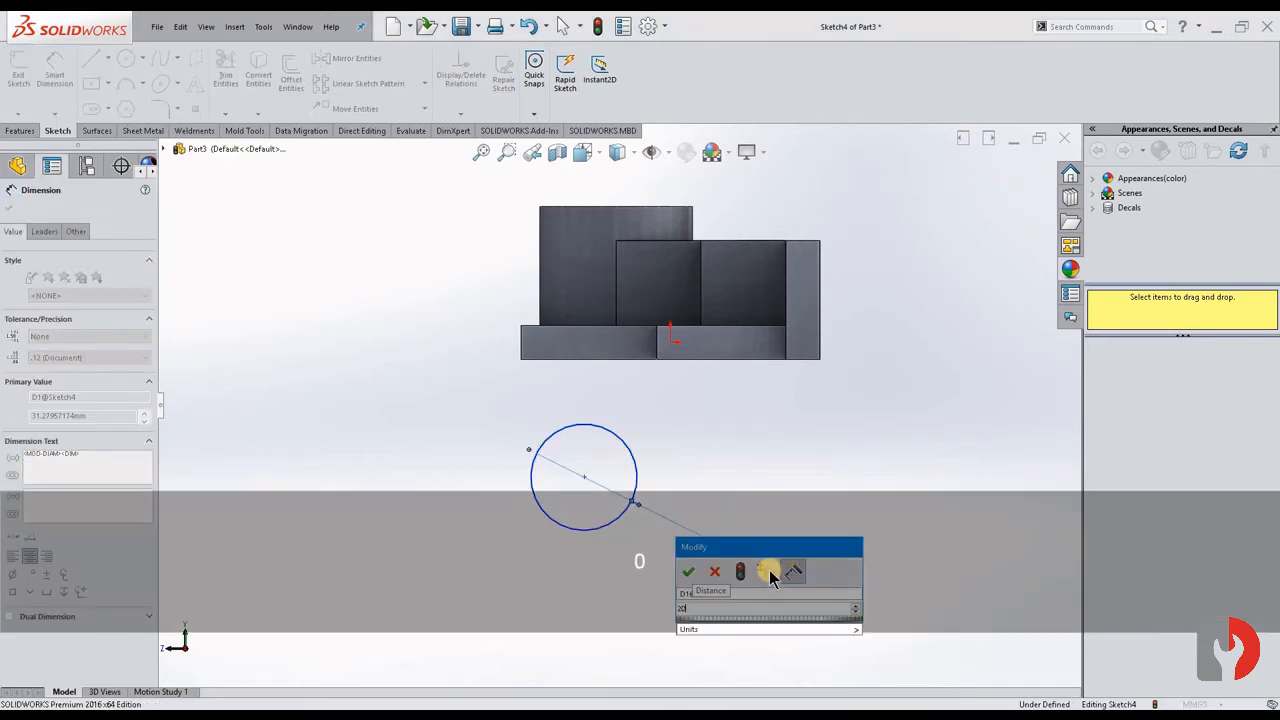
{"action": "key", "text": "Return"}
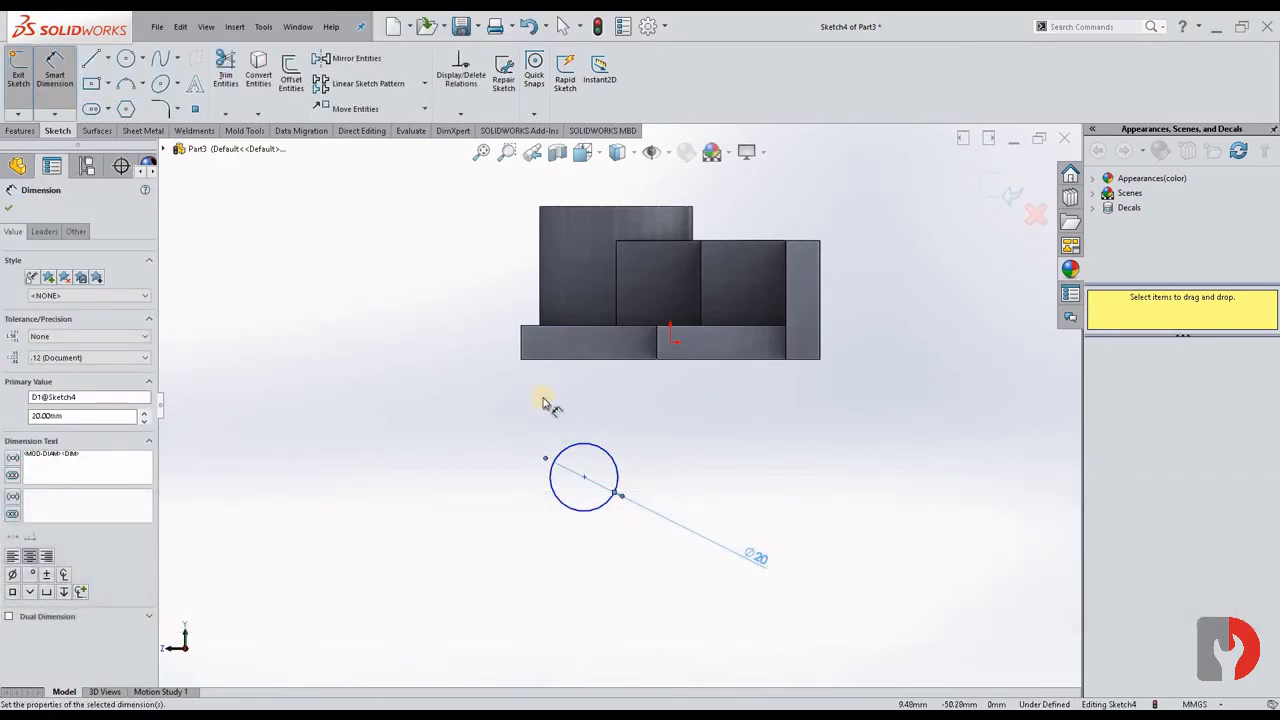
- Draw a larger circle concentric with the 20 mm circle and dimension its diameter as 38 mm
{"action": "left_click", "coordinate": [126, 57]}
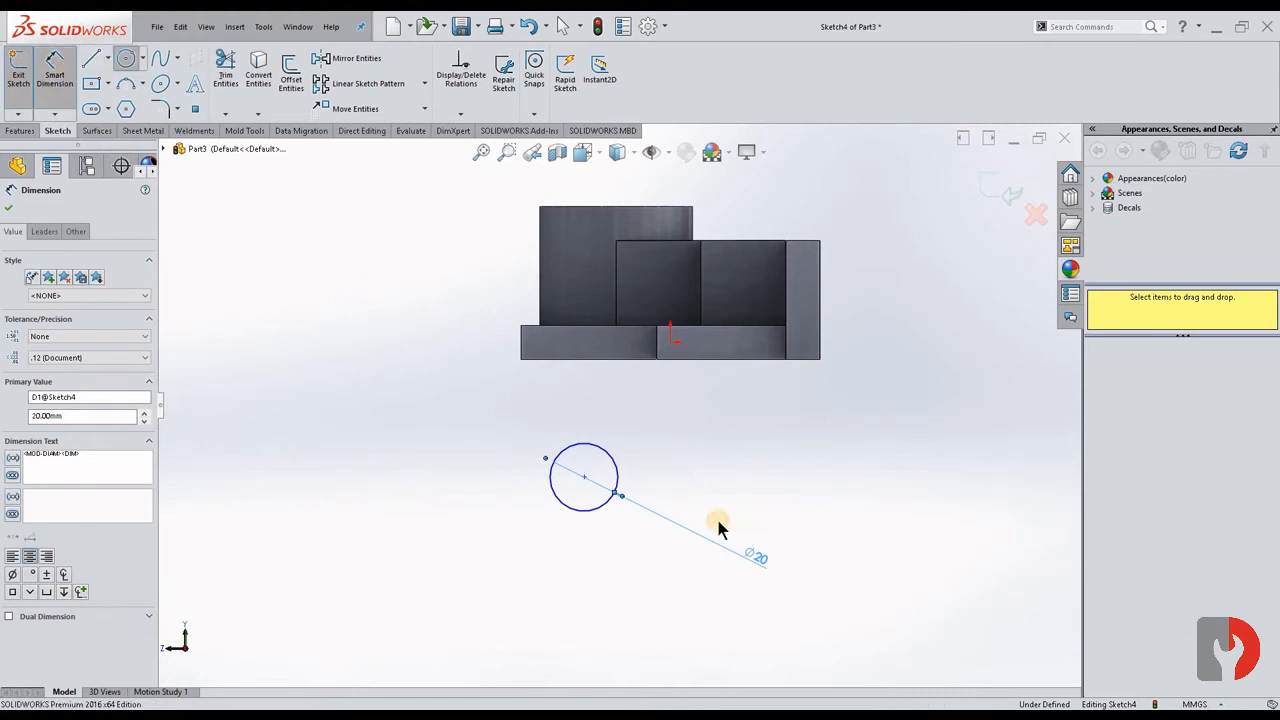
{"action": "left_click", "coordinate": [584, 476]}
{"action": "left_click", "coordinate": [562, 531]}
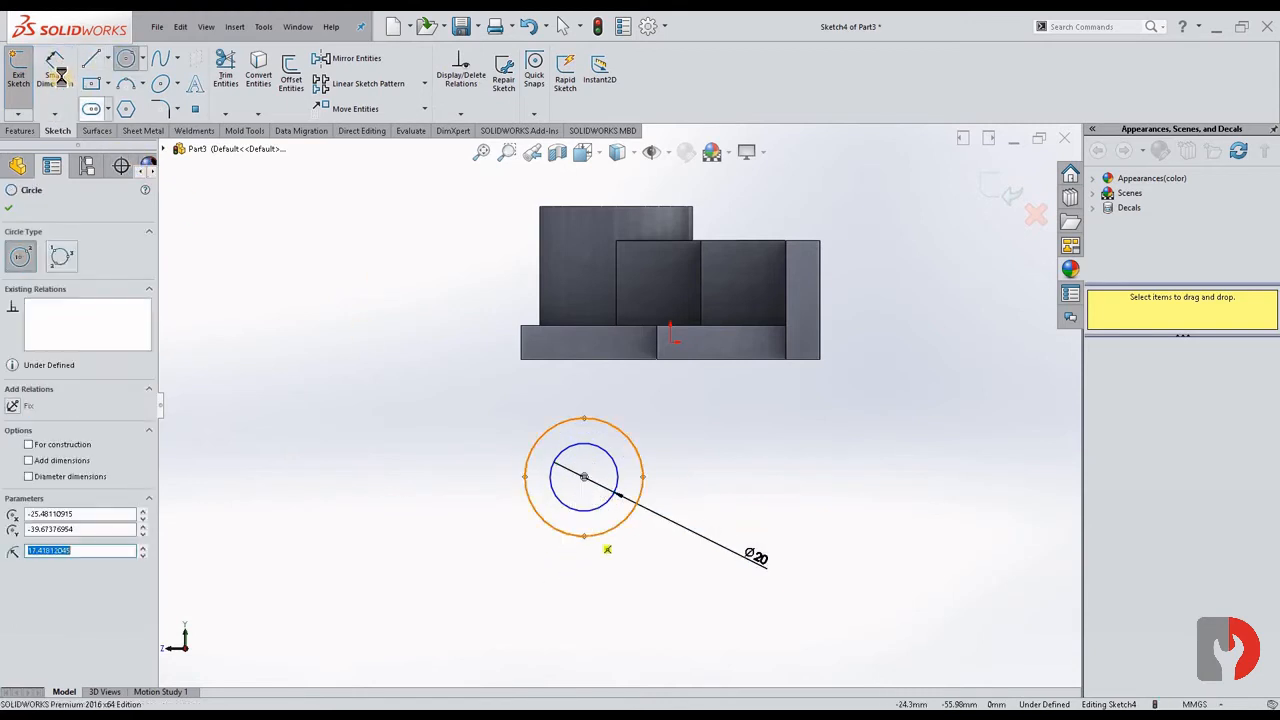
{"action": "left_click", "coordinate": [54, 83]}
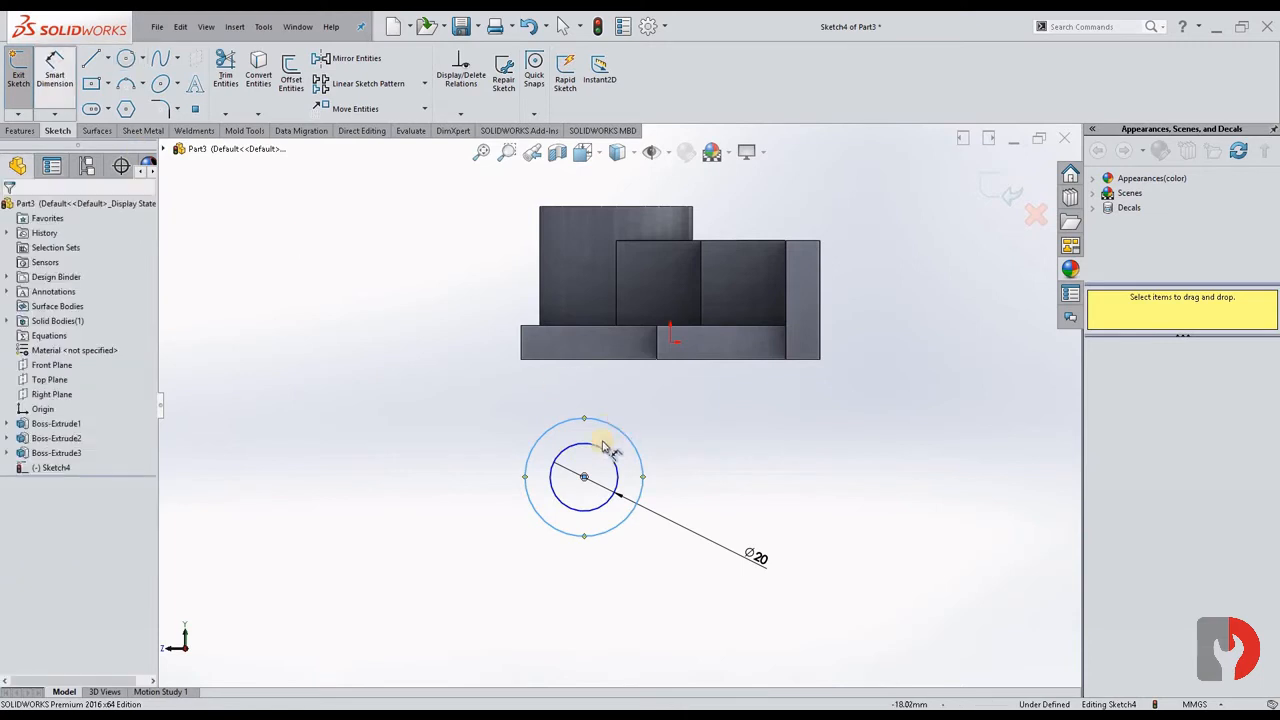
{"action": "left_click", "coordinate": [700, 462]}
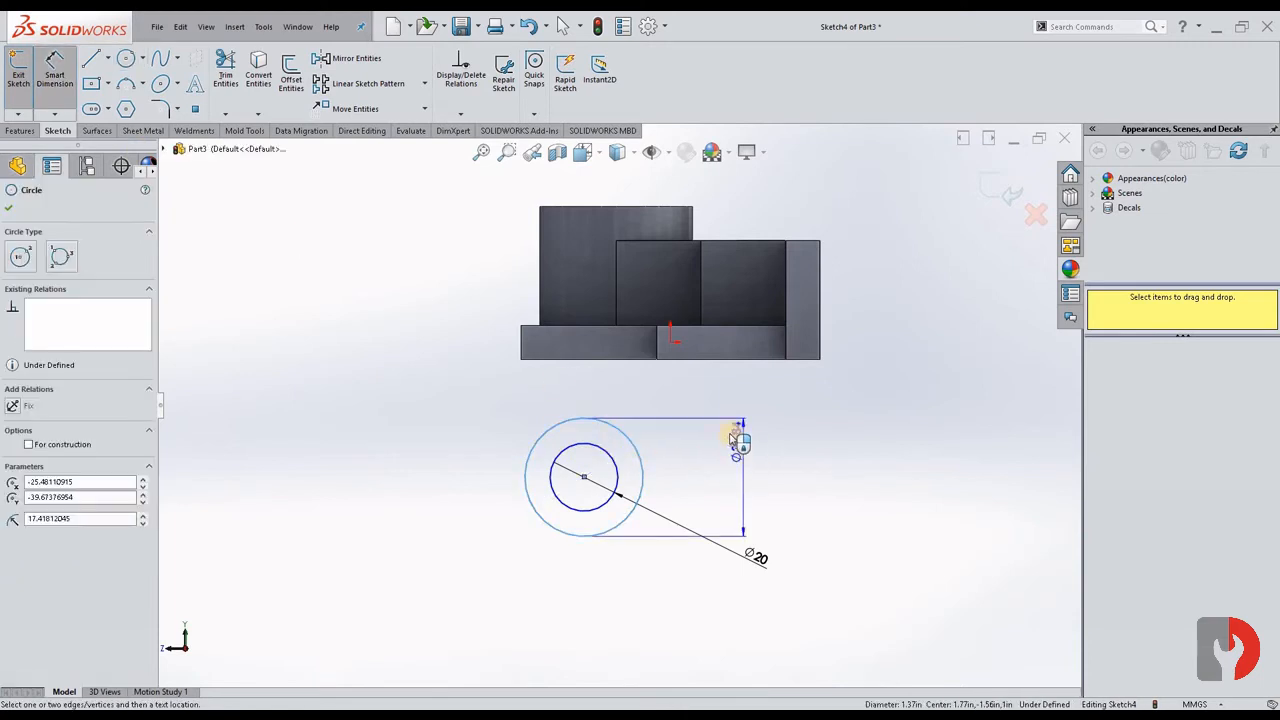
{"action": "left_click", "coordinate": [718, 474]}
{"action": "type", "text": "38"}
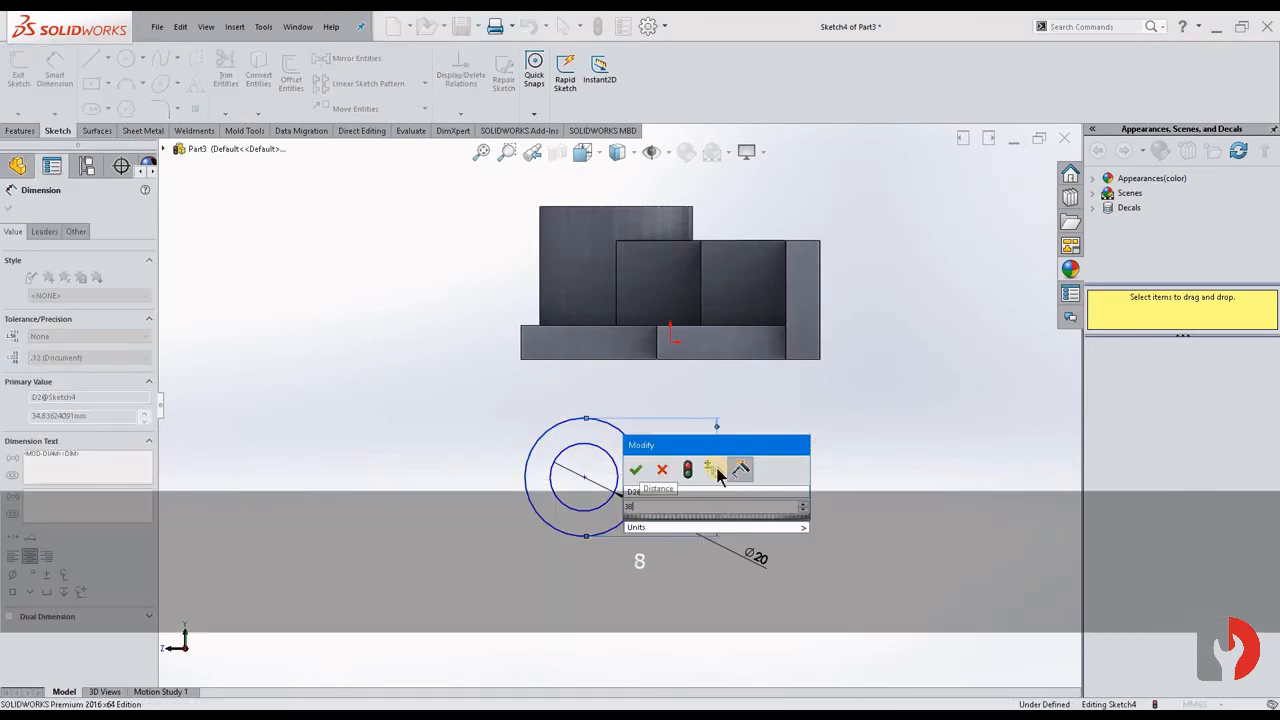
{"action": "key", "text": "Return"}
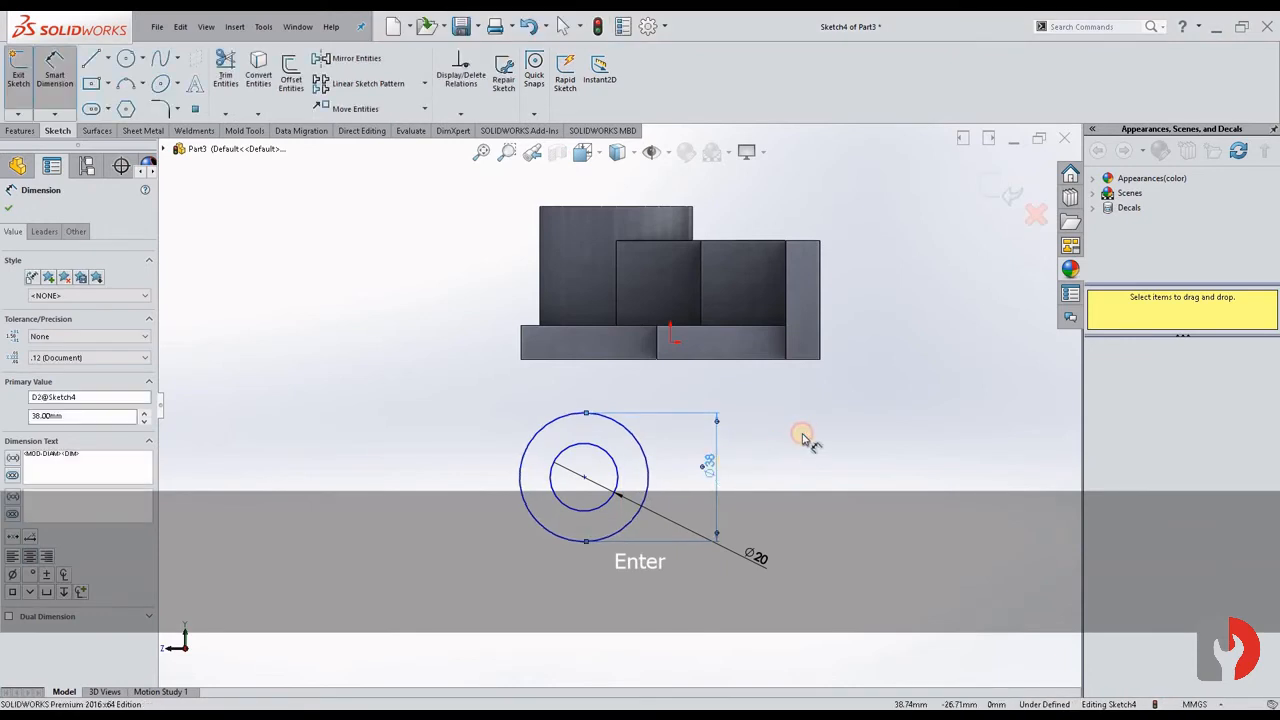
{"action": "left_click", "coordinate": [803, 438]}
{"action": "scroll", "coordinate": [640, 514], "scroll_direction": "up", "scroll_amount": 3}
{"action": "scroll", "coordinate": [564, 478], "scroll_direction": "down", "scroll_amount": 3}
{"action": "key", "text": "Escape"}
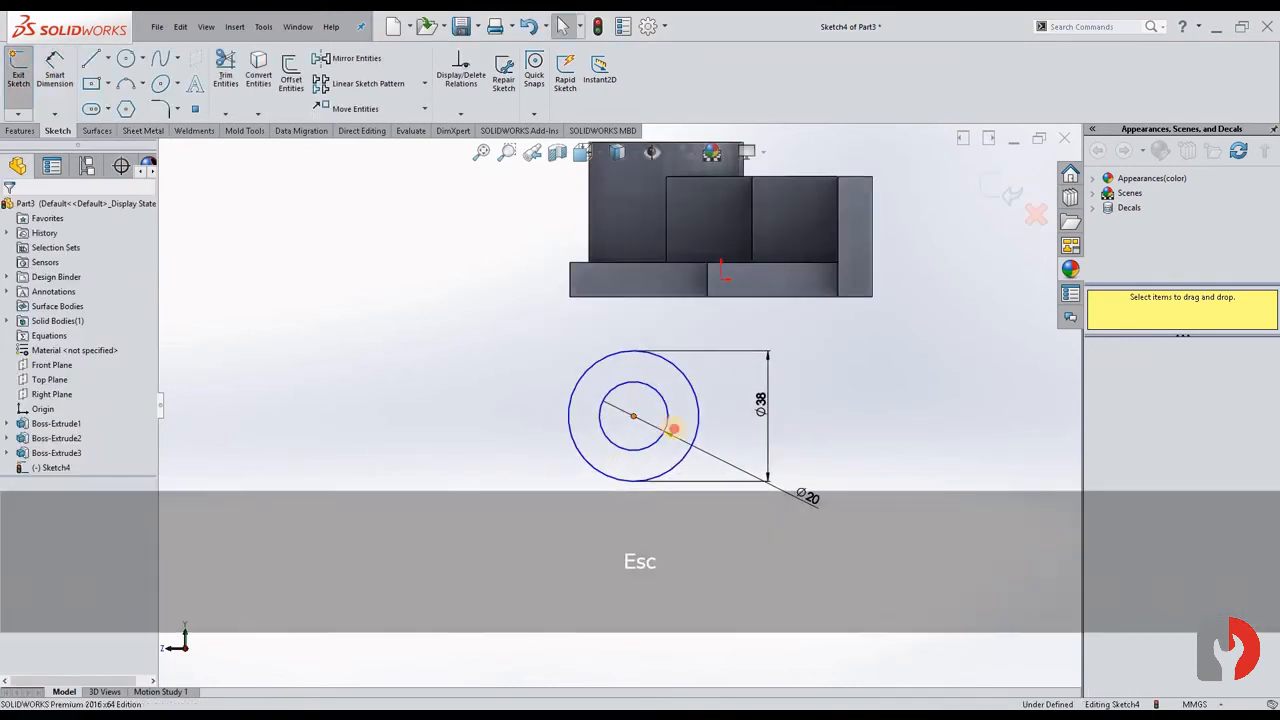
- Shift the concentric circles slightly toward the plate's middle and draw a line from the plate's lower outer corner to the outer circle
{"action": "left_click_drag", "start_coordinate": [633, 415], "coordinate": [665, 427]}
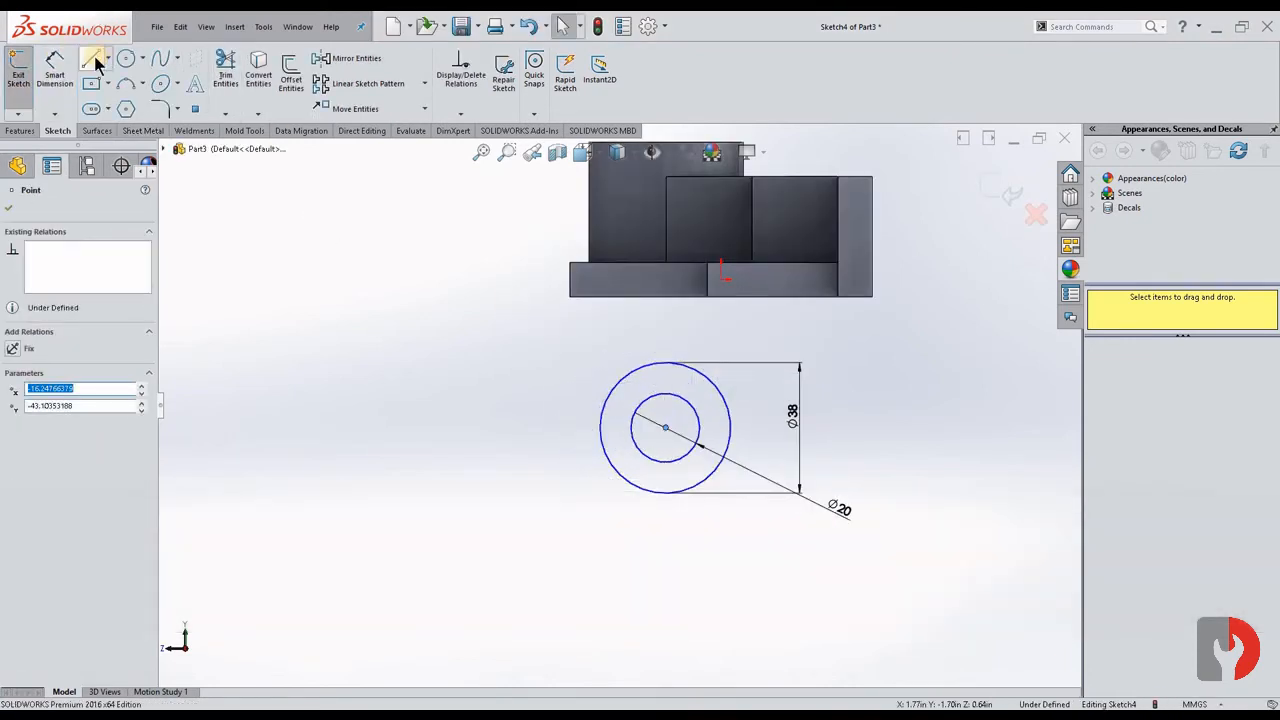
{"action": "key", "text": "l"}
{"action": "left_click", "coordinate": [570, 296]}
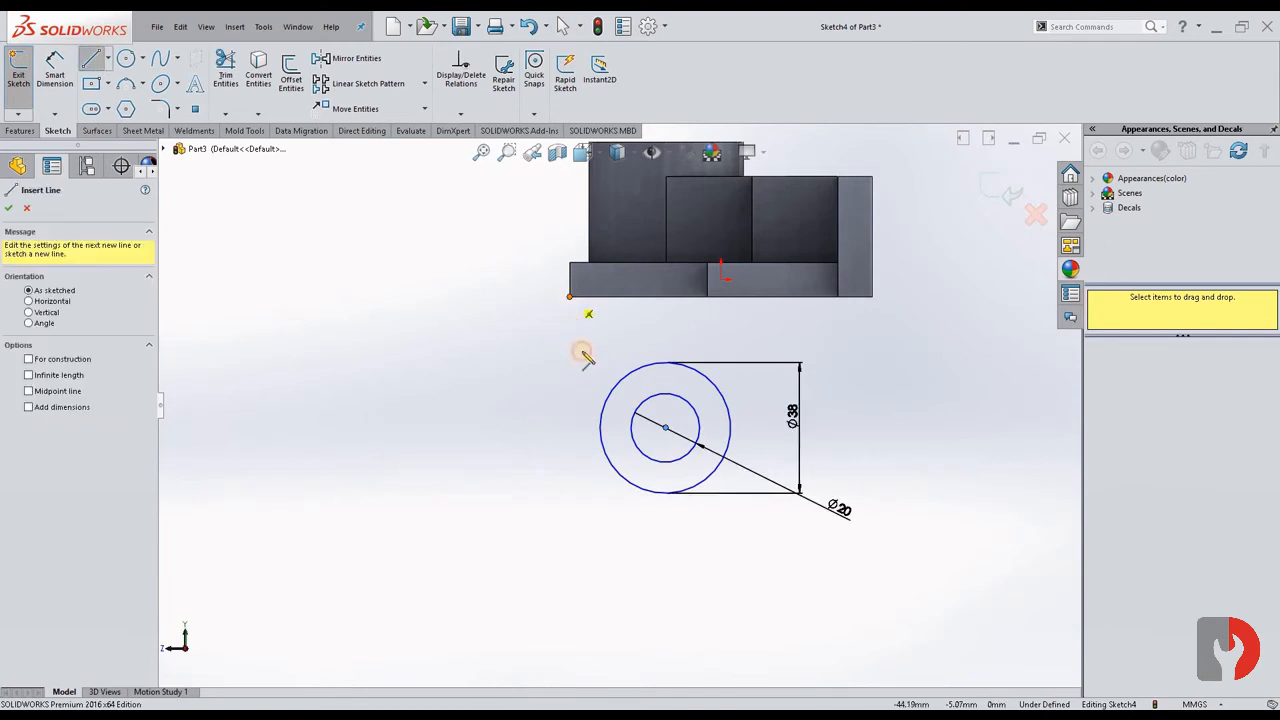
{"action": "left_click", "coordinate": [601, 442]}
{"action": "key", "text": "Escape"}
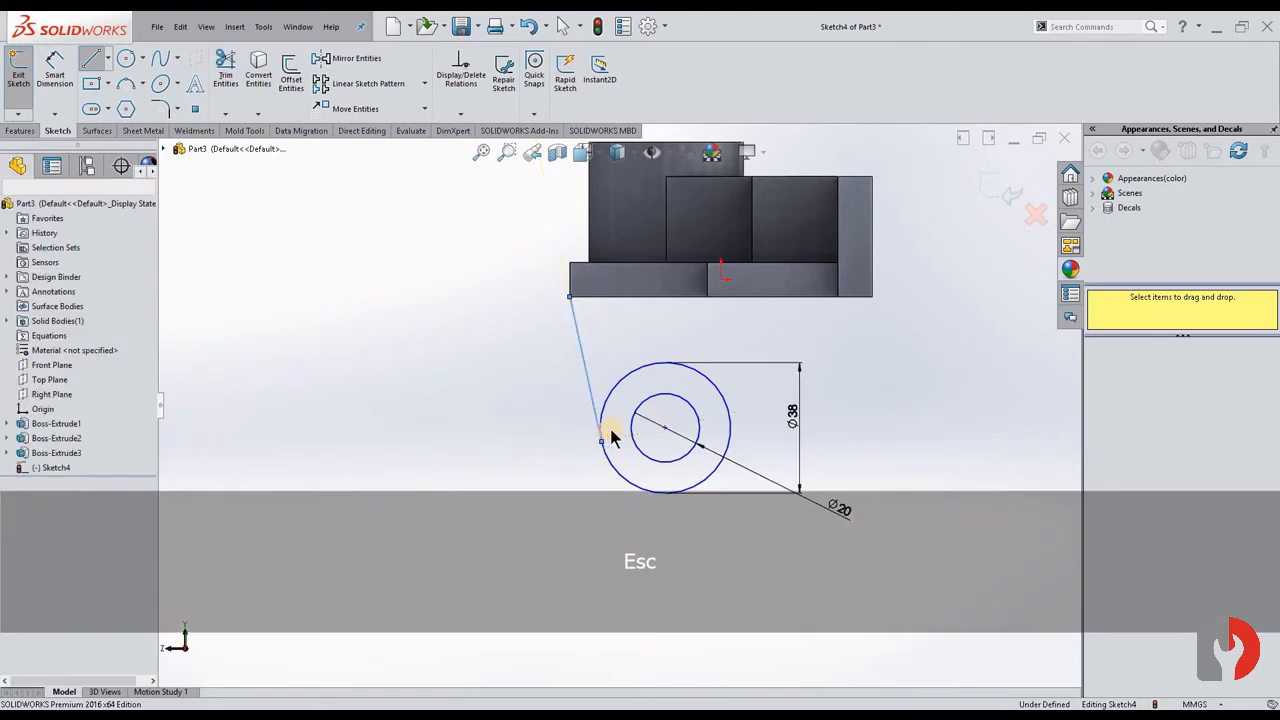
- Draw a slanted line about 45 mm long from the outer circle's opposite side up to the plate's bottom edge
{"action": "left_click", "coordinate": [90, 58]}
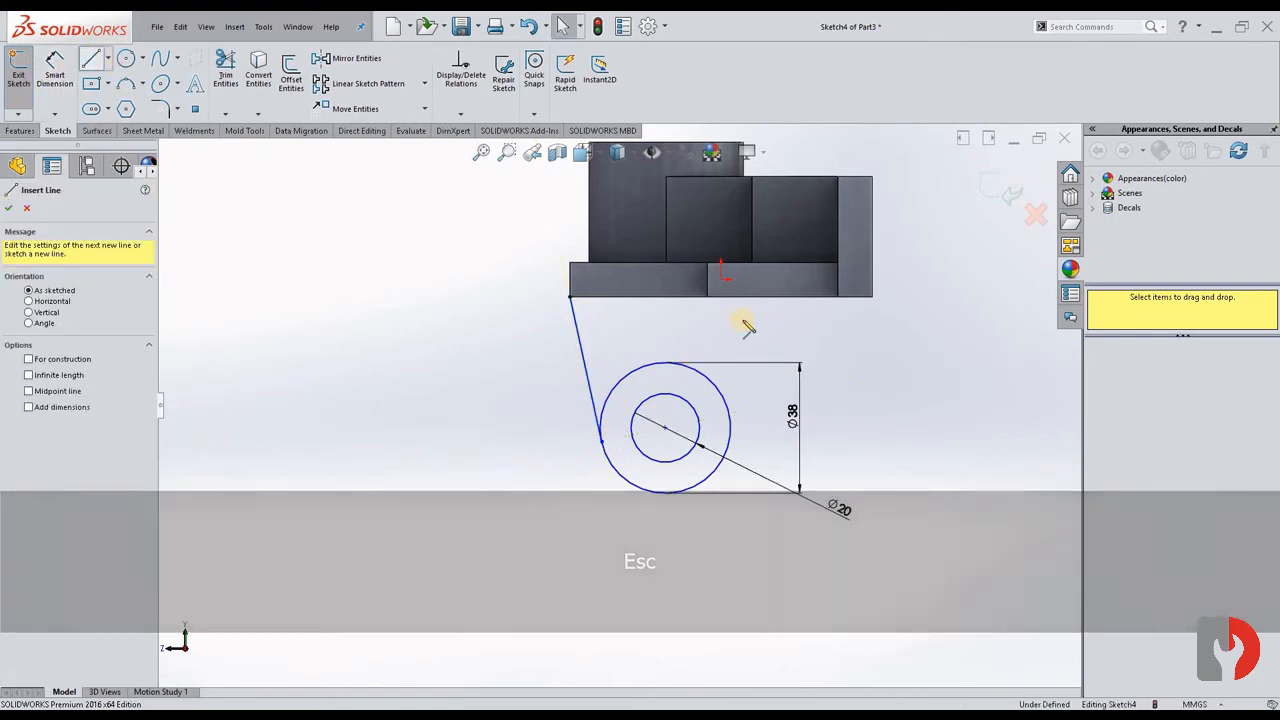
{"action": "left_click", "coordinate": [731, 441]}
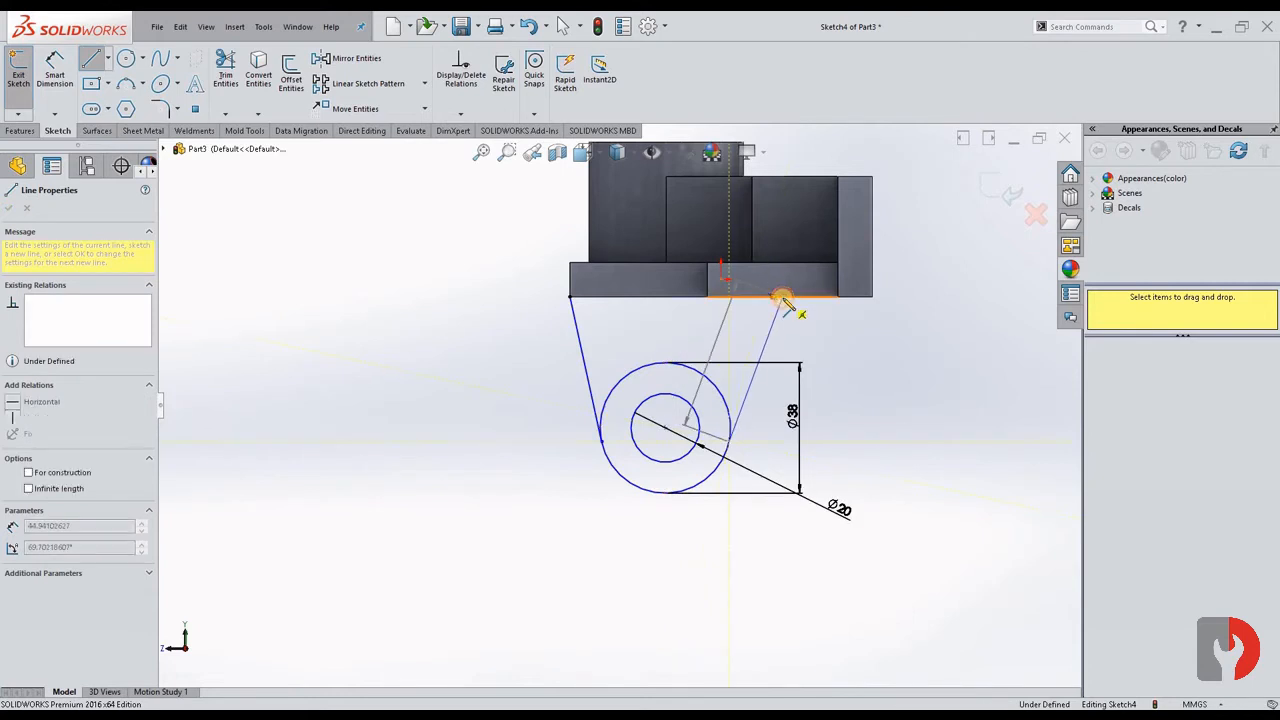
{"action": "left_click", "coordinate": [782, 297]}
{"action": "key", "text": "Escape"}
- Dimension the horizontal distance between the plate's outer vertical edge and the circles' centre as 28 mm
{"action": "scroll", "coordinate": [748, 330], "scroll_direction": "up", "scroll_amount": 3}
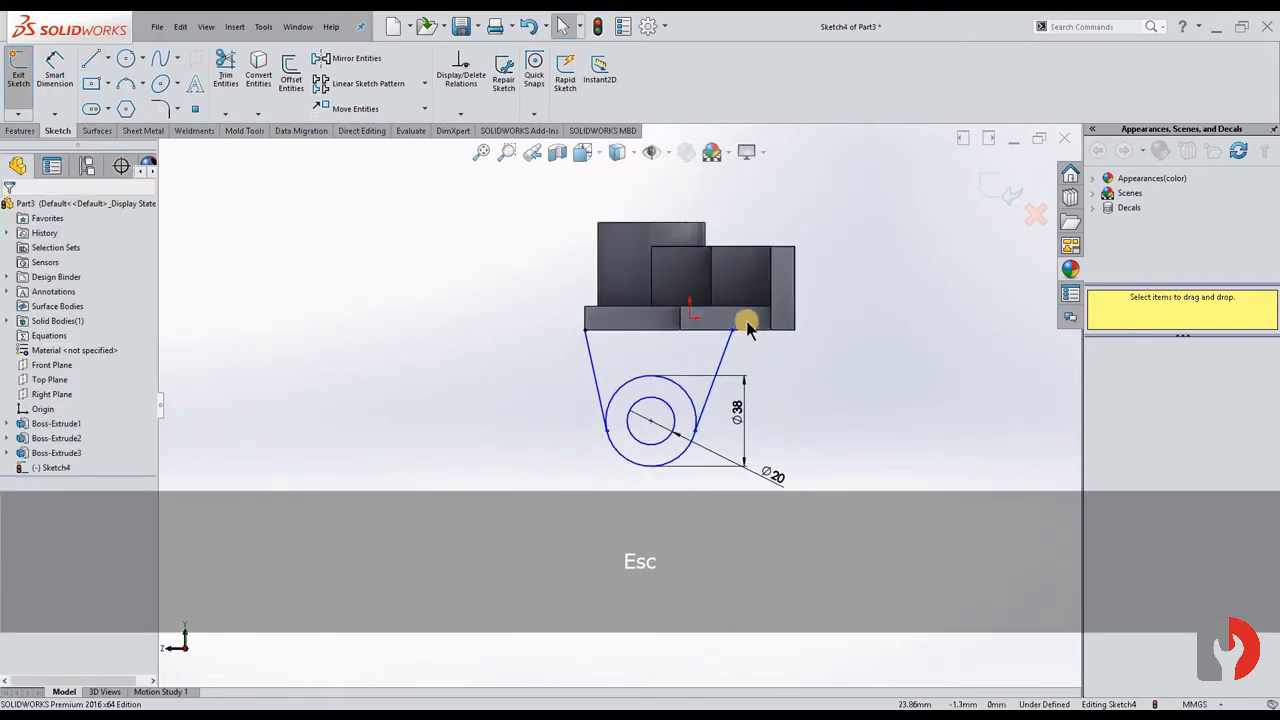
{"action": "scroll", "coordinate": [748, 328], "scroll_direction": "down", "scroll_amount": 2}
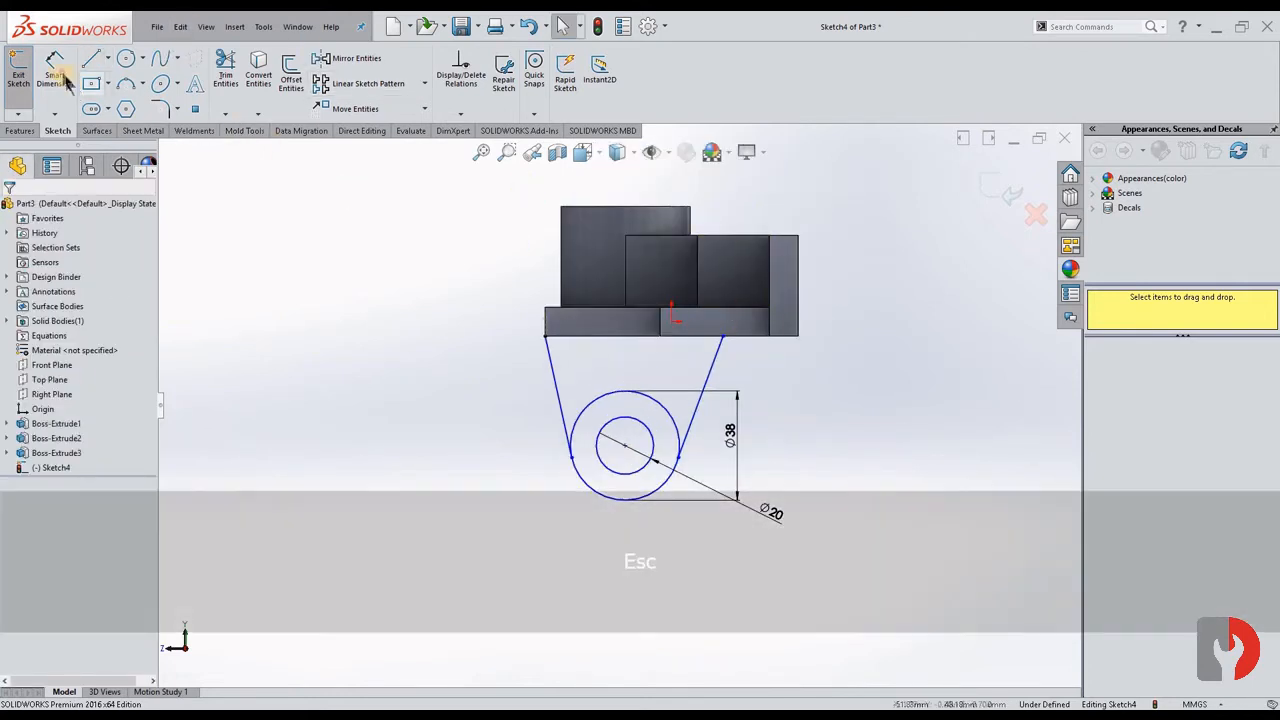
{"action": "left_click", "coordinate": [60, 78]}
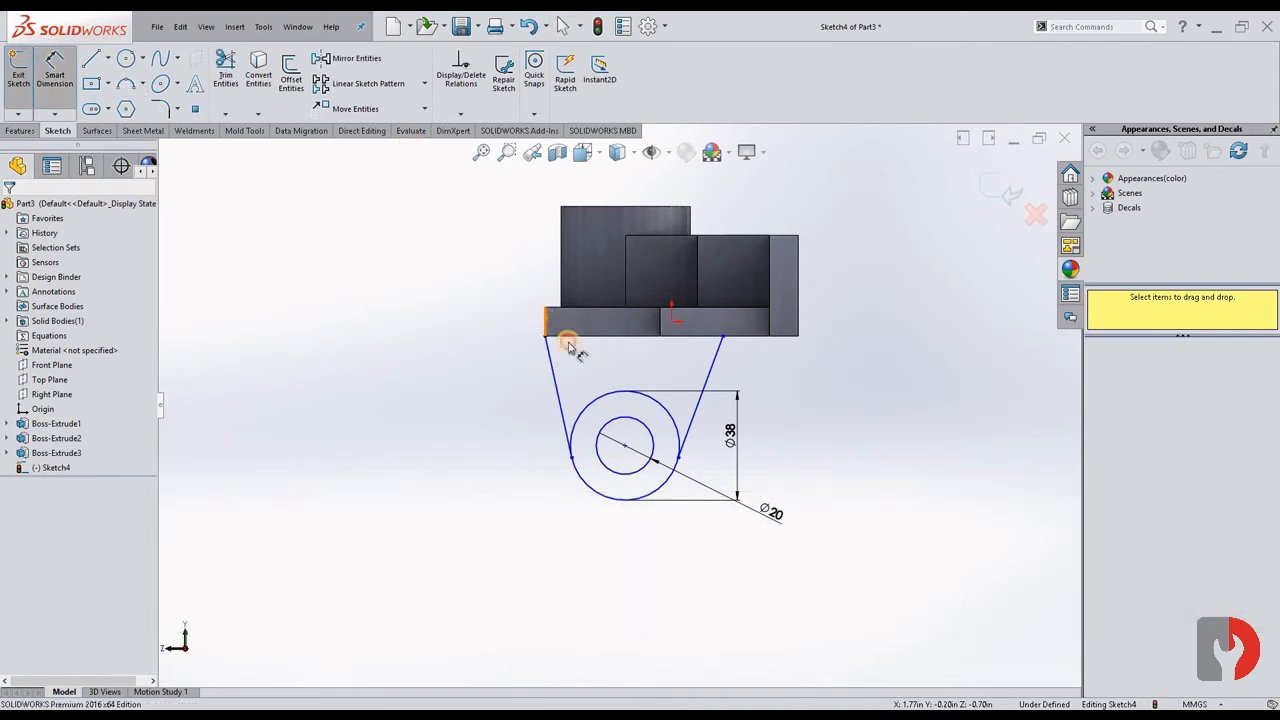
{"action": "left_click", "coordinate": [567, 344]}
{"action": "left_click", "coordinate": [625, 447]}
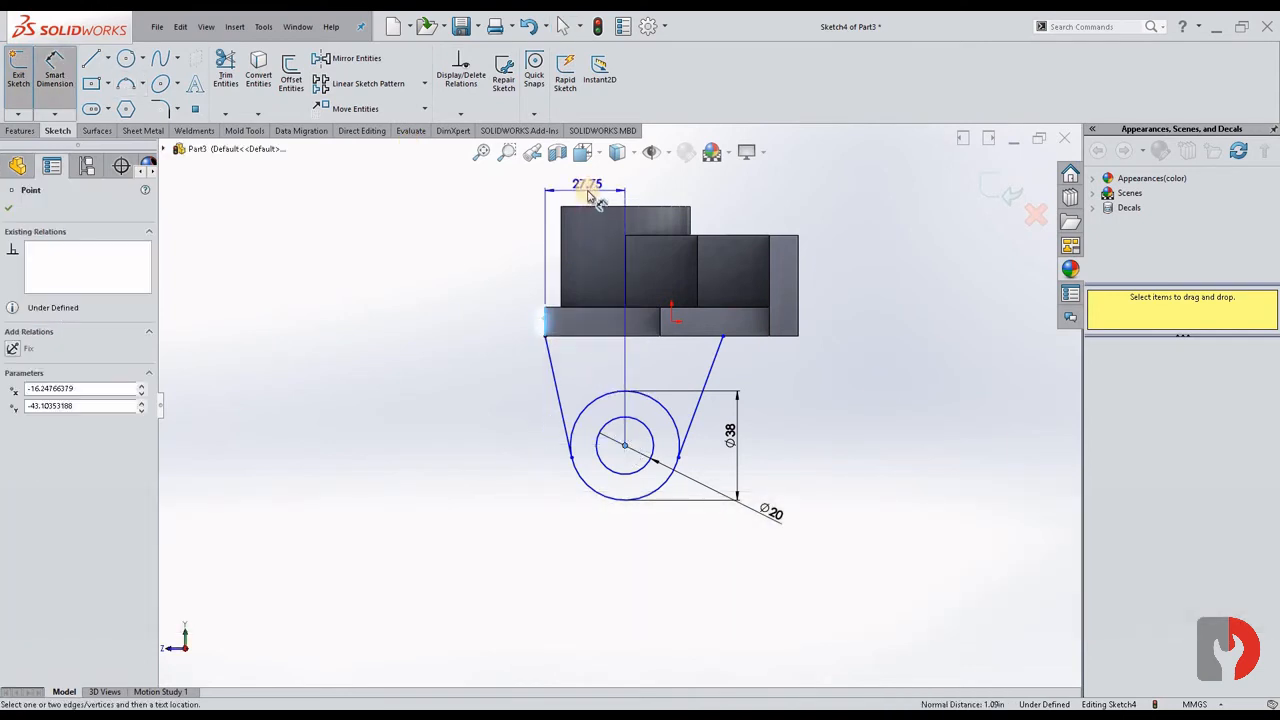
{"action": "left_click", "coordinate": [587, 190]}
{"action": "type", "text": "28"}
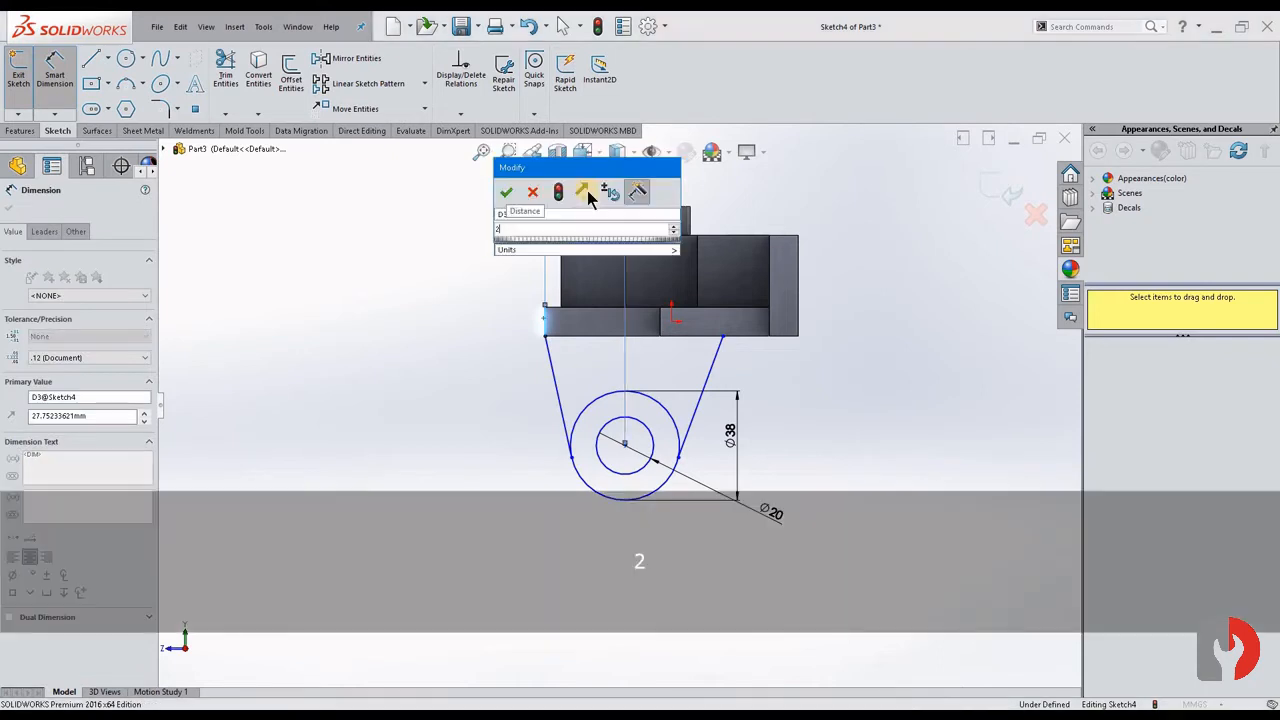
{"action": "key", "text": "Return"}
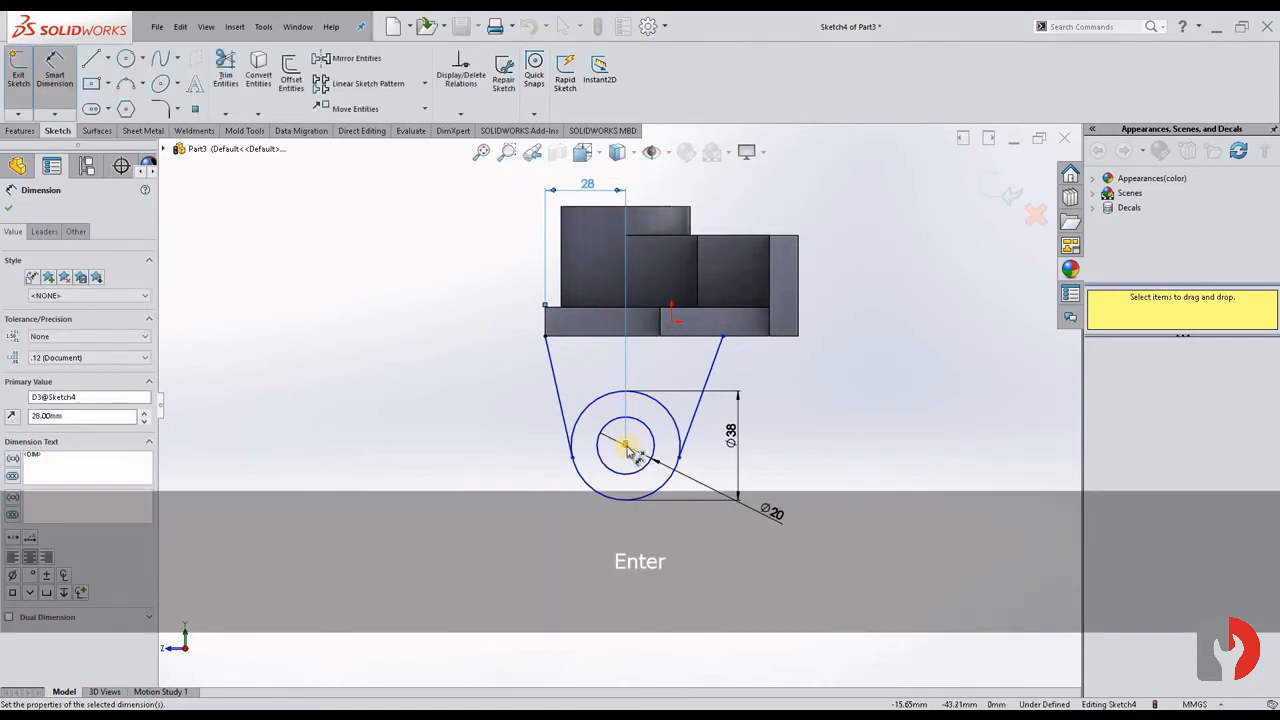
- Dimension the horizontal distance between the circles' centre and the slanted line's upper endpoint as 33 mm
{"action": "left_click", "coordinate": [625, 447]}
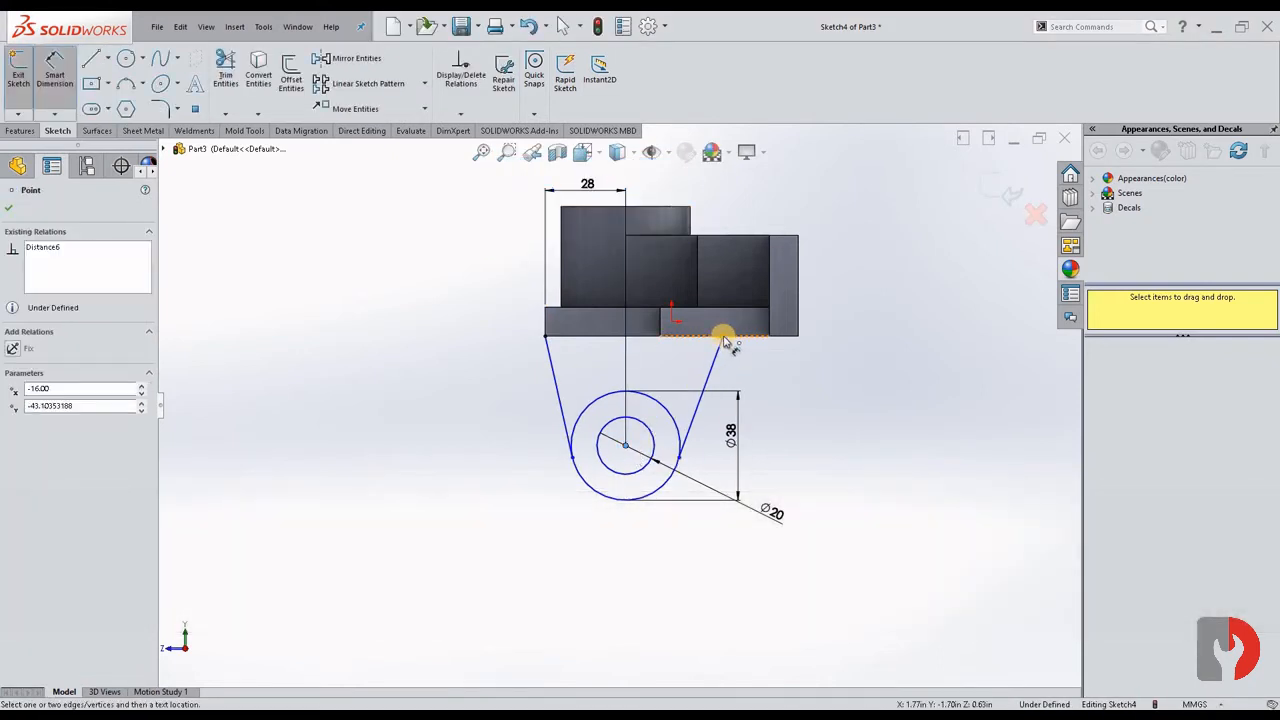
{"action": "left_click", "coordinate": [720, 336]}
{"action": "left_click", "coordinate": [676, 186]}
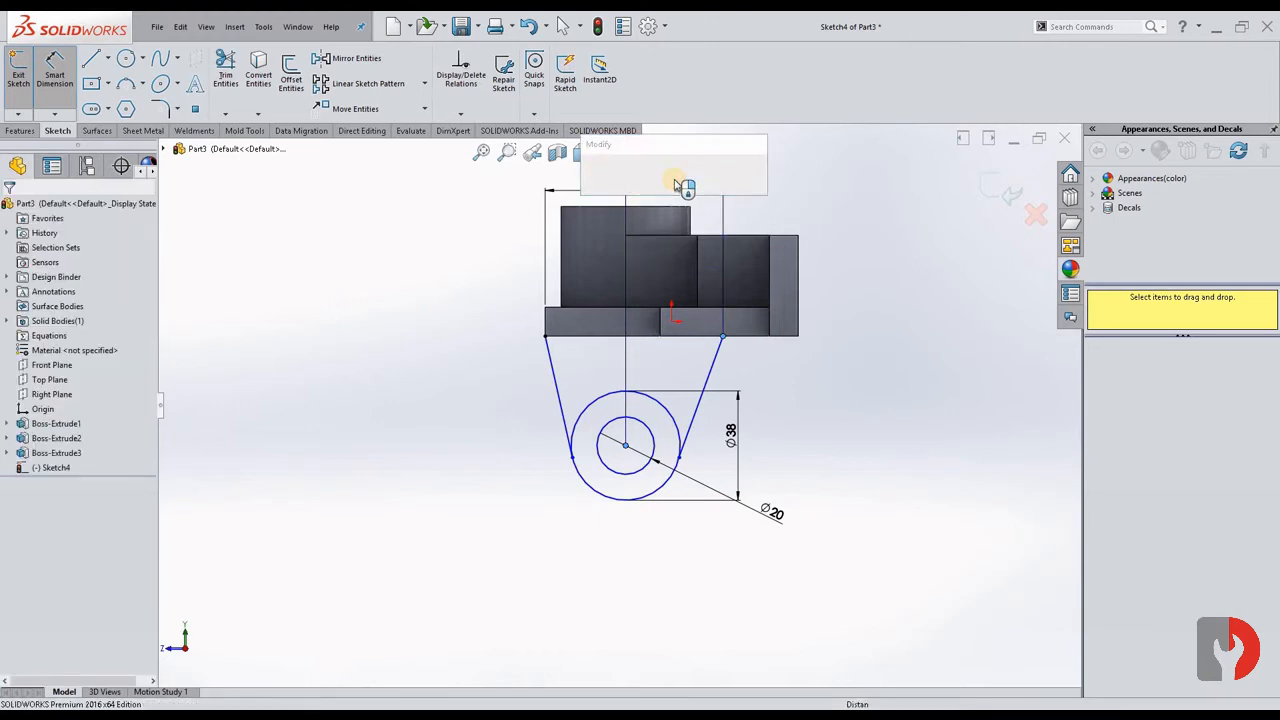
{"action": "key", "text": "Return"}
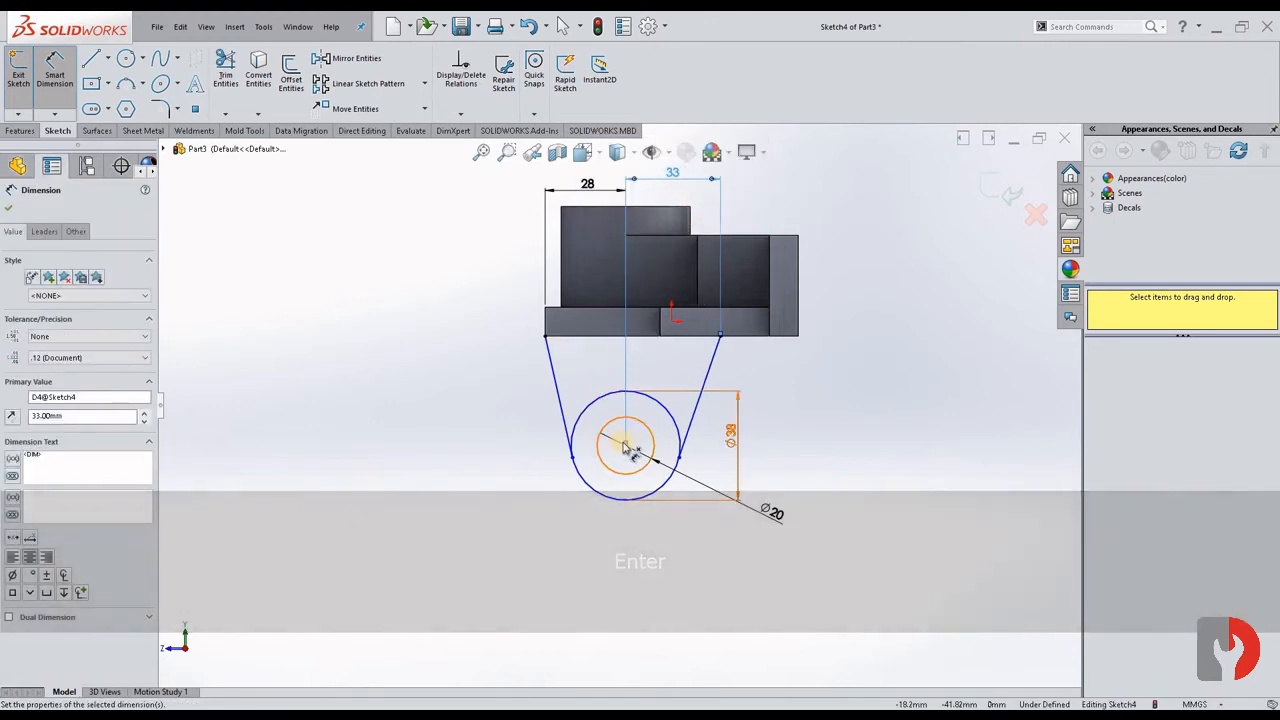
- Dimension the vertical distance from the plate's bottom edge to the circles' centre as 56 mm
{"action": "left_click", "coordinate": [616, 341]}
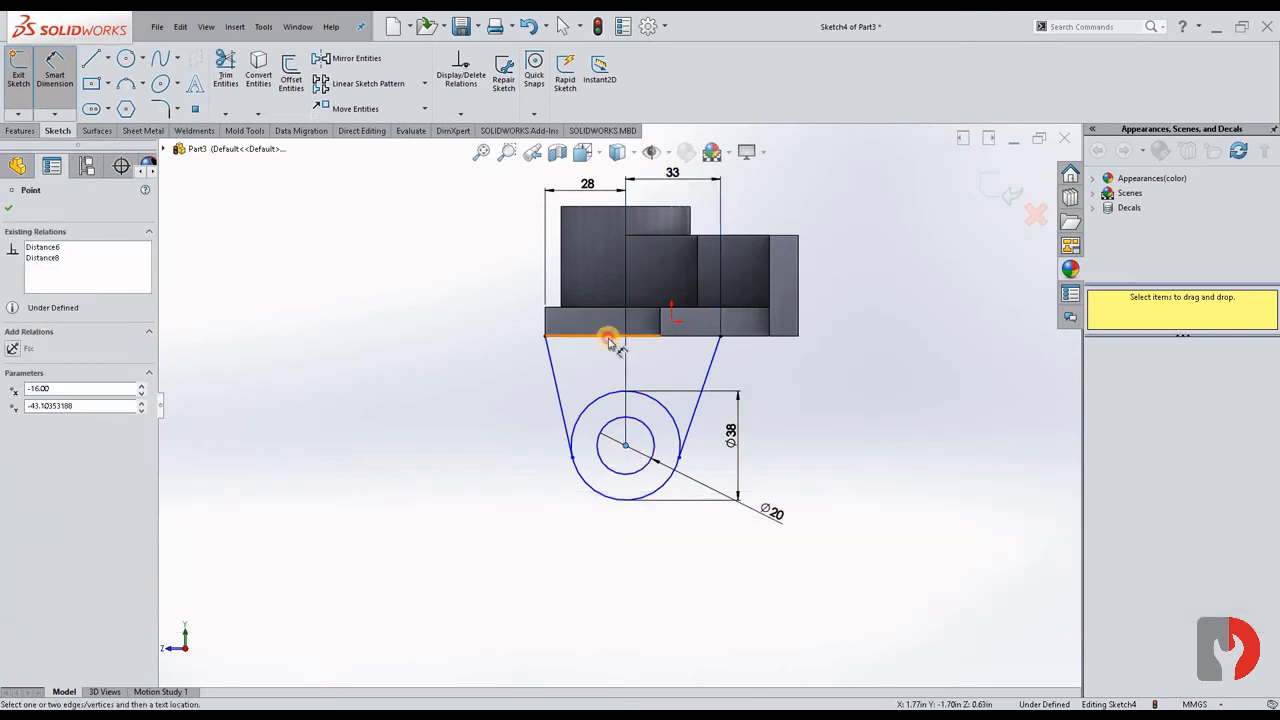
{"action": "left_click", "coordinate": [425, 395]}
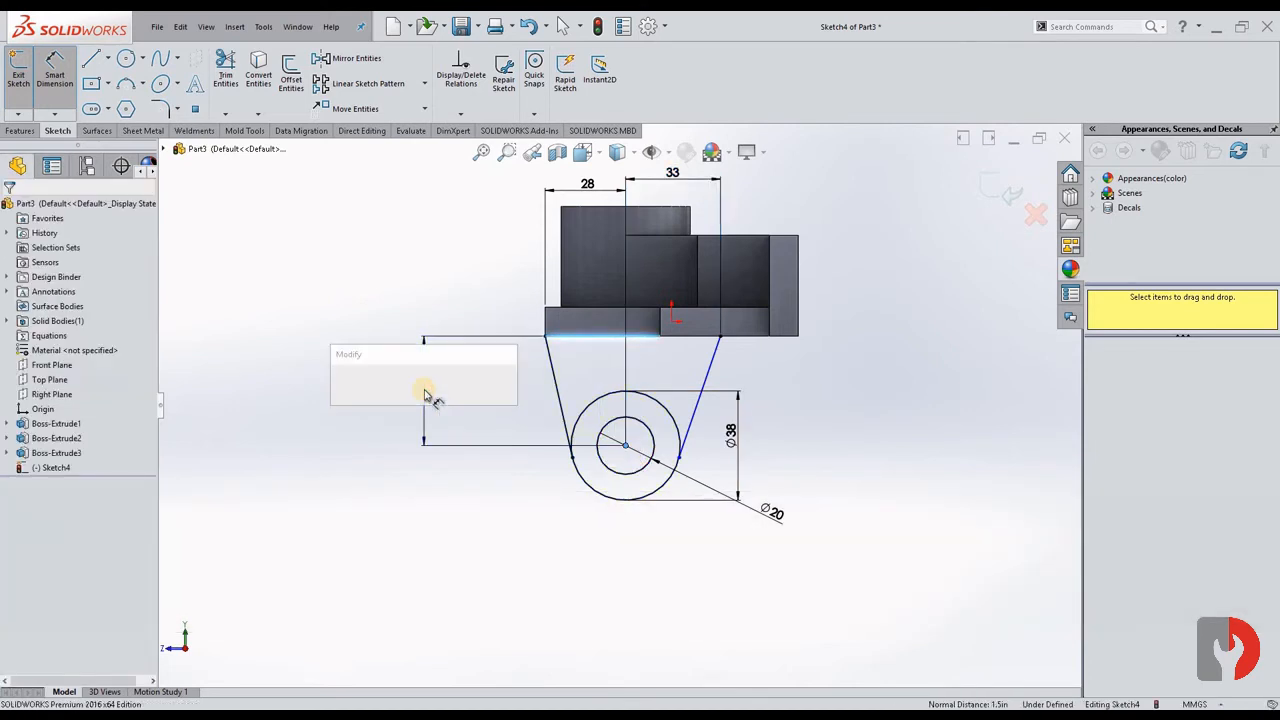
{"action": "type", "text": "56"}
{"action": "key", "text": "Return"}
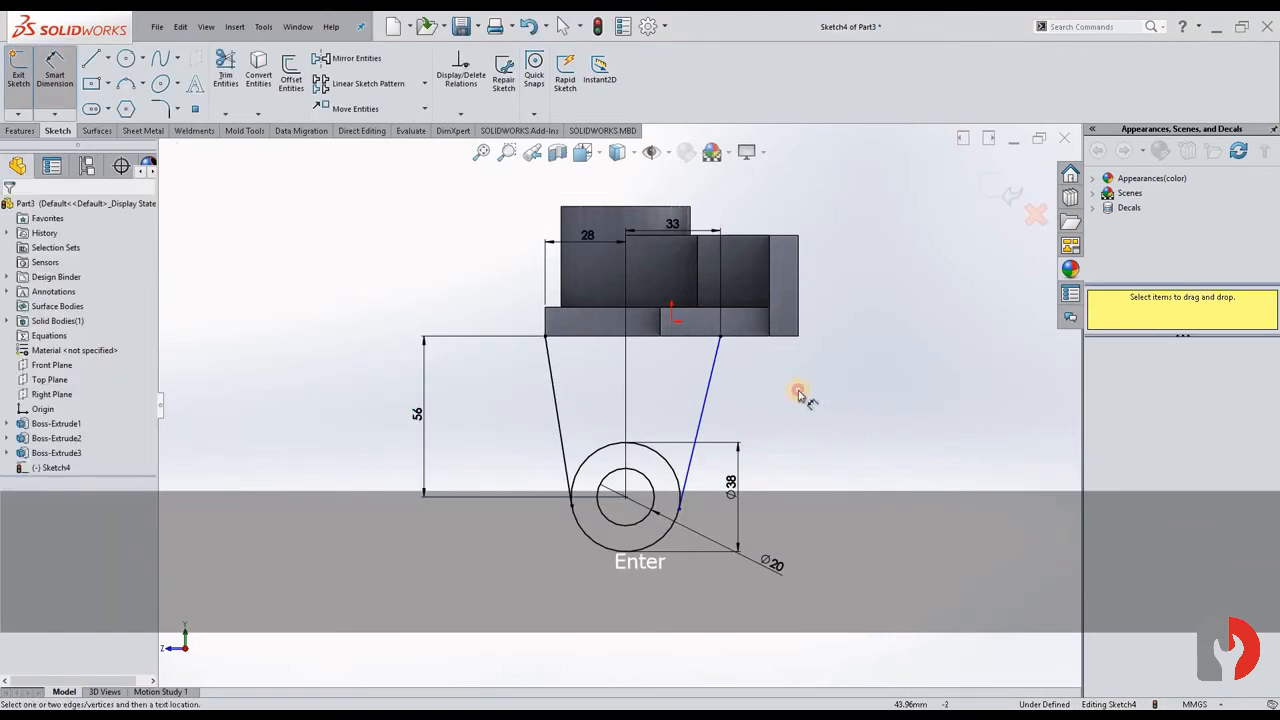
{"action": "scroll", "coordinate": [705, 570], "scroll_direction": "down", "scroll_amount": 3}
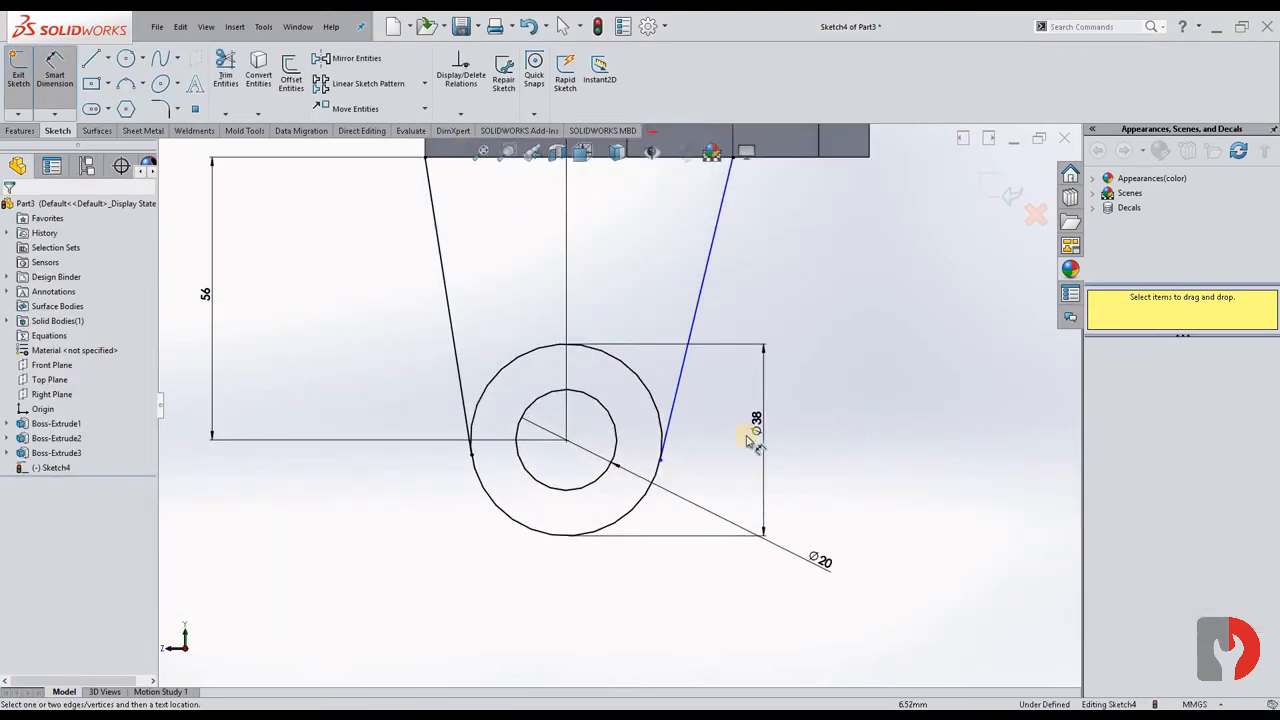
{"action": "key", "text": "Escape"}
{"action": "left_click", "coordinate": [659, 433]}
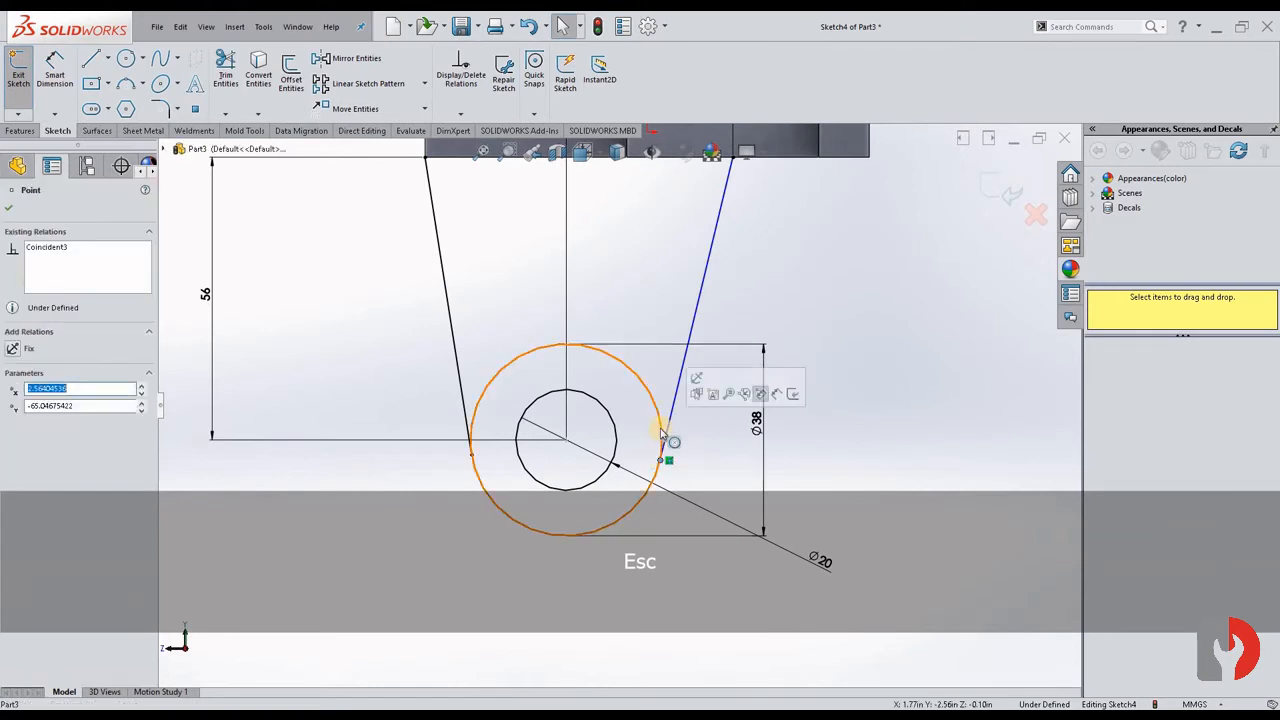
{"action": "left_click", "coordinate": [660, 458], "text": "ctrl"}
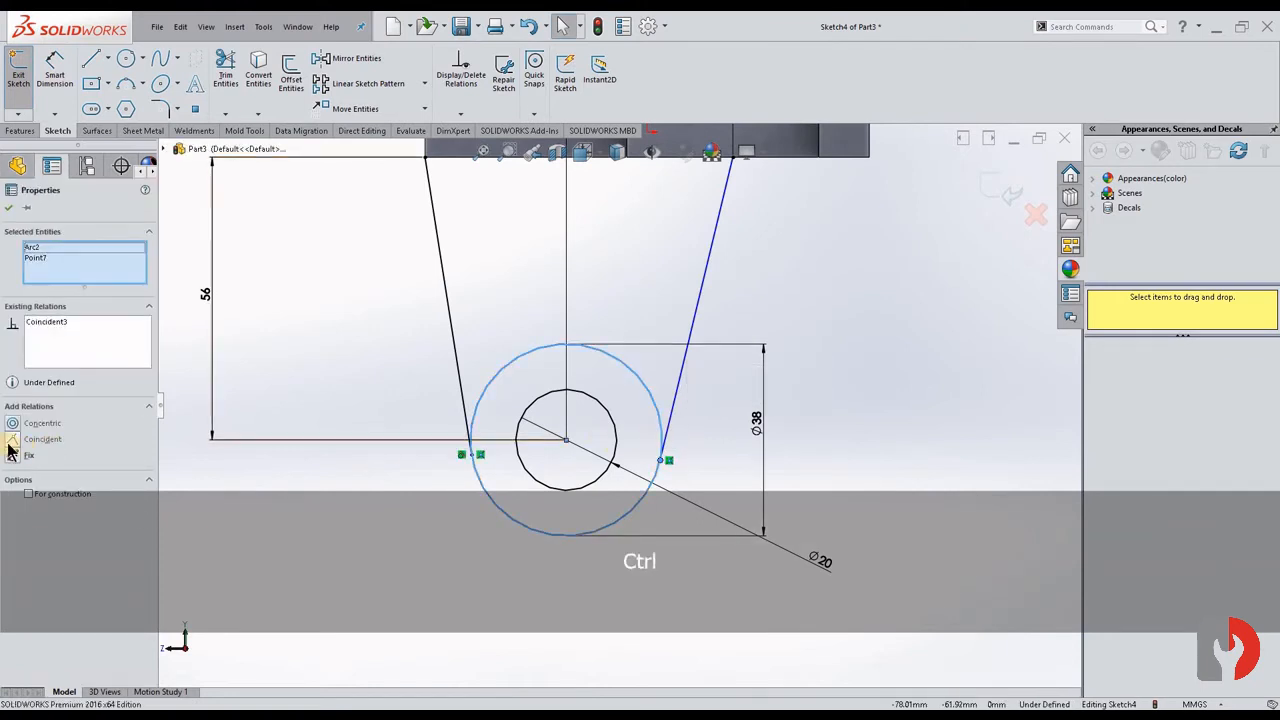
{"action": "left_click", "coordinate": [1012, 374]}
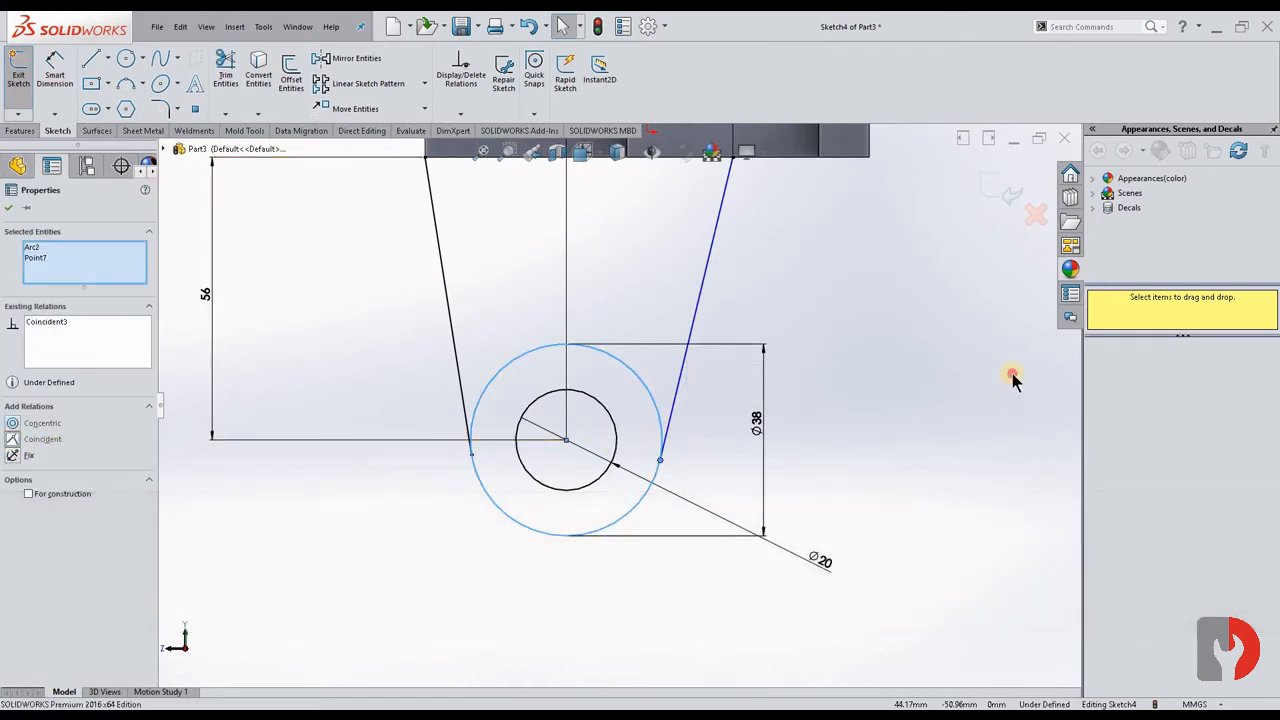
- Make the slanted line ending on the plate's bottom edge tangent to the 38 mm circle
{"action": "left_click", "coordinate": [675, 421]}
{"action": "left_click", "coordinate": [661, 421], "text": "shift"}
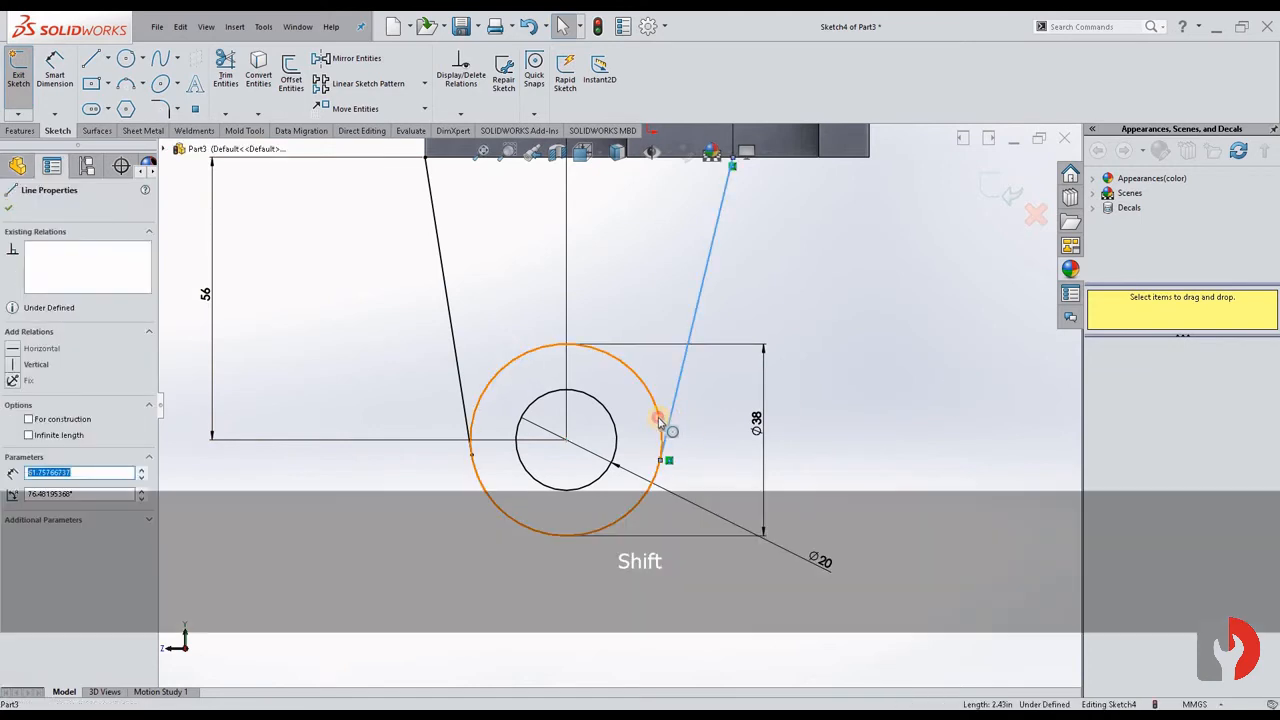
{"action": "left_click", "coordinate": [33, 425]}
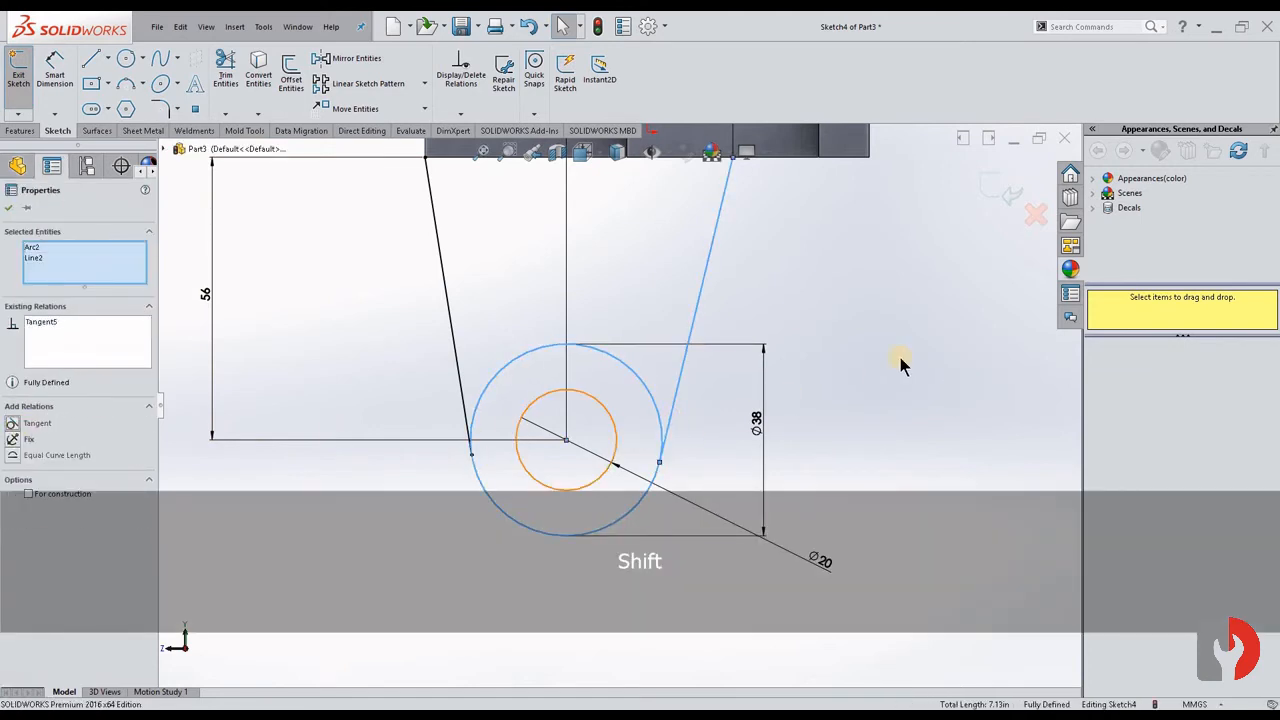
{"action": "left_click", "coordinate": [888, 395]}
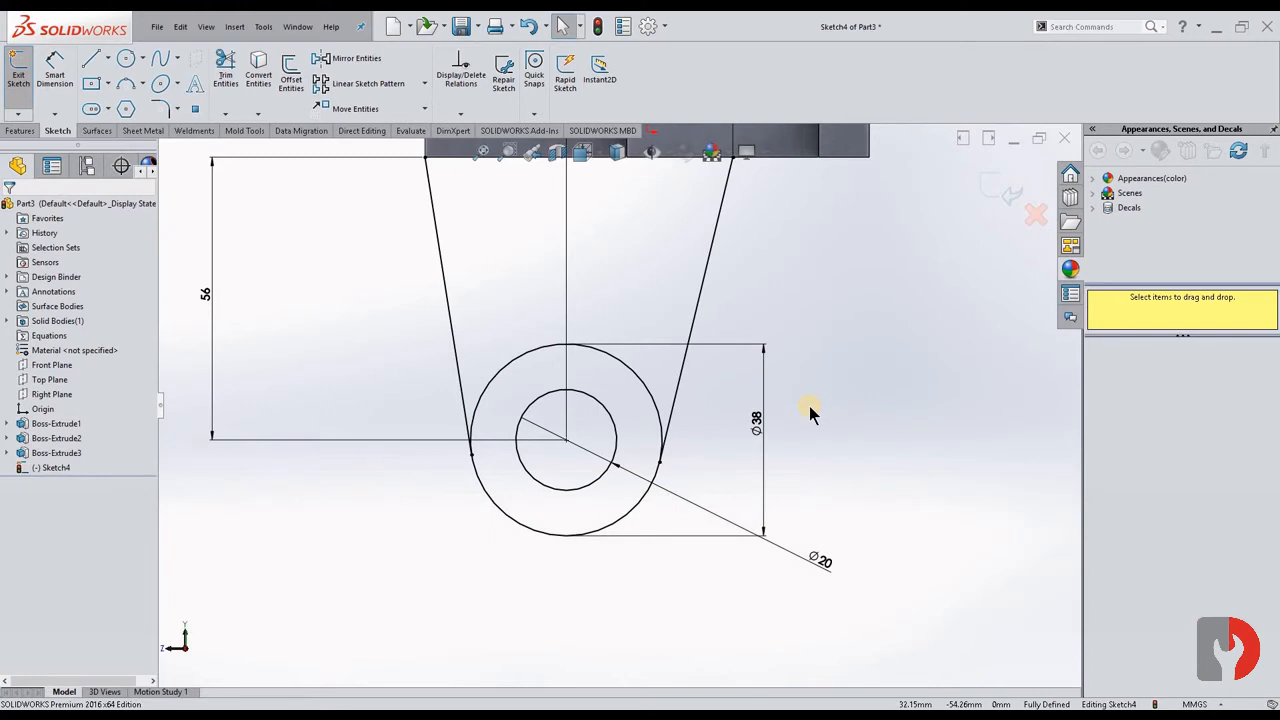
- Close the lug profile with a horizontal line joining the two side lines' upper ends and exit the sketch
{"action": "scroll", "coordinate": [638, 362], "scroll_direction": "up", "scroll_amount": 3}
{"action": "scroll", "coordinate": [641, 364], "scroll_direction": "down", "scroll_amount": 2}
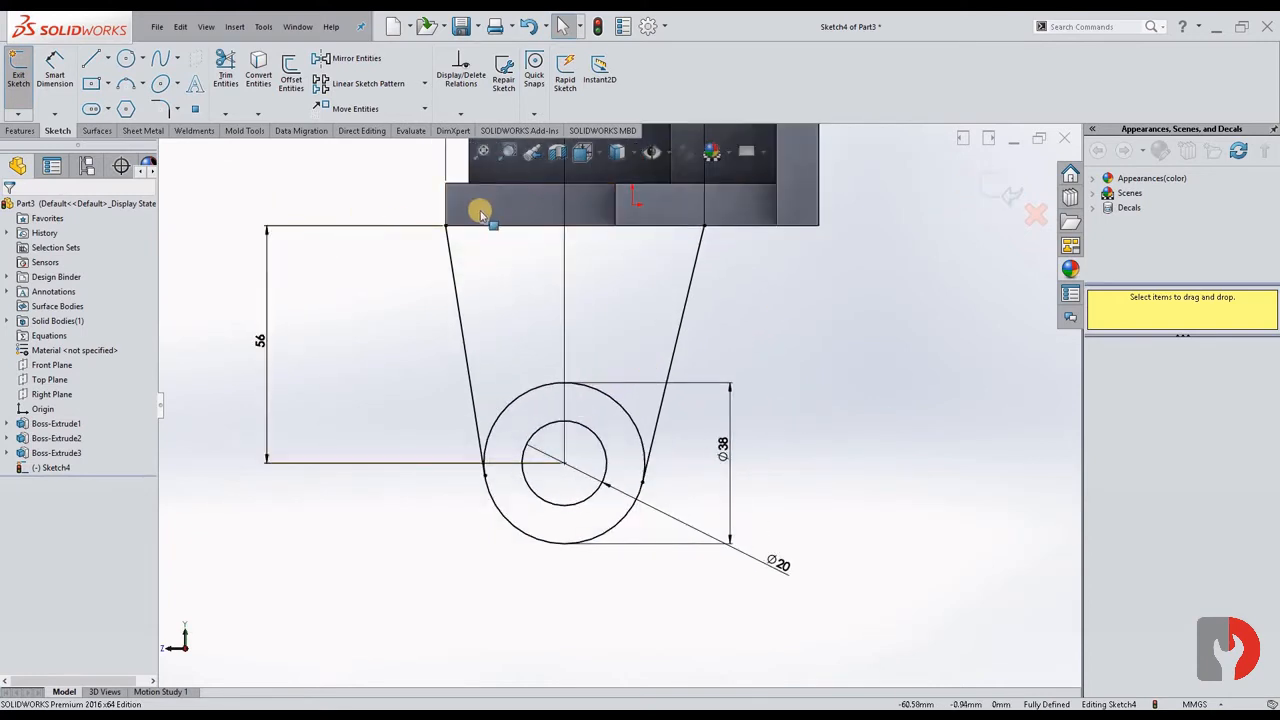
{"action": "left_click", "coordinate": [91, 58]}
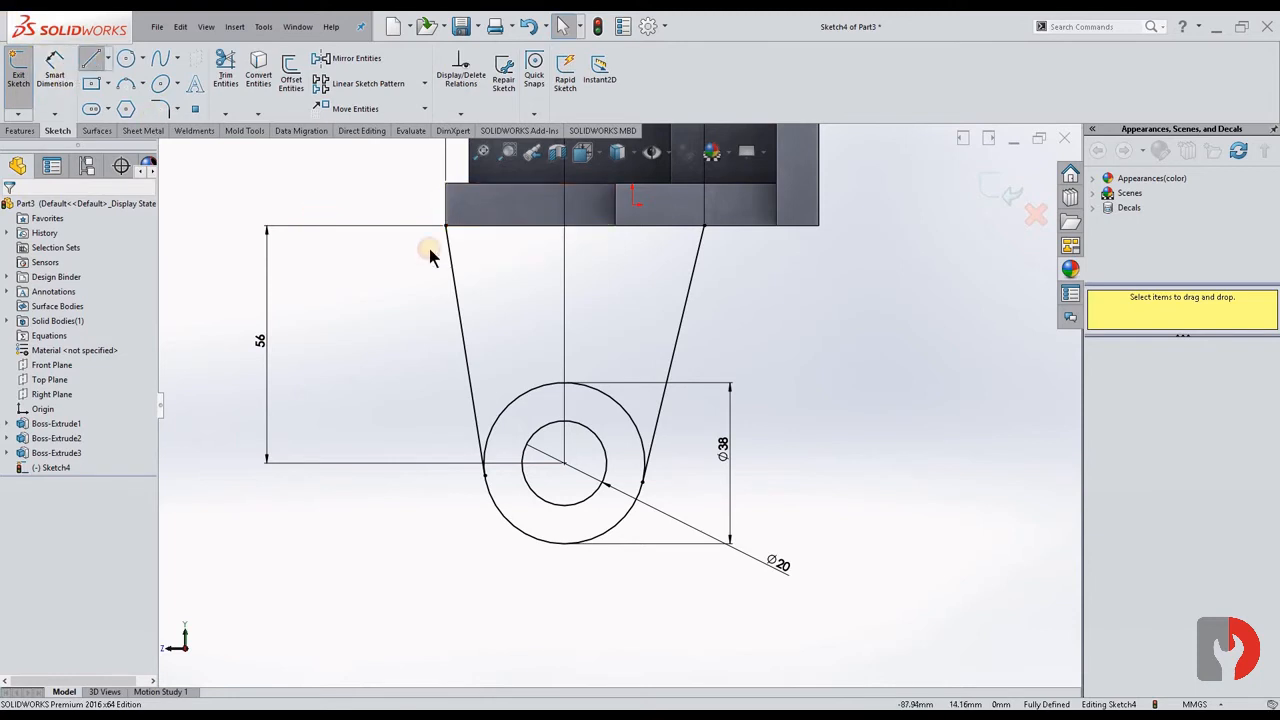
{"action": "left_click_drag", "start_coordinate": [447, 225], "coordinate": [704, 225]}
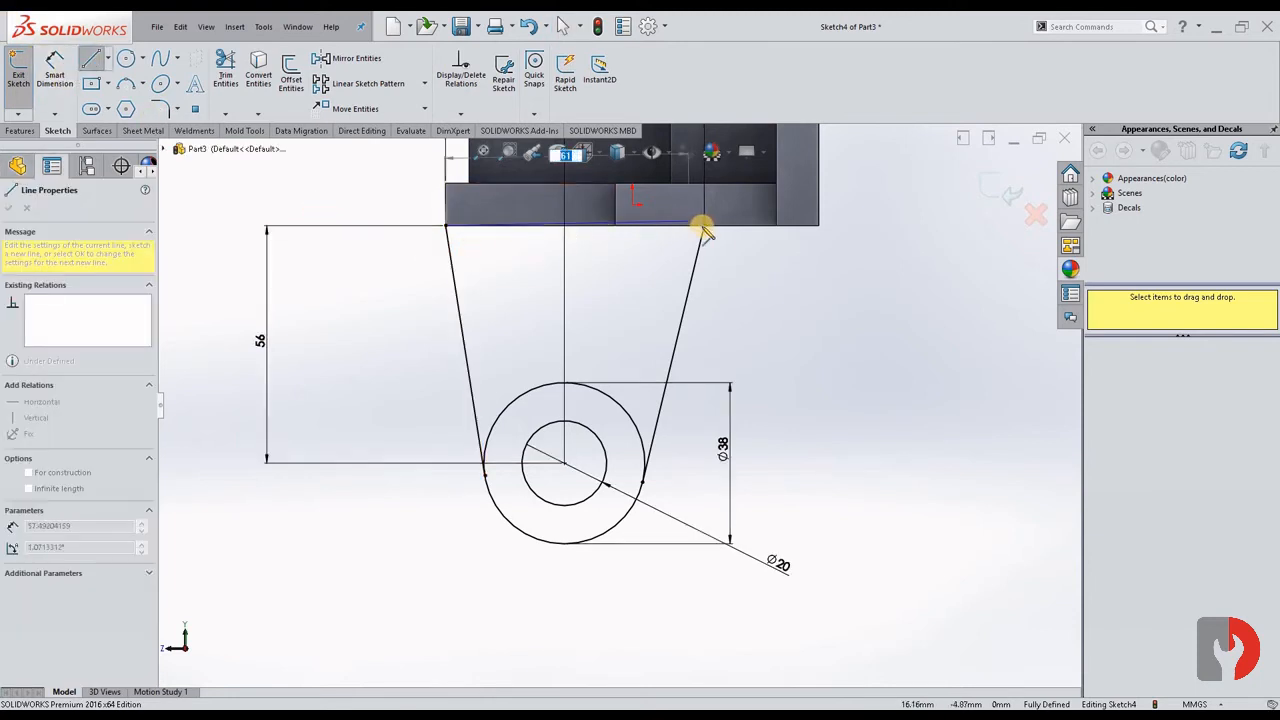
{"action": "key", "text": "Escape"}
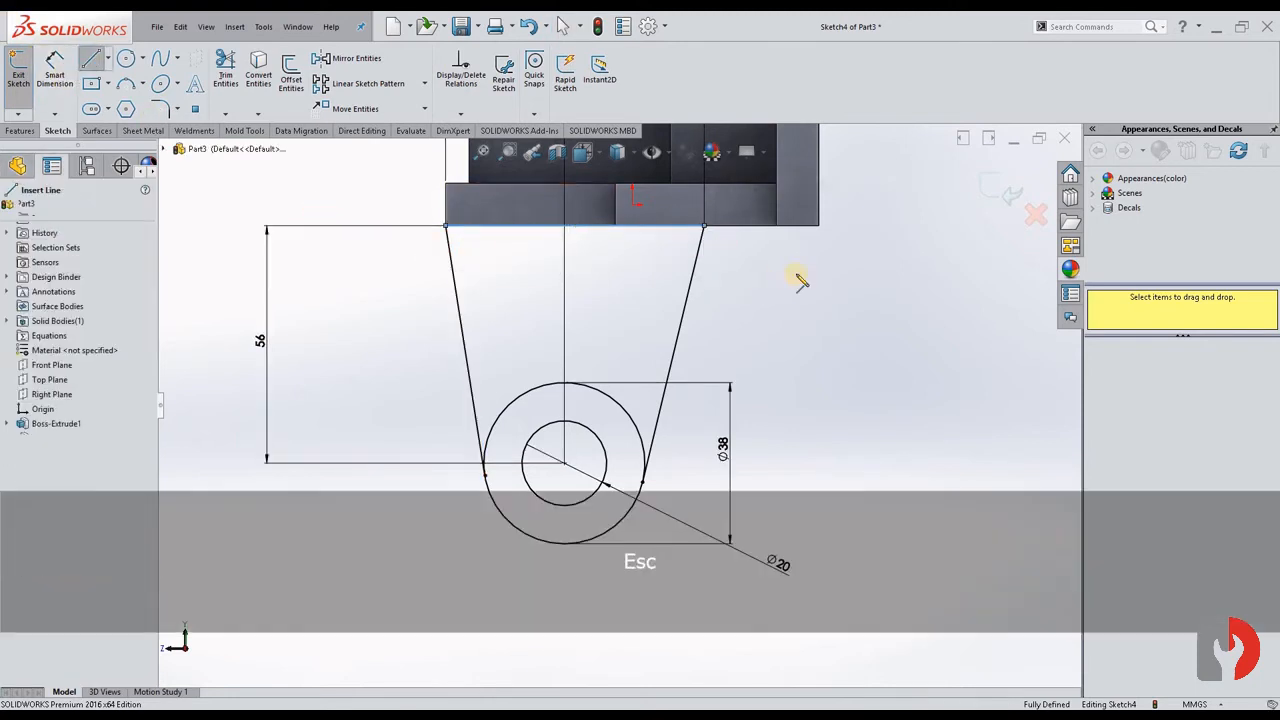
{"action": "left_click", "coordinate": [990, 190]}
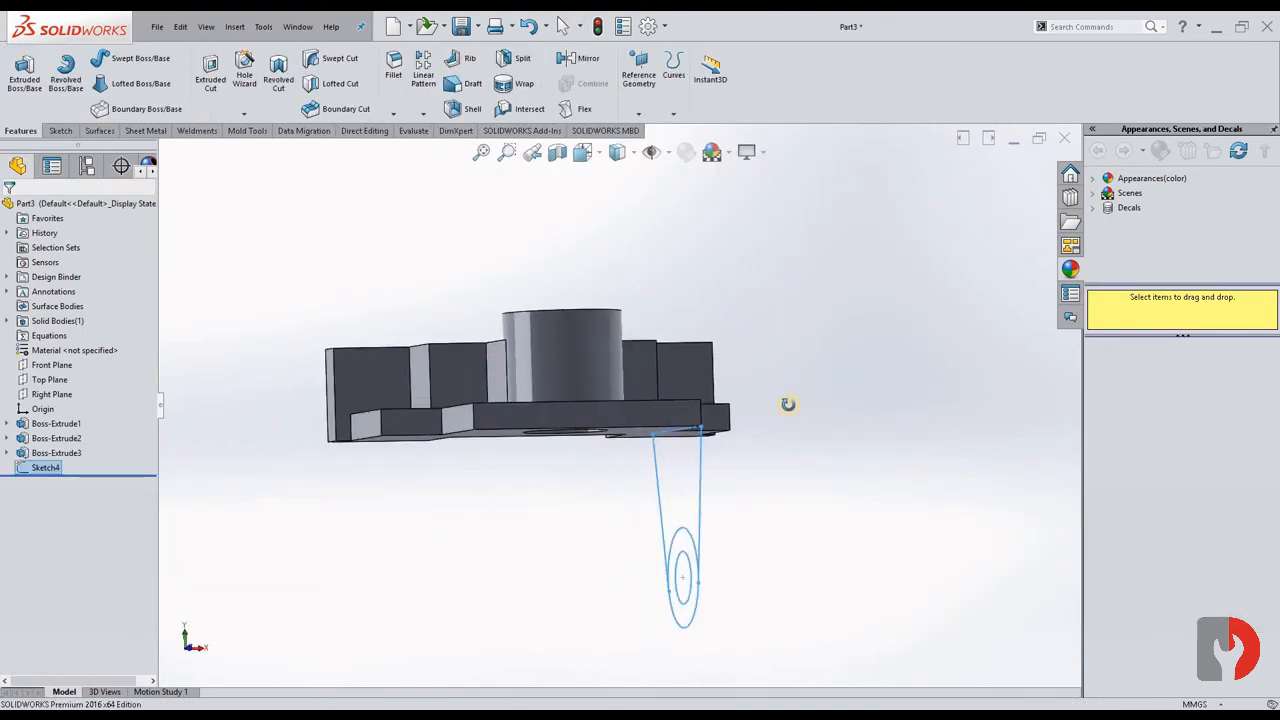
- Extrude the tapered region between the plate and the outer circle 10 mm blind, reversed to run beneath the plate
{"action": "left_click", "coordinate": [12, 70]}
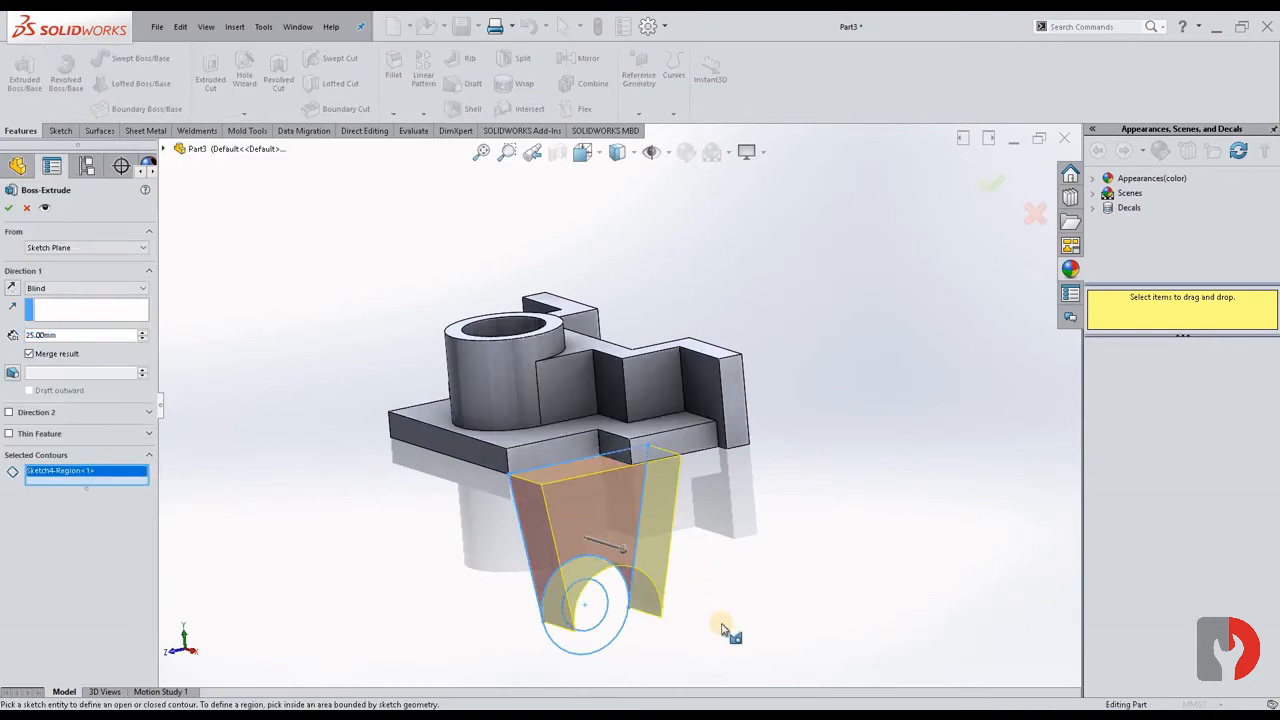
{"action": "middle_click_drag", "start_coordinate": [726, 626], "coordinate": [775, 610]}
{"action": "left_click", "coordinate": [60, 288]}
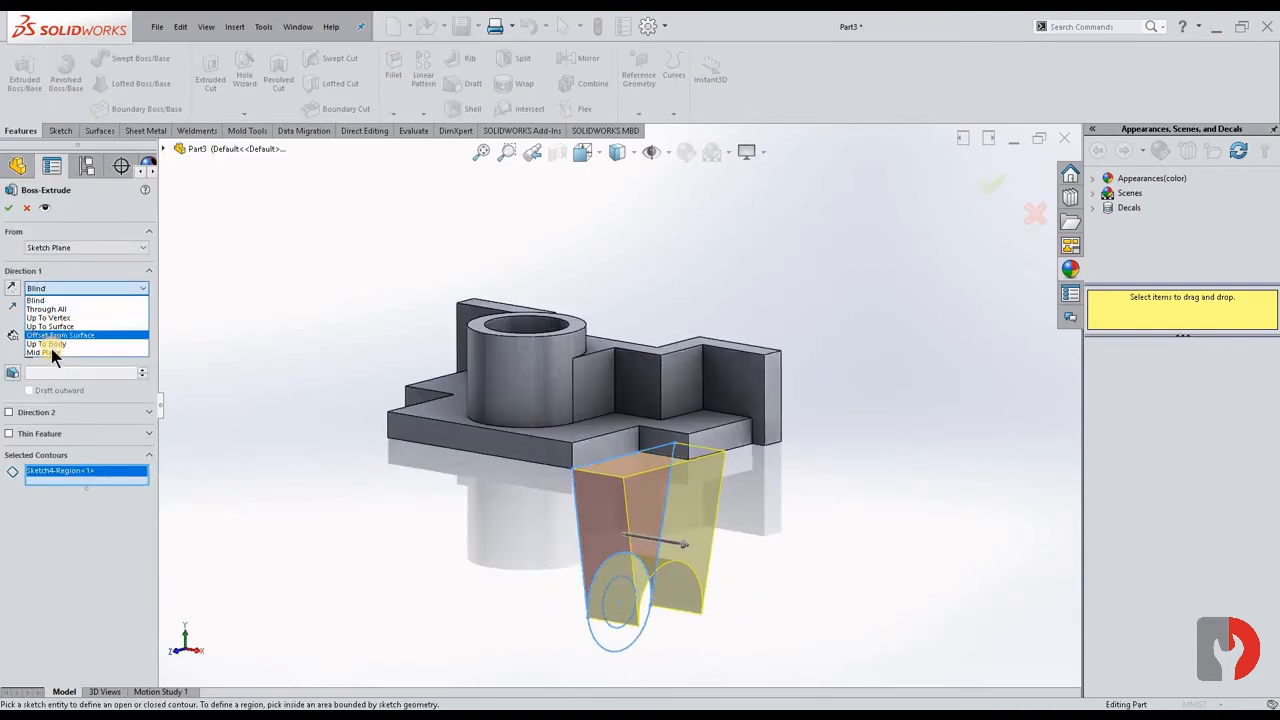
{"action": "left_click", "coordinate": [48, 300]}
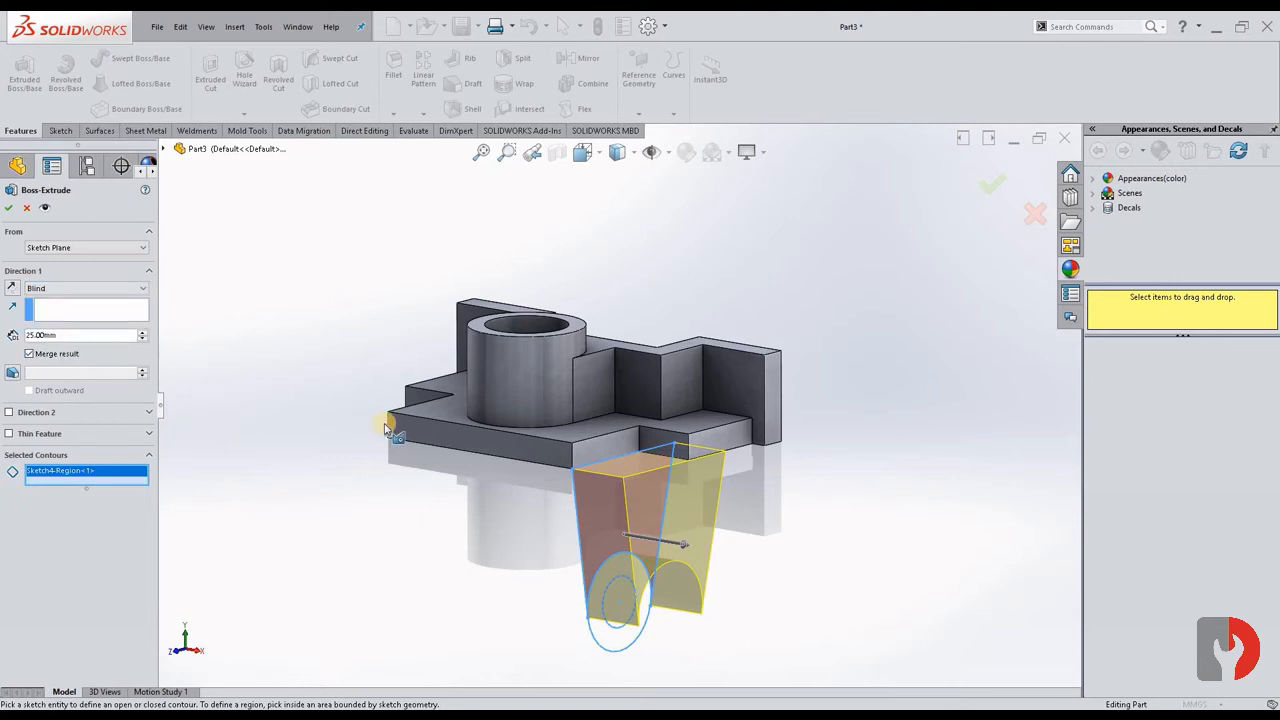
{"action": "left_click", "coordinate": [10, 288]}
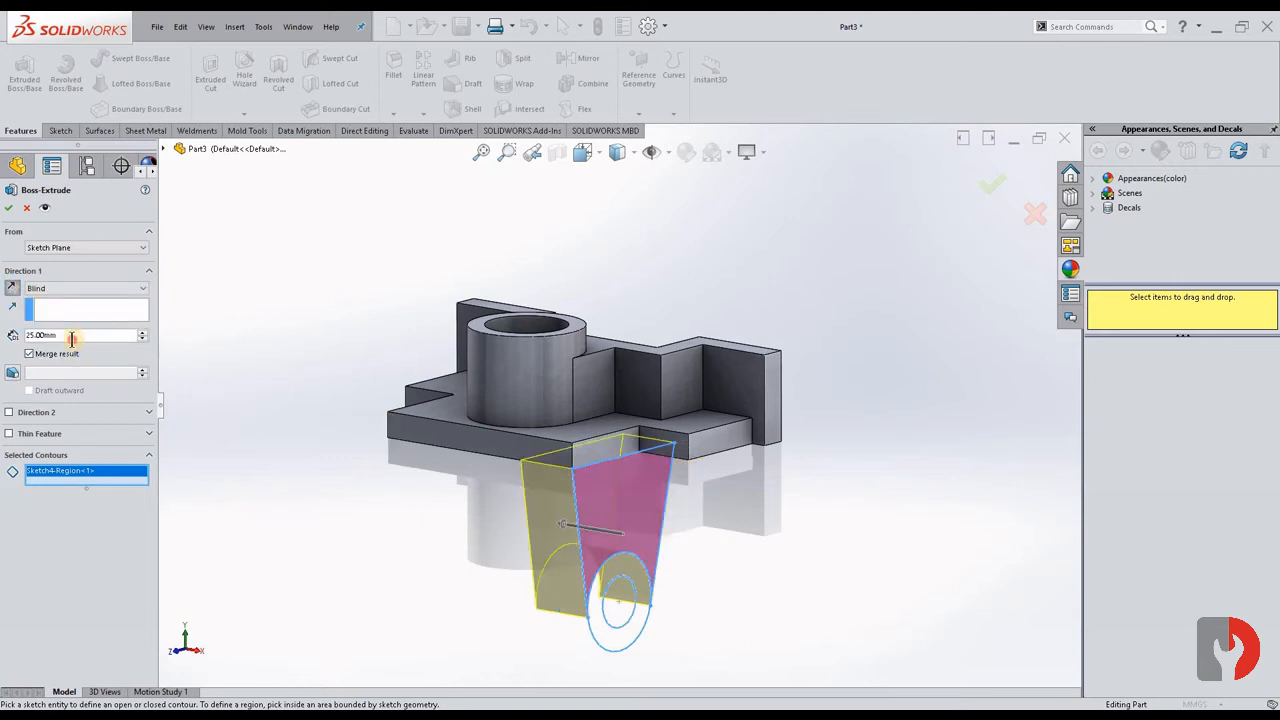
{"action": "type", "text": "10"}
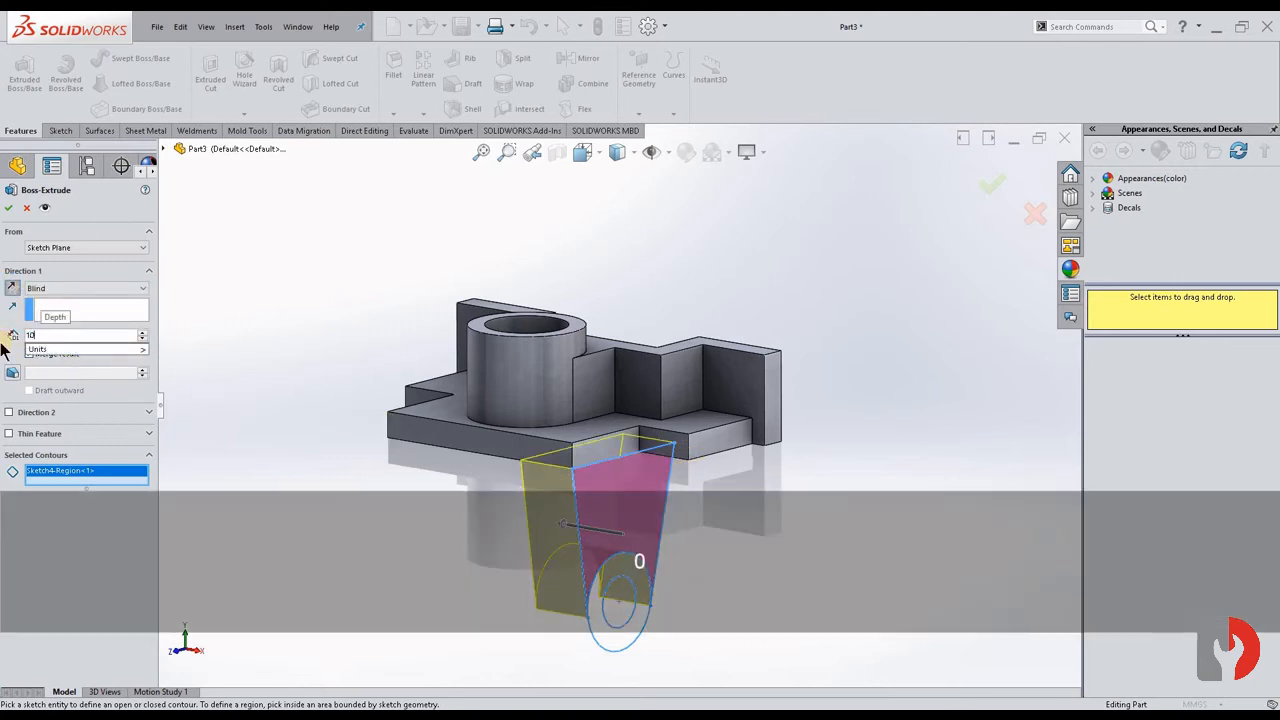
{"action": "key", "text": "Return"}
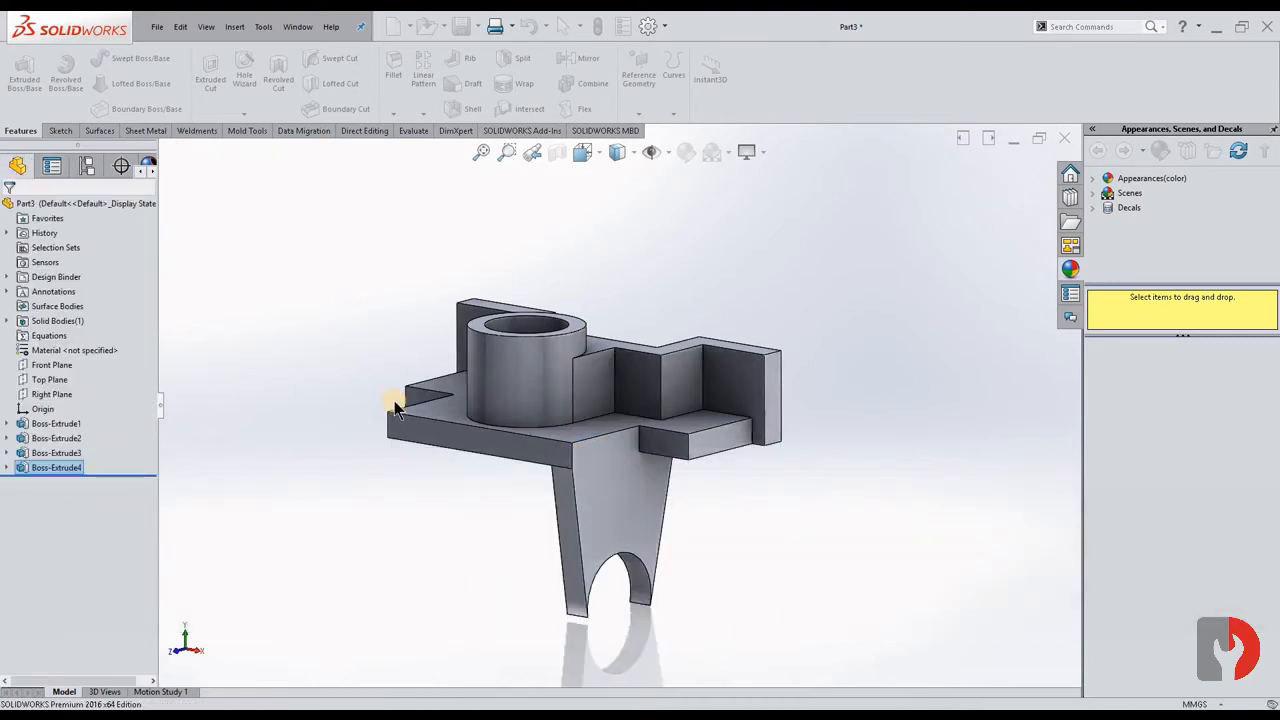
- Reuse the lug sketch for another boss extrusion and select the ring contours between the 20 mm and 38 mm circles
{"action": "left_click", "coordinate": [7, 468]}
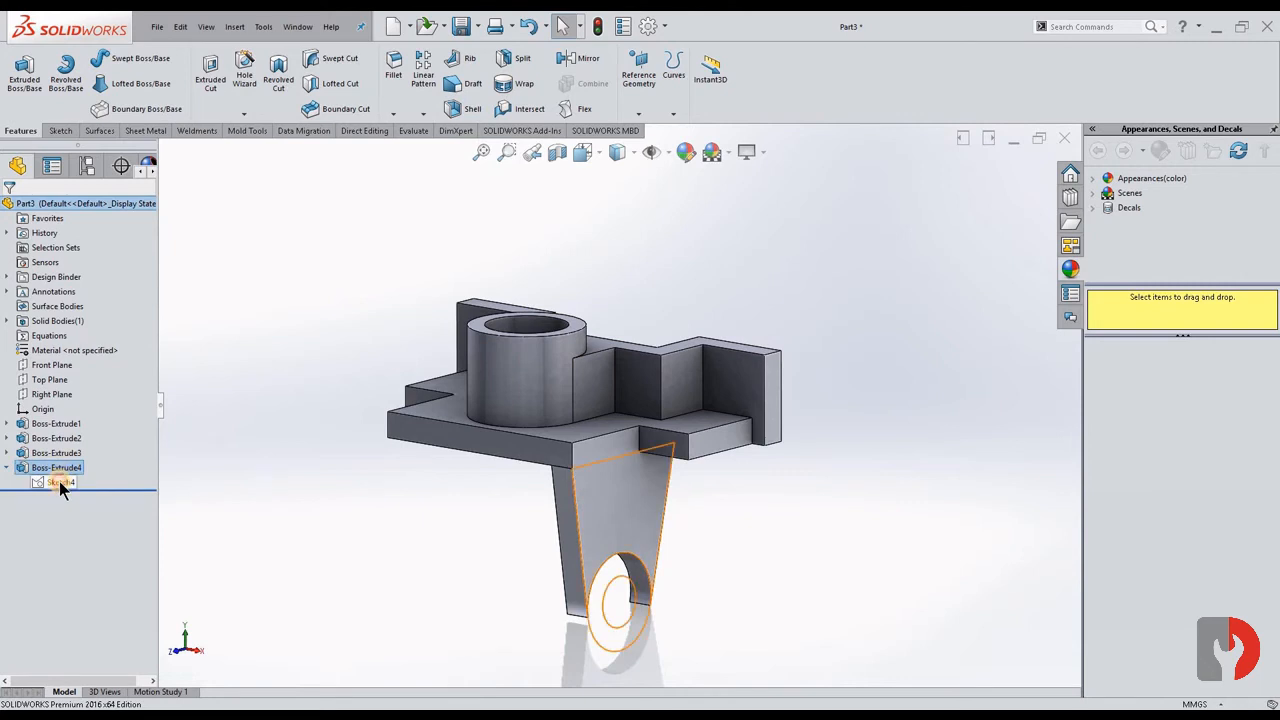
{"action": "left_click", "coordinate": [61, 484]}
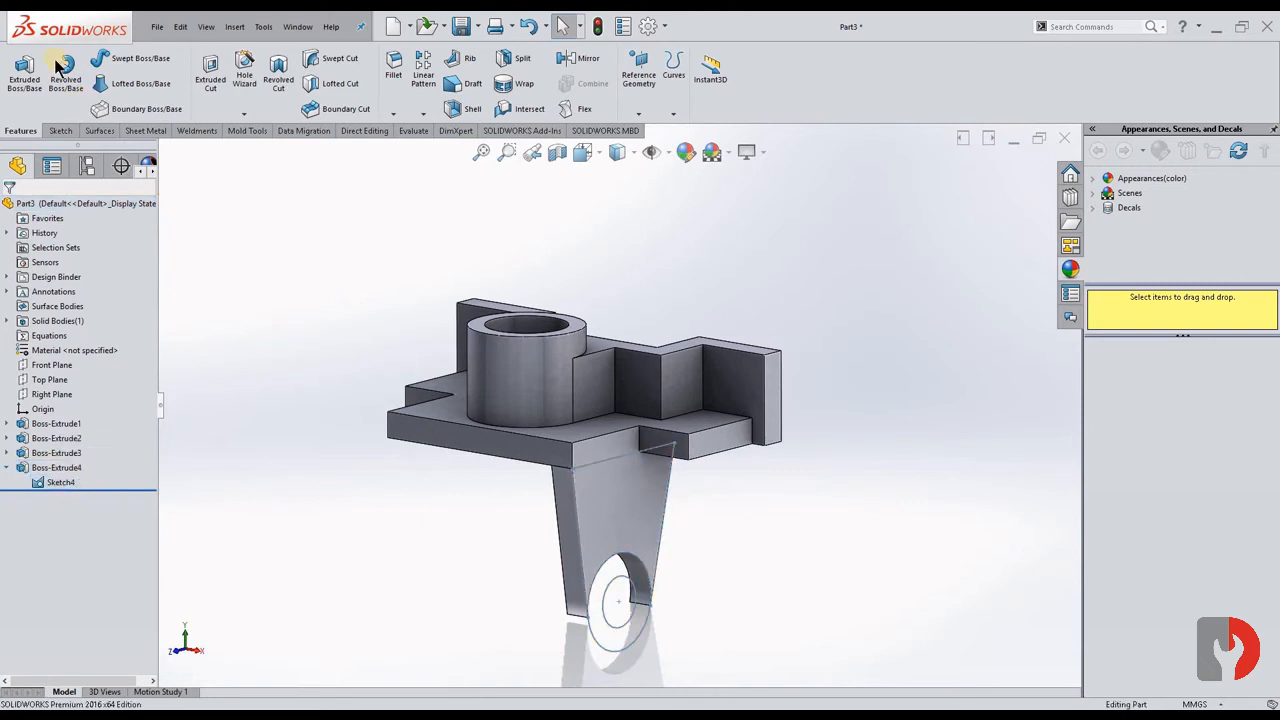
{"action": "left_click", "coordinate": [24, 72]}
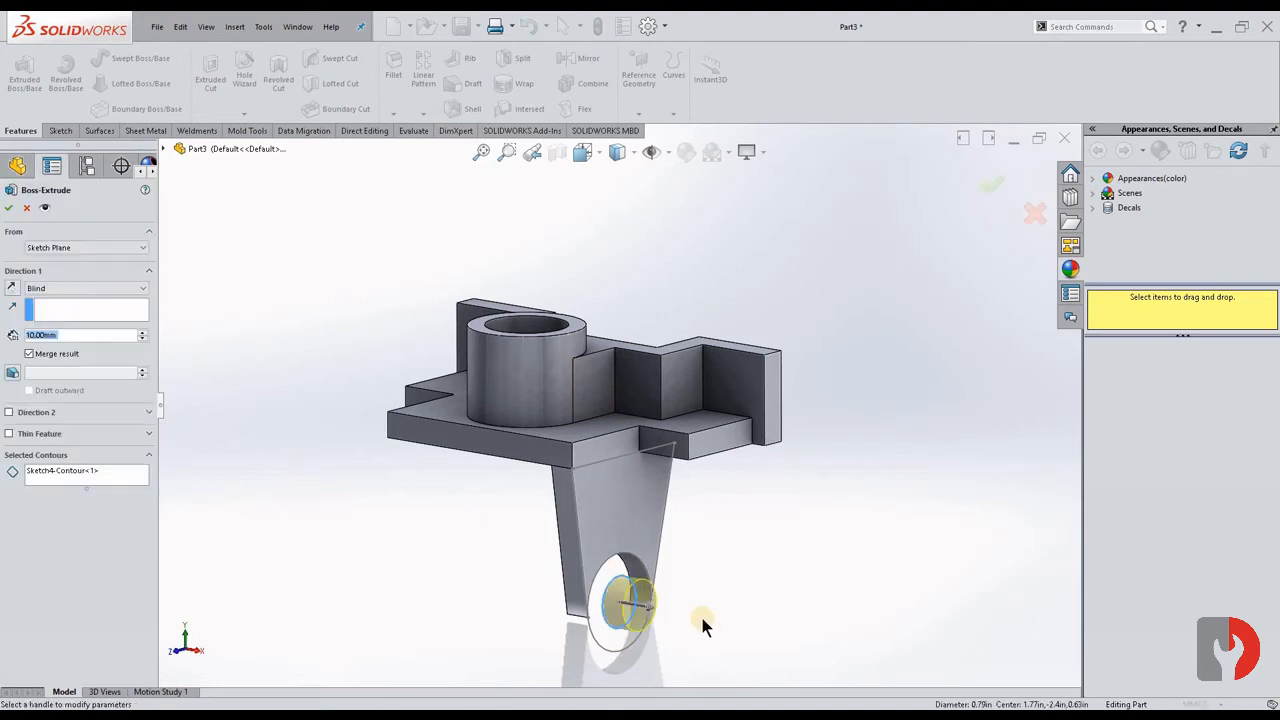
{"action": "middle_click_drag", "start_coordinate": [702, 616], "coordinate": [597, 607]}
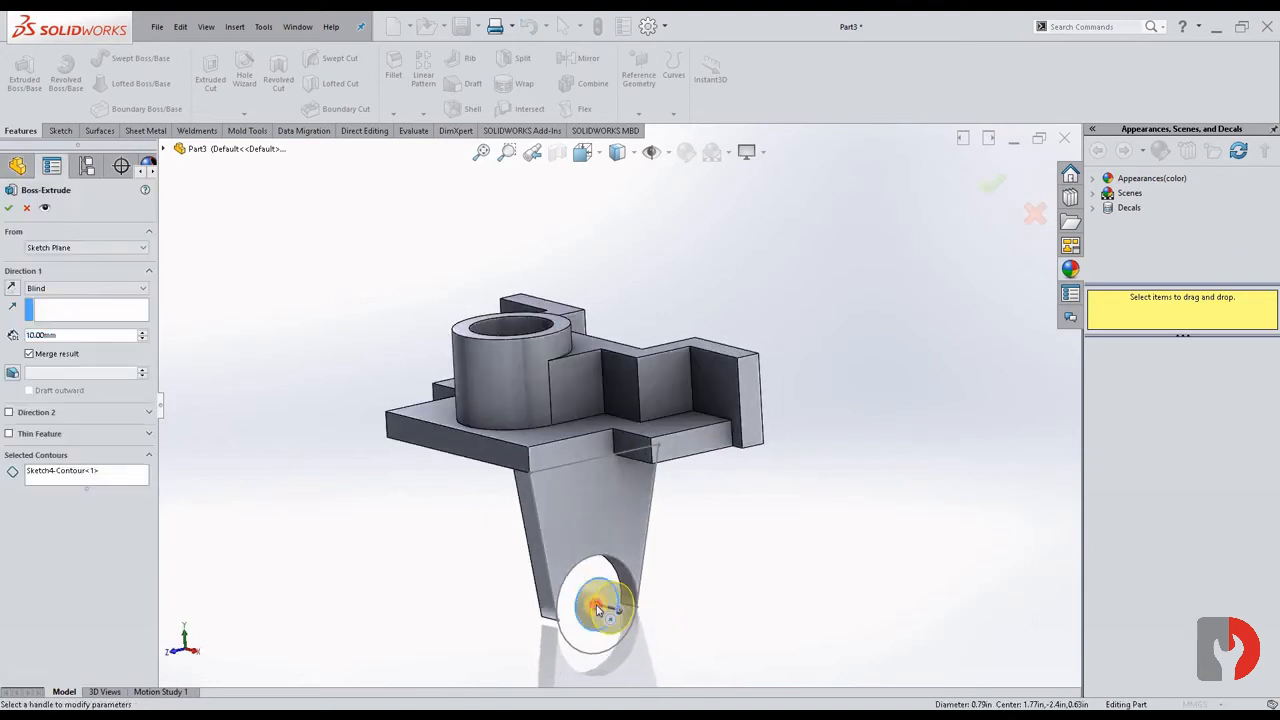
{"action": "left_click", "coordinate": [68, 471]}
{"action": "left_click", "coordinate": [604, 606]}
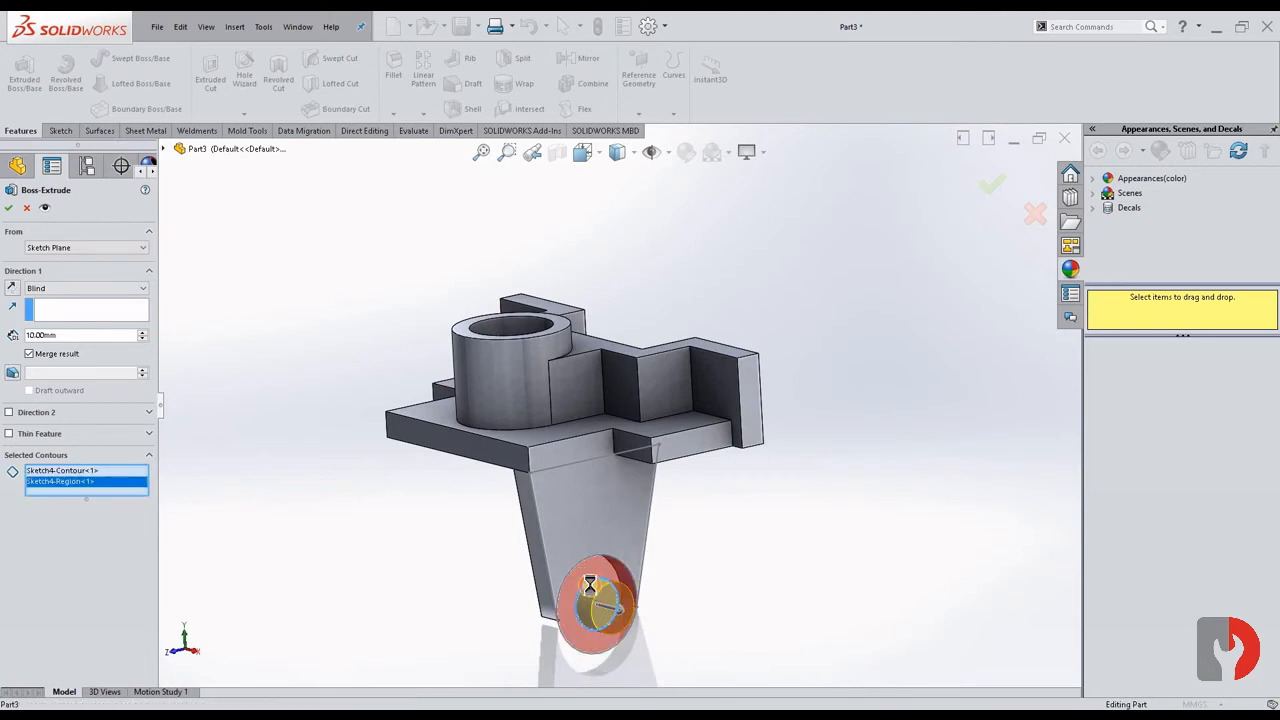
{"action": "left_click", "coordinate": [600, 618]}
{"action": "mouse_move", "coordinate": [600, 618]}
{"action": "middle_mouse_down"}
{"action": "mouse_move", "coordinate": [457, 640]}
{"action": "mouse_move", "coordinate": [537, 637]}
{"action": "mouse_move", "coordinate": [520, 630]}
{"action": "middle_mouse_up"}
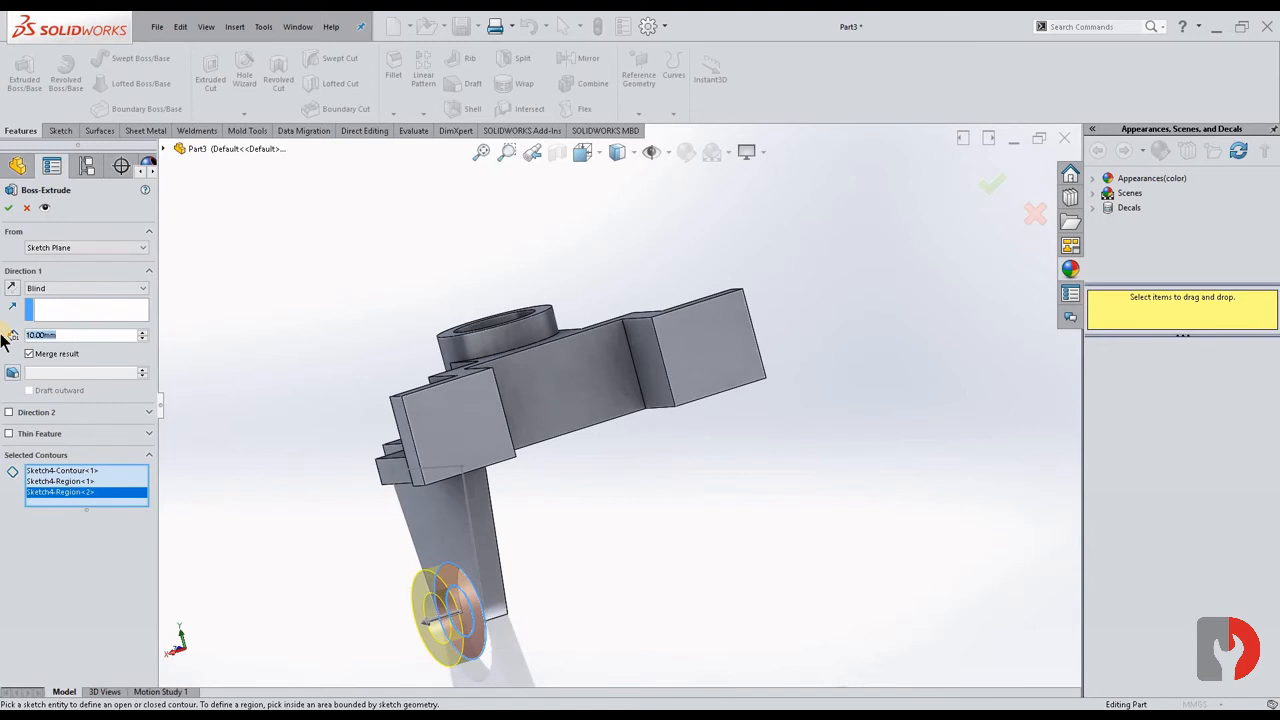
- Extrude the ring 3 mm blind in the first direction and 13 mm blind in the second direction
{"action": "type", "text": "3"}
{"action": "key", "text": "Return"}
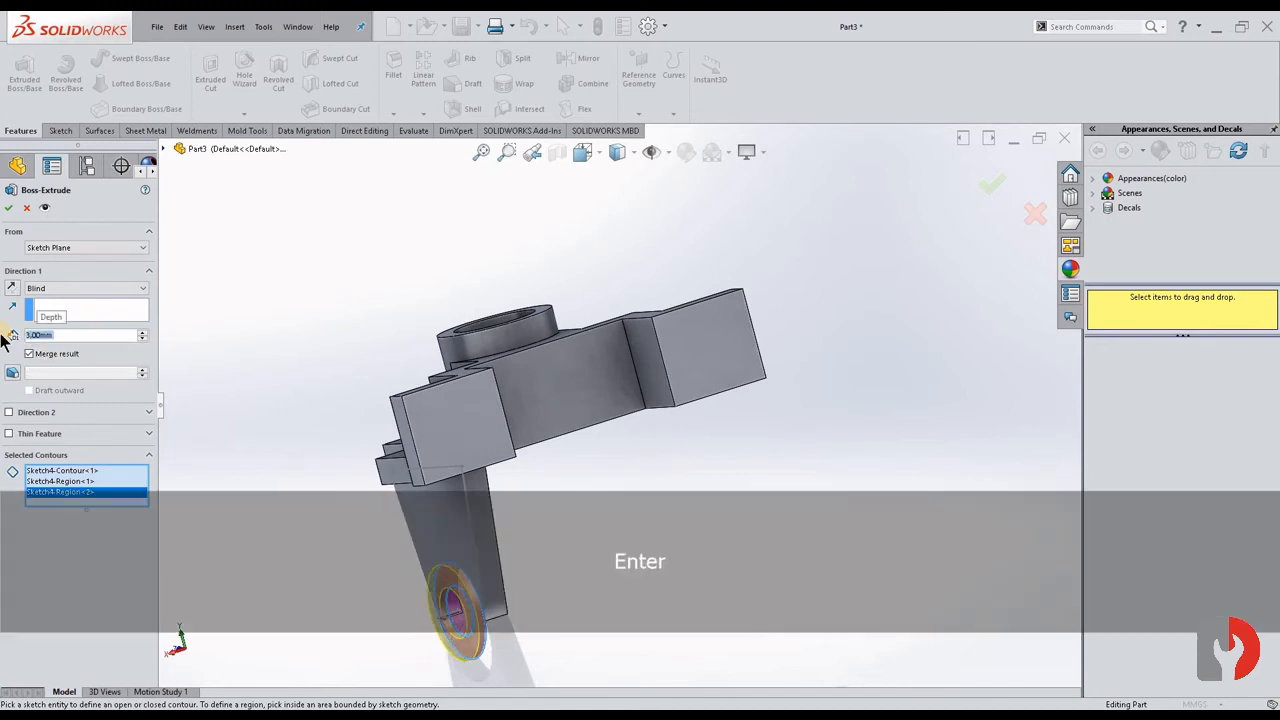
{"action": "left_click", "coordinate": [9, 412]}
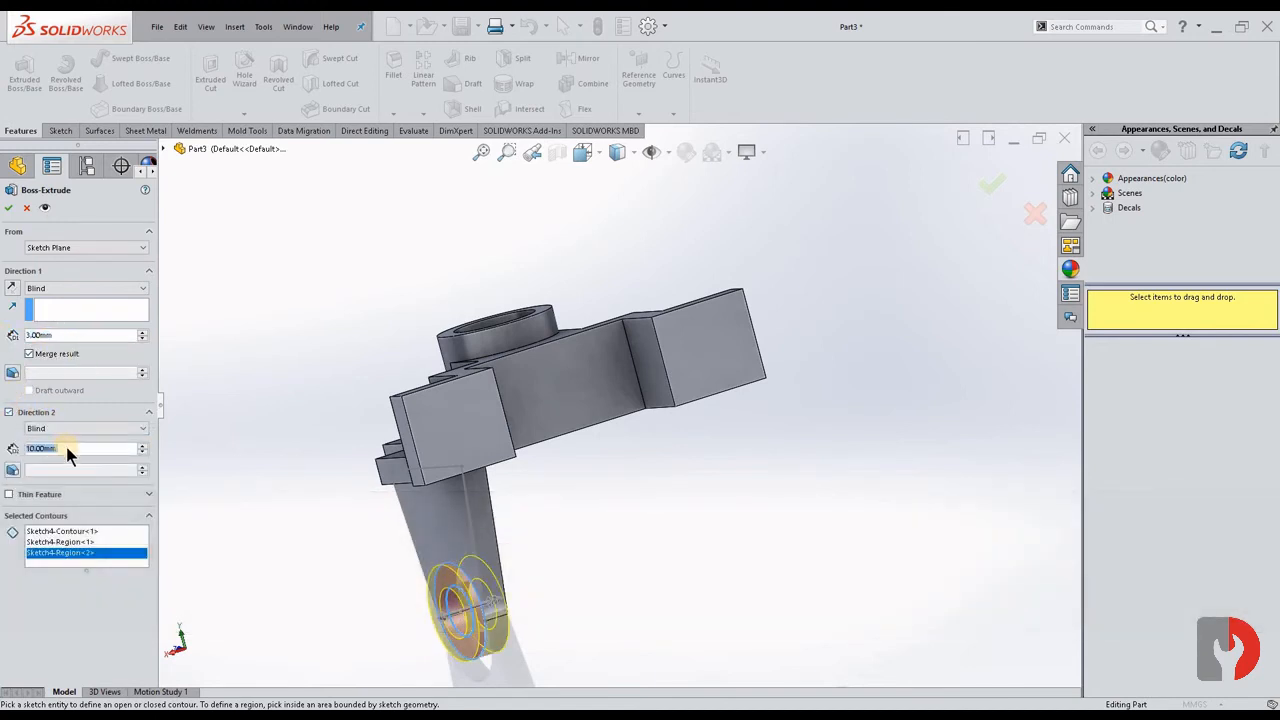
{"action": "type", "text": "13"}
{"action": "key", "text": "Return"}
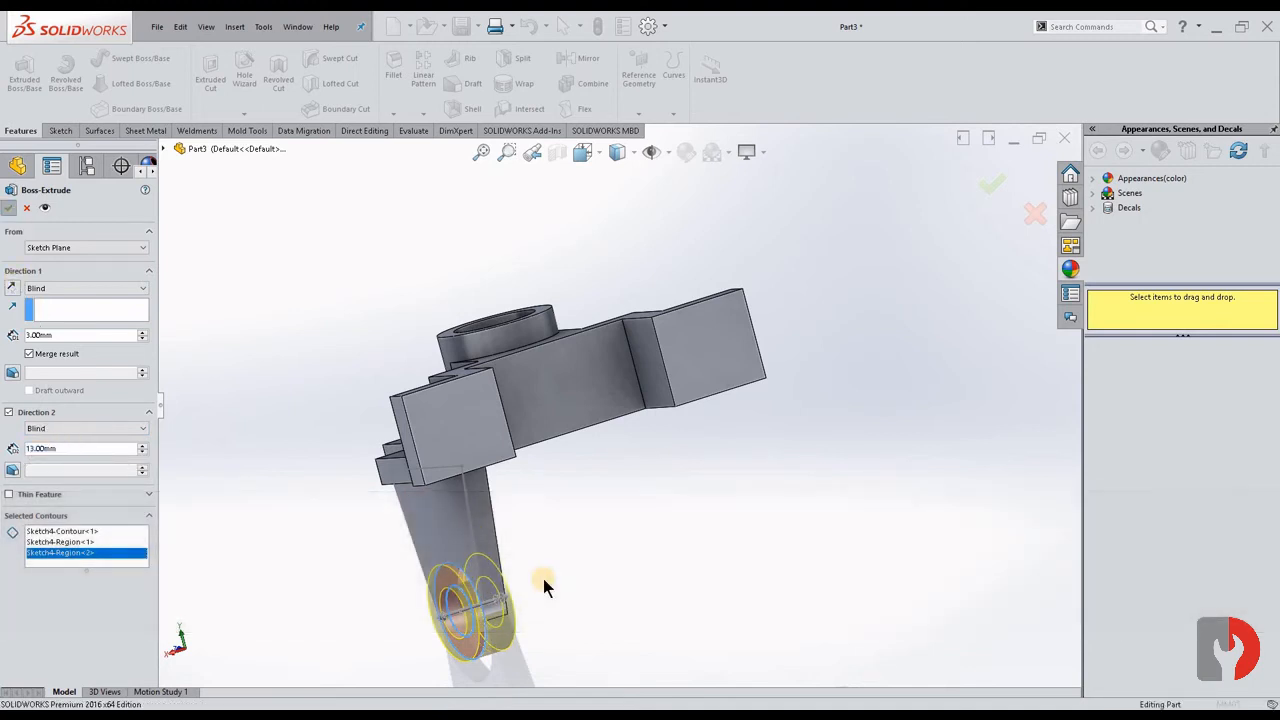
{"action": "right_click", "coordinate": [543, 578]}
- Mirror the tapered lug arm and its ring boss about the Right Plane
{"action": "middle_click_drag", "start_coordinate": [543, 578], "coordinate": [509, 380]}
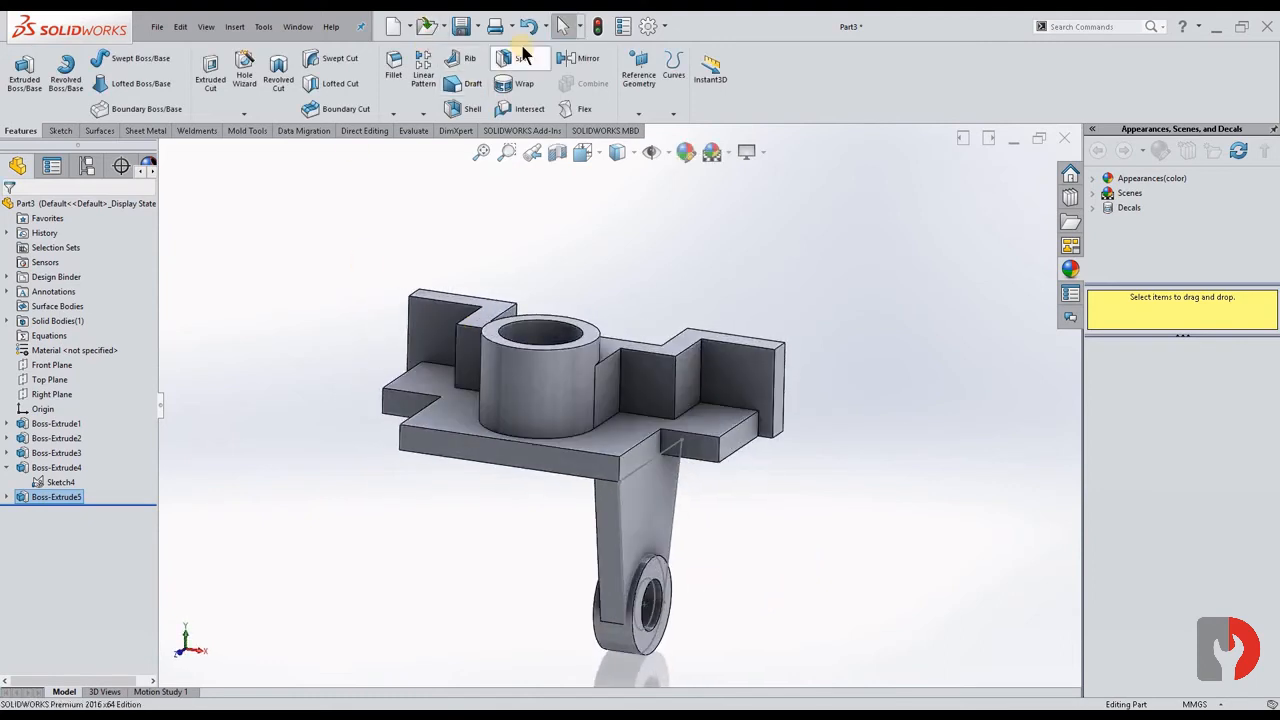
{"action": "left_click", "coordinate": [582, 58]}
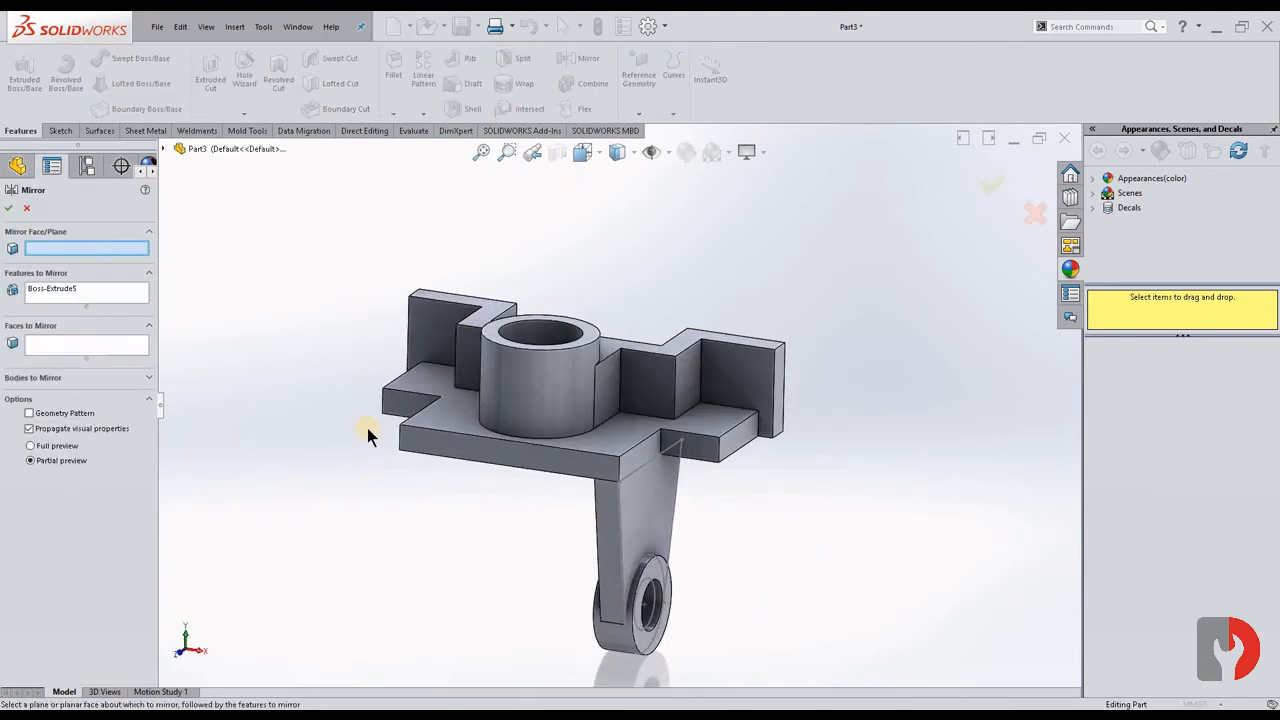
{"action": "left_click", "coordinate": [50, 290]}
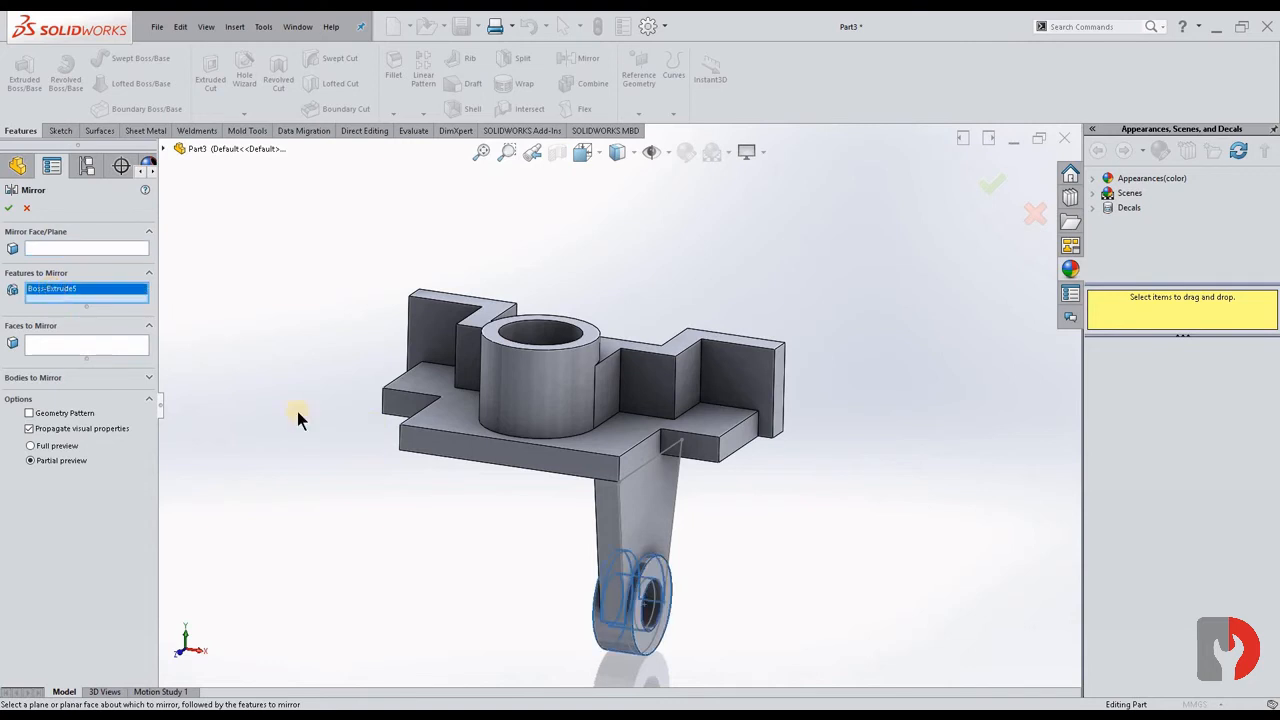
{"action": "left_click", "coordinate": [628, 527]}
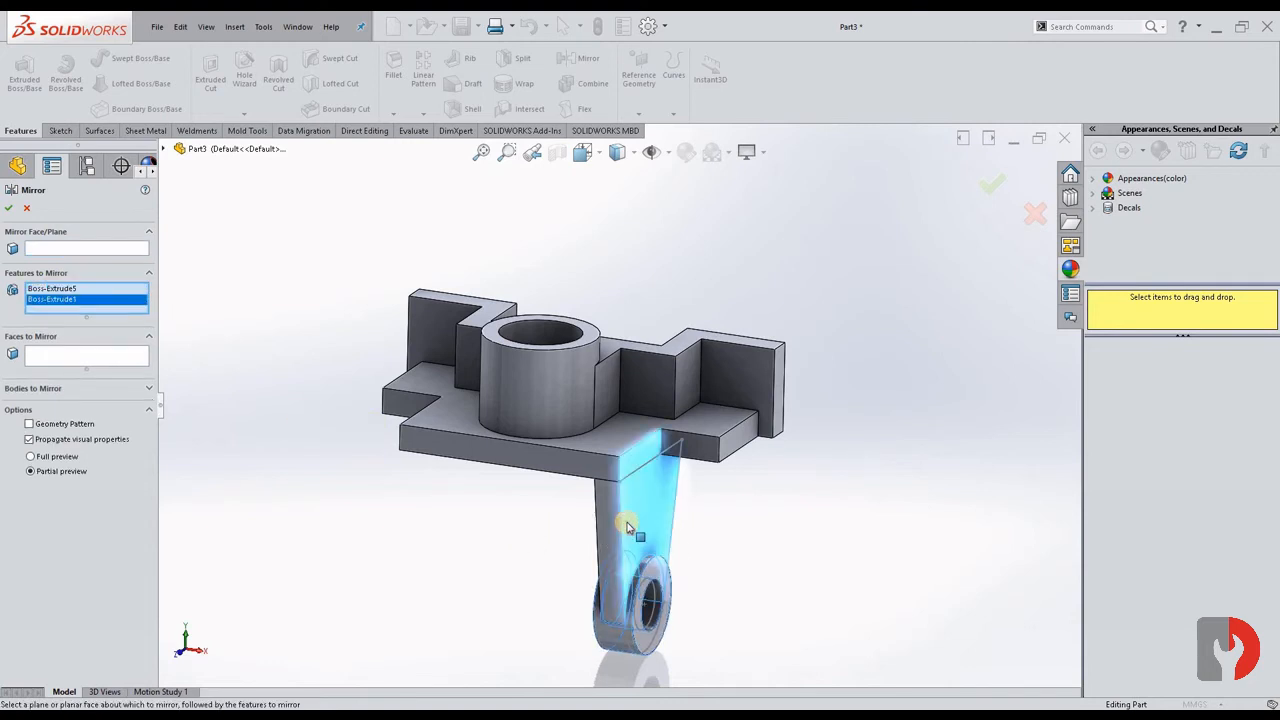
{"action": "left_click", "coordinate": [614, 531]}
{"action": "left_click", "coordinate": [606, 531]}
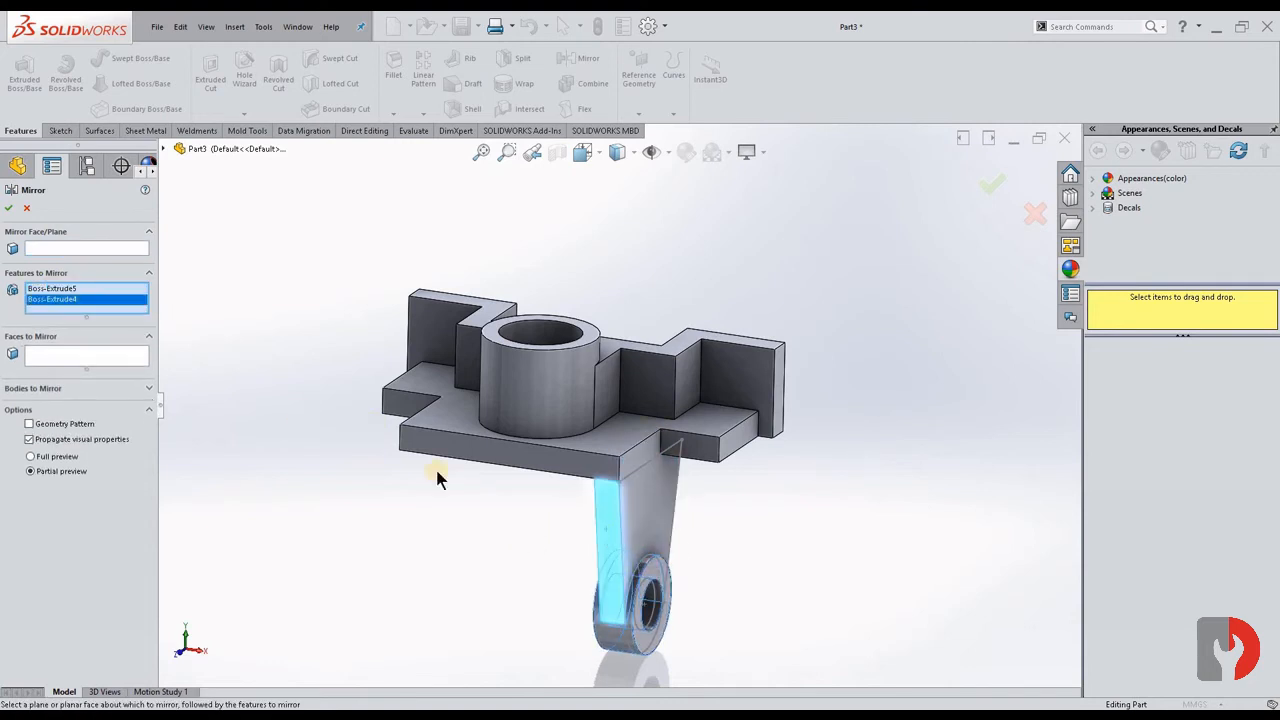
{"action": "left_click", "coordinate": [57, 249]}
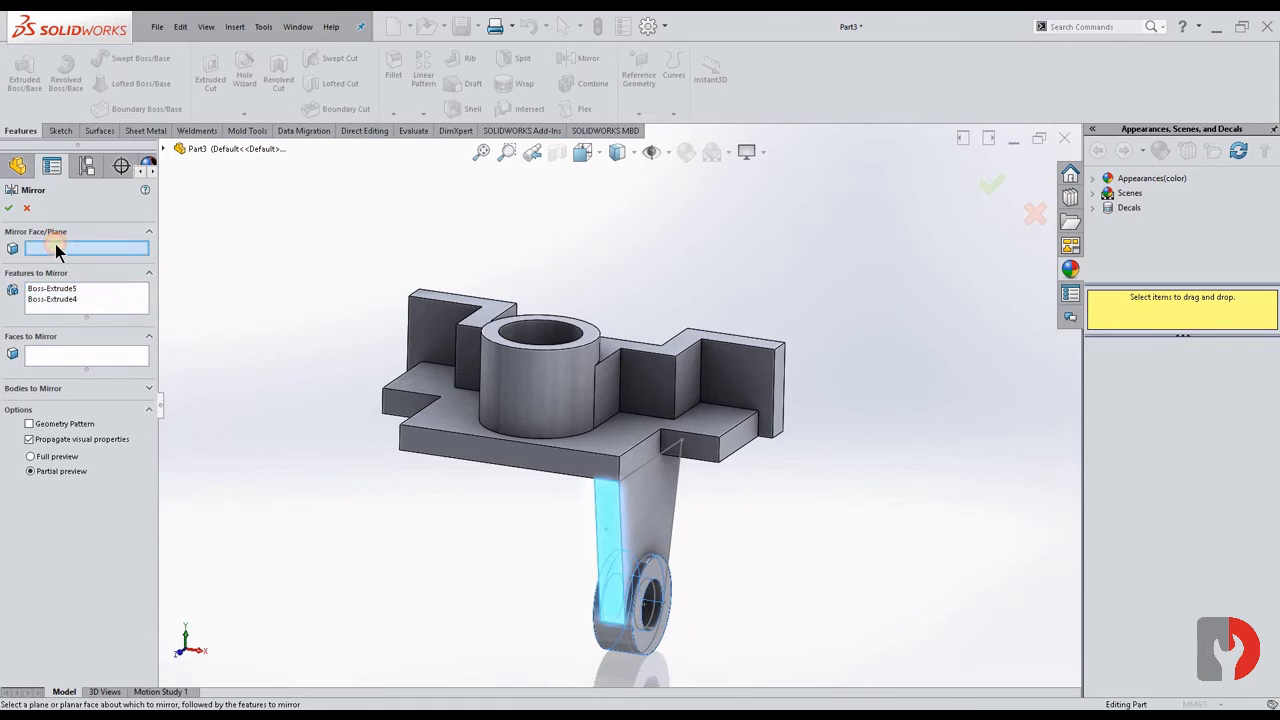
{"action": "left_click", "coordinate": [165, 148]}
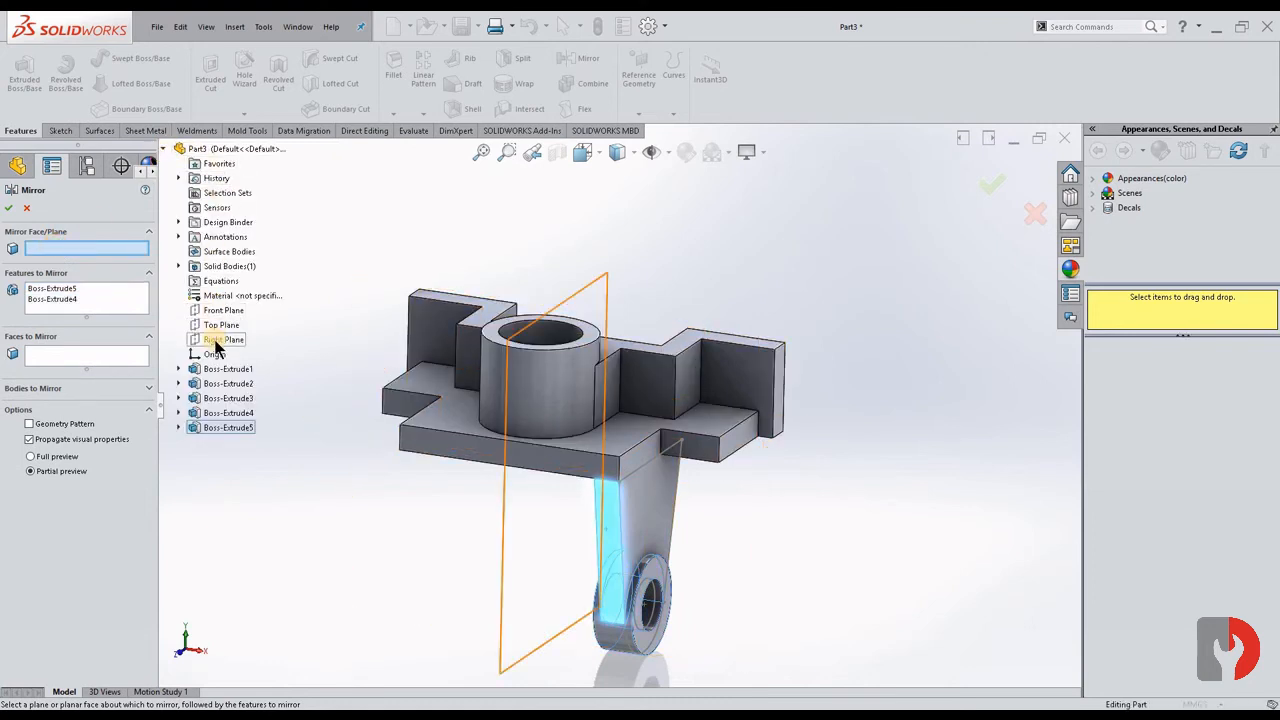
{"action": "left_click", "coordinate": [221, 341]}
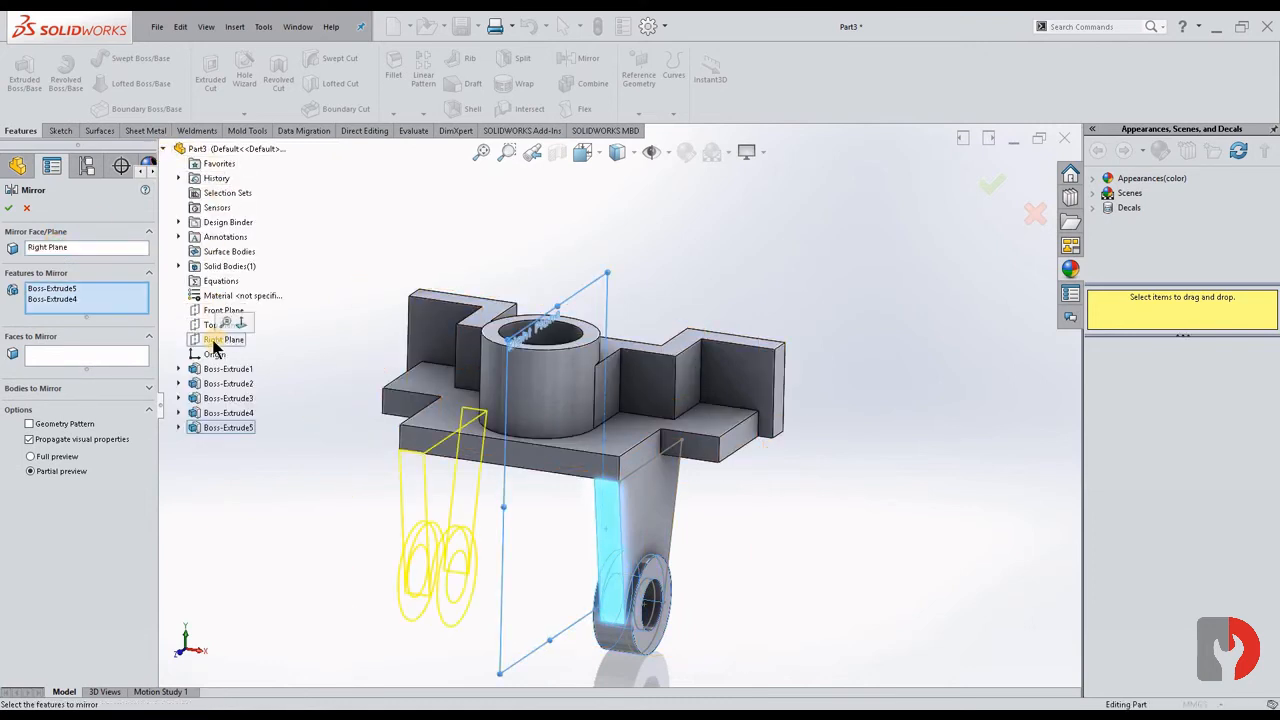
{"action": "left_click", "coordinate": [9, 208]}
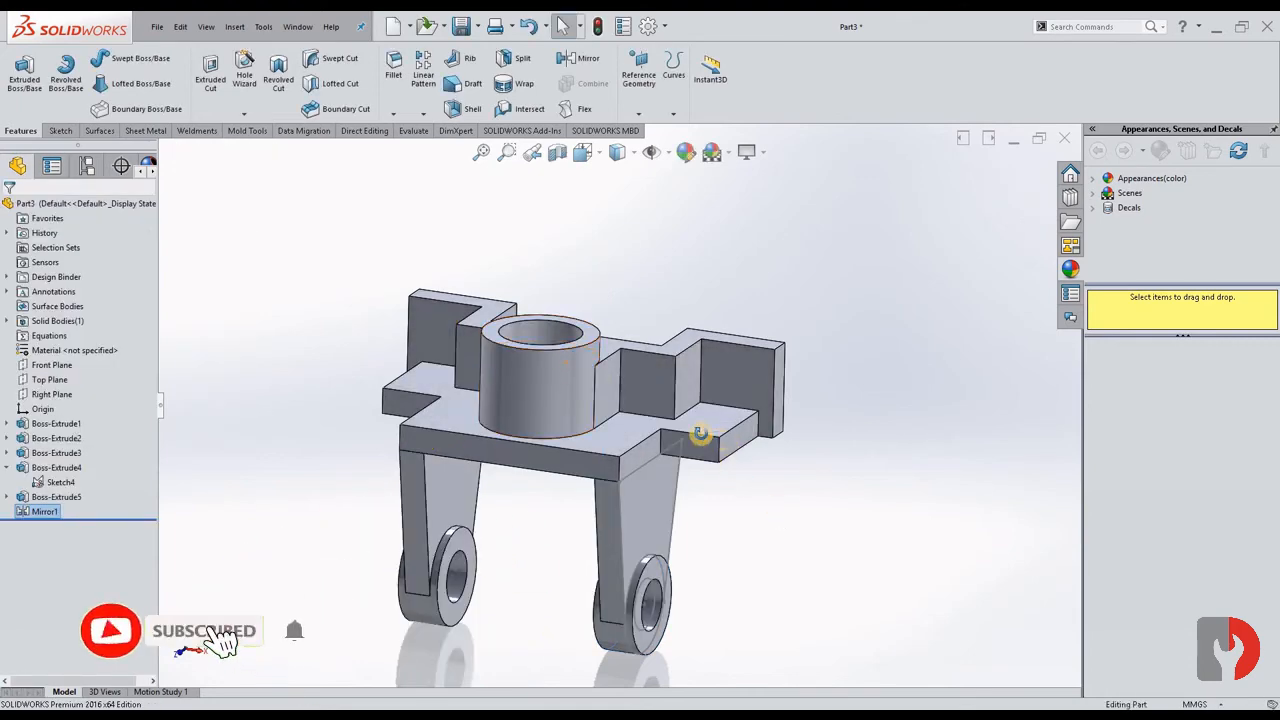
- Fillet the inner vertical corners of the stepped wall and the edges where its end blocks meet the plate with a 6 mm radius
{"action": "middle_click_drag", "start_coordinate": [700, 432], "coordinate": [591, 451]}
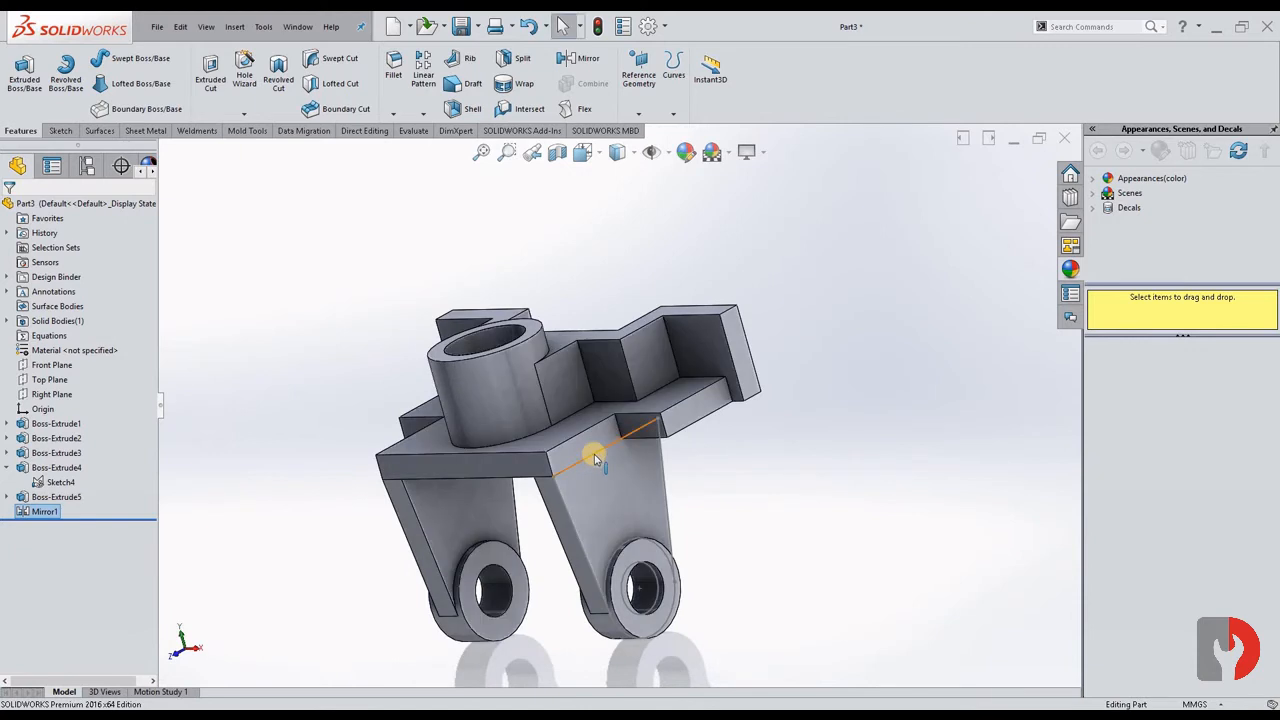
{"action": "left_click", "coordinate": [595, 455]}
{"action": "left_click", "coordinate": [869, 497]}
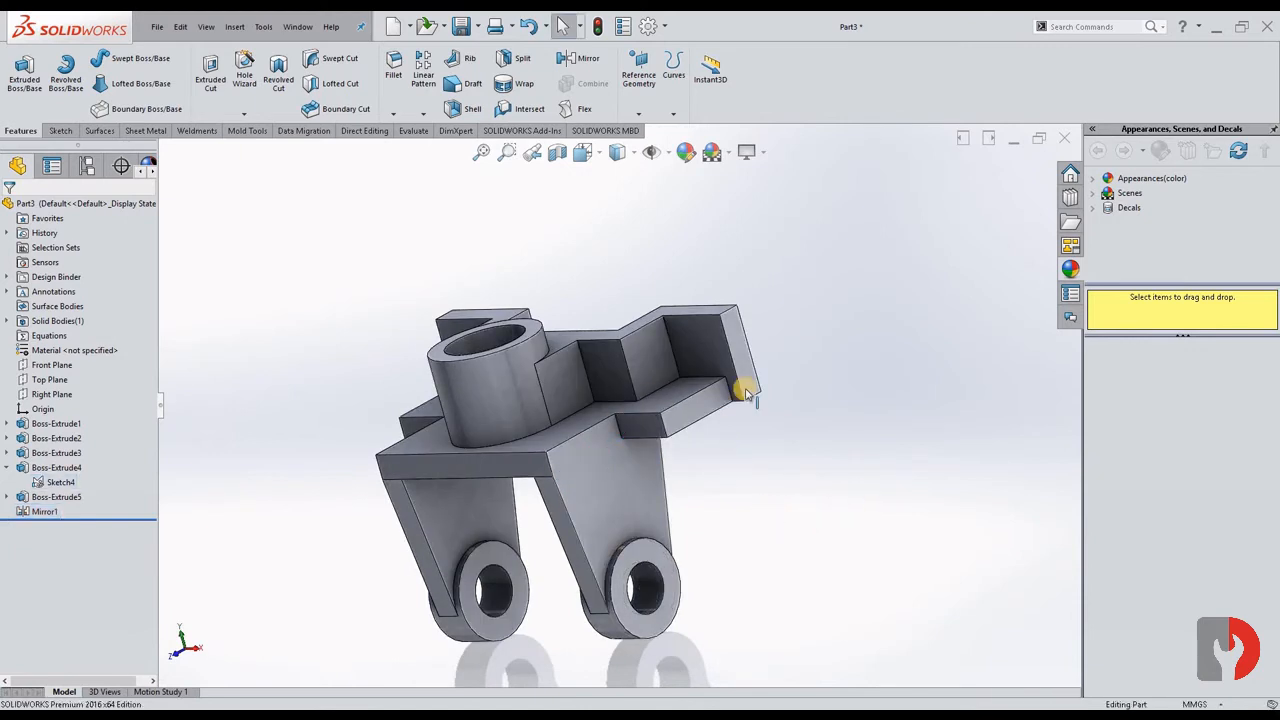
{"action": "left_click", "coordinate": [394, 66]}
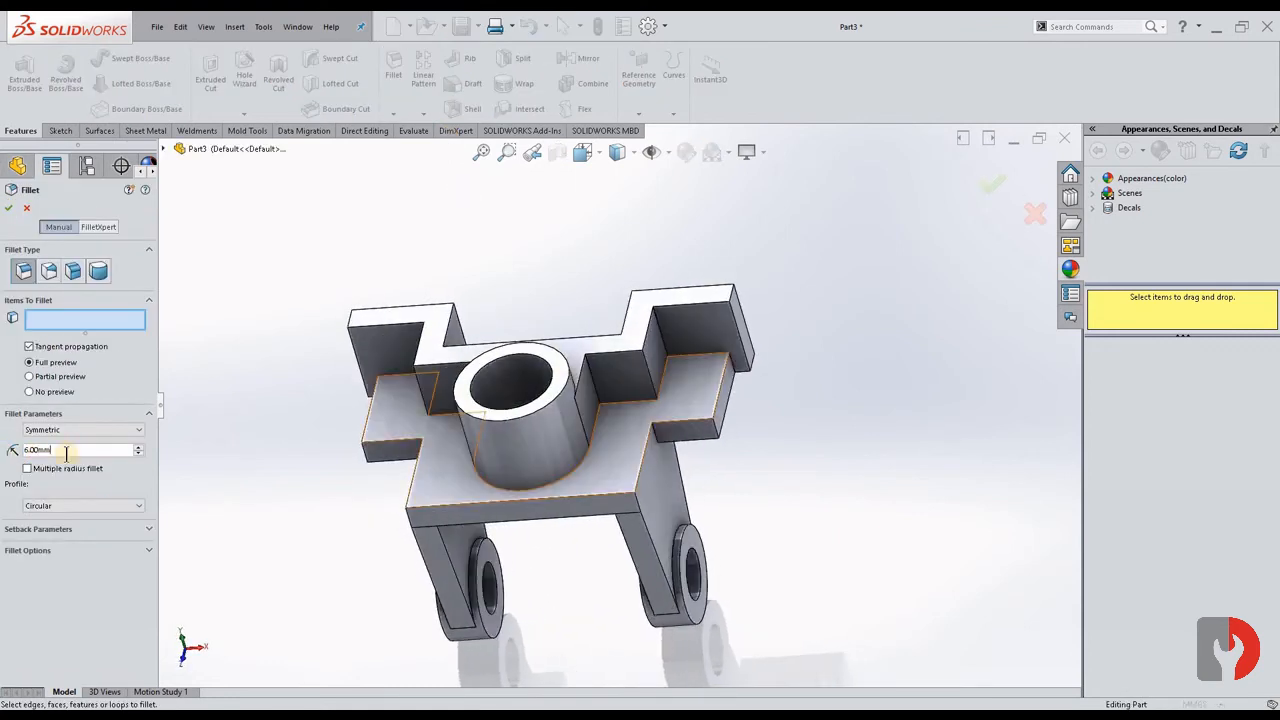
{"action": "left_click", "coordinate": [735, 368]}
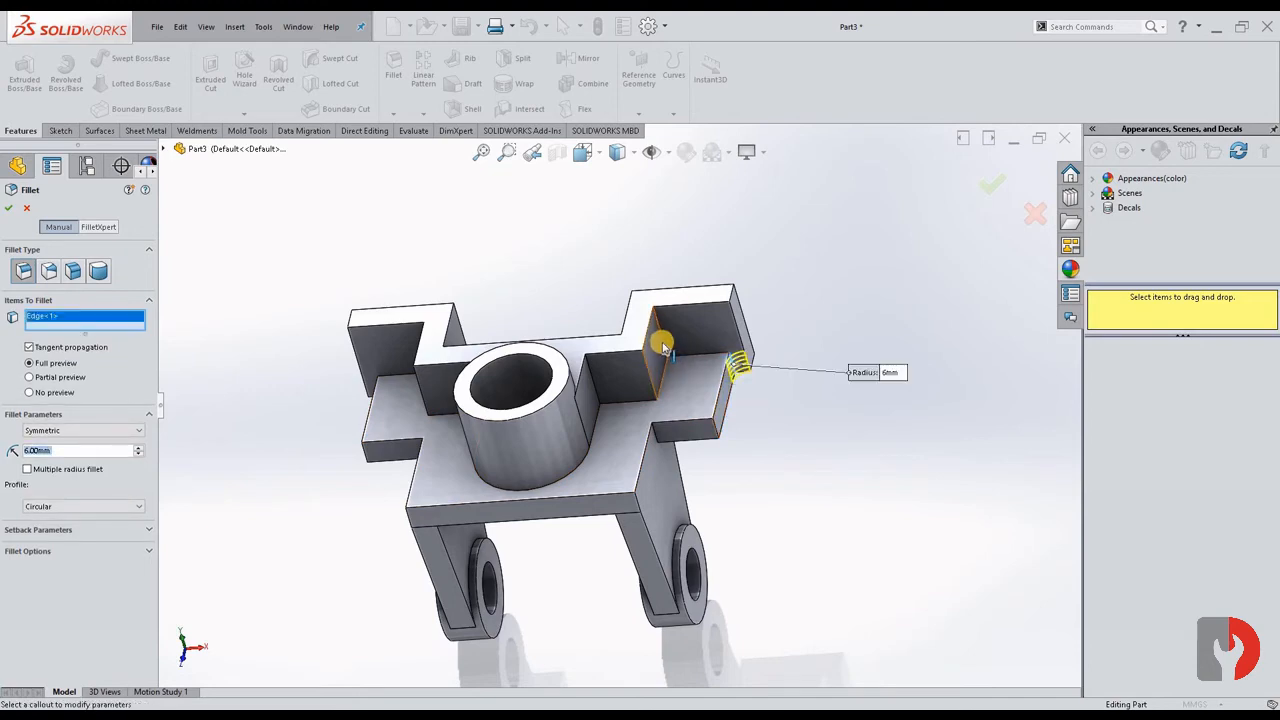
{"action": "left_click", "coordinate": [665, 345]}
{"action": "middle_click_drag", "start_coordinate": [665, 345], "coordinate": [472, 360]}
{"action": "left_click", "coordinate": [472, 360]}
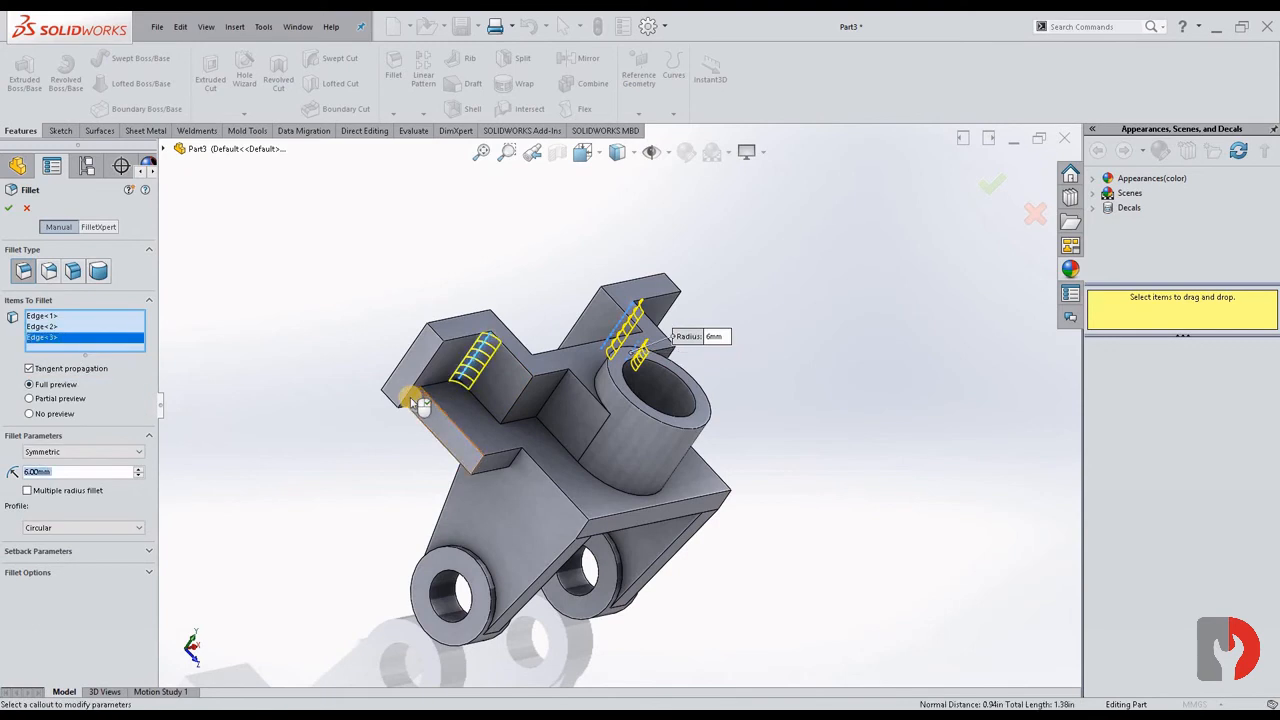
{"action": "left_click", "coordinate": [411, 400]}
{"action": "middle_click_drag", "start_coordinate": [528, 443], "coordinate": [491, 423]}
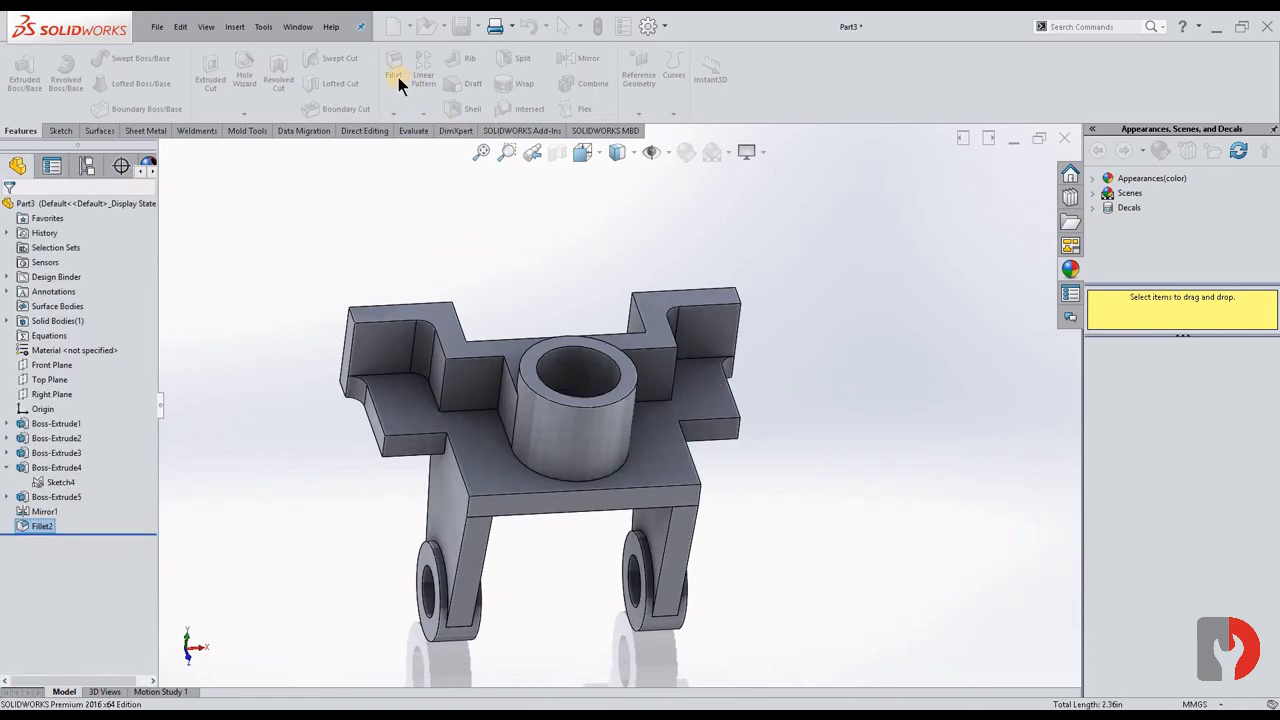
- Fillet the stepped wall's outer front corners and the plate's side notch corners with a 12 mm radius, six edges in total
{"action": "key", "text": "Return"}
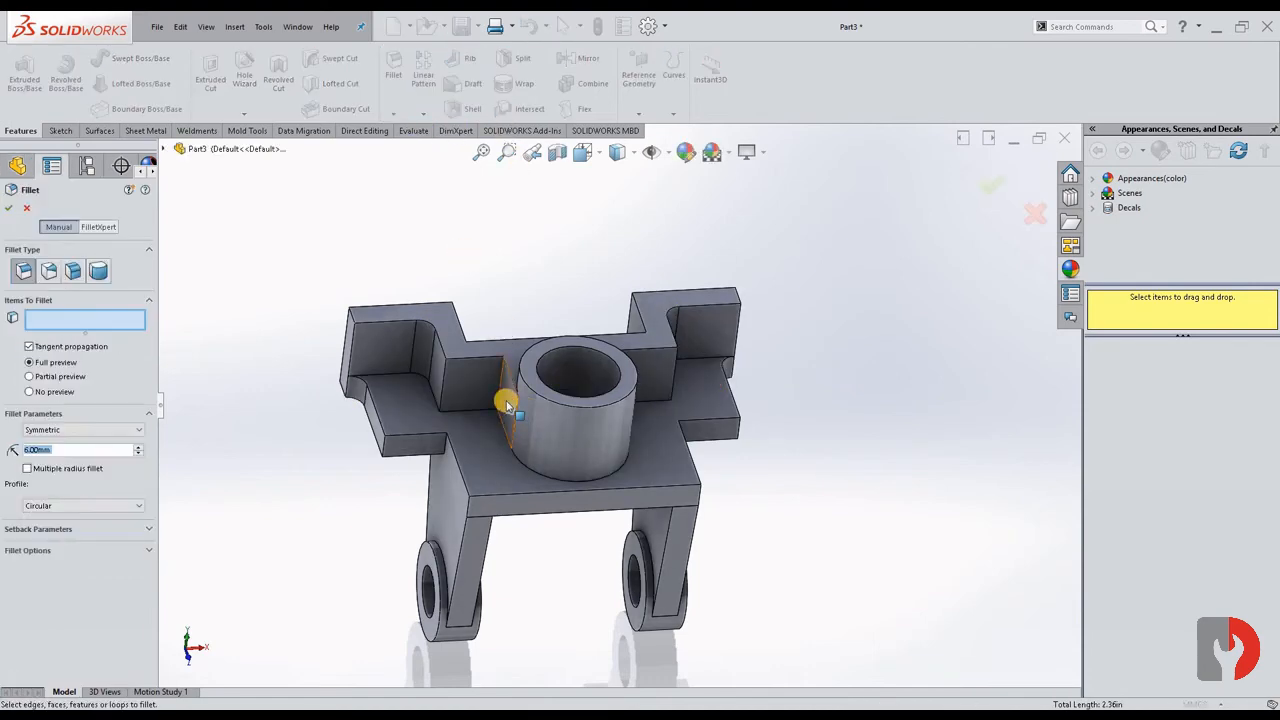
{"action": "middle_click_drag", "start_coordinate": [594, 466], "coordinate": [626, 437]}
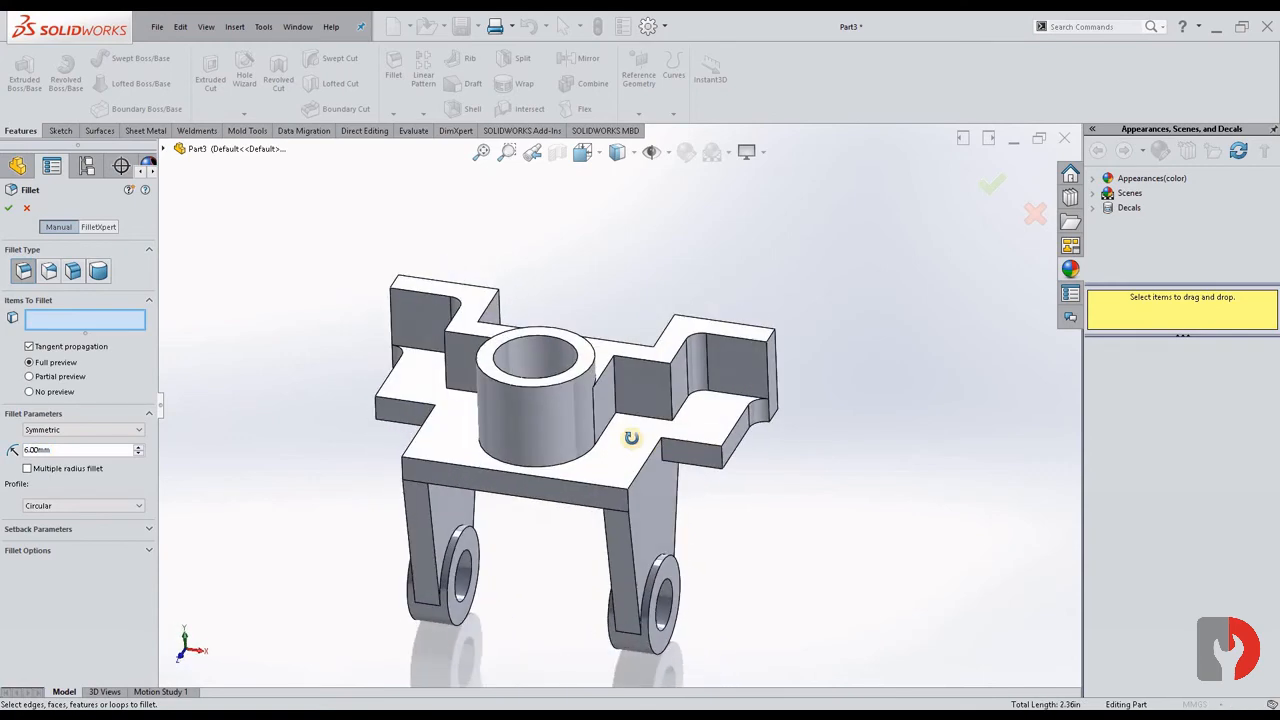
{"action": "left_click", "coordinate": [672, 400]}
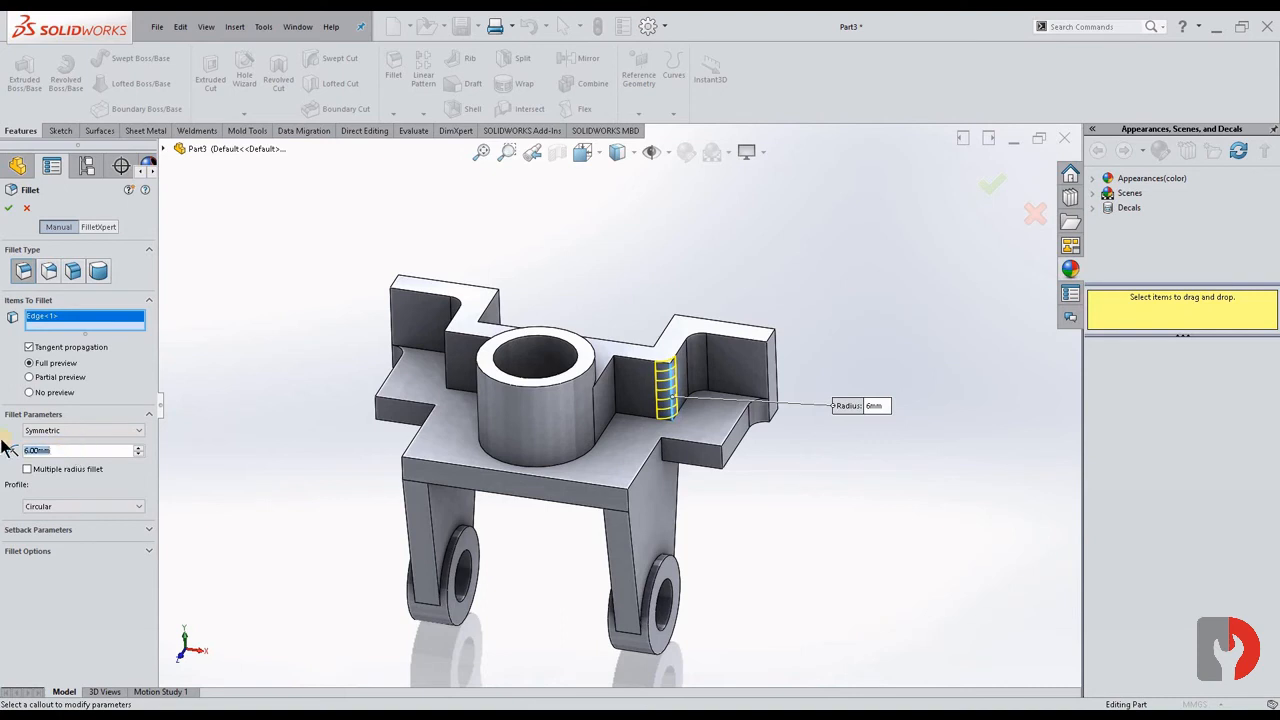
{"action": "type", "text": "12"}
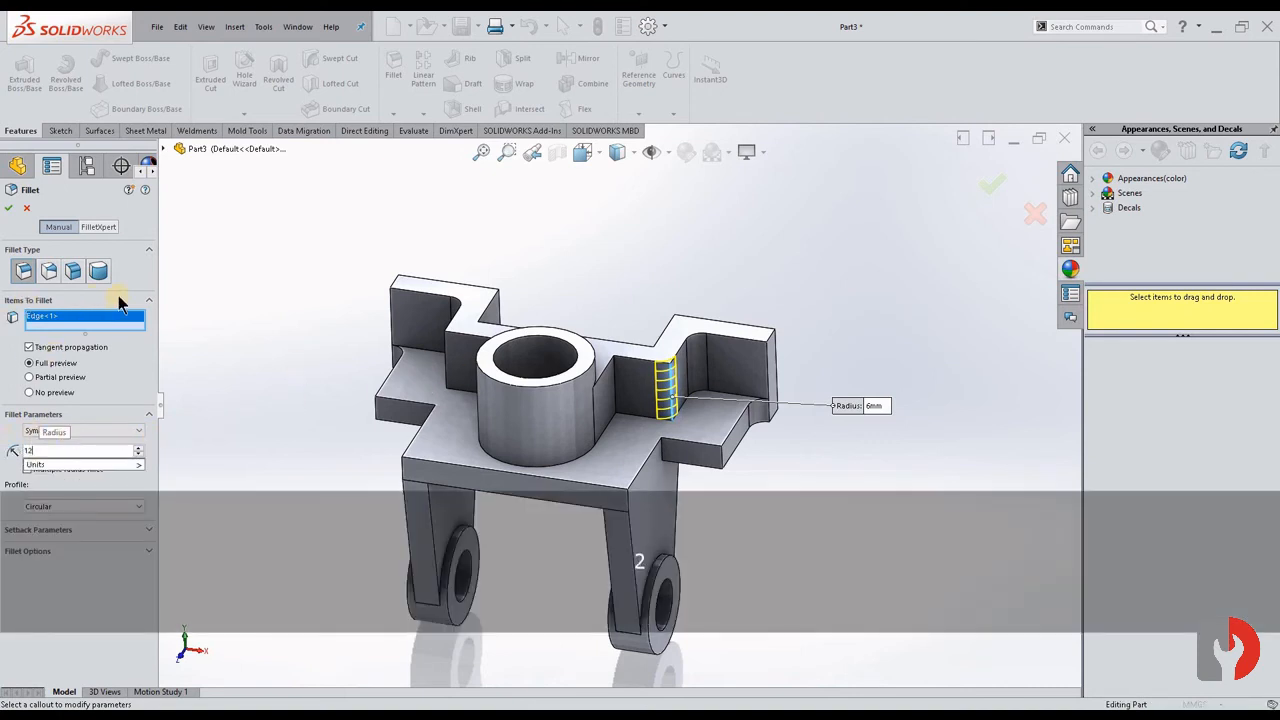
{"action": "key", "text": "Return"}
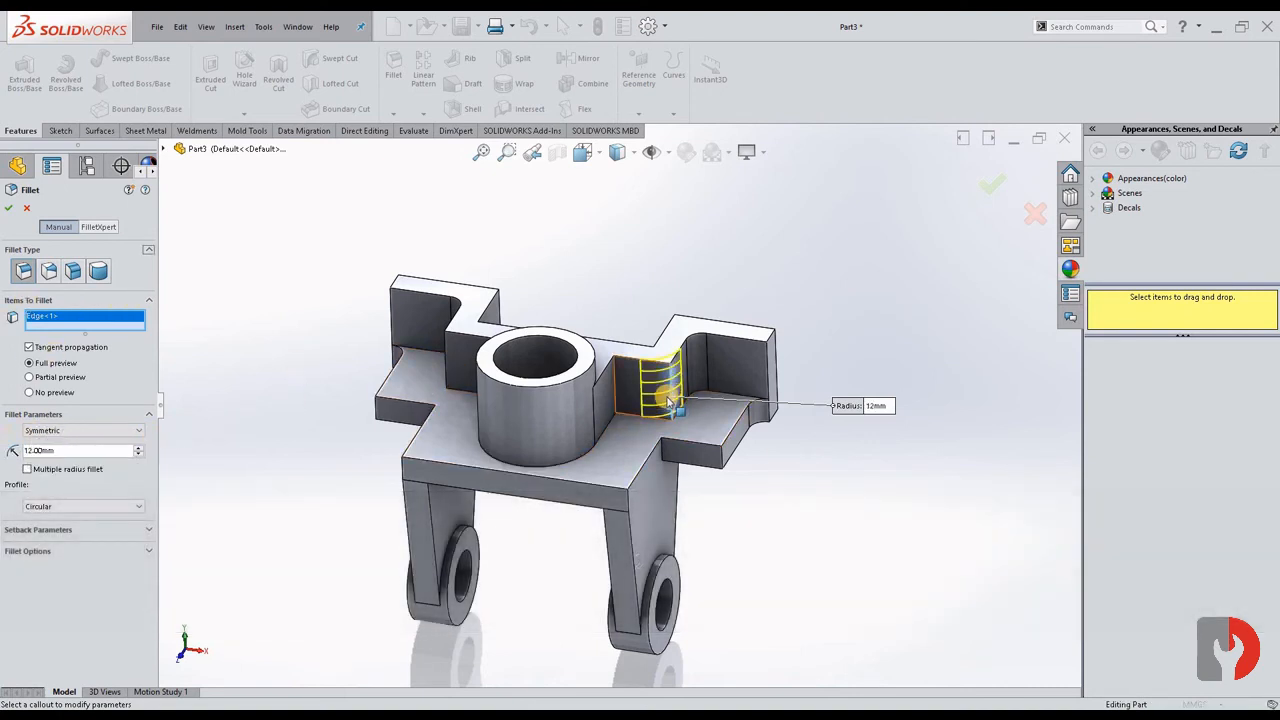
{"action": "left_click", "coordinate": [664, 455]}
{"action": "left_click", "coordinate": [666, 500]}
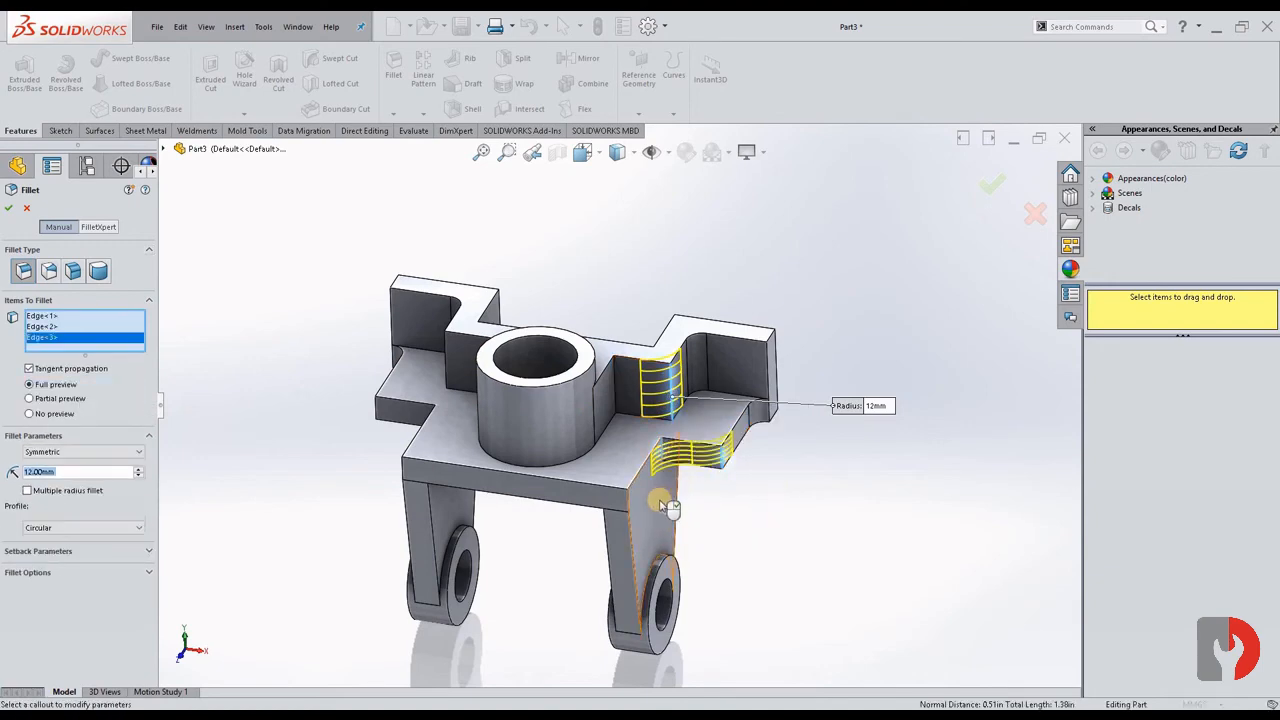
{"action": "middle_click_drag", "start_coordinate": [668, 507], "coordinate": [499, 463]}
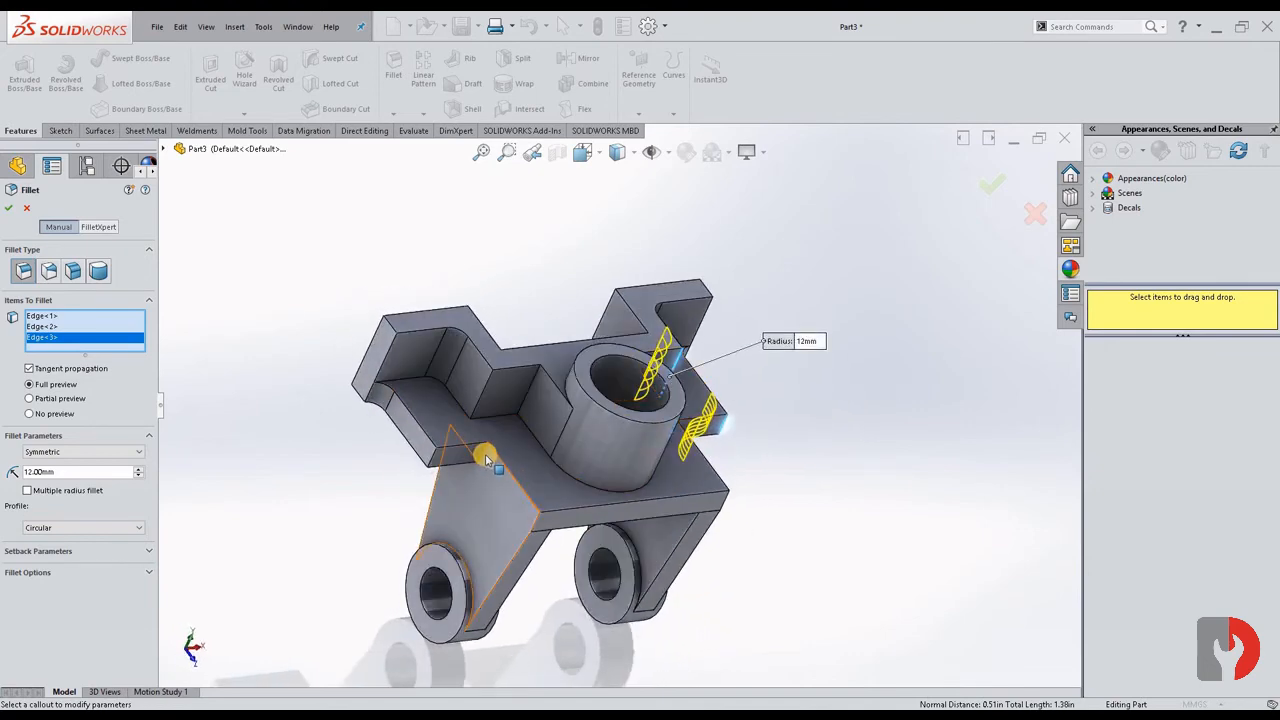
{"action": "left_click", "coordinate": [431, 455]}
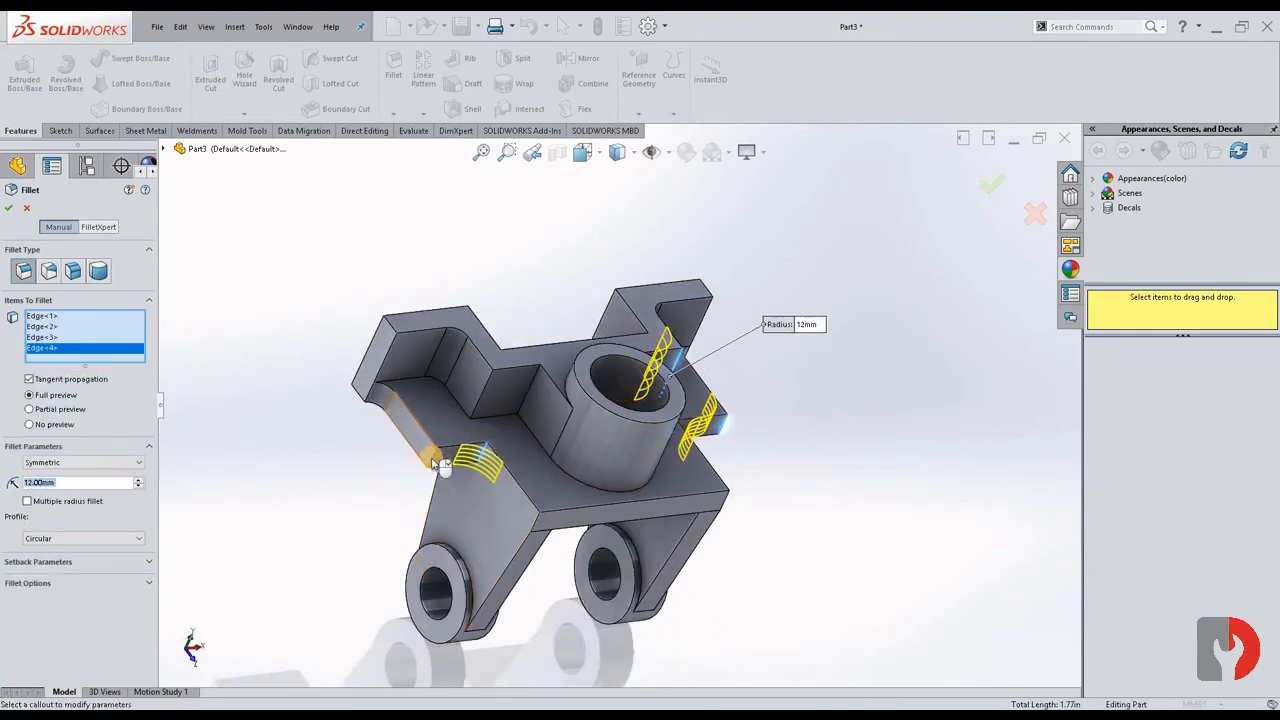
{"action": "left_click", "coordinate": [508, 376]}
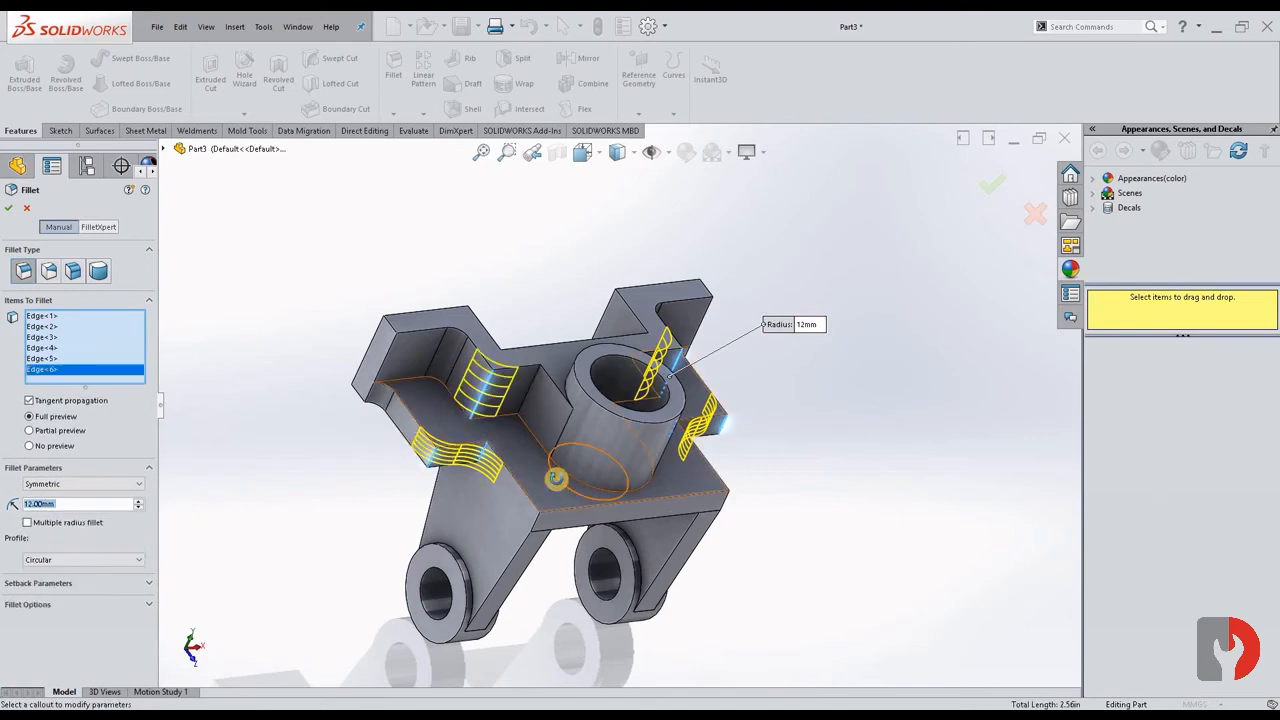
{"action": "middle_click_drag", "start_coordinate": [558, 465], "coordinate": [464, 486]}
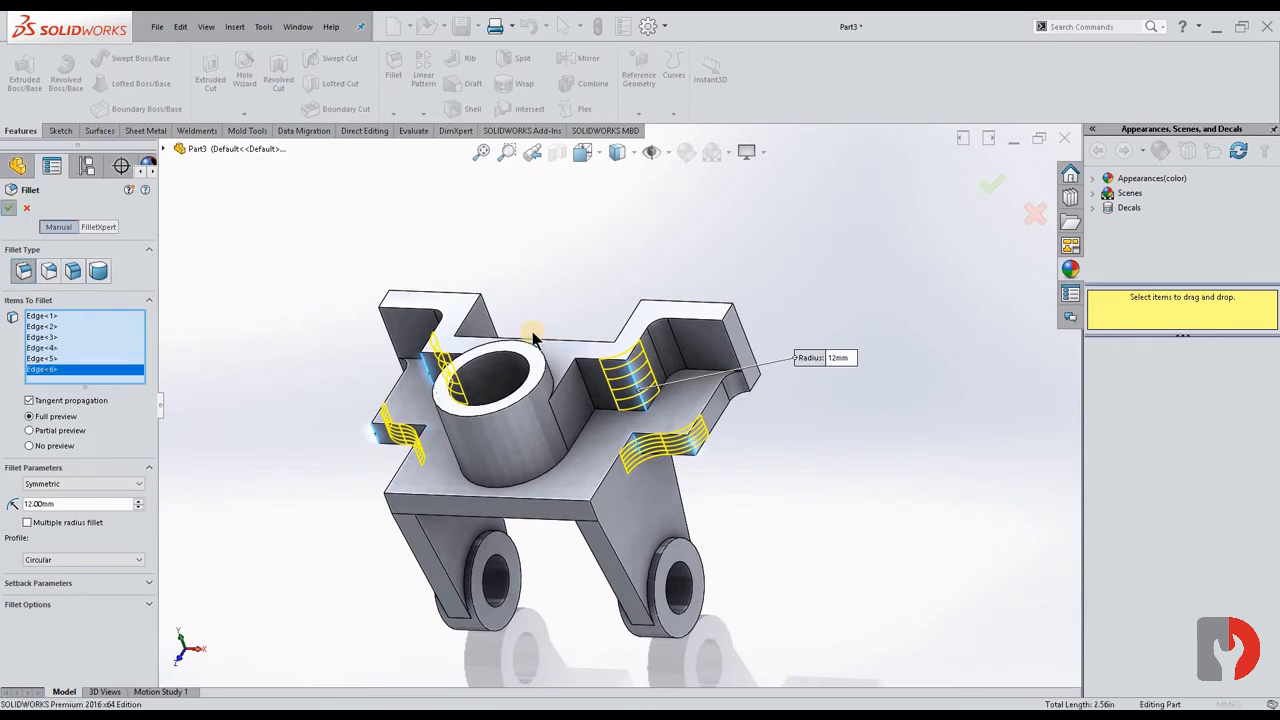
{"action": "key", "text": "Return"}
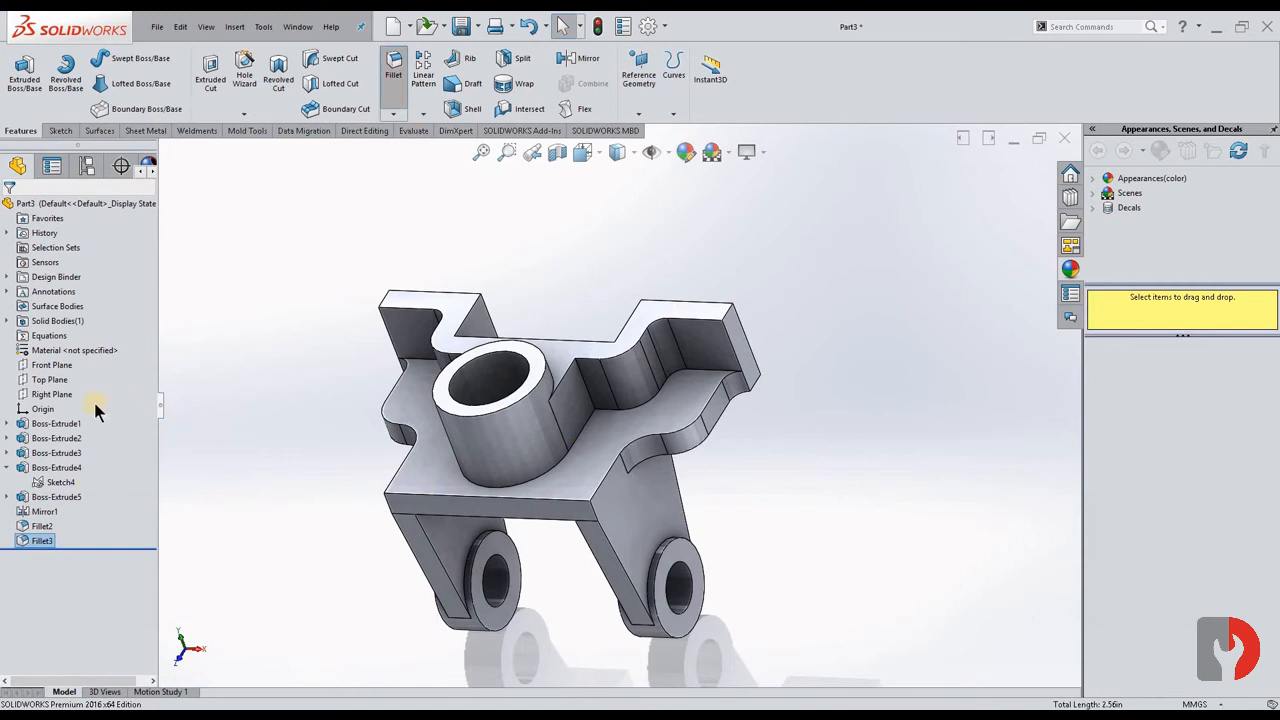
- Fillet the two vertical wall edges beside the boss and the two rear step corners with a 3 mm radius
{"action": "double_click", "coordinate": [76, 450]}
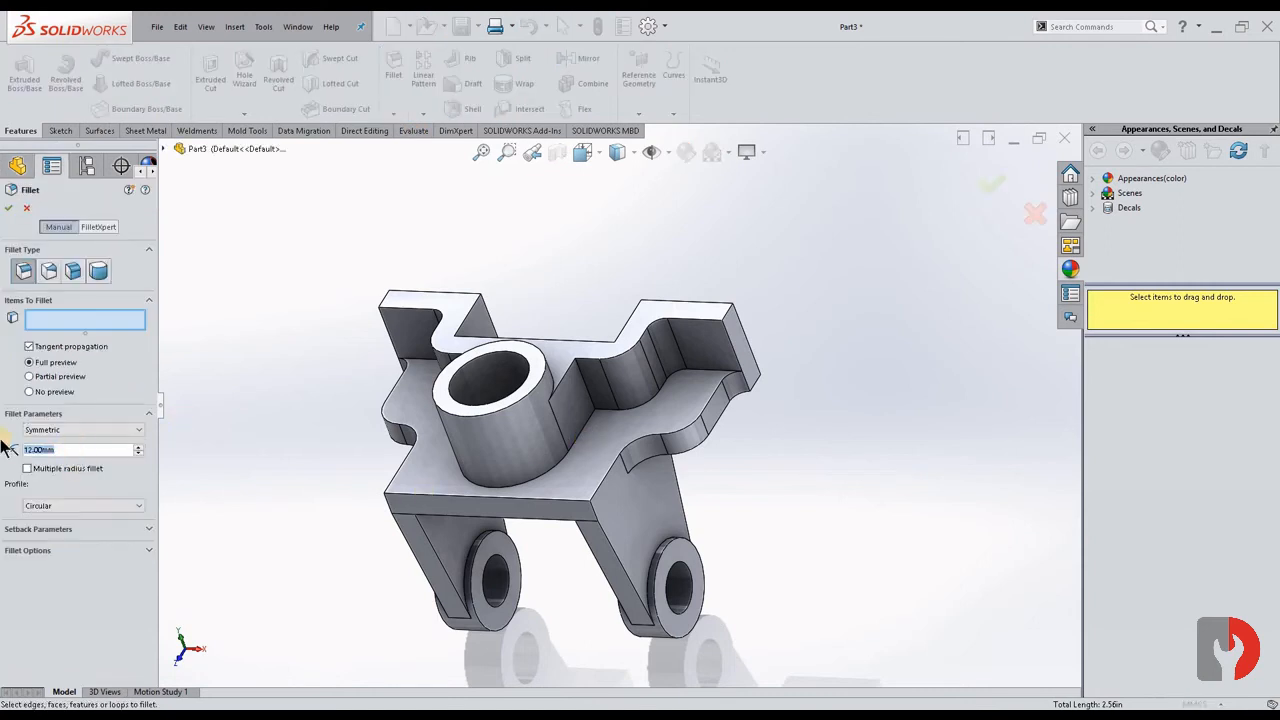
{"action": "type", "text": "3"}
{"action": "key", "text": "Return"}
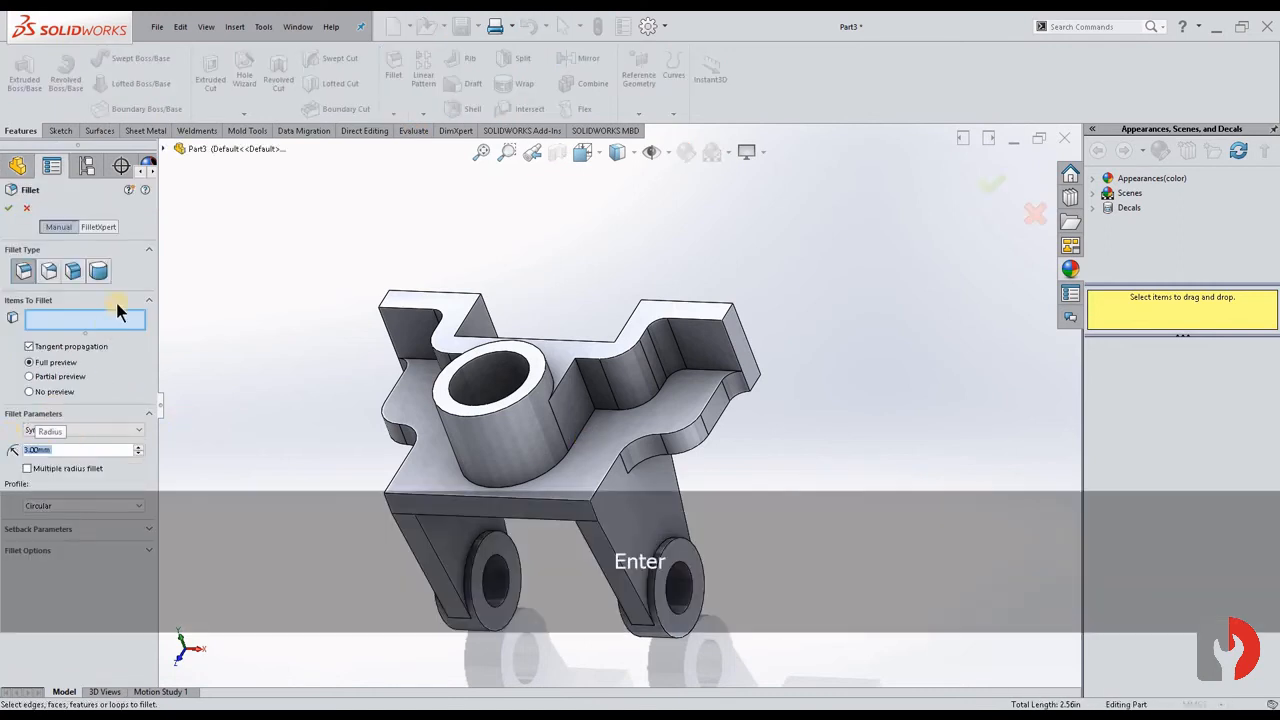
{"action": "left_click", "coordinate": [586, 378]}
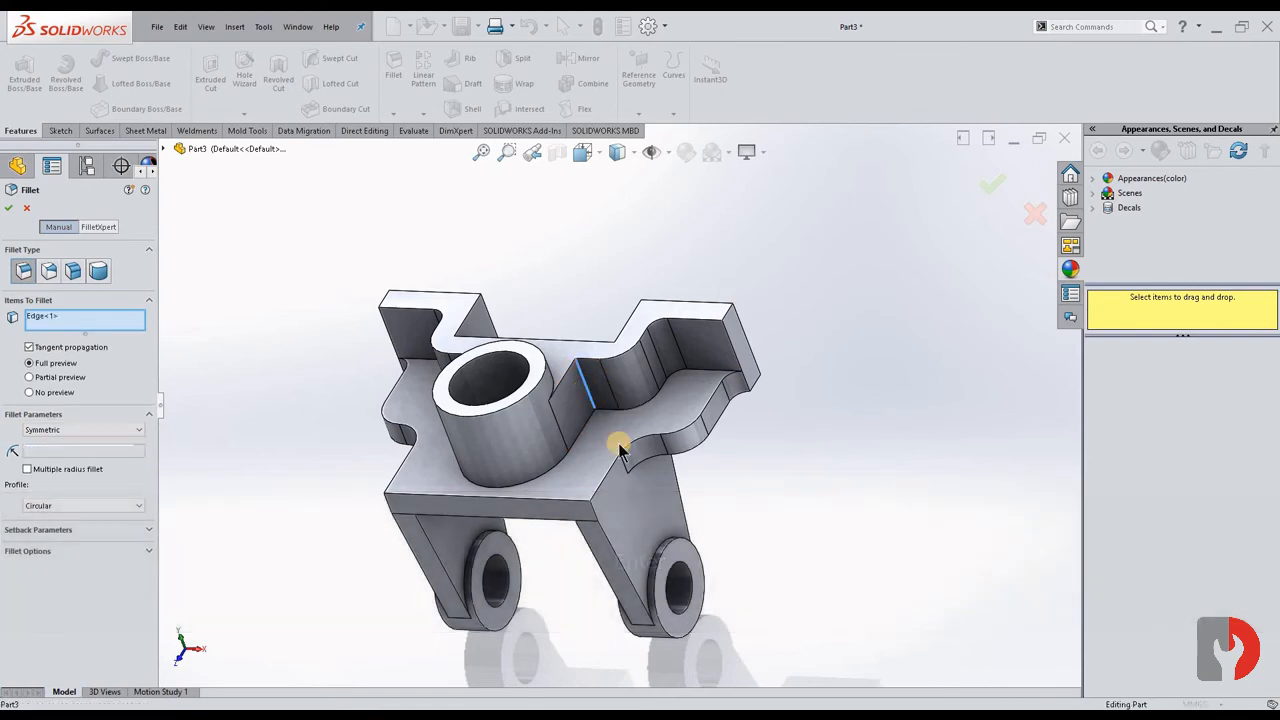
{"action": "middle_click_drag", "start_coordinate": [719, 459], "coordinate": [669, 463]}
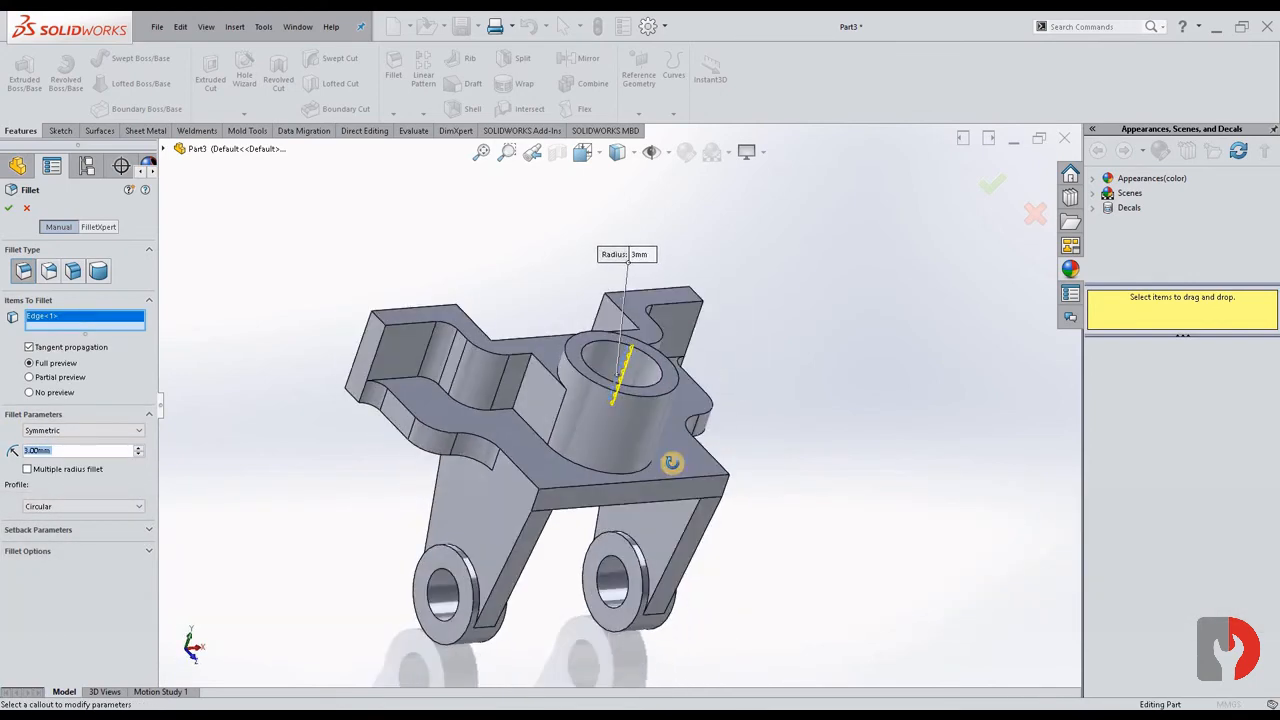
{"action": "left_click", "coordinate": [522, 395]}
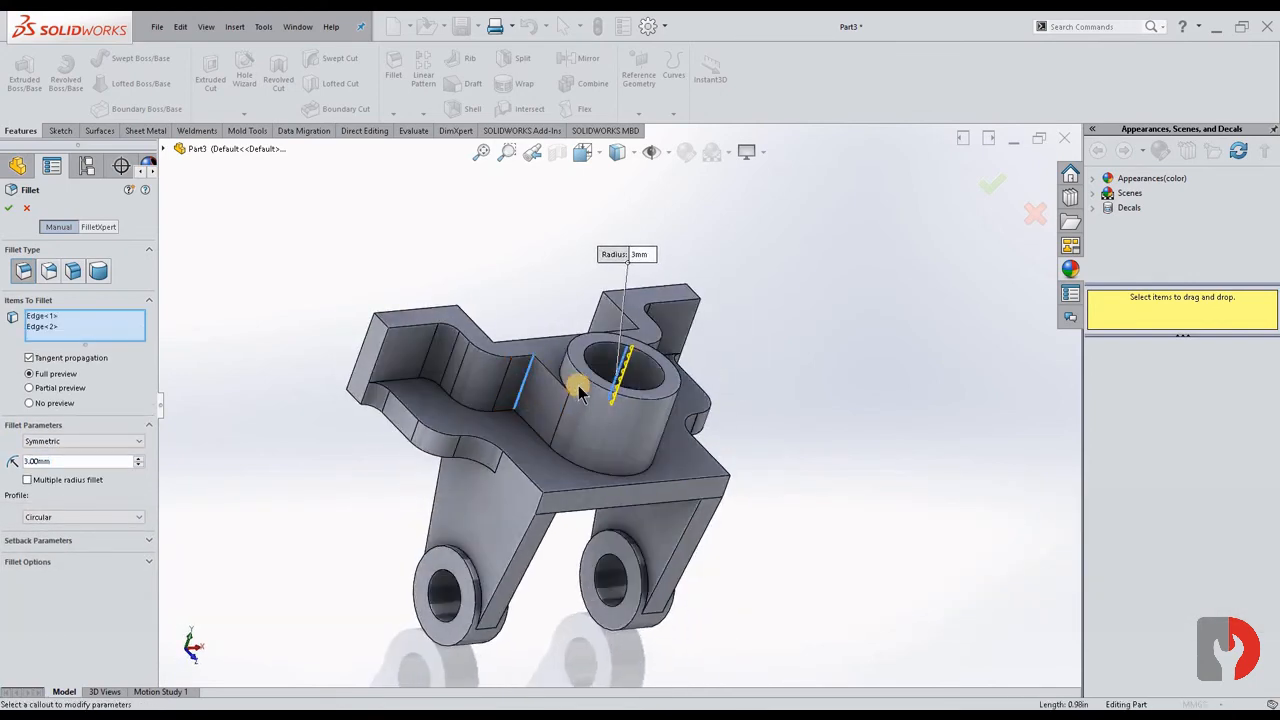
{"action": "middle_click_drag", "start_coordinate": [522, 395], "coordinate": [505, 572]}
{"action": "left_click", "coordinate": [637, 368]}
{"action": "left_click", "coordinate": [506, 573]}
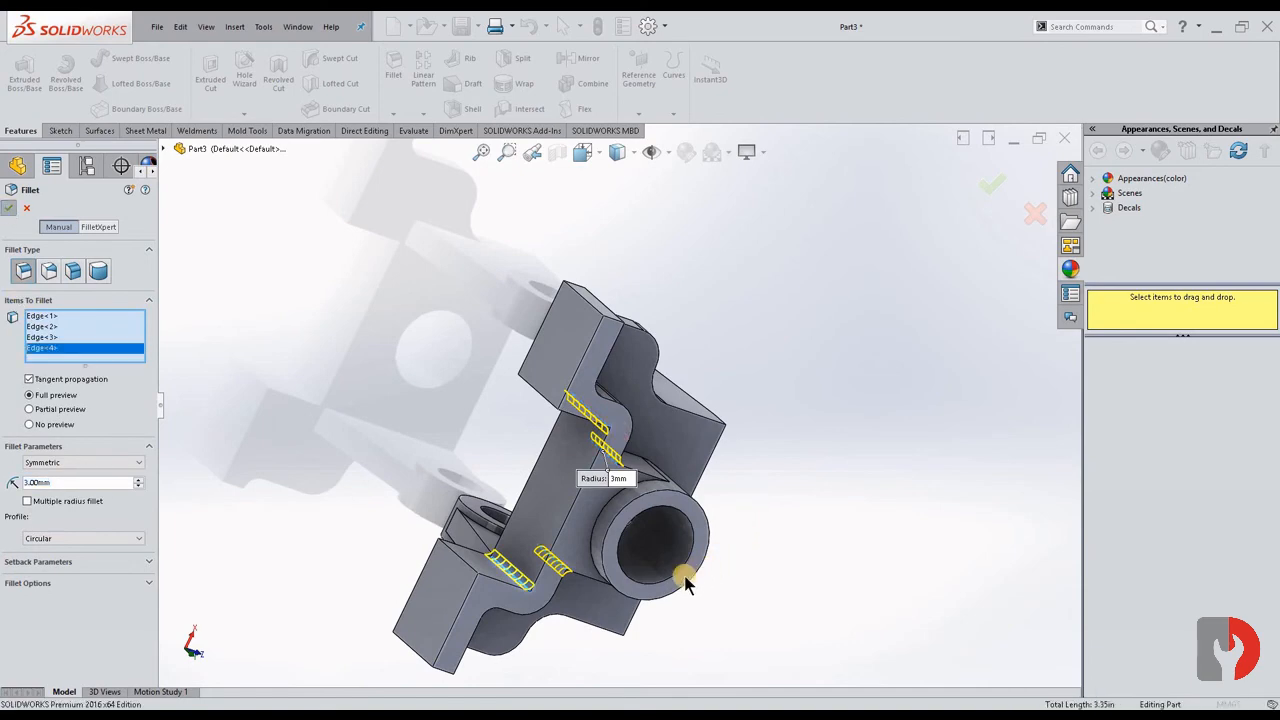
- Start a sketch on an end block's front face and draw a vertical construction line about 60 mm long up from the origin
{"action": "middle_click_drag", "start_coordinate": [632, 318], "coordinate": [683, 289]}
{"action": "left_click", "coordinate": [688, 301]}
{"action": "left_click", "coordinate": [739, 255]}
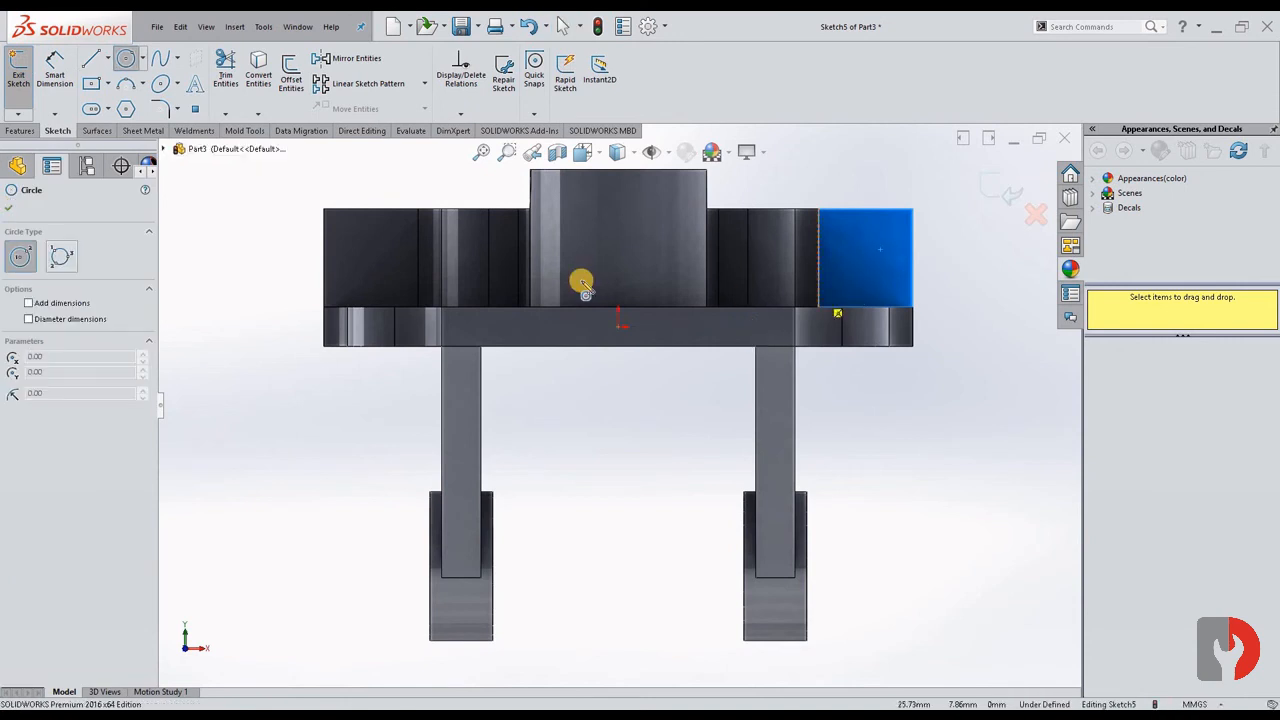
{"action": "left_click", "coordinate": [103, 62]}
{"action": "left_click", "coordinate": [112, 80]}
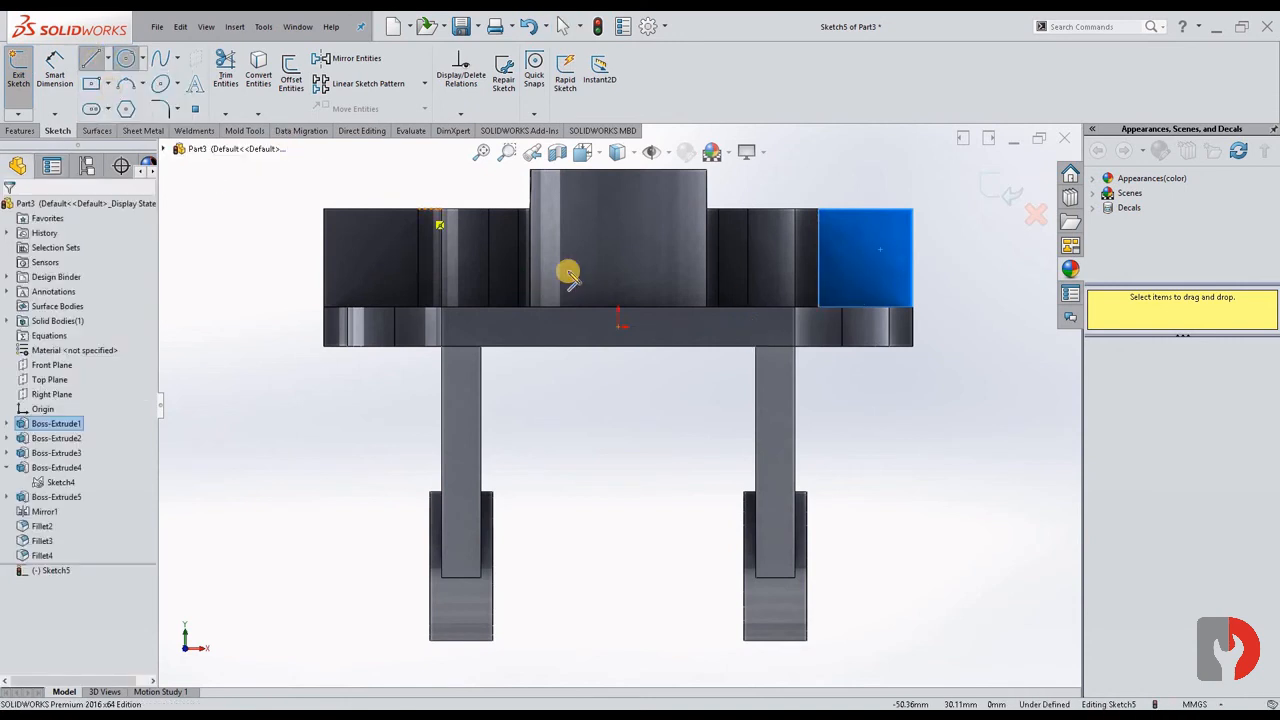
{"action": "left_click", "coordinate": [618, 310]}
{"action": "scroll", "coordinate": [623, 266], "scroll_direction": "up", "scroll_amount": 4}
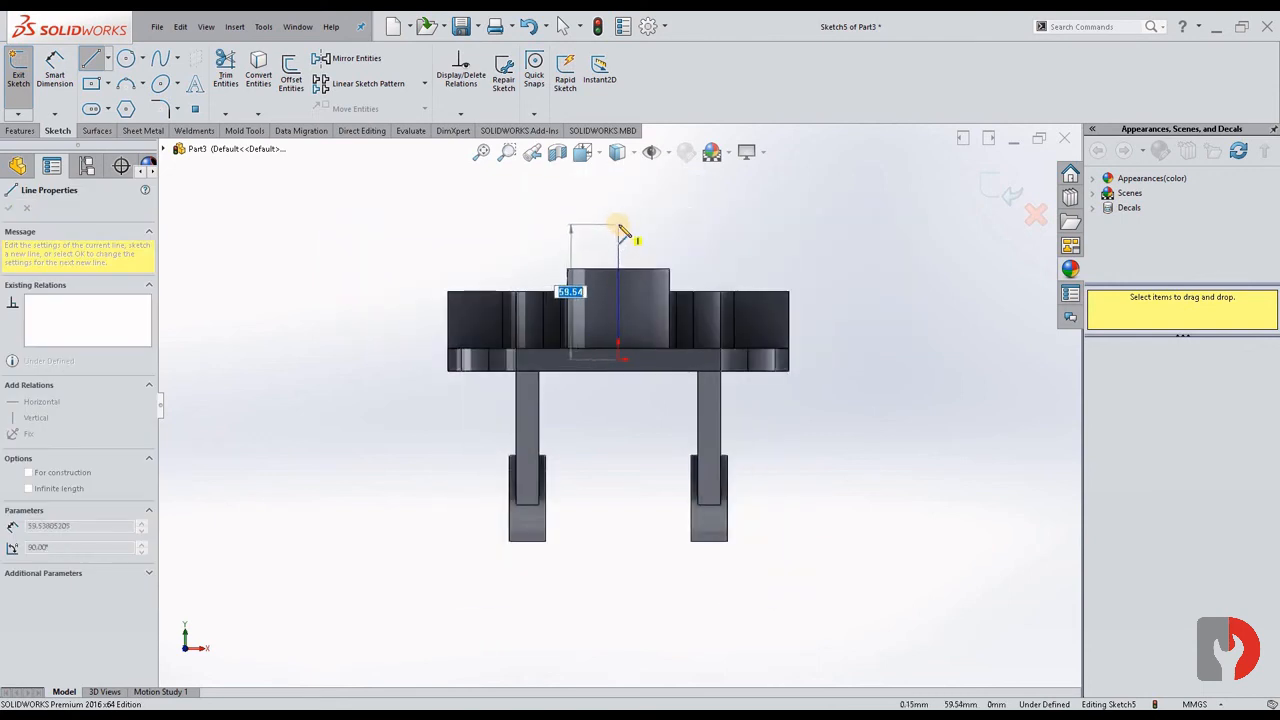
{"action": "left_click", "coordinate": [618, 226]}
{"action": "key", "text": "Escape"}
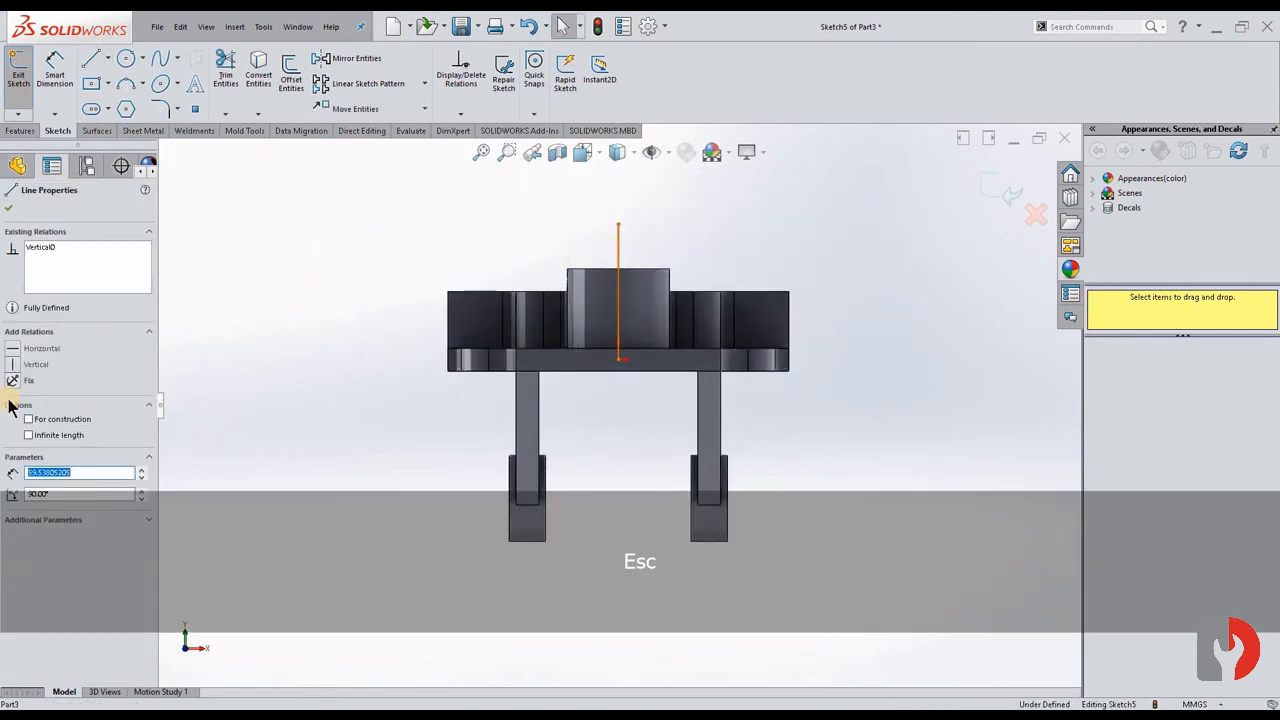
{"action": "left_click", "coordinate": [41, 419]}
{"action": "left_click", "coordinate": [279, 350]}
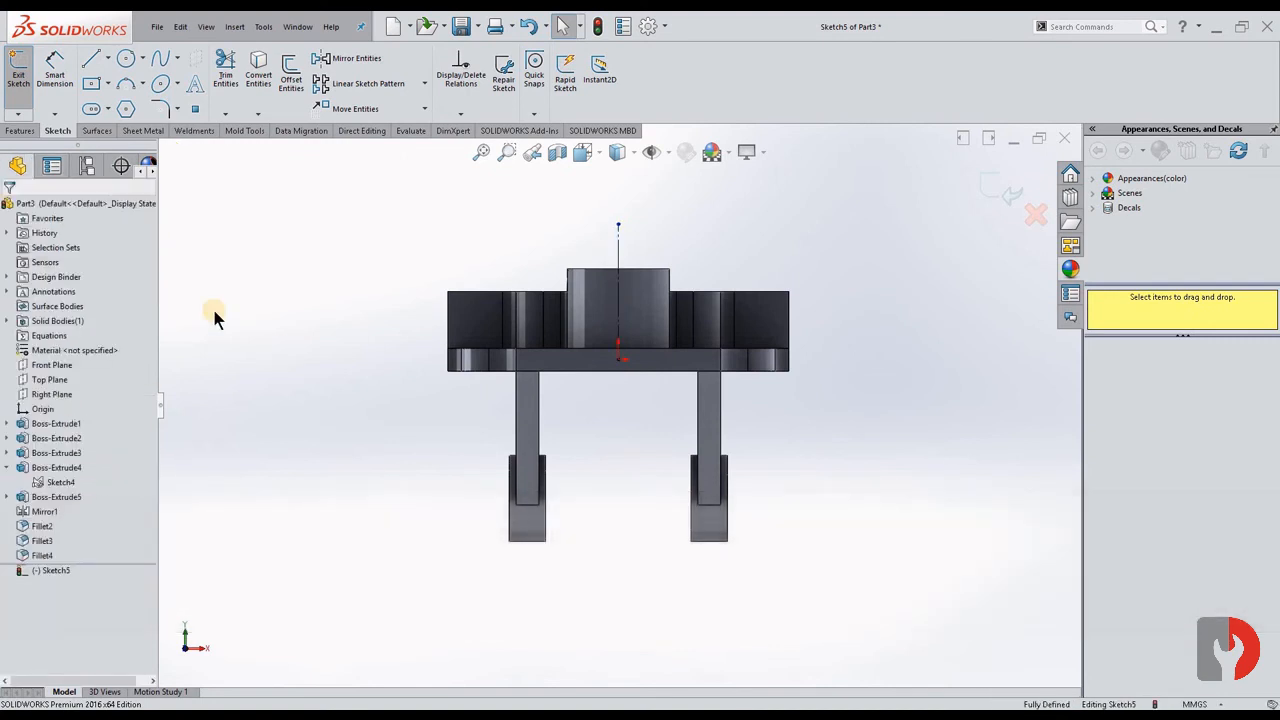
- Sketch a circle on the end block's face and set its diameter to 10 mm
{"action": "left_click", "coordinate": [125, 60]}
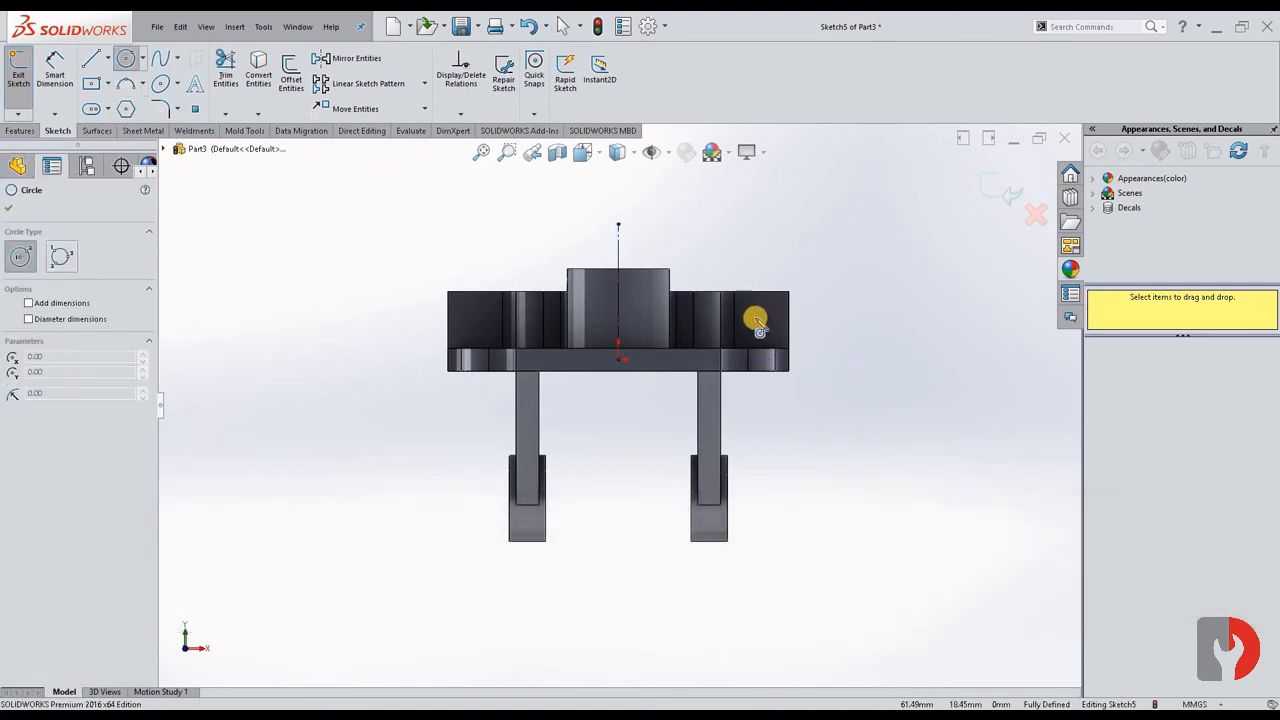
{"action": "left_click", "coordinate": [760, 335]}
{"action": "left_click", "coordinate": [764, 332]}
{"action": "left_click", "coordinate": [44, 74]}
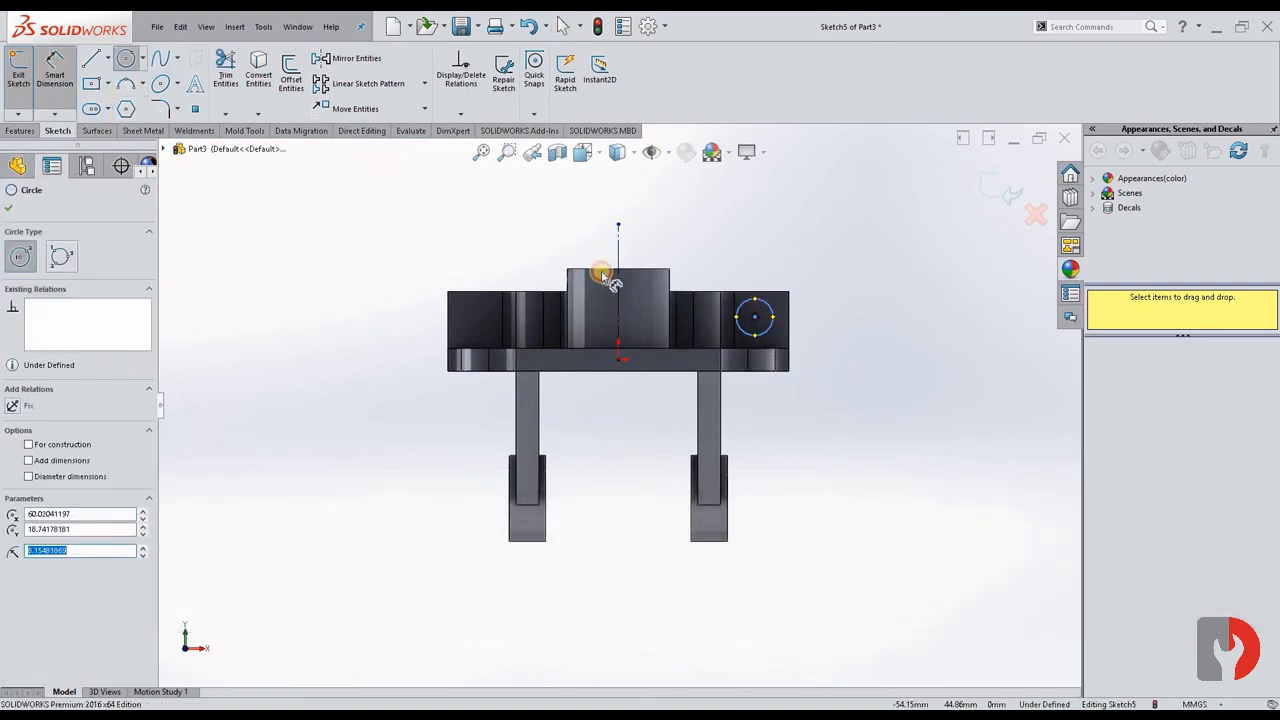
{"action": "left_click", "coordinate": [773, 307]}
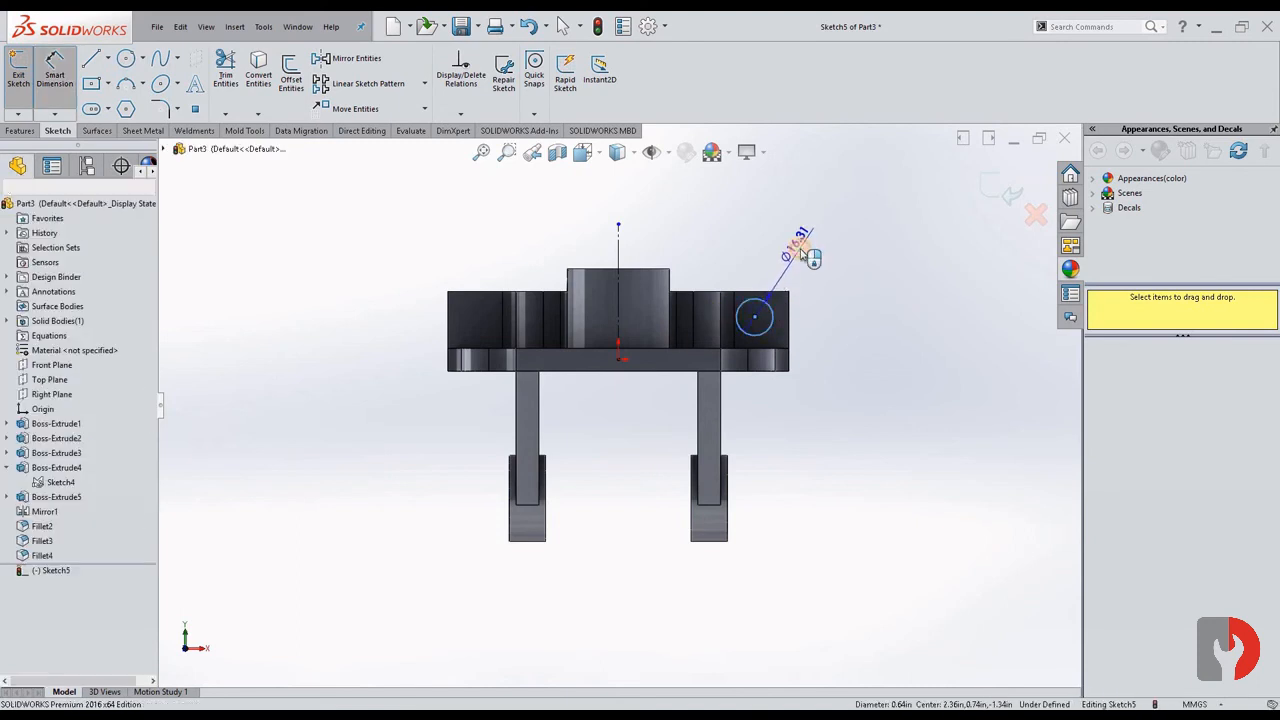
{"action": "left_click", "coordinate": [806, 254]}
{"action": "type", "text": "10"}
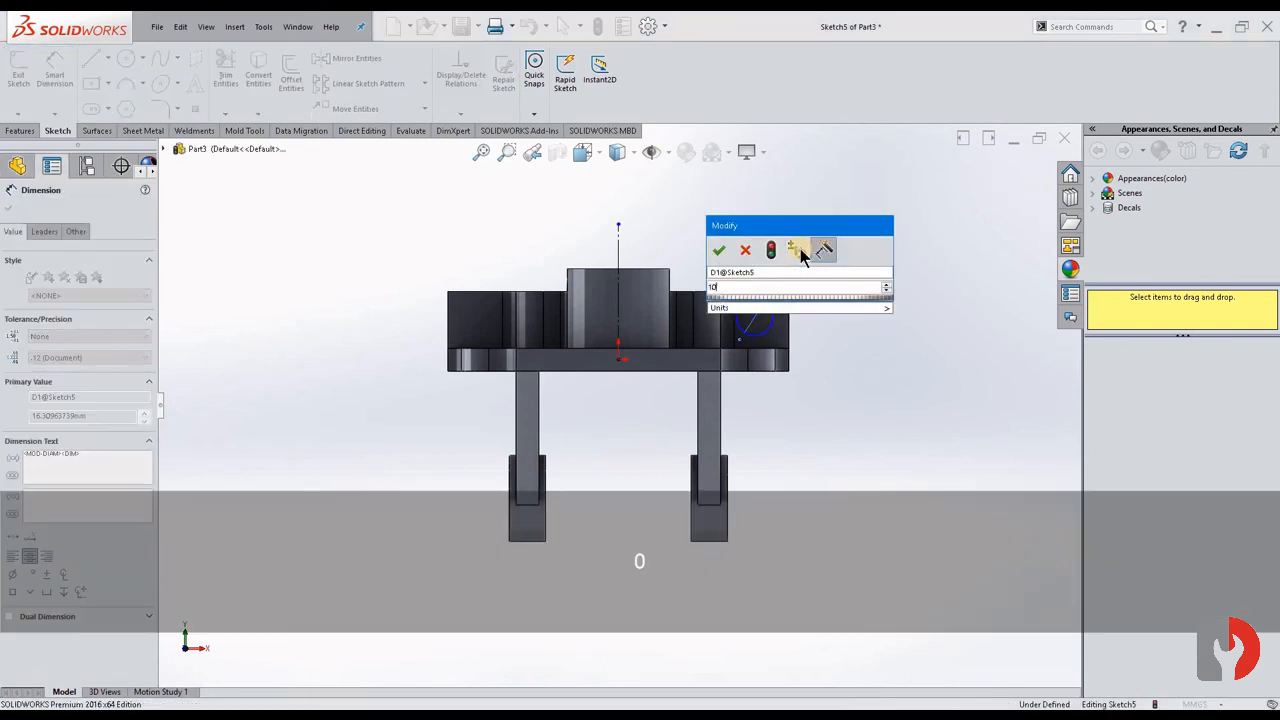
{"action": "key", "text": "Return"}
- Position the circle's centre 23 mm above the plate's underside edge and 63 mm from the vertical construction line
{"action": "scroll", "coordinate": [777, 318], "scroll_direction": "down", "scroll_amount": 2}
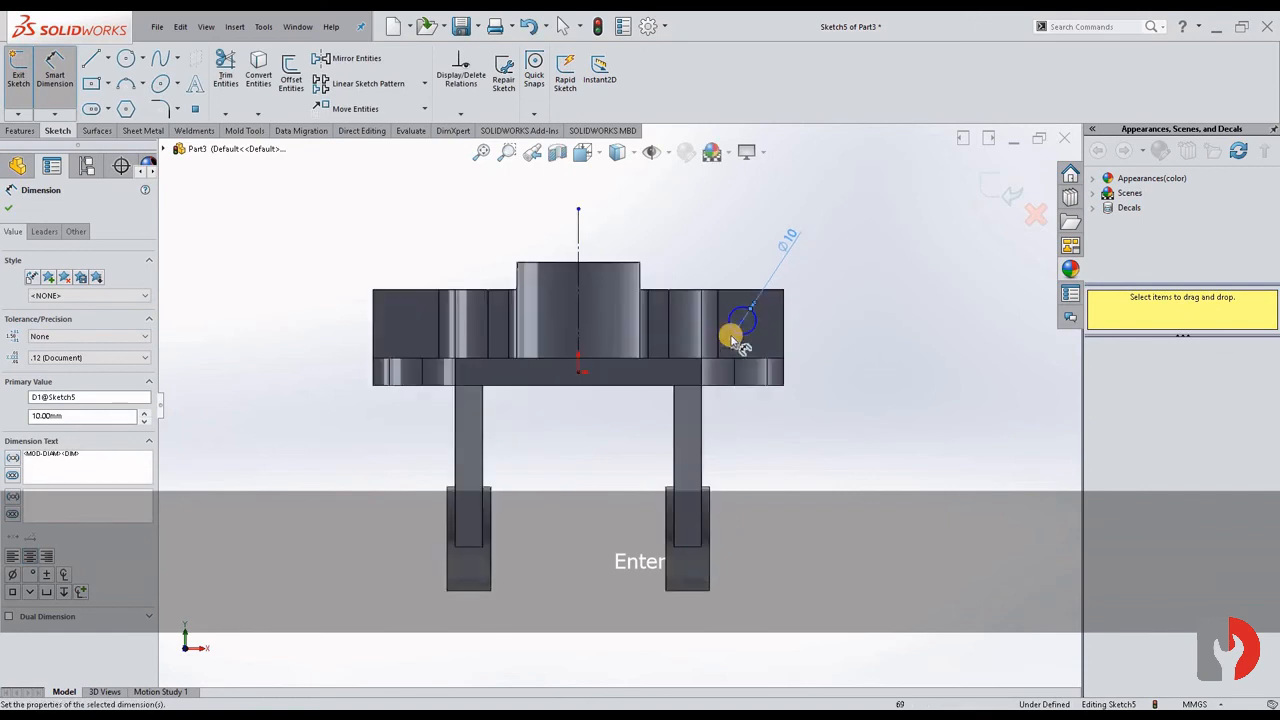
{"action": "scroll", "coordinate": [737, 323], "scroll_direction": "down", "scroll_amount": 3}
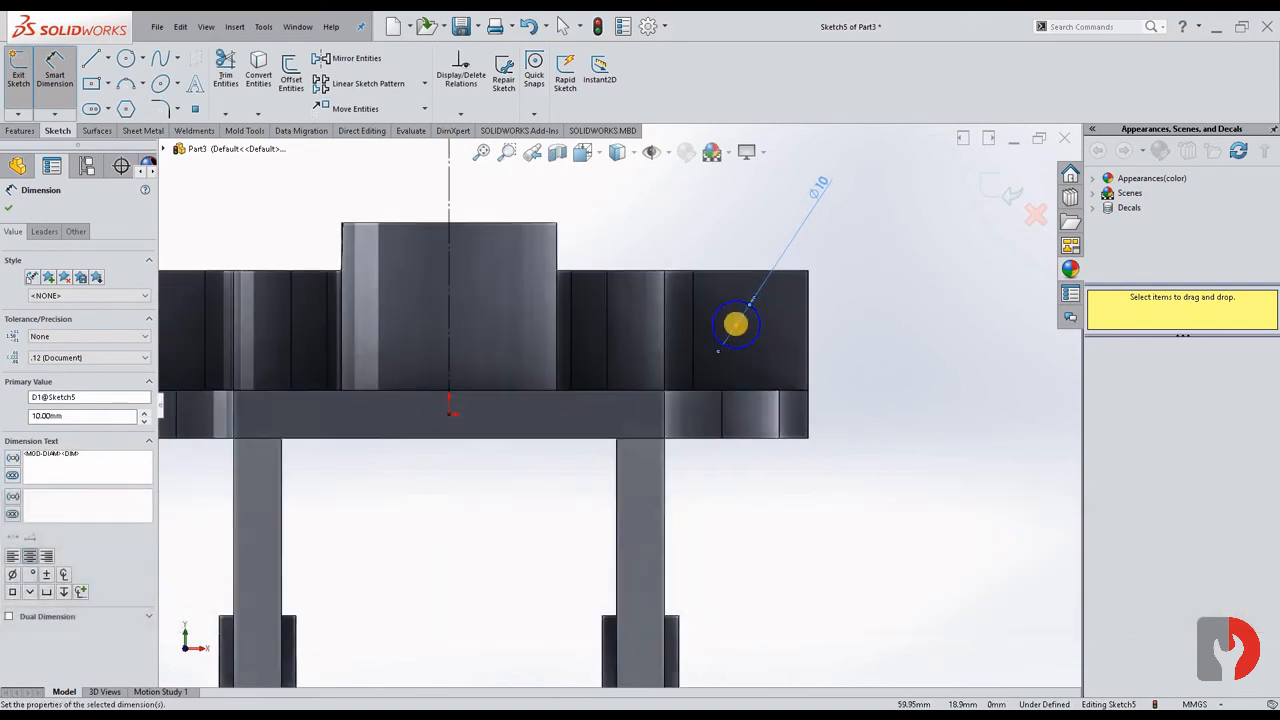
{"action": "left_click", "coordinate": [752, 445]}
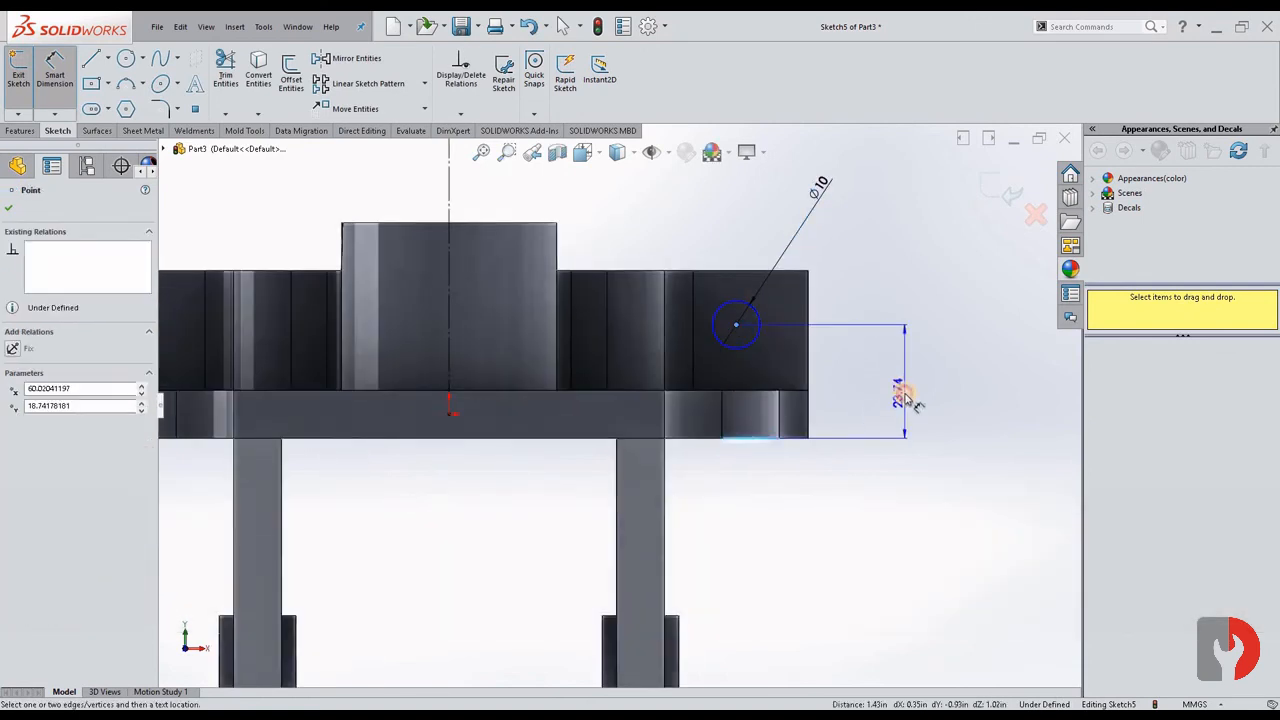
{"action": "left_click", "coordinate": [905, 398]}
{"action": "type", "text": "23"}
{"action": "key", "text": "Return"}
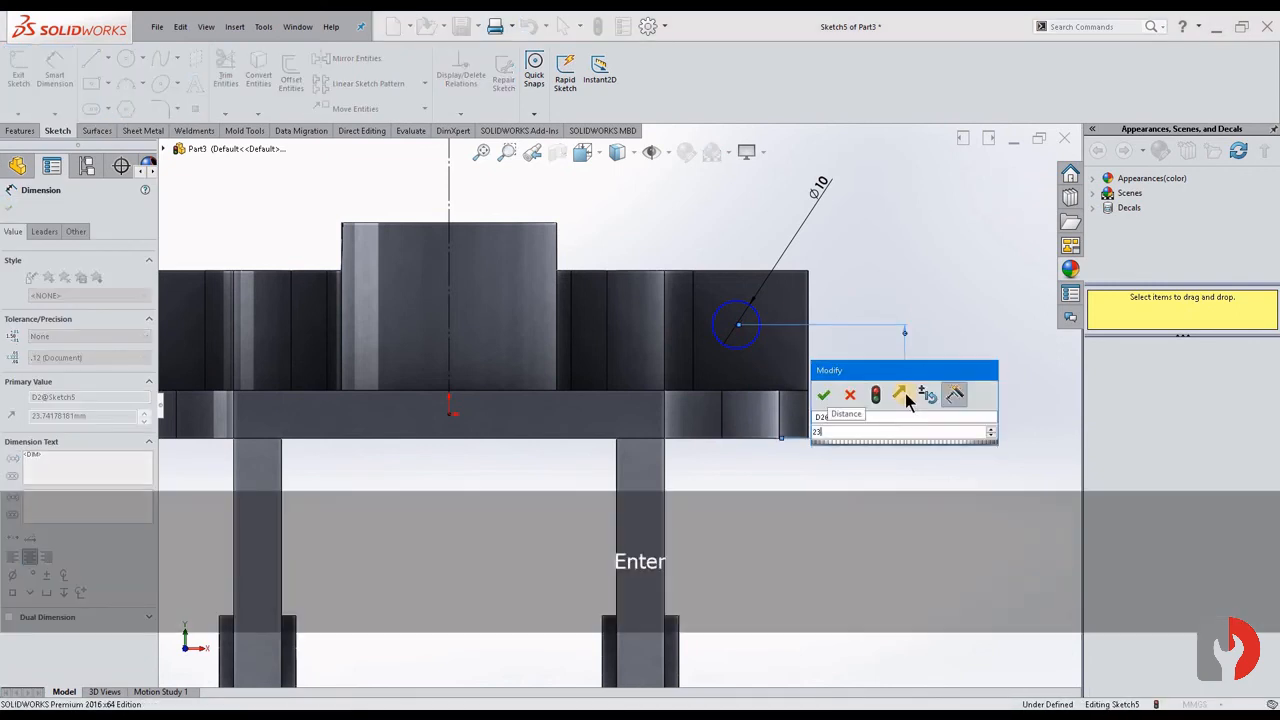
{"action": "left_click", "coordinate": [450, 284]}
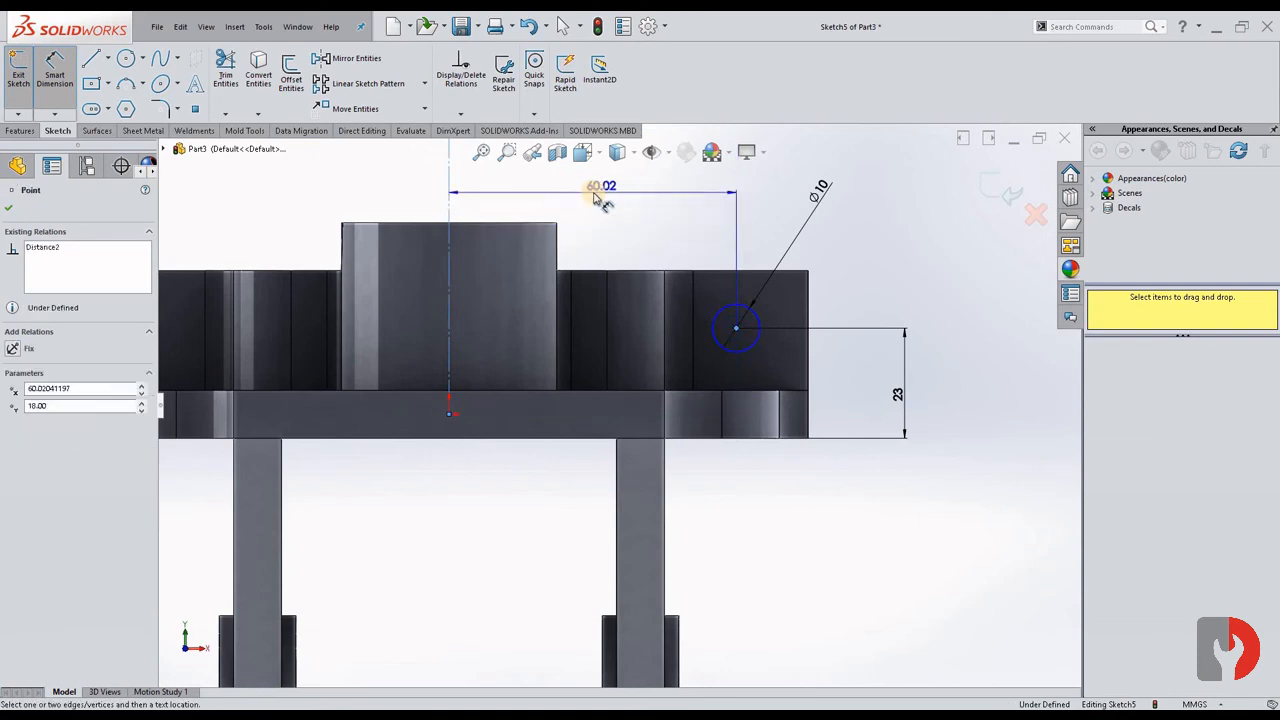
{"action": "left_click", "coordinate": [596, 197]}
{"action": "type", "text": "63"}
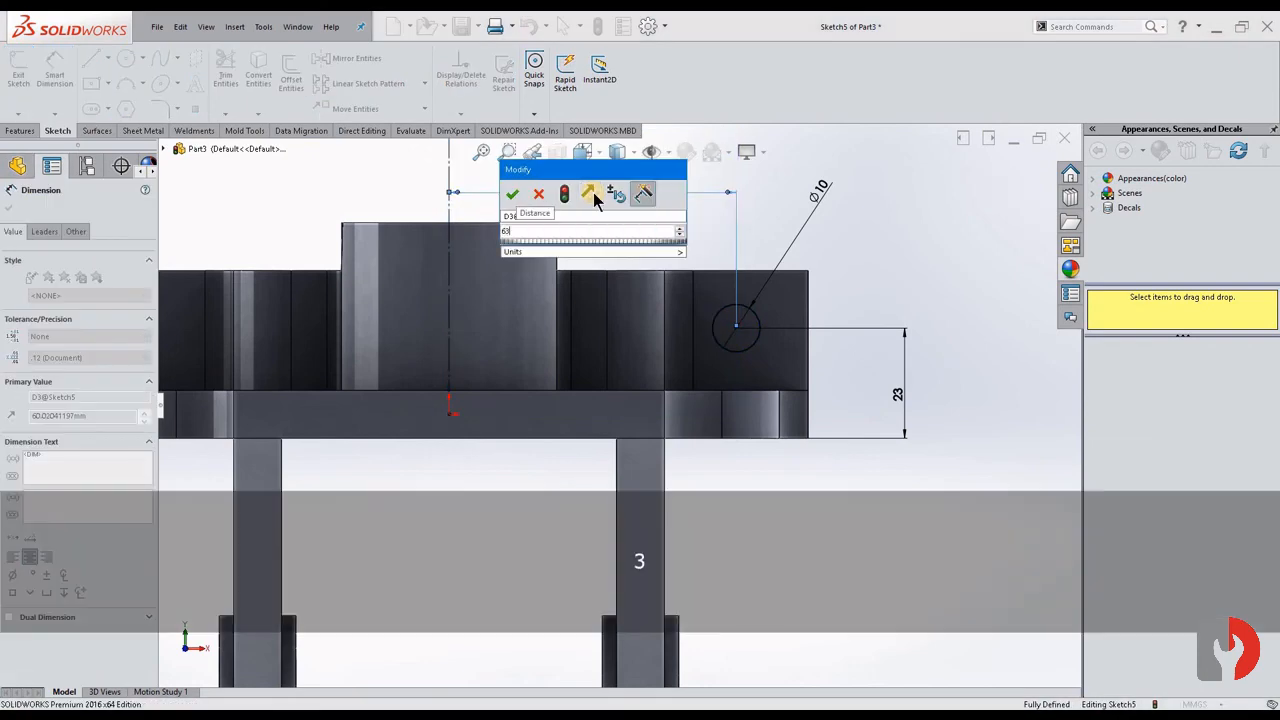
{"action": "key", "text": "Return"}
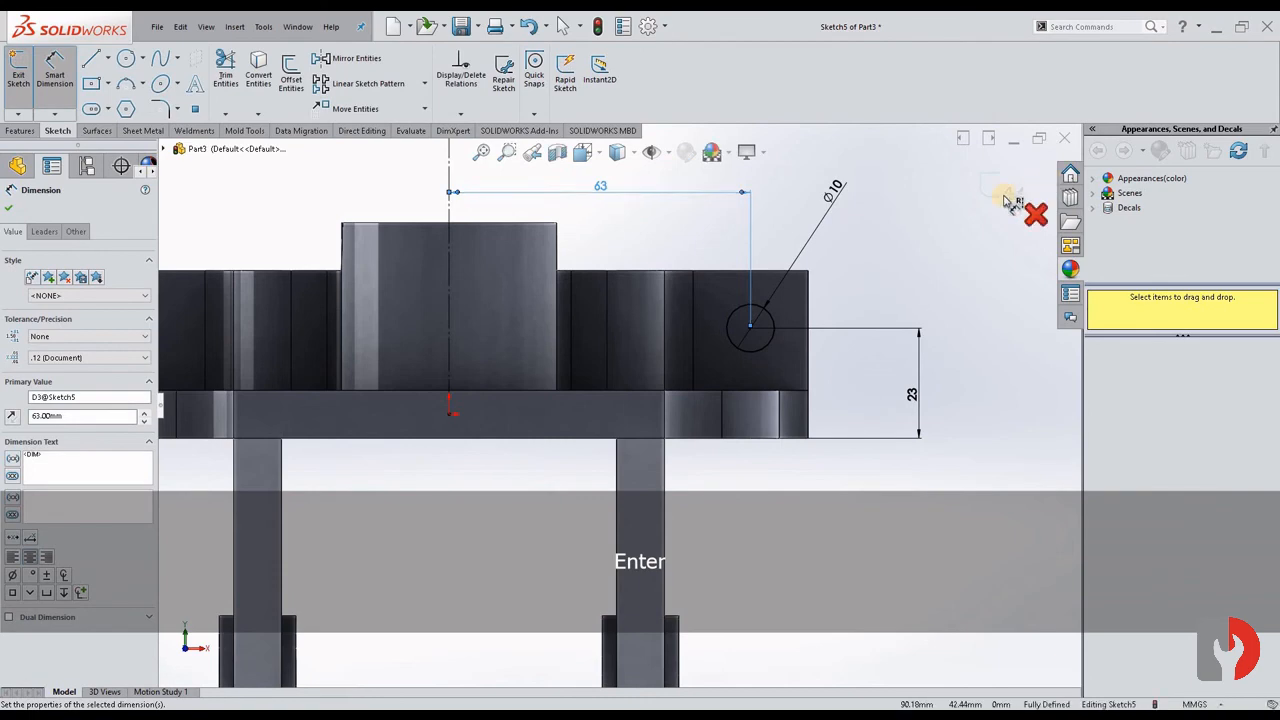
- Mirror the 10 mm circle about the vertical construction line onto the opposite end block
{"action": "scroll", "coordinate": [790, 322], "scroll_direction": "up", "scroll_amount": 3}
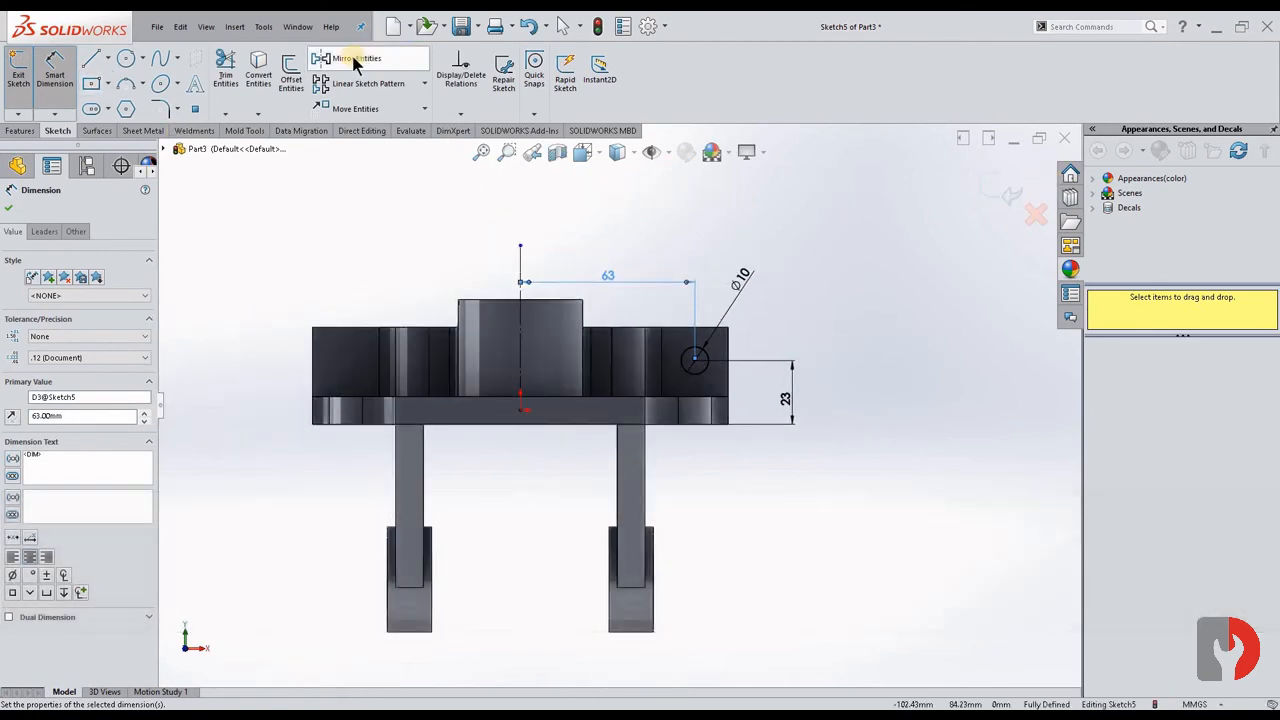
{"action": "left_click", "coordinate": [355, 62]}
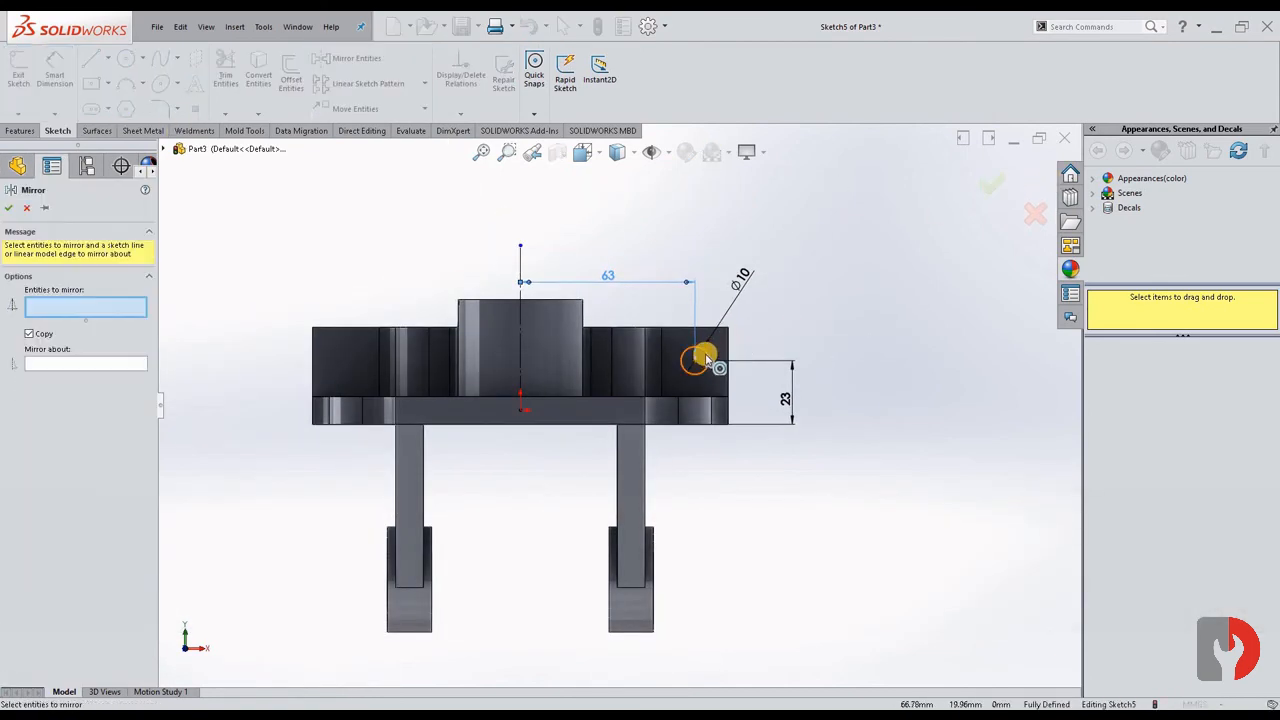
{"action": "left_click", "coordinate": [697, 355]}
{"action": "left_click", "coordinate": [101, 366]}
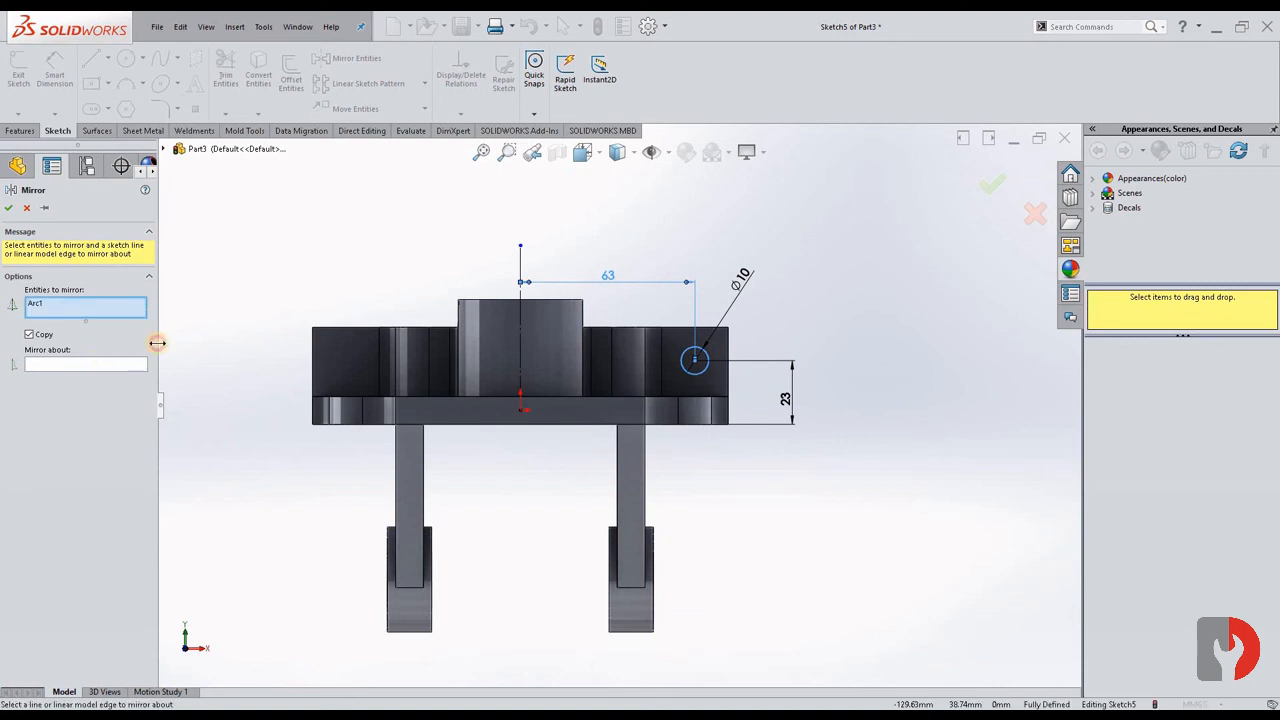
{"action": "left_click", "coordinate": [517, 300]}
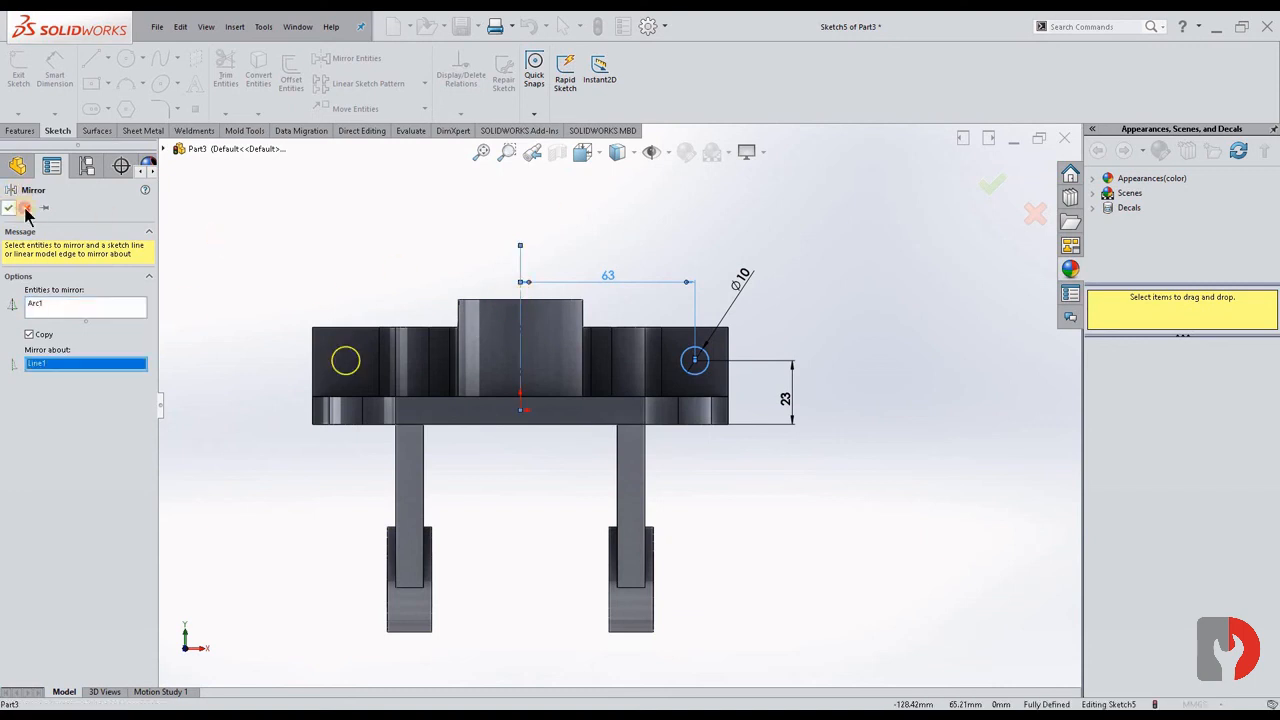
{"action": "left_click", "coordinate": [25, 208]}
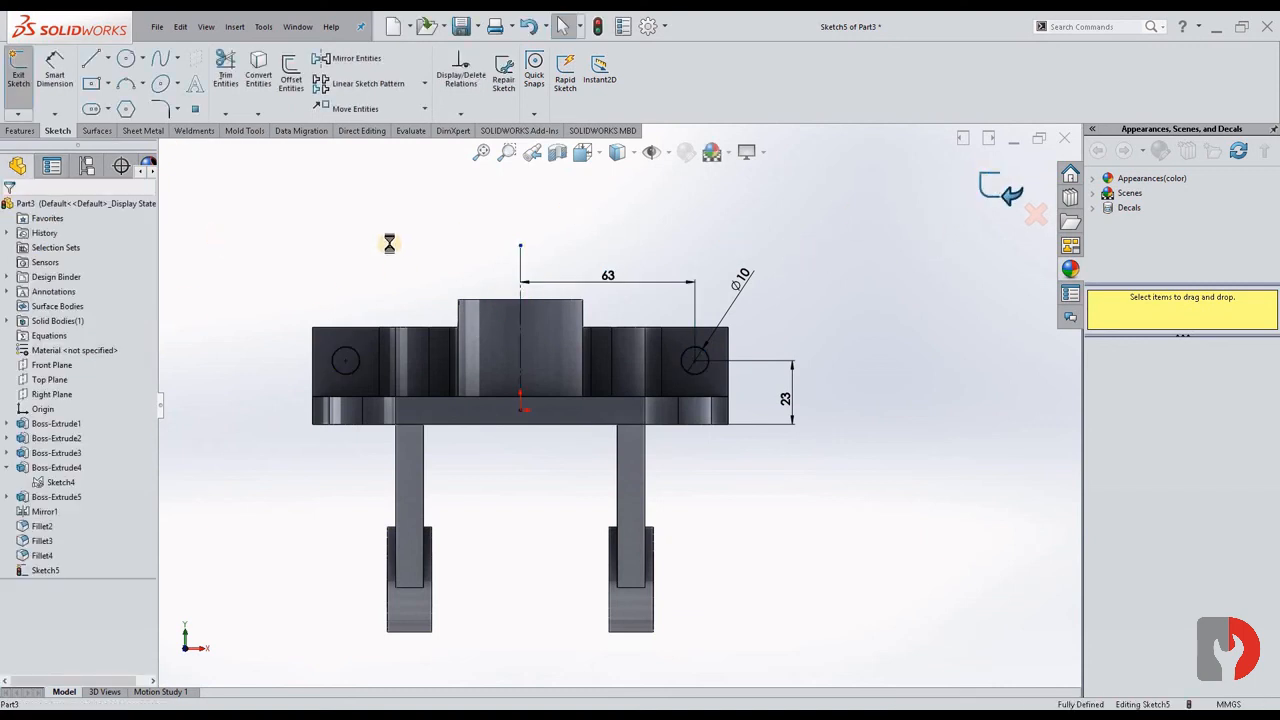
- Cut both circles through the end blocks with an Extruded Cut using the Up To Next end condition
{"action": "middle_click_drag", "start_coordinate": [389, 243], "coordinate": [342, 282]}
{"action": "left_click", "coordinate": [20, 131]}
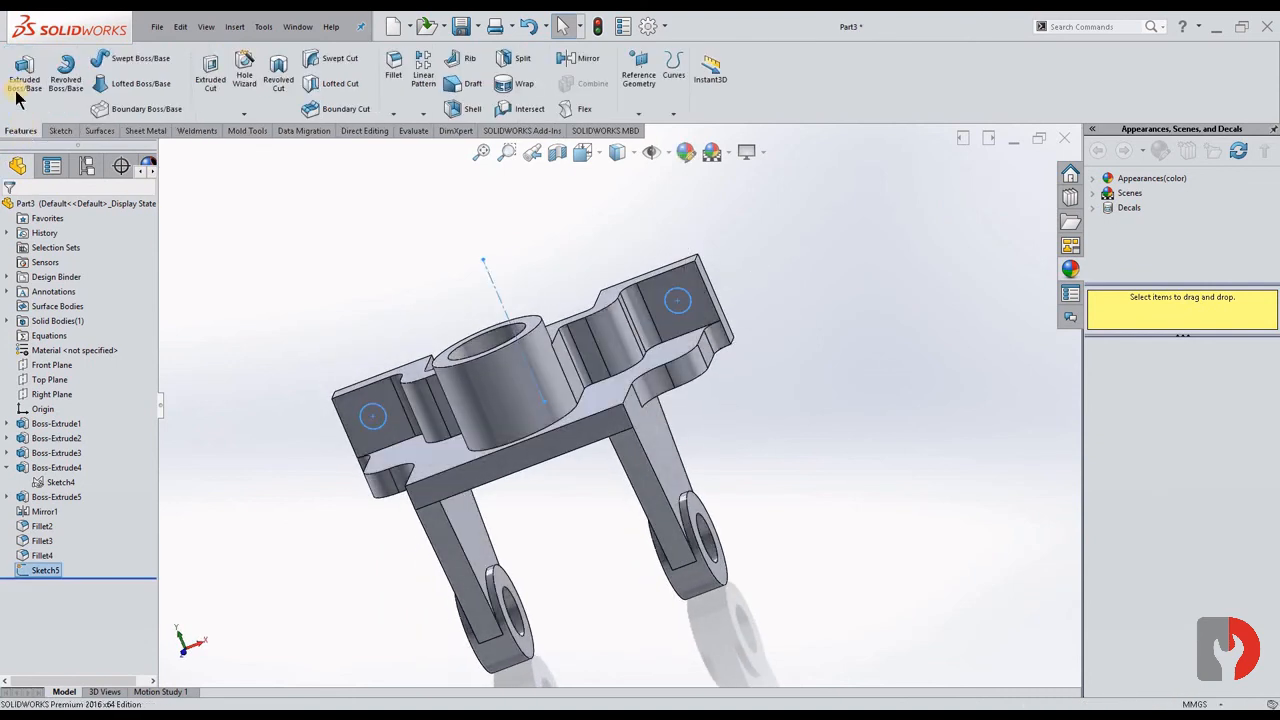
{"action": "left_click", "coordinate": [210, 75]}
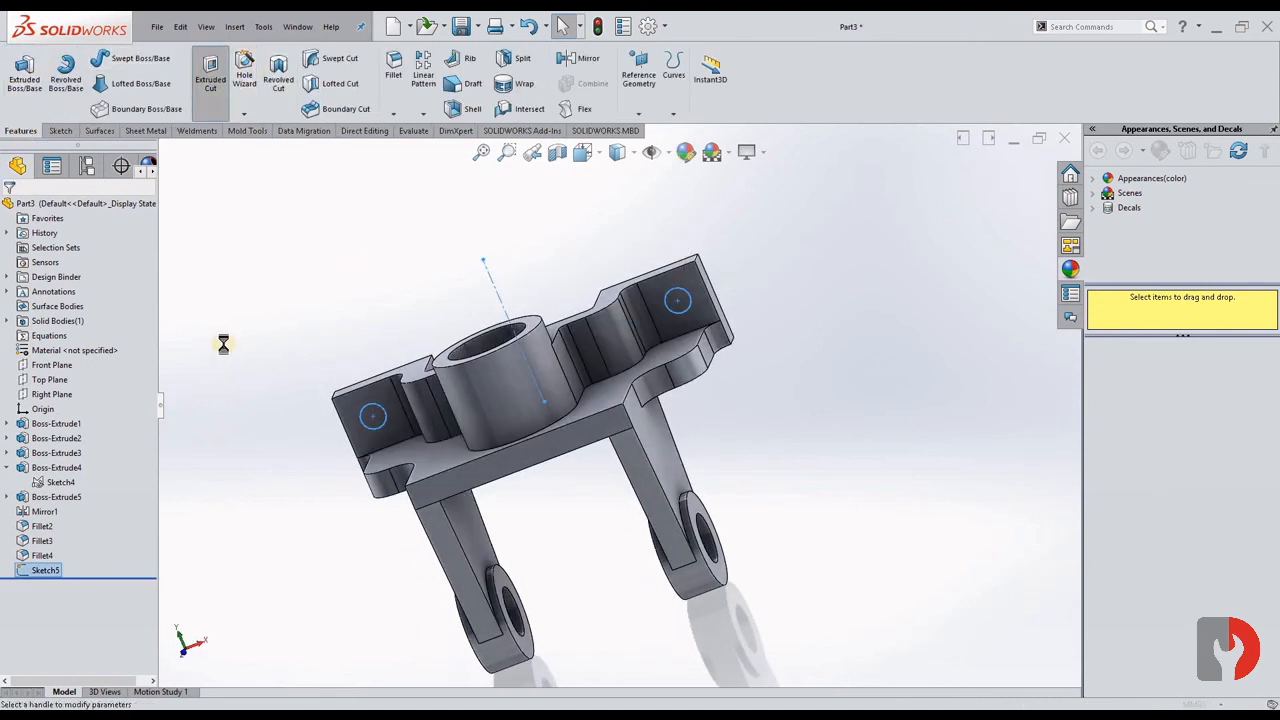
{"action": "left_click", "coordinate": [89, 289]}
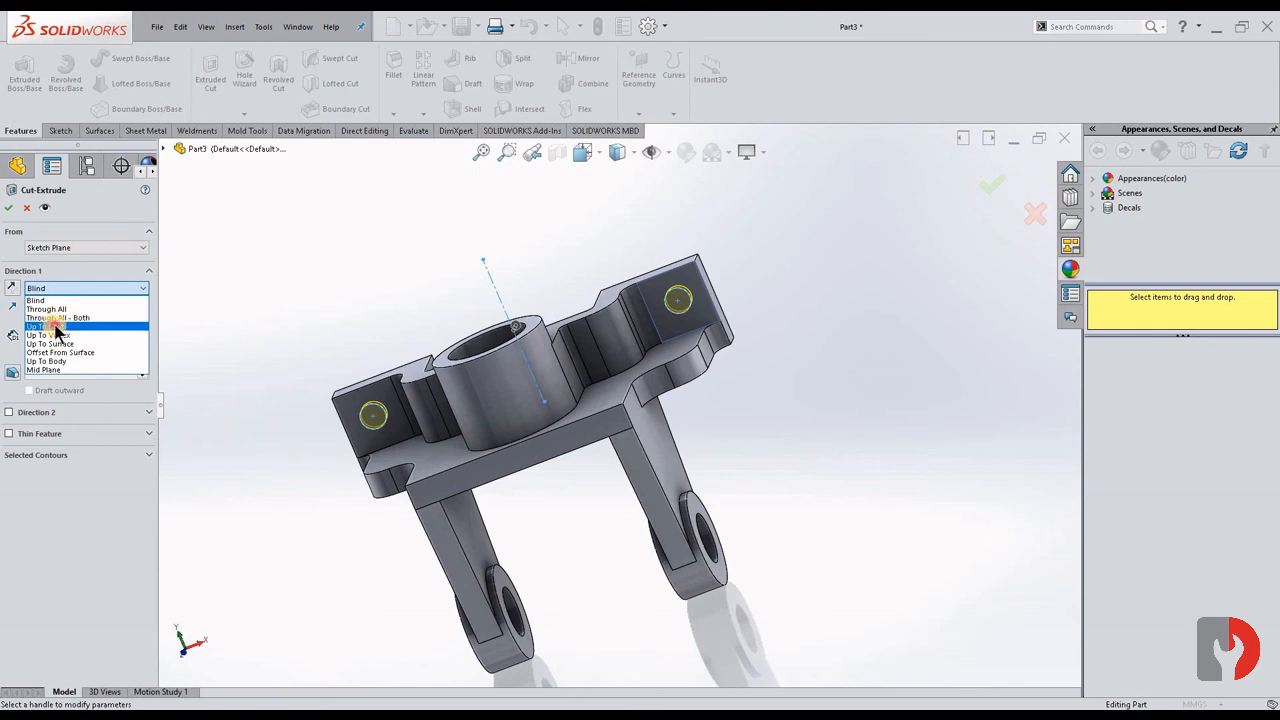
{"action": "left_click", "coordinate": [57, 327]}
{"action": "middle_click_drag", "start_coordinate": [617, 400], "coordinate": [466, 478]}
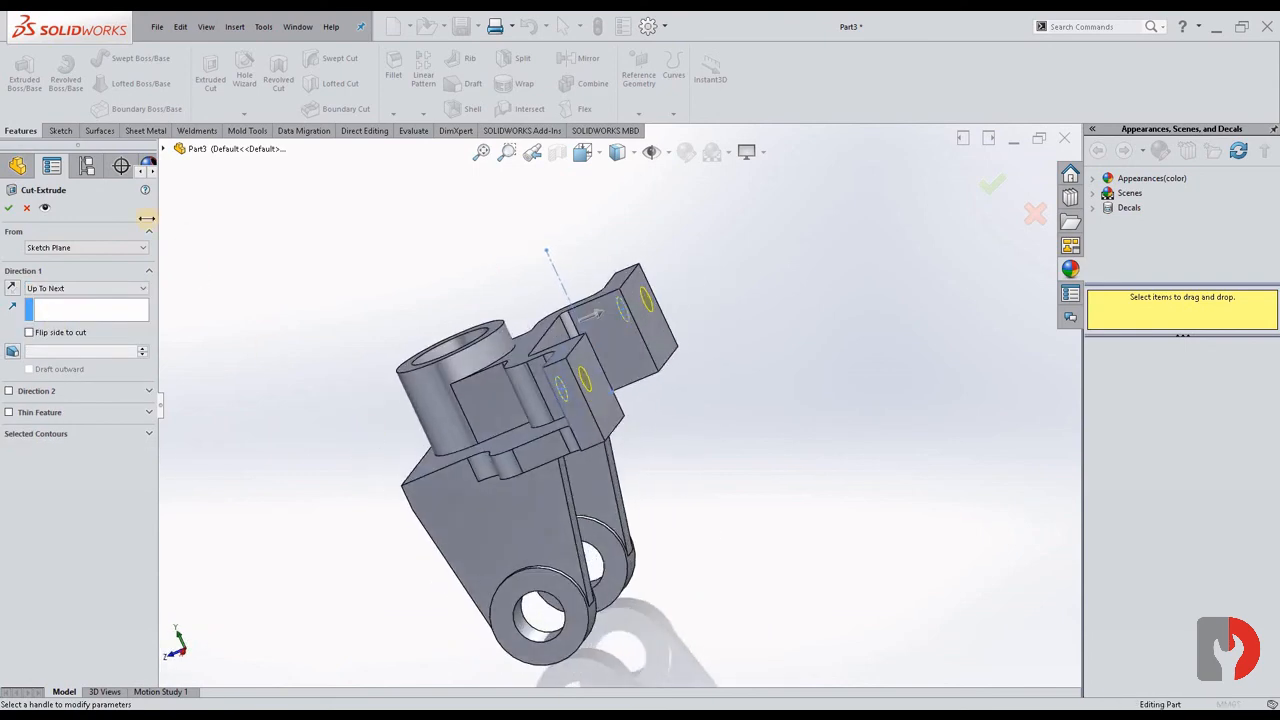
{"action": "right_click", "coordinate": [706, 388]}
{"action": "middle_click_drag", "start_coordinate": [694, 414], "coordinate": [1088, 240]}
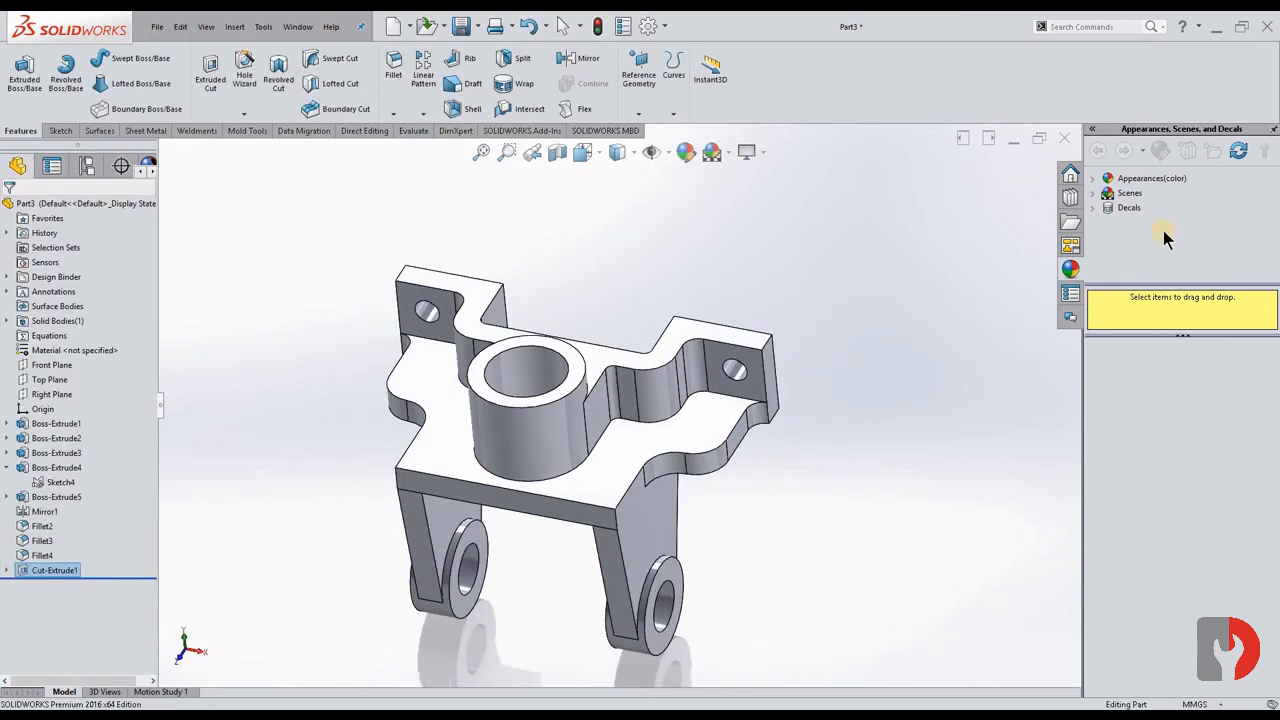
- Apply the polished aluminum metal appearance to the part
{"action": "left_click", "coordinate": [1094, 179]}
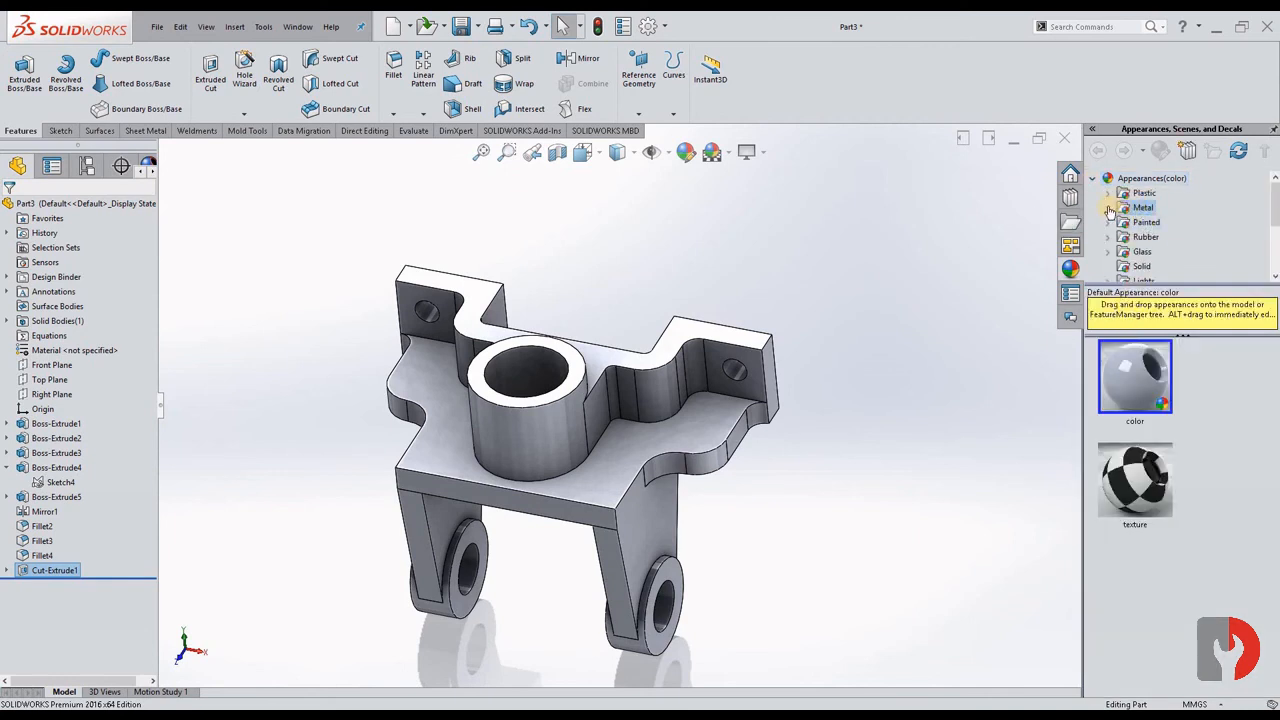
{"action": "left_click", "coordinate": [1110, 210]}
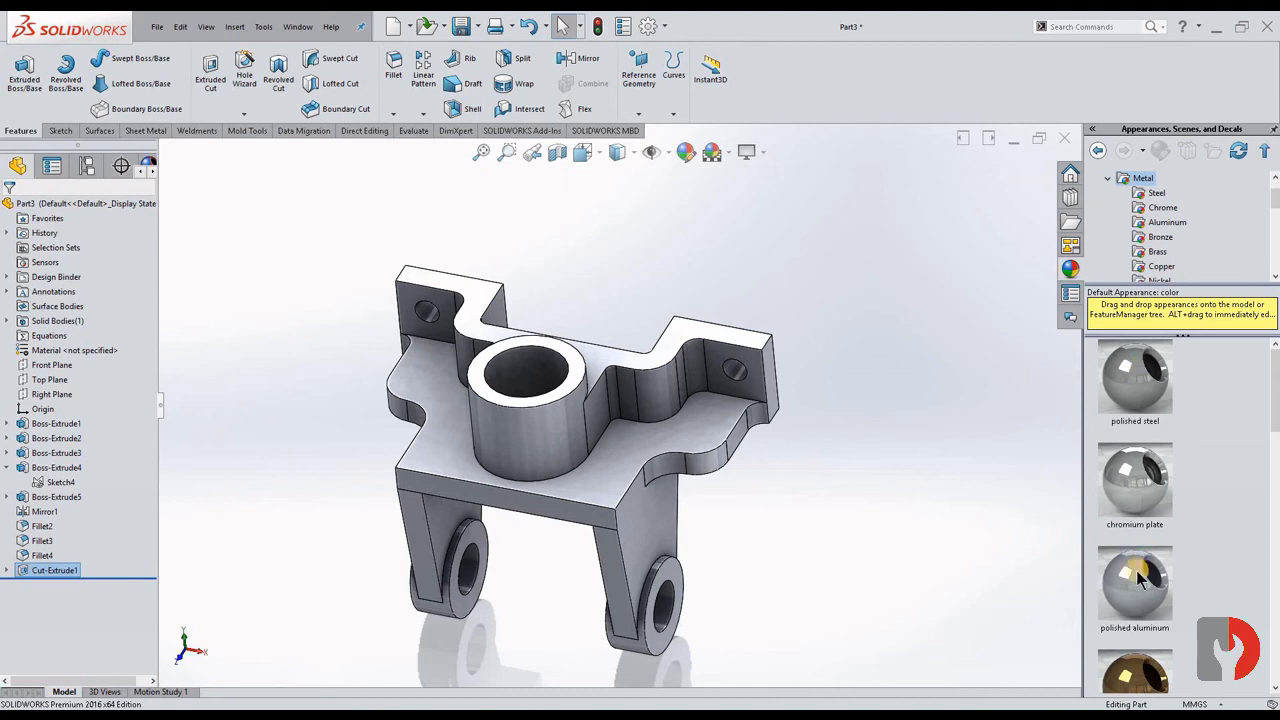
{"action": "scroll", "coordinate": [1138, 575], "scroll_direction": "down", "scroll_amount": 2}
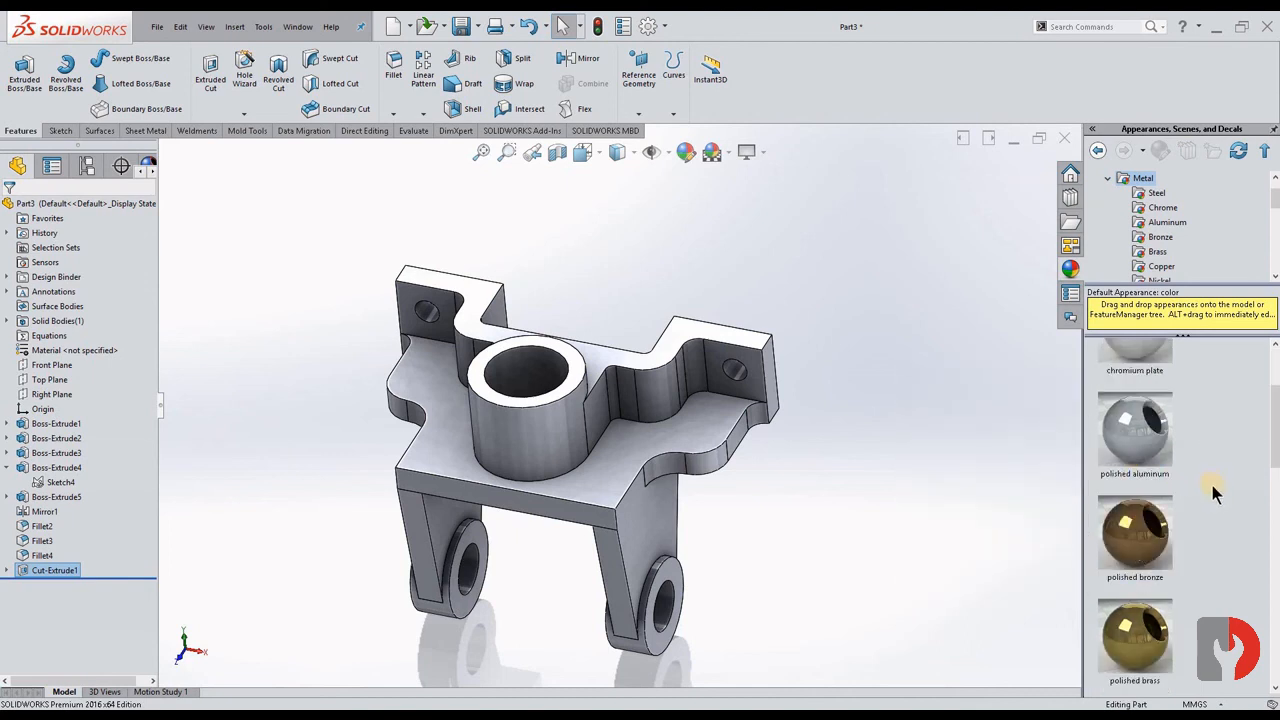
{"action": "left_click", "coordinate": [1114, 440]}
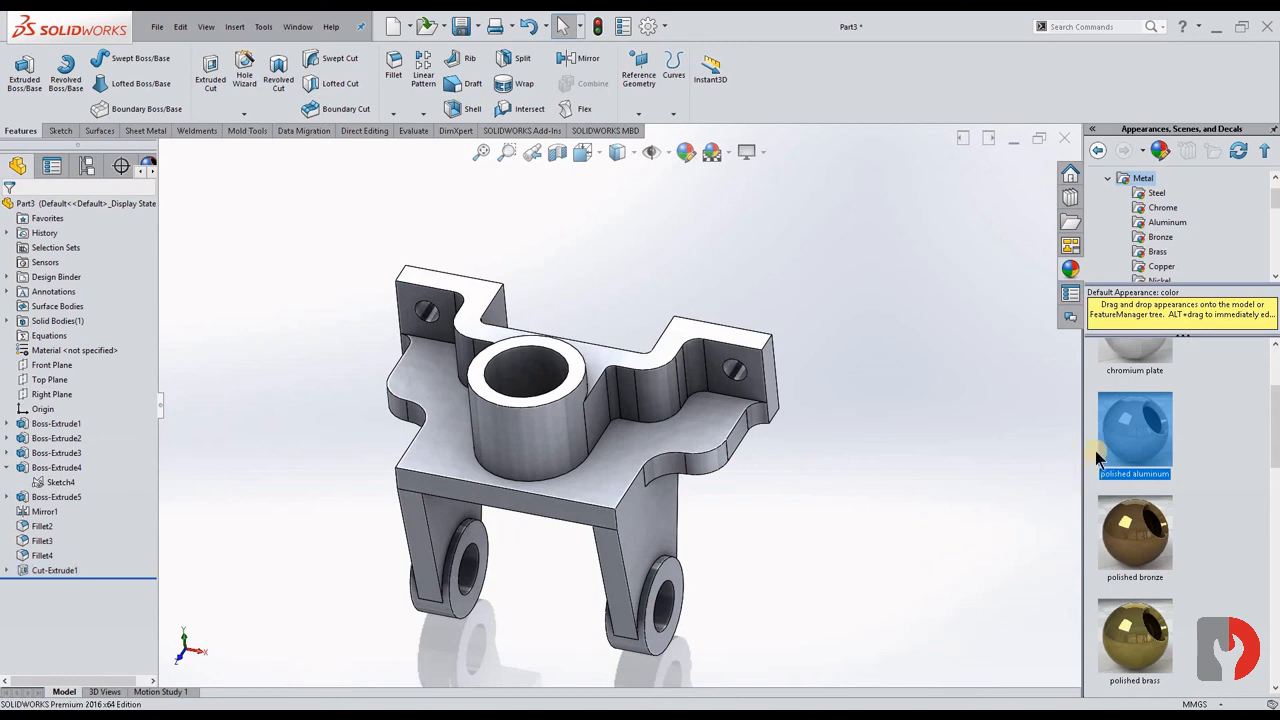
{"action": "left_click_drag", "start_coordinate": [1080, 460], "coordinate": [935, 502]}
{"action": "middle_click_drag", "start_coordinate": [902, 540], "coordinate": [746, 489]}
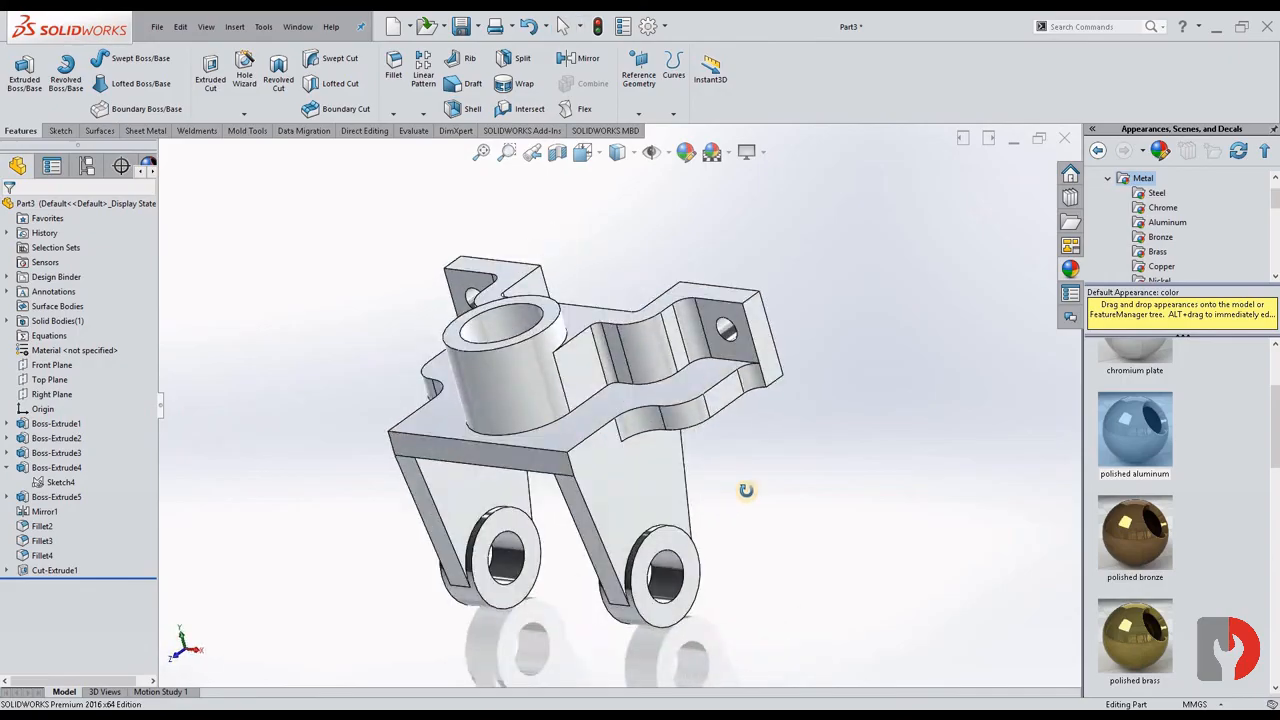